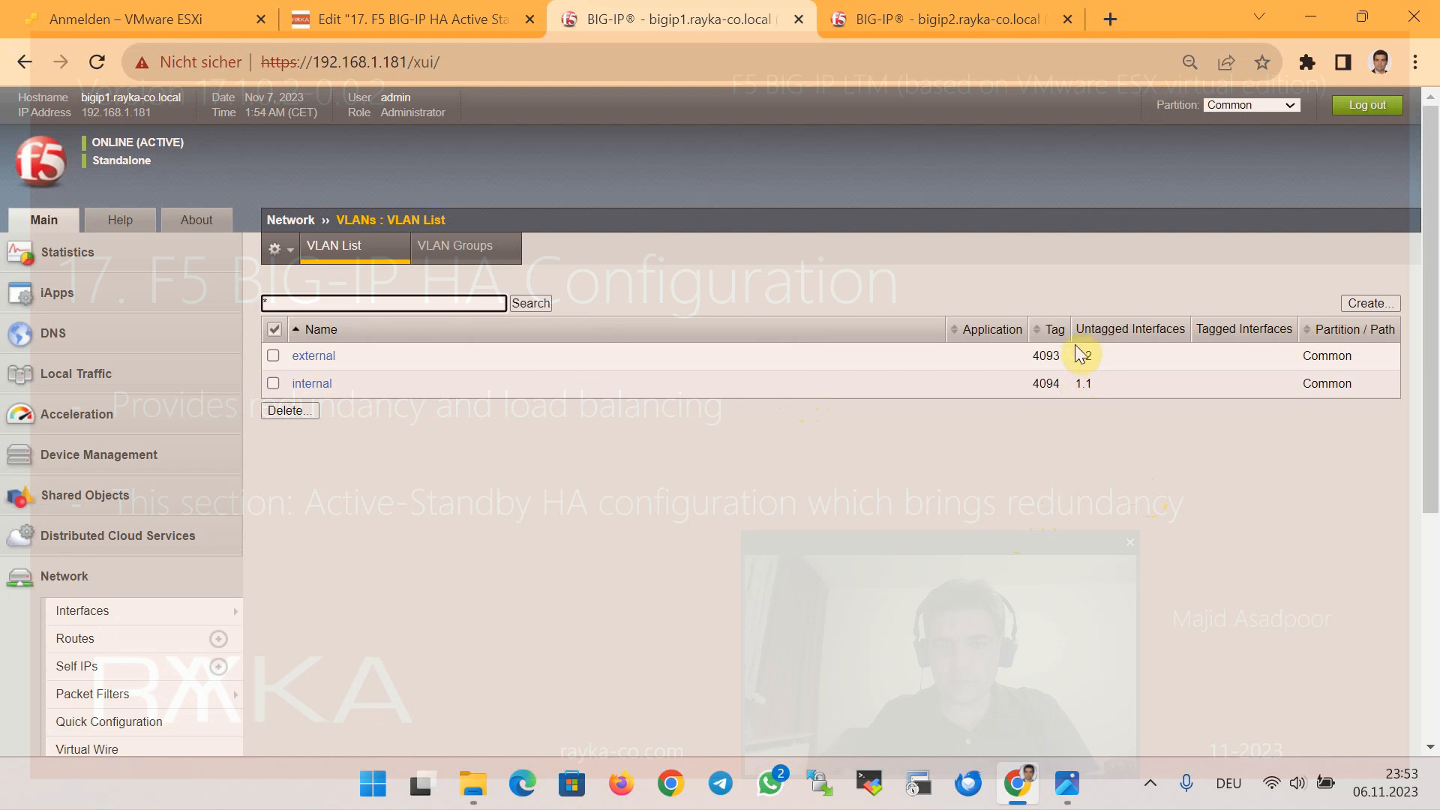
Create the HA VLAN on bigip1 with interface 1.3 untagged
click(1369, 303)
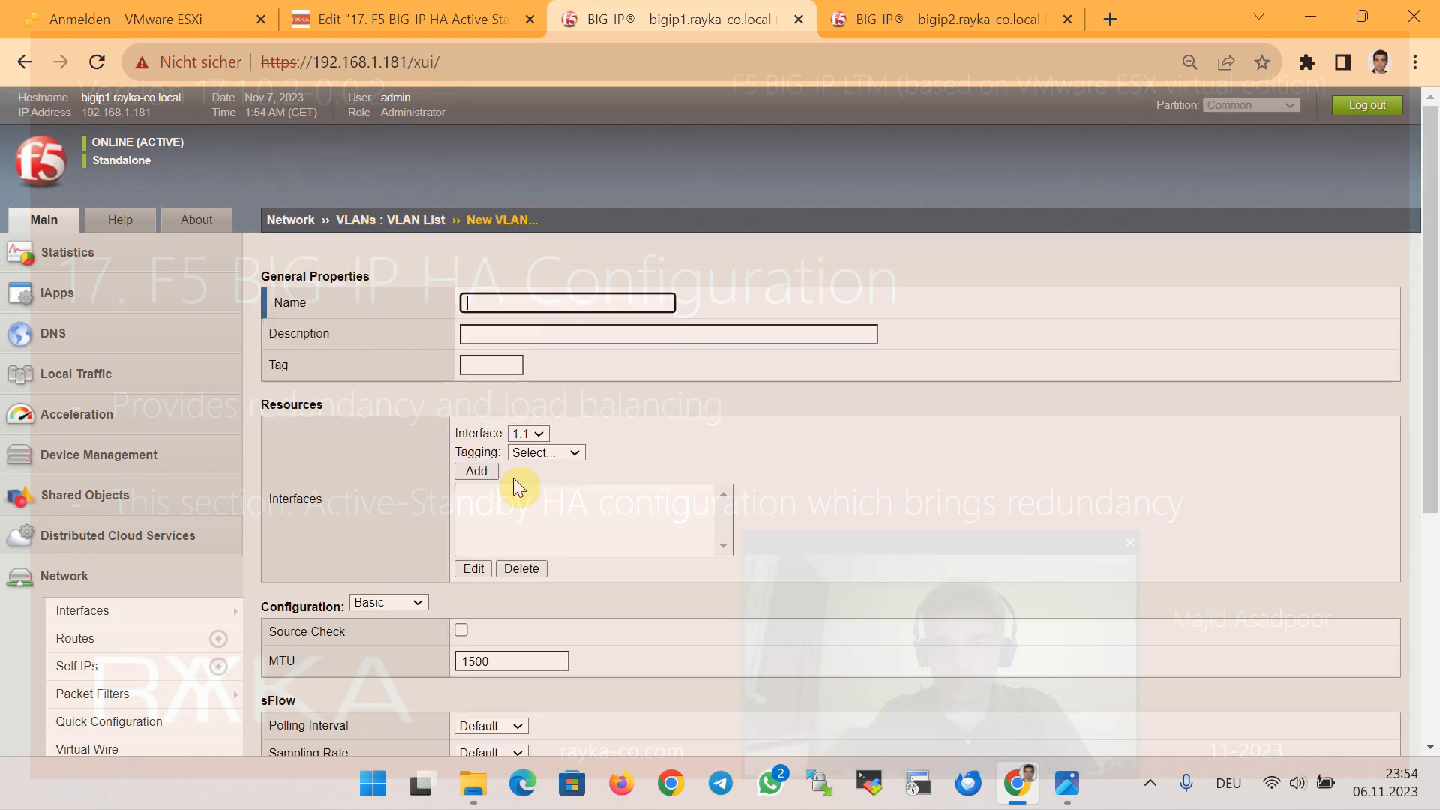
click(529, 433)
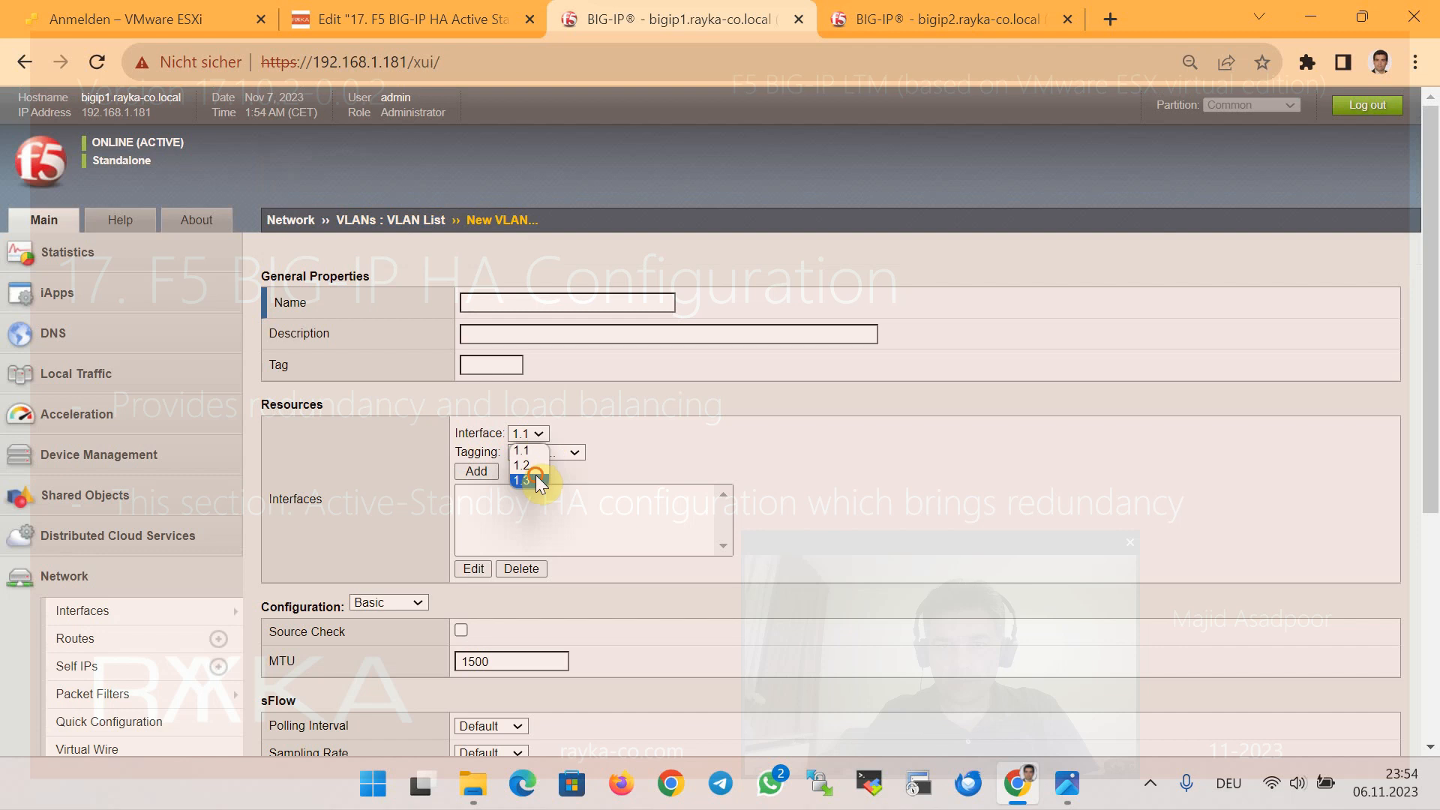
click(535, 473)
click(552, 452)
click(540, 498)
click(476, 471)
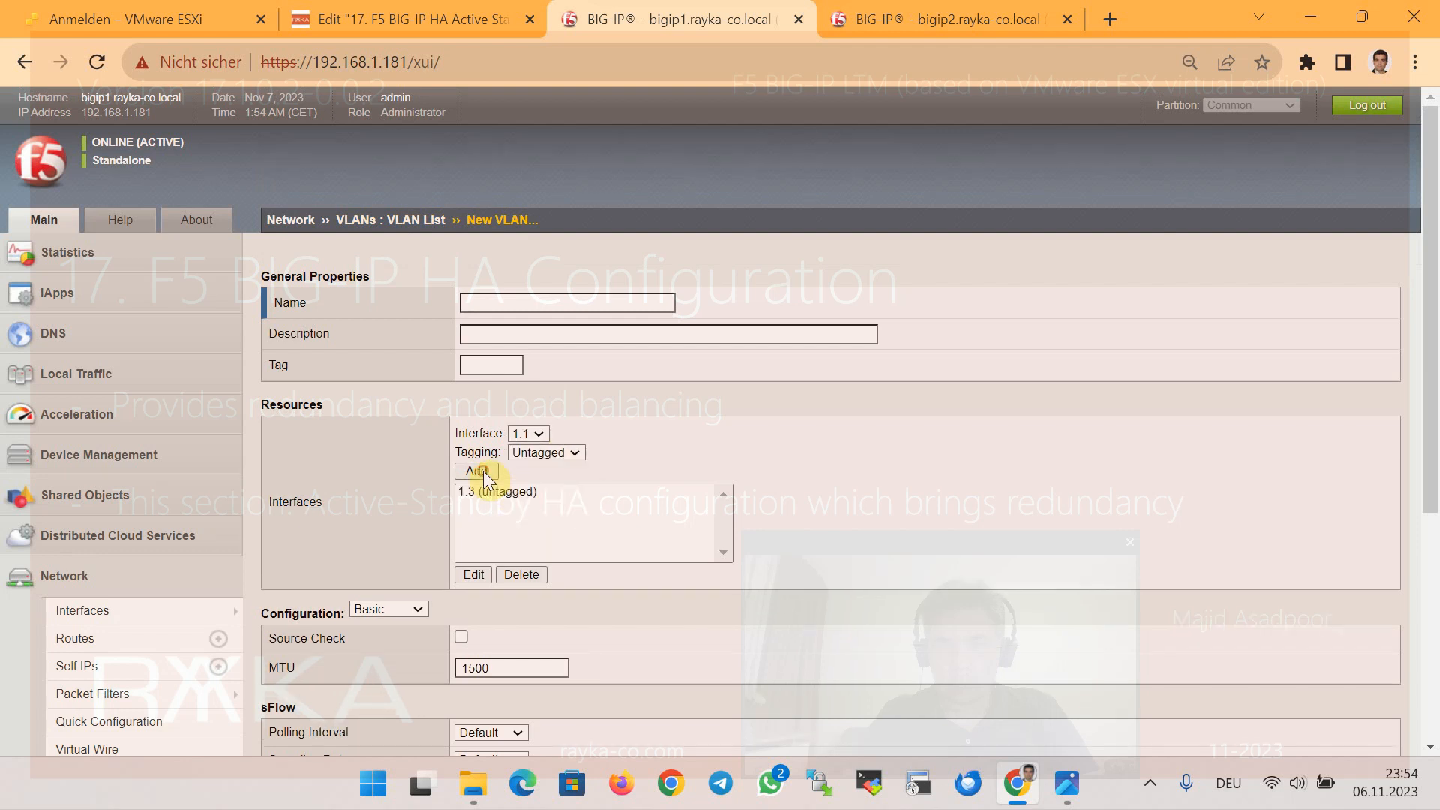
scroll(604, 591, down, 2)
scroll(596, 582, up, 2)
click(500, 301)
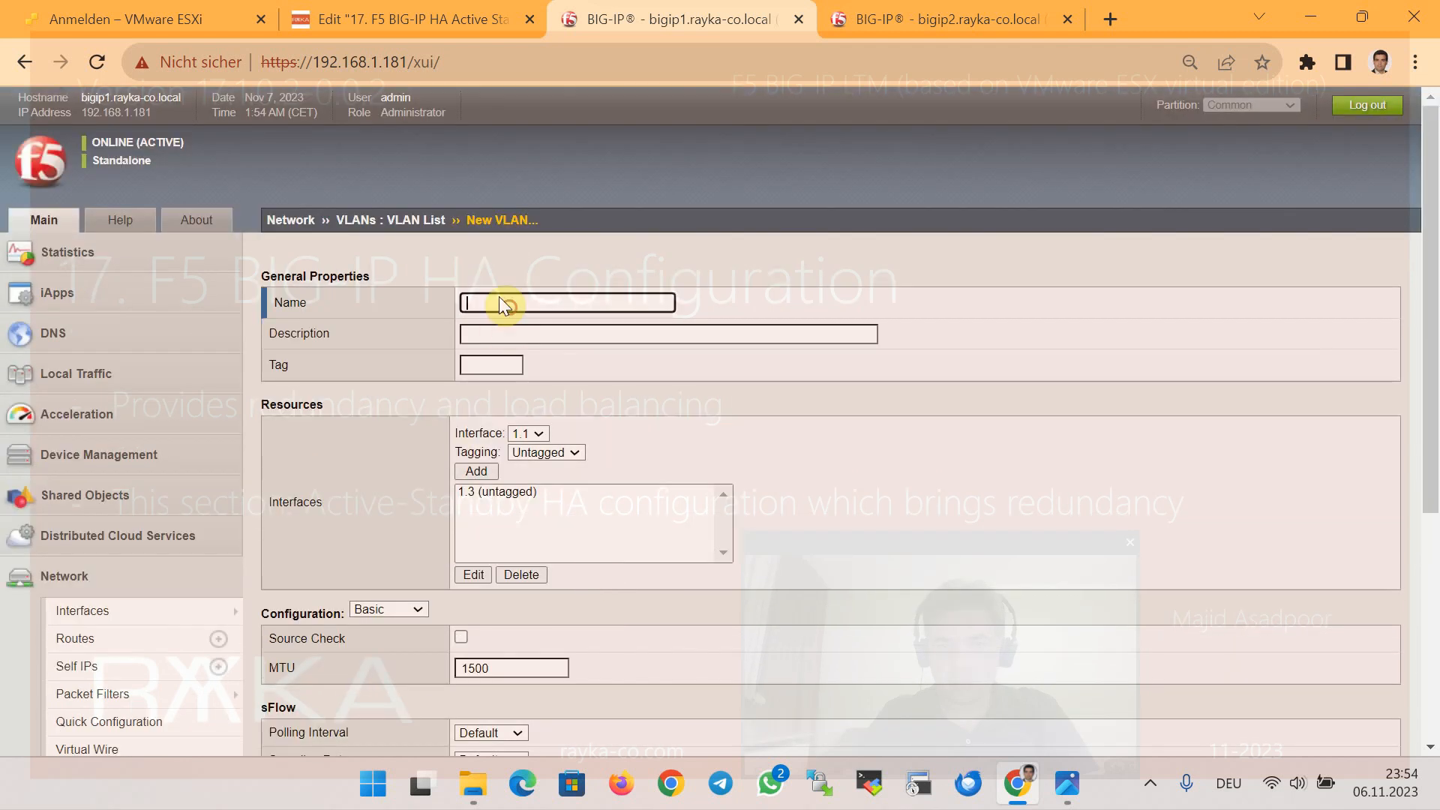
scroll(517, 326, down, 3)
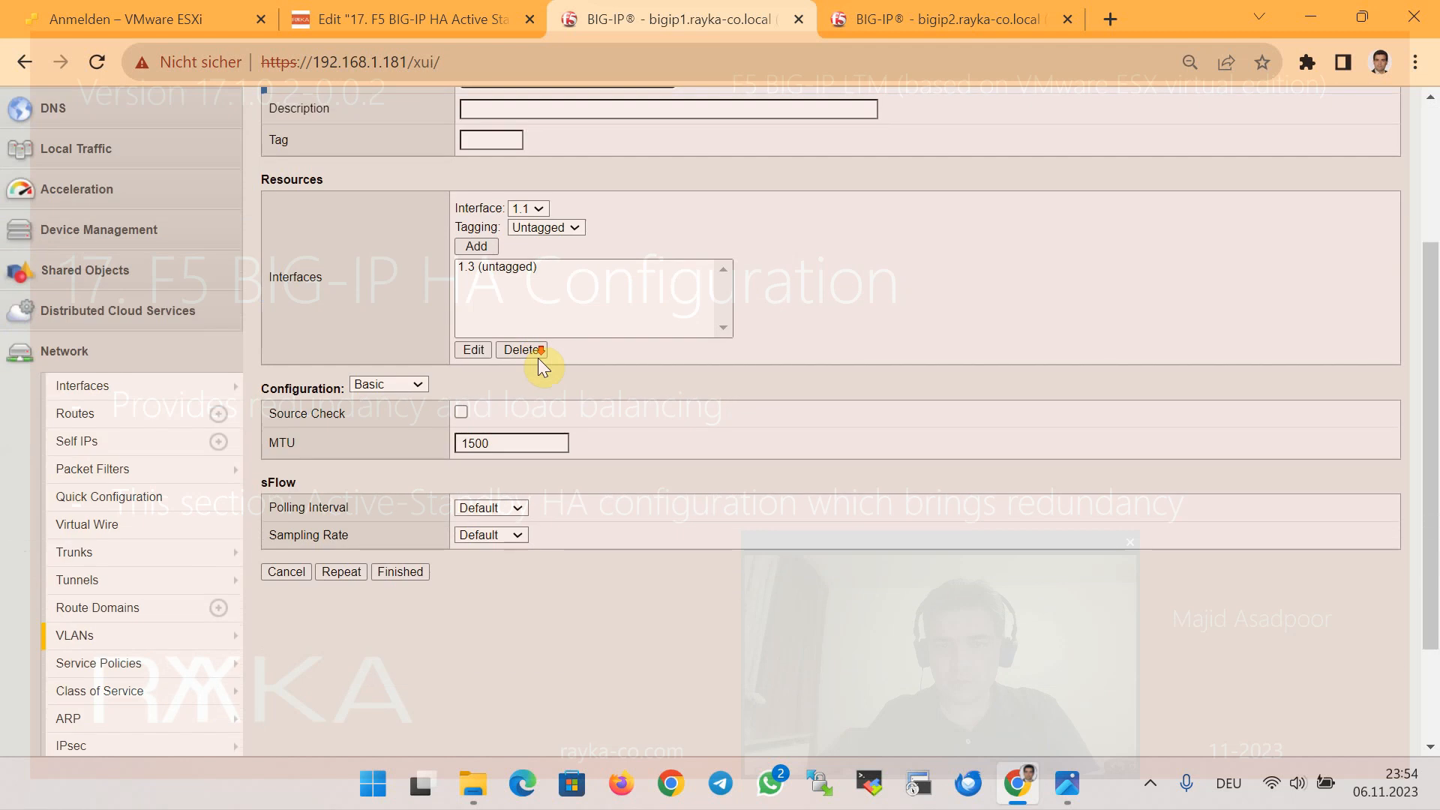
click(400, 572)
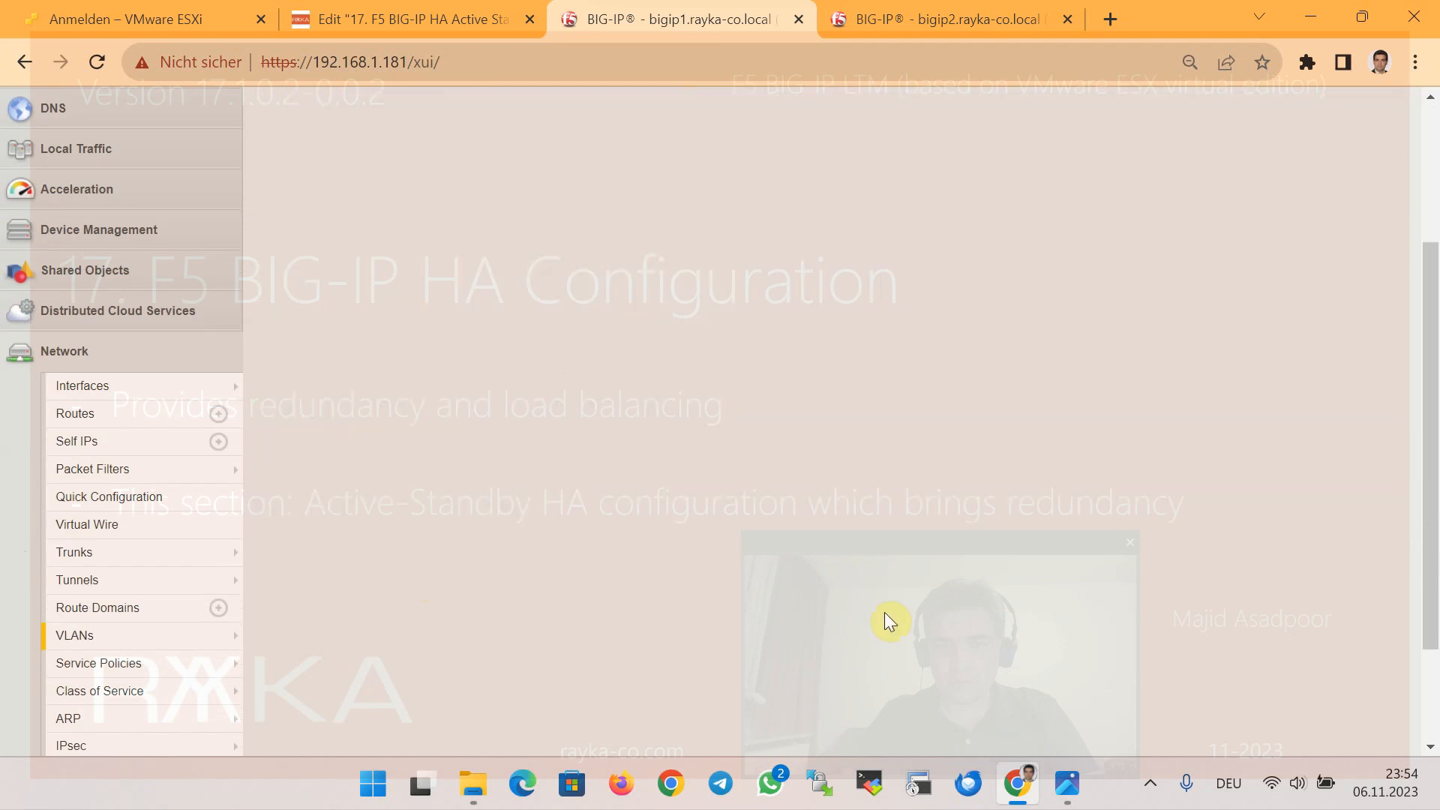
Bring up the VLAN list on bigip2 under Network
click(907, 27)
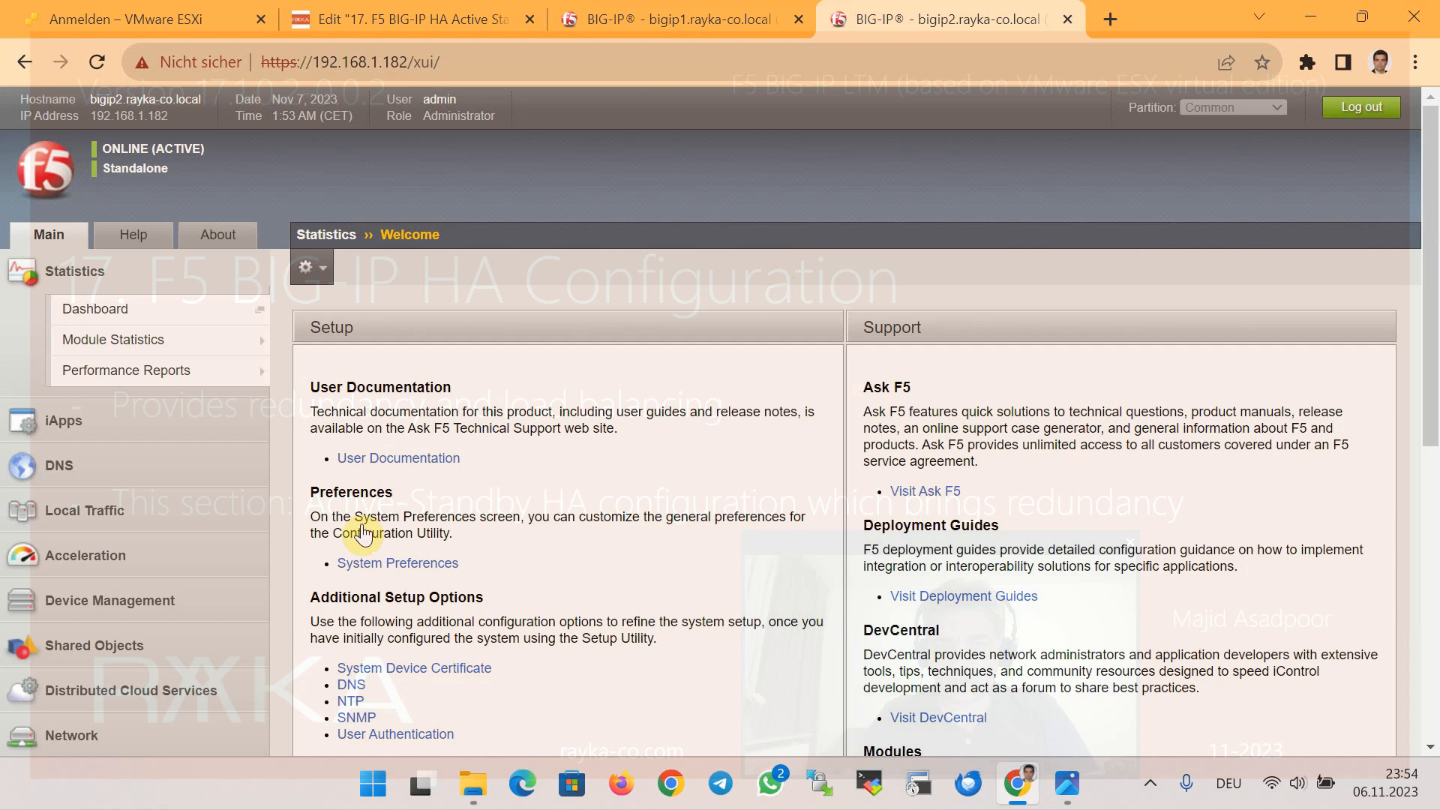
scroll(363, 534, down, 3)
click(95, 510)
scroll(193, 593, down, 2)
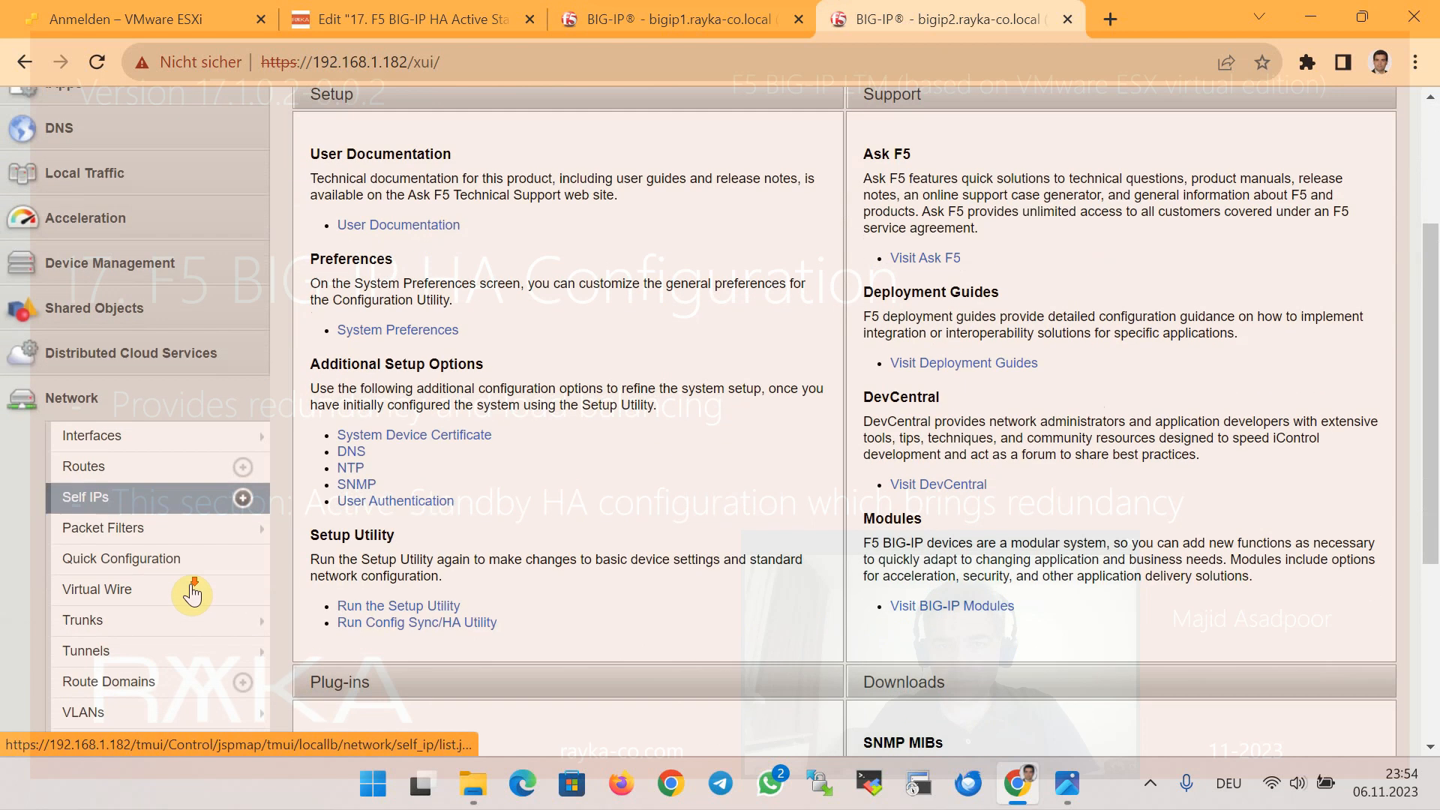
click(94, 713)
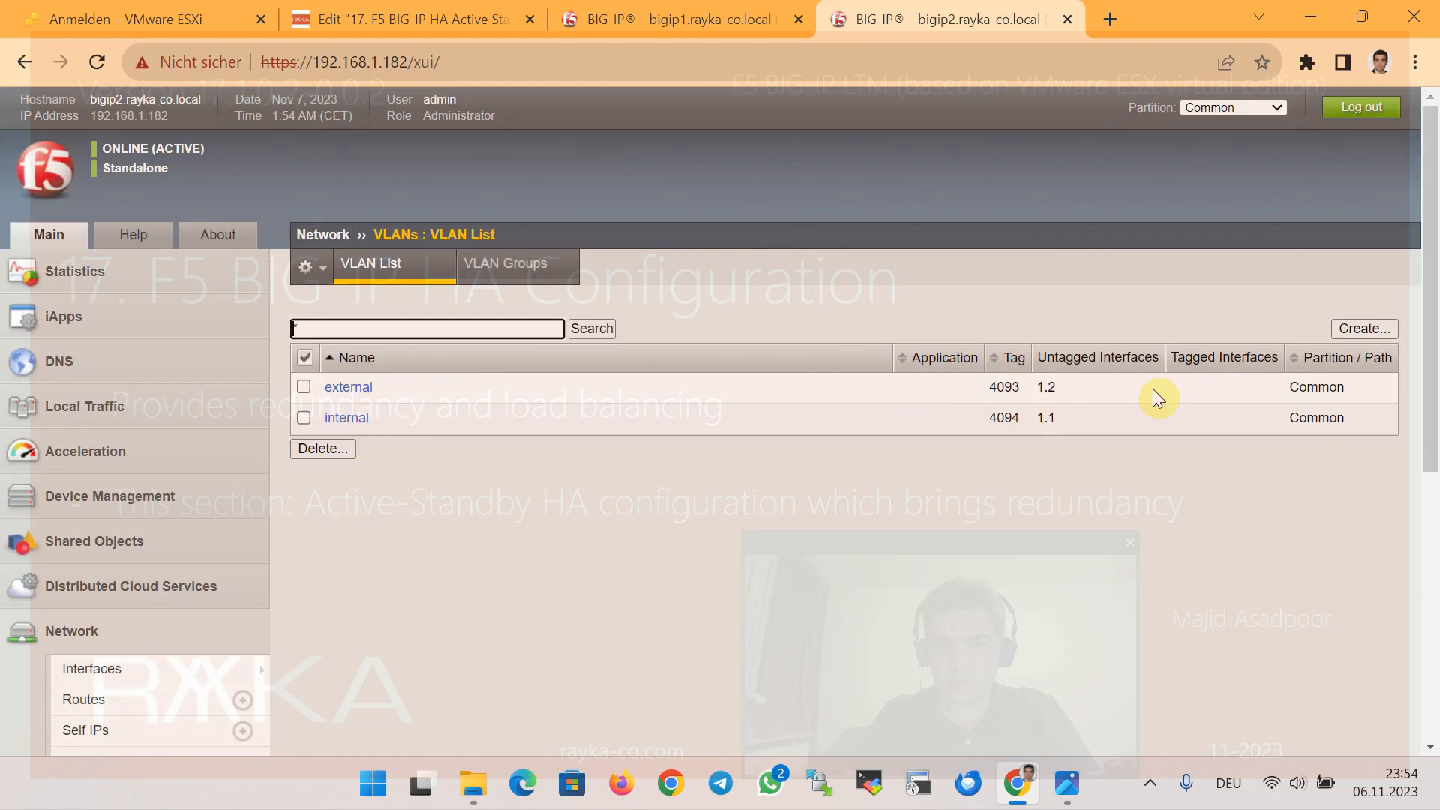
Create the HA VLAN on bigip2 with interface 1.3 untagged
click(1344, 331)
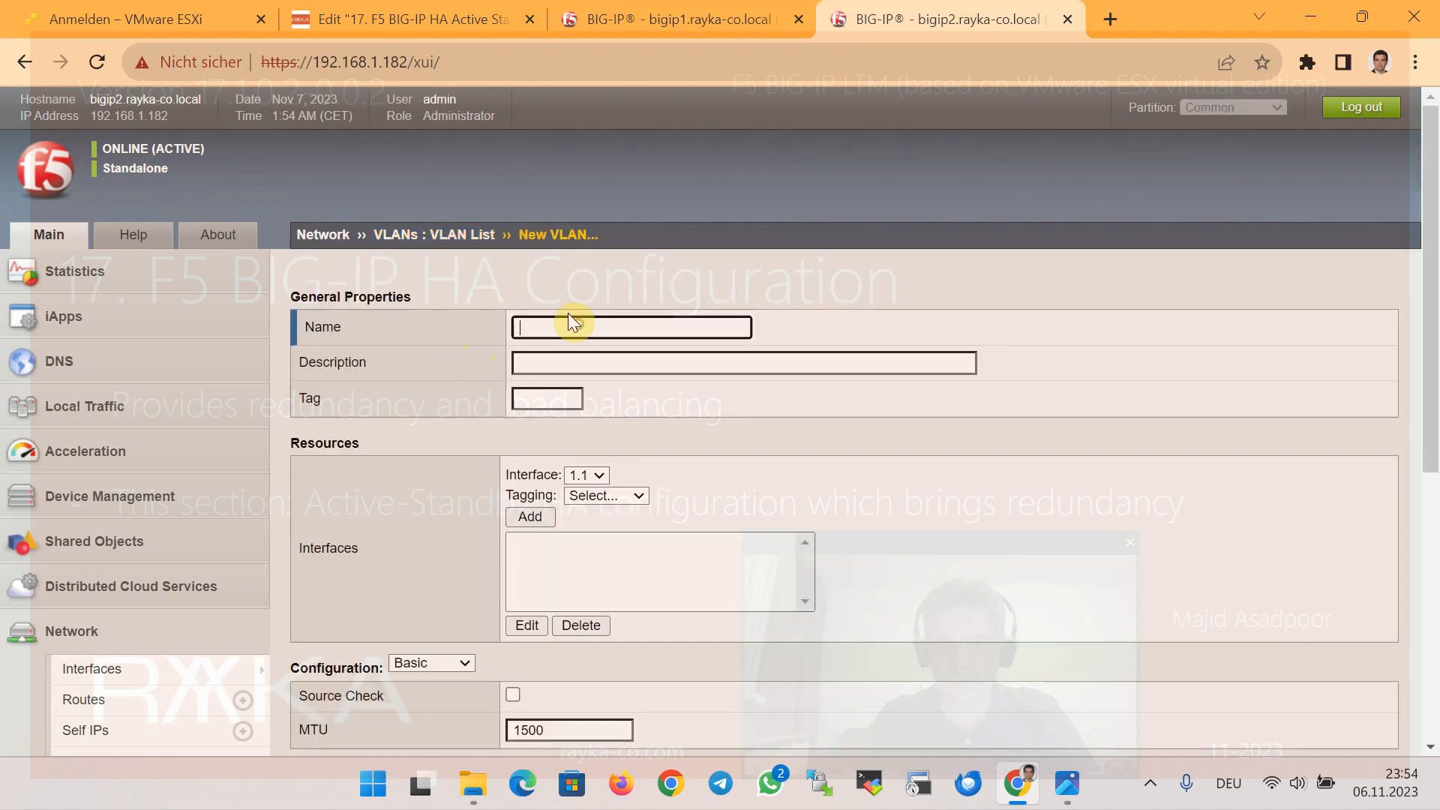
text(HA)
scroll(658, 382, down, 3)
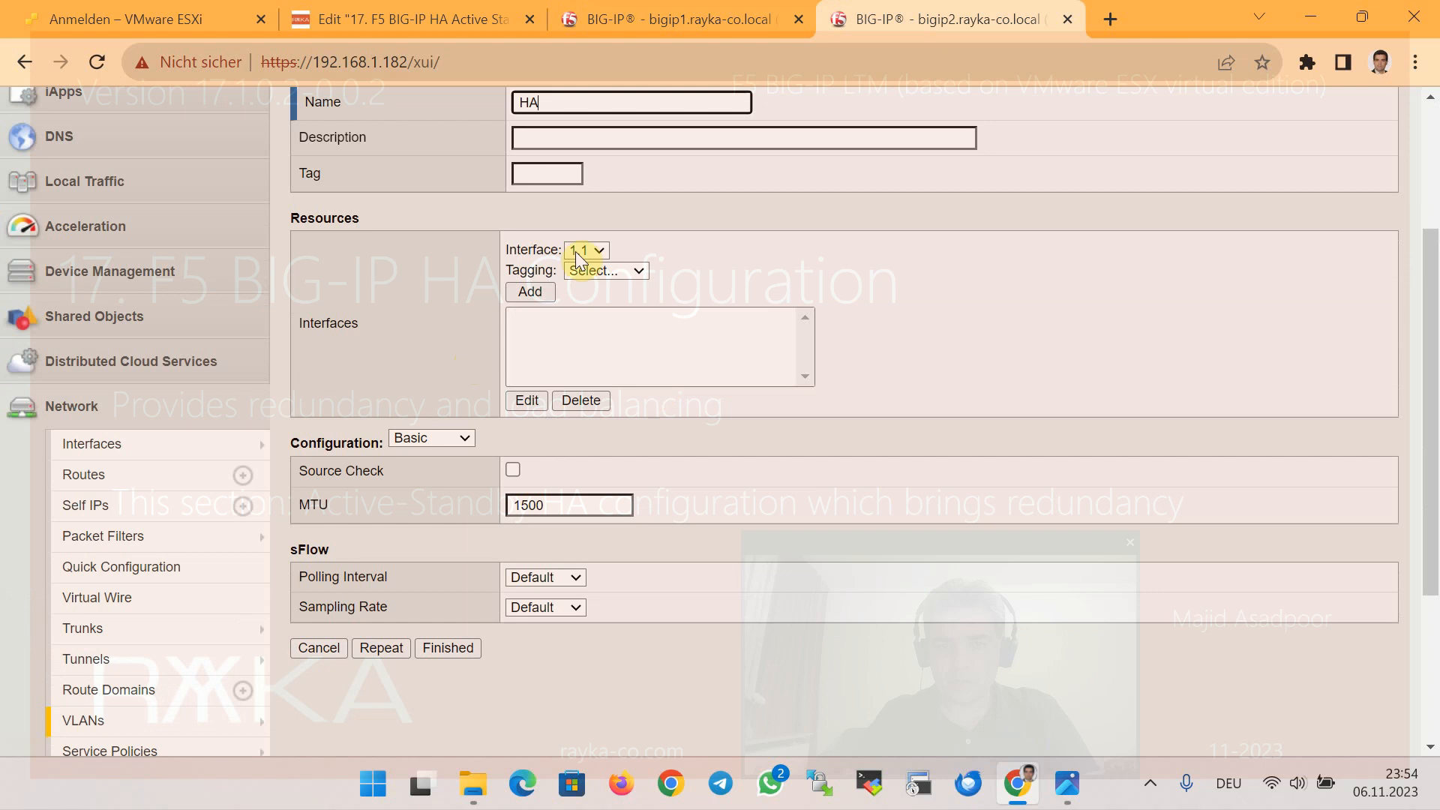
click(587, 250)
click(592, 302)
click(600, 271)
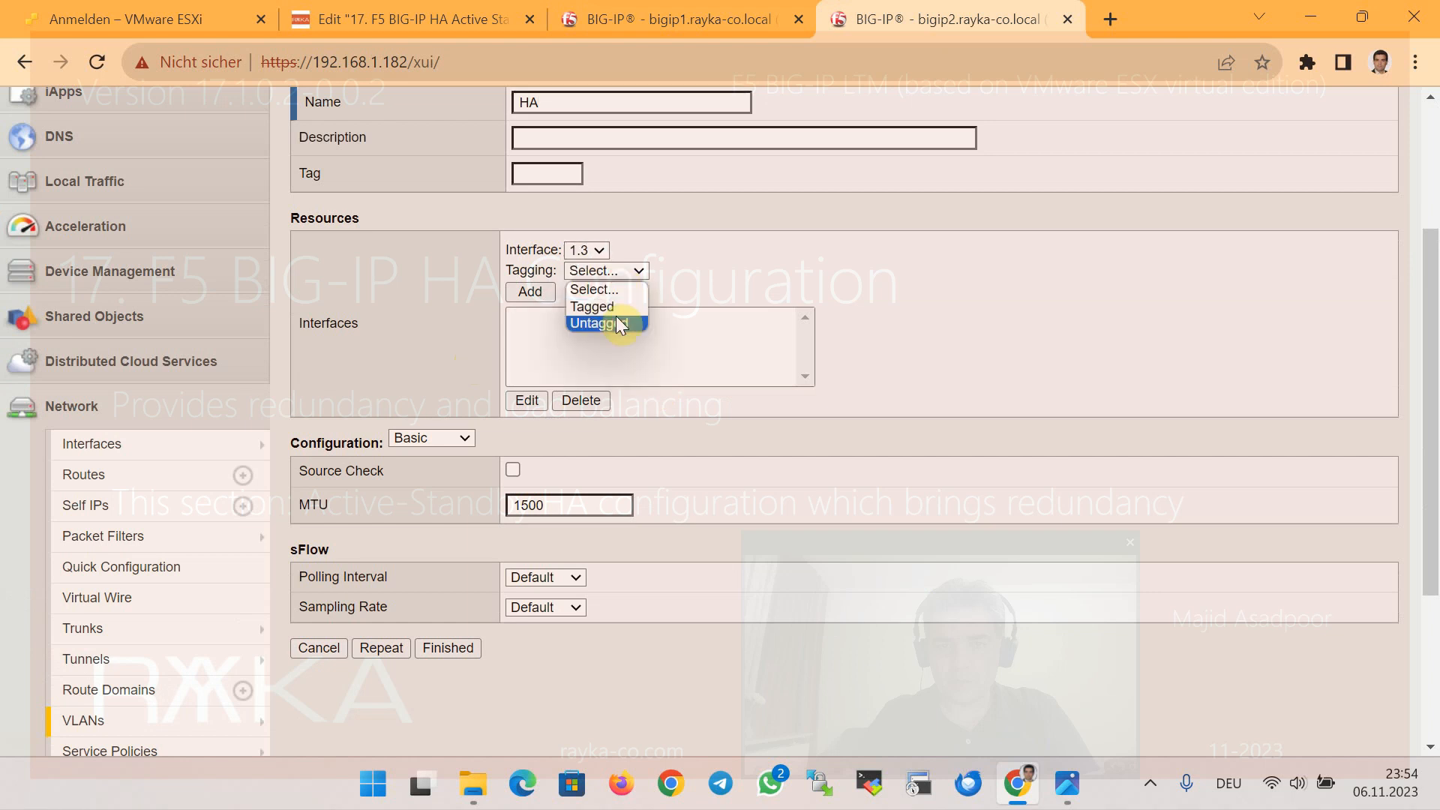
click(588, 321)
click(540, 292)
scroll(664, 602, down, 3)
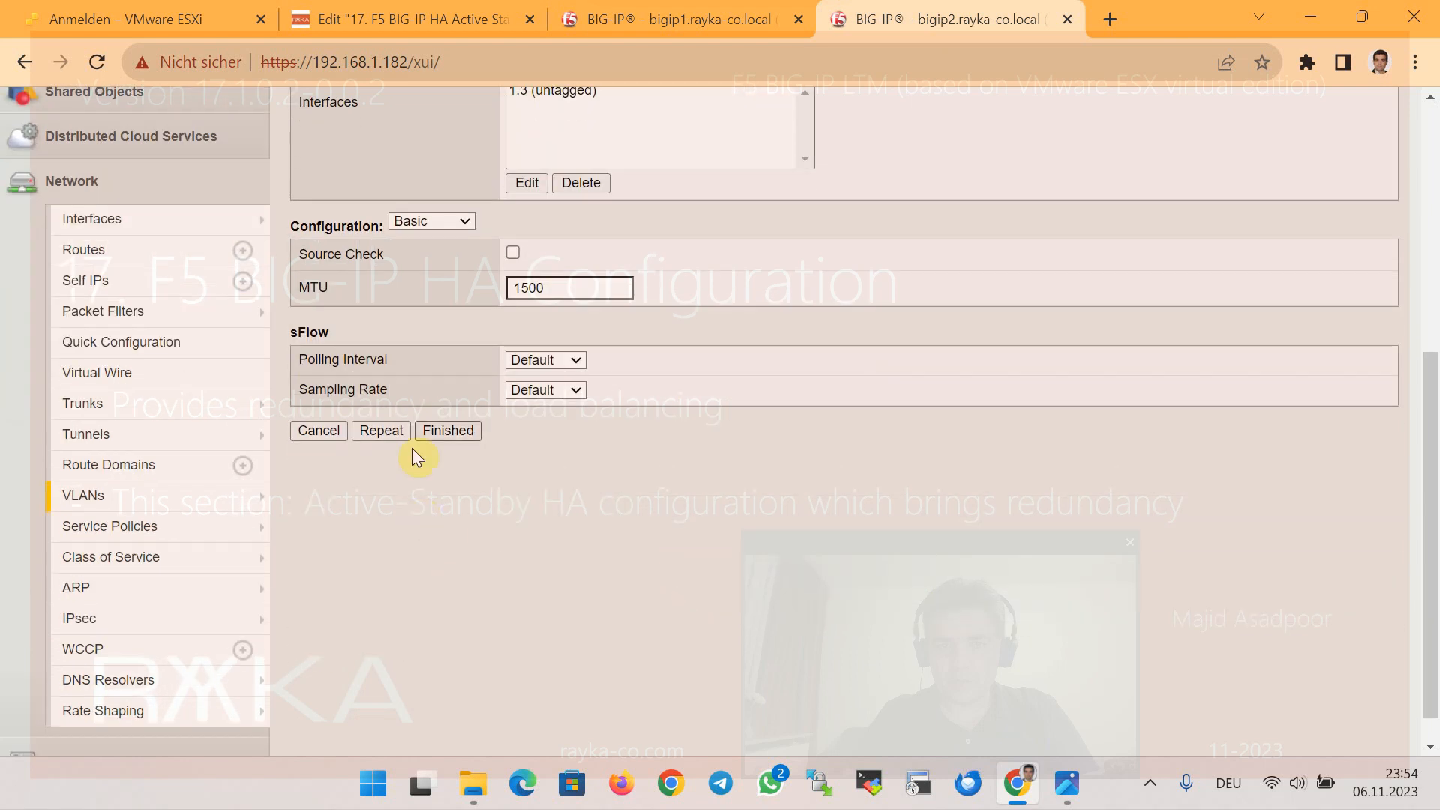
click(438, 431)
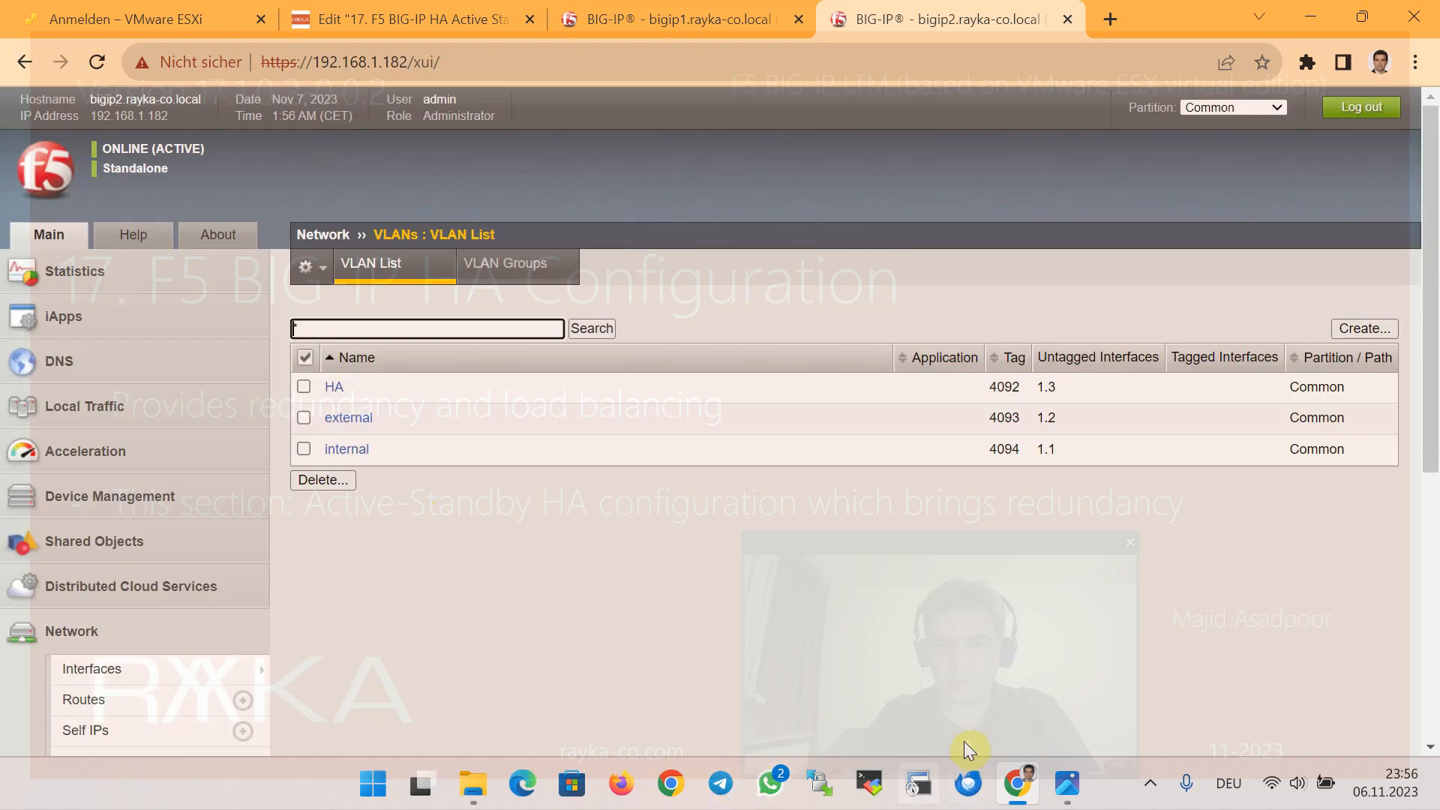
click(735, 18)
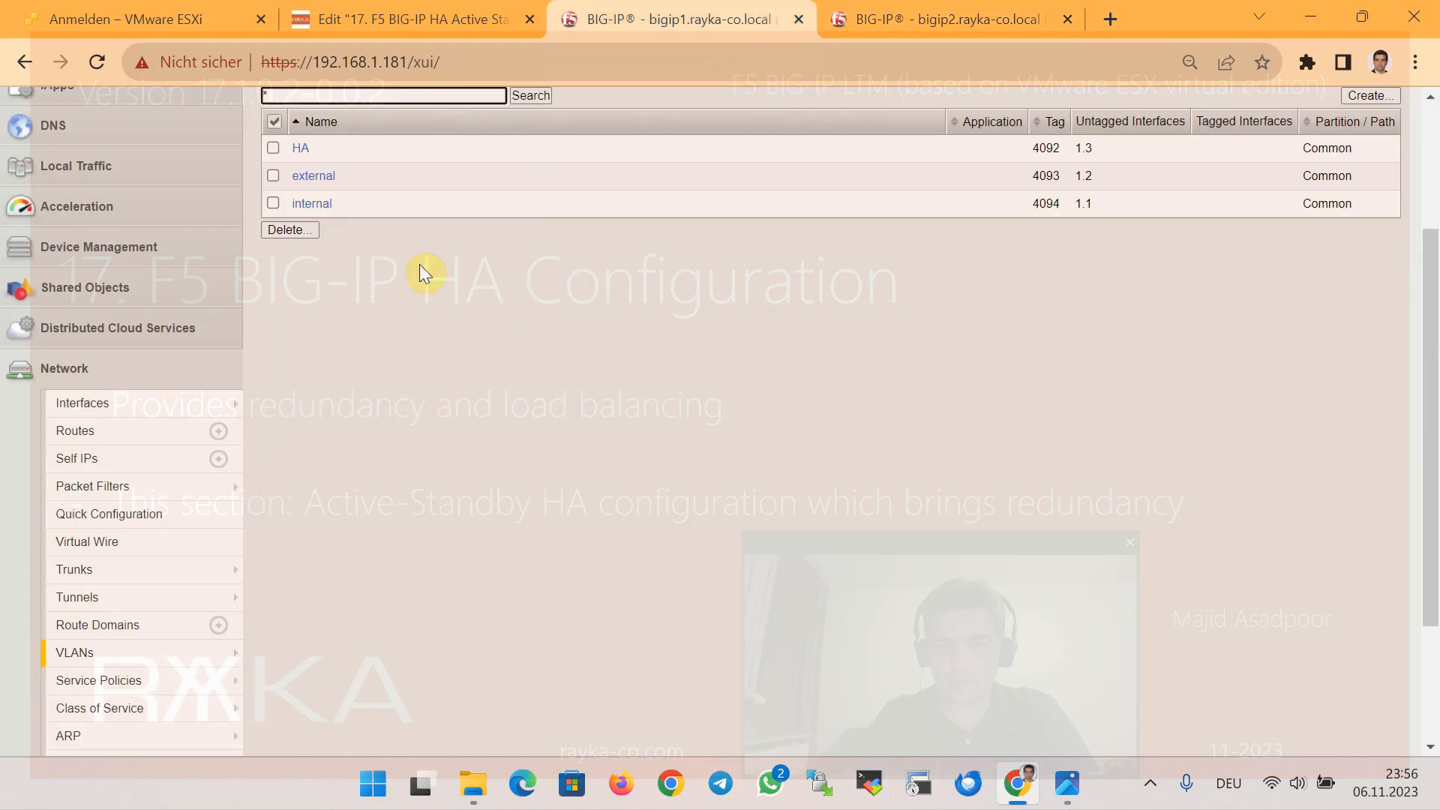
Go to bigip1's self IP list and start a new self IP
click(305, 150)
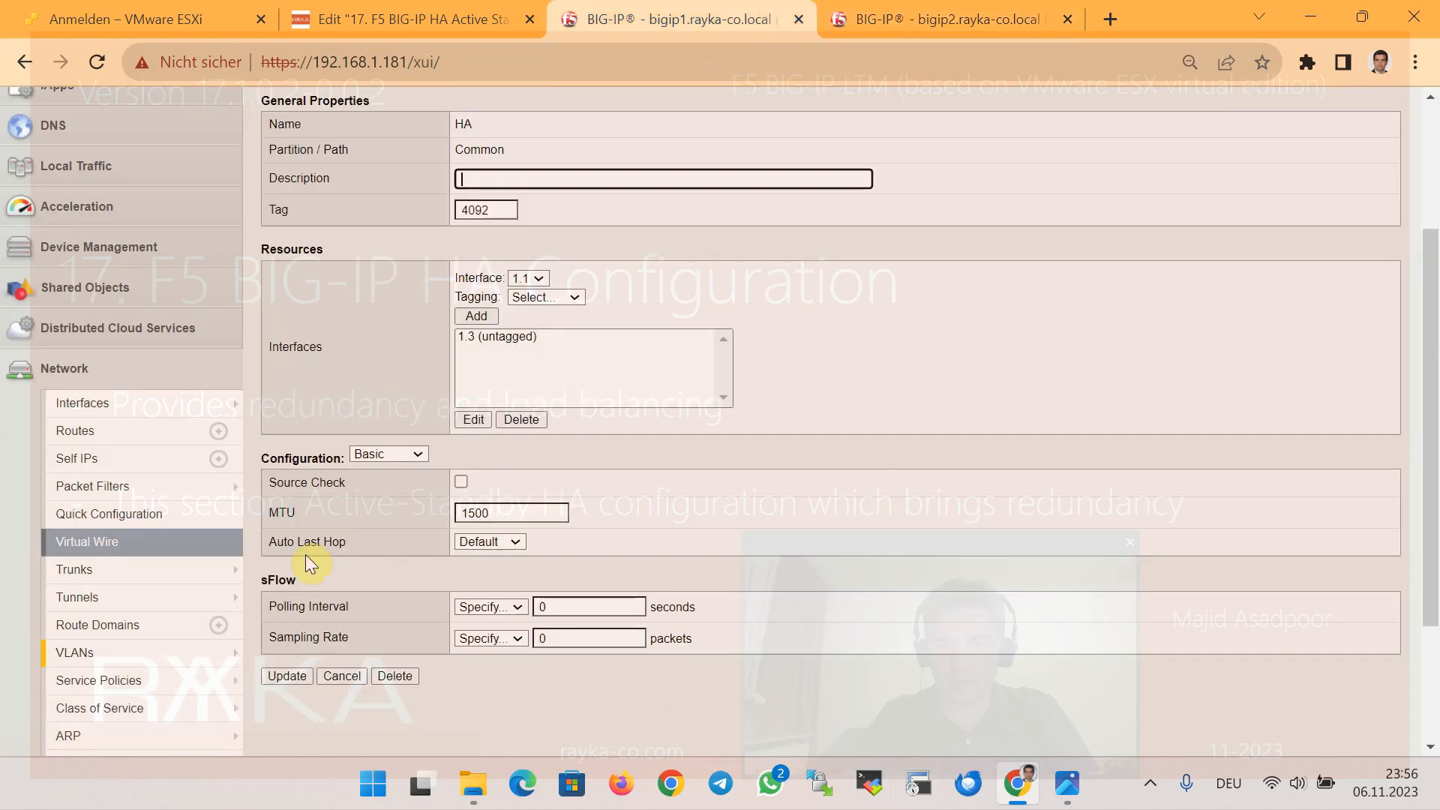
mouse_move(150, 486)
click(138, 460)
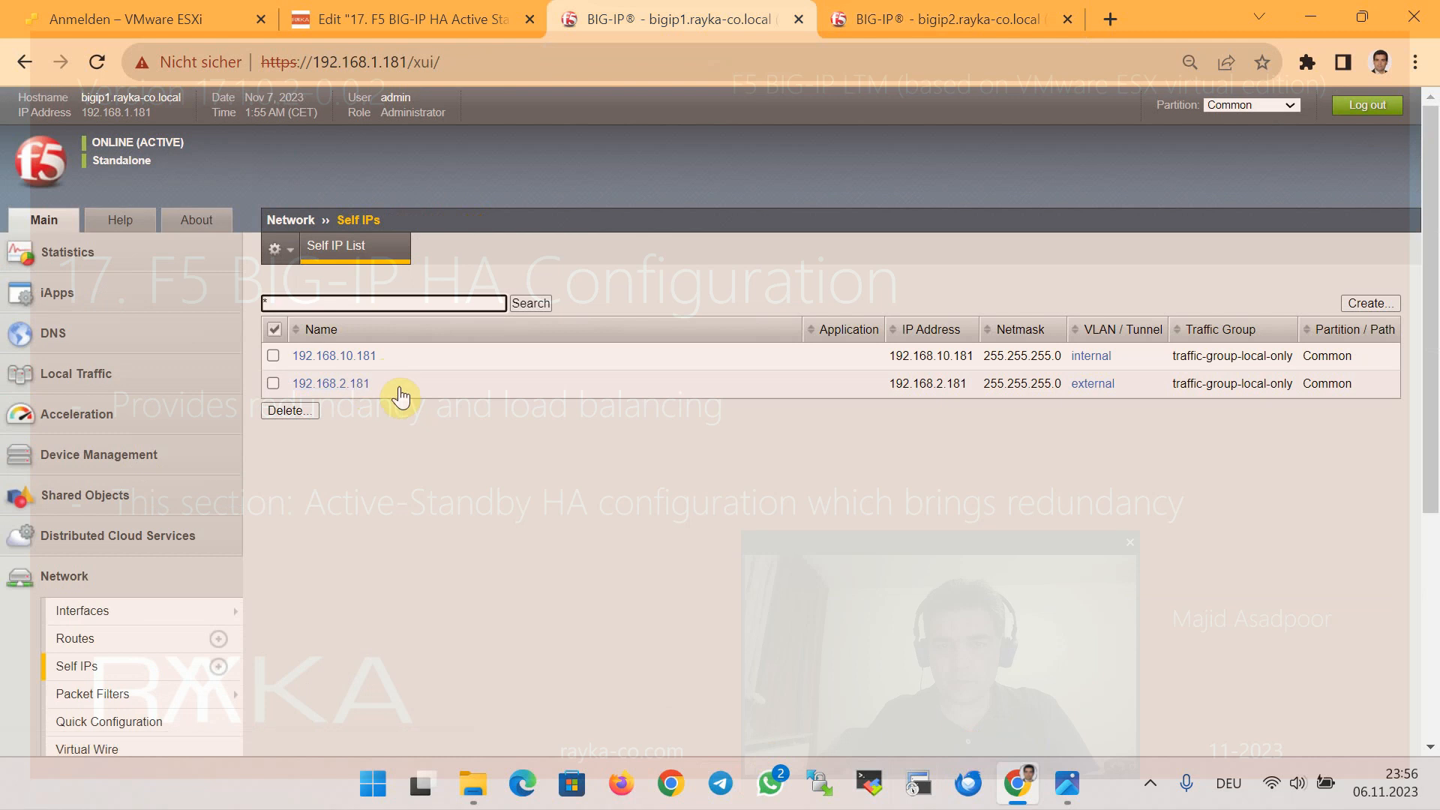
click(1370, 302)
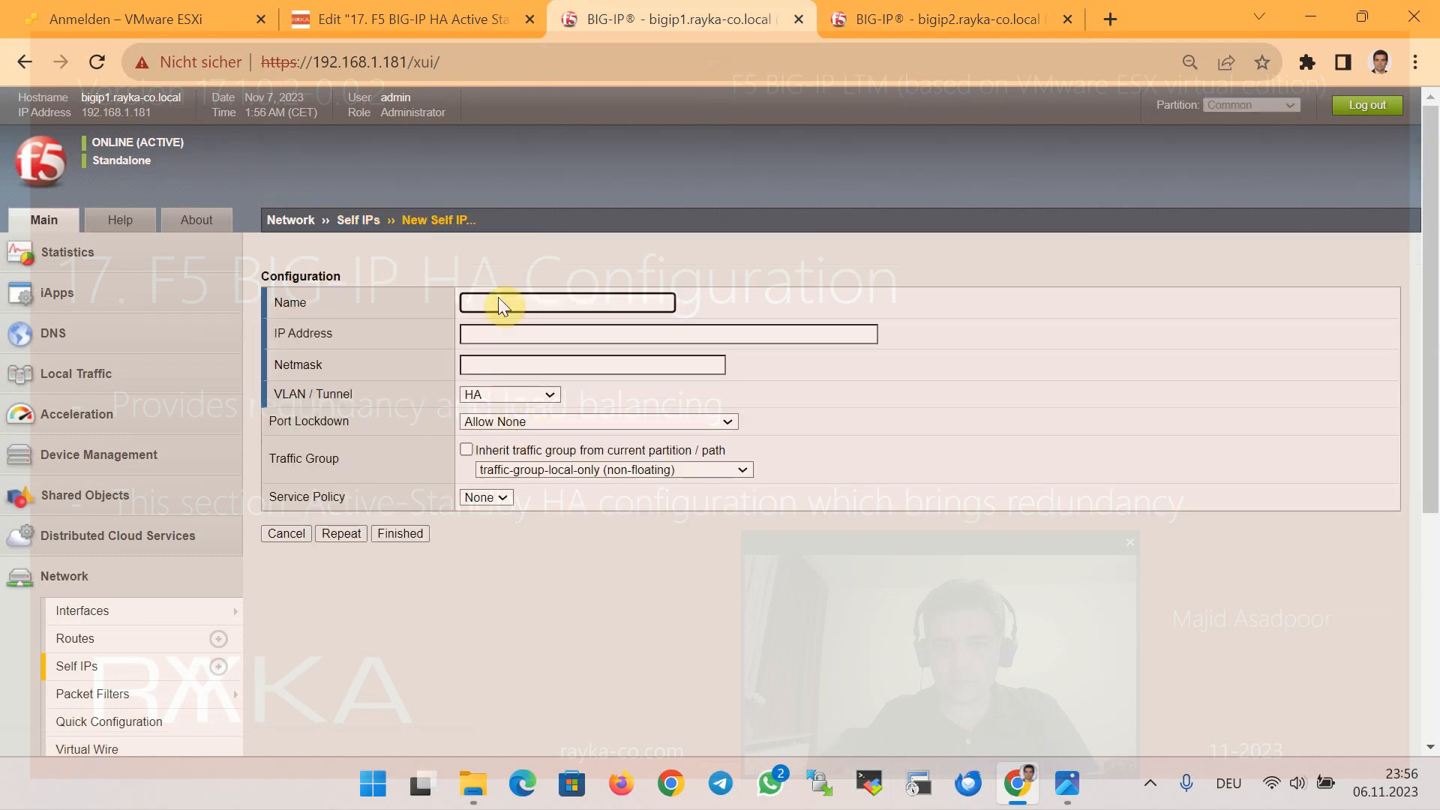
Create self IP 192.168.20.181 with netmask 255.255.255.0 and port lockdown Allow Default
text(192.168.20.181)
click(510, 327)
double_click(516, 304)
key(ctrl+c)
click(535, 330)
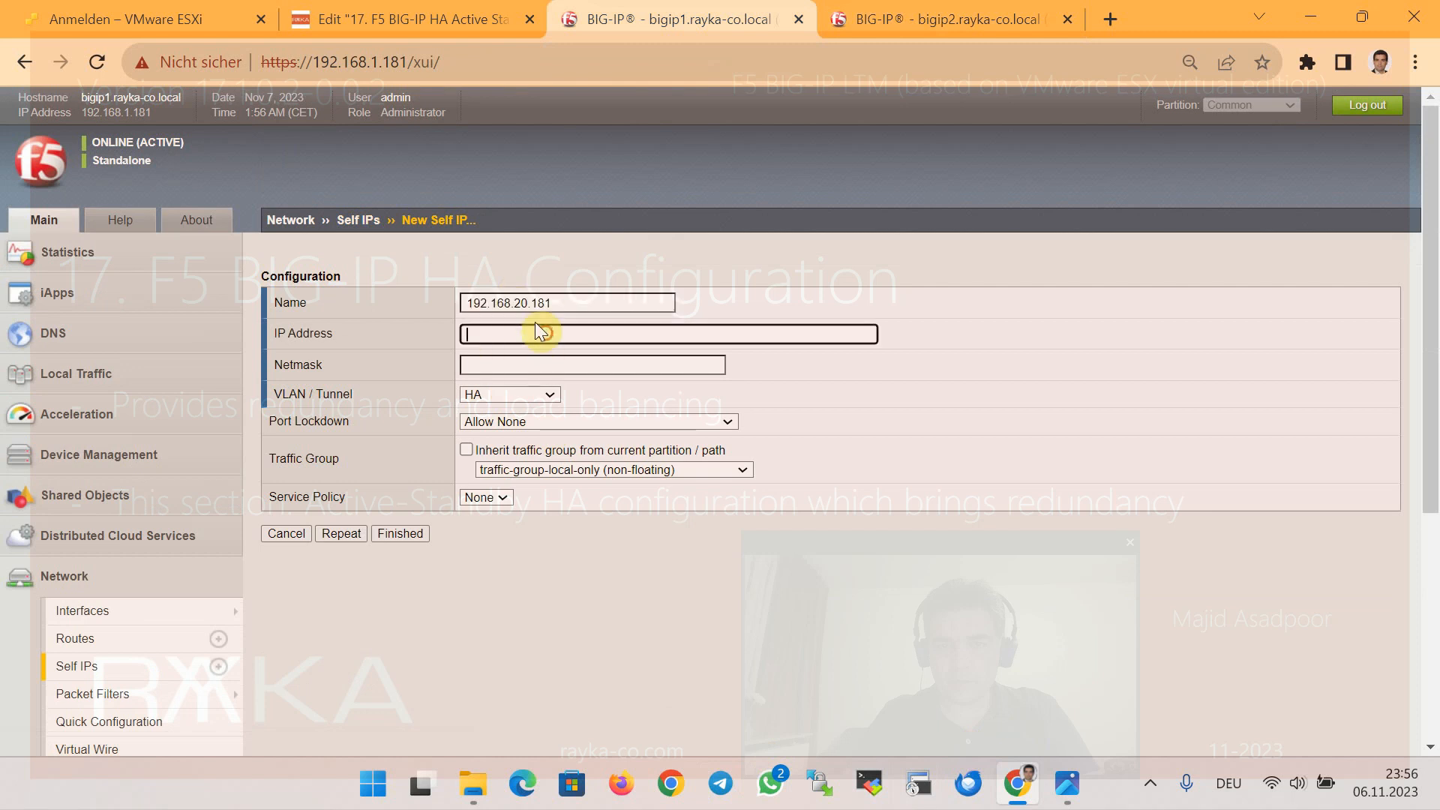
key(ctrl+v)
click(540, 363)
text(25)
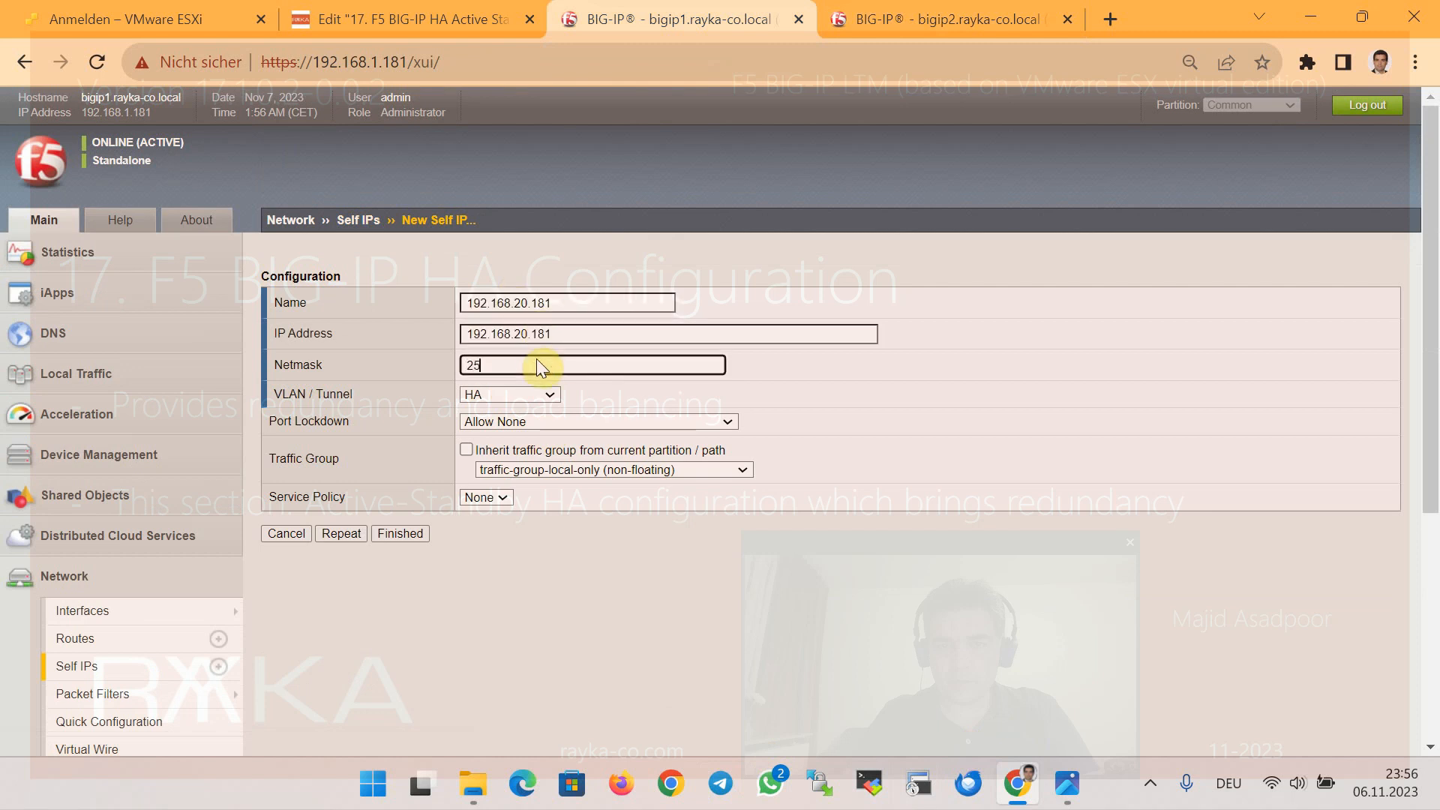
text(5.255.255.0)
click(528, 421)
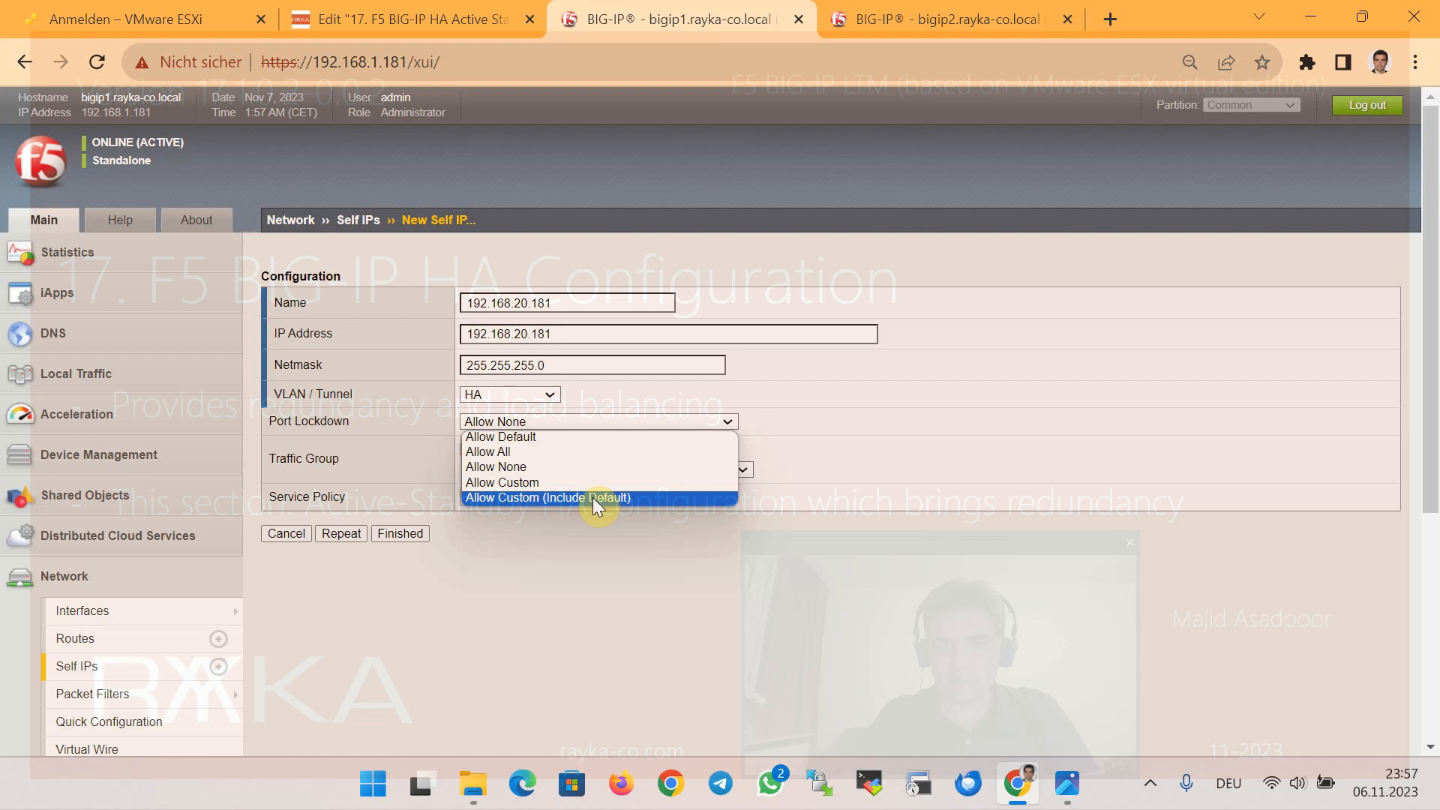
click(559, 438)
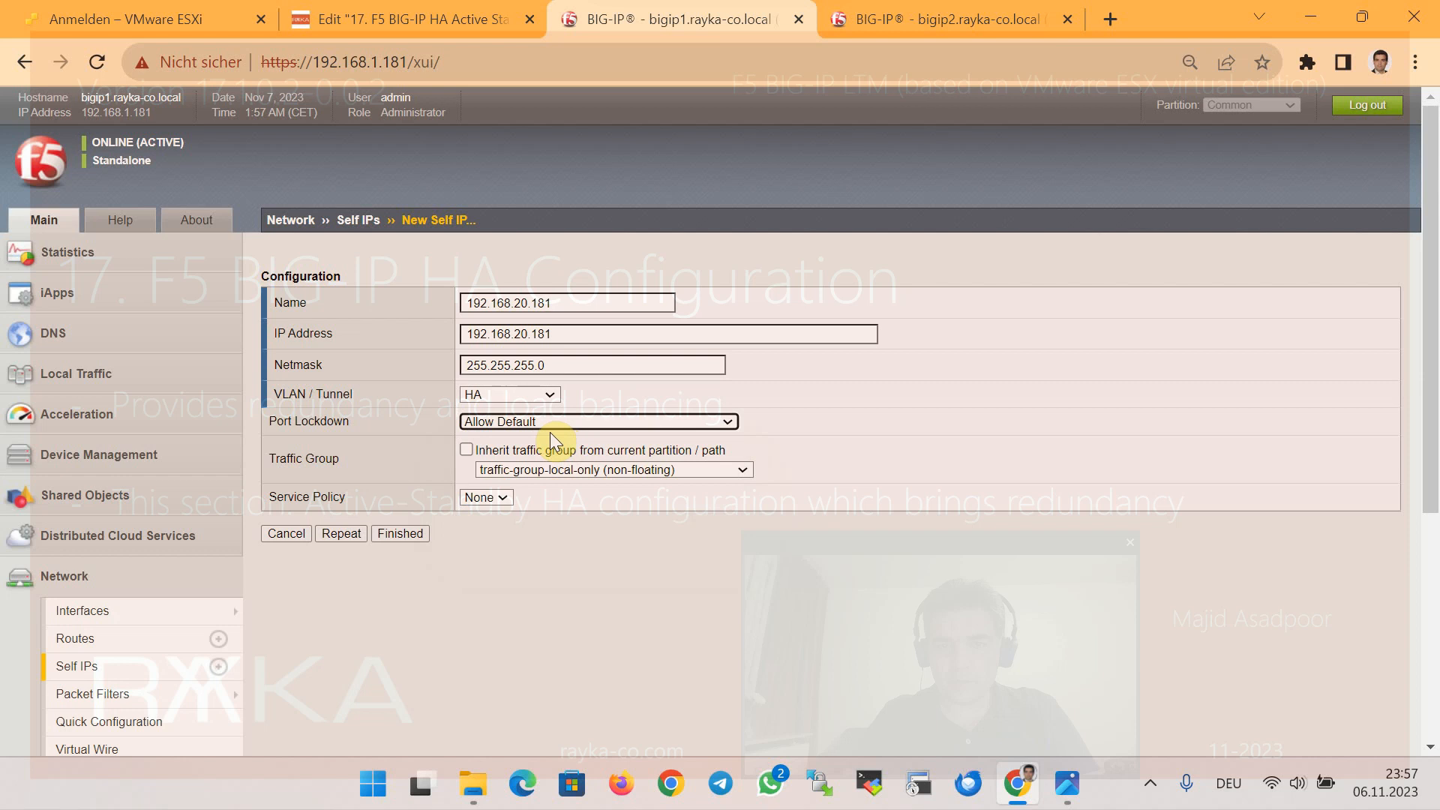
click(396, 534)
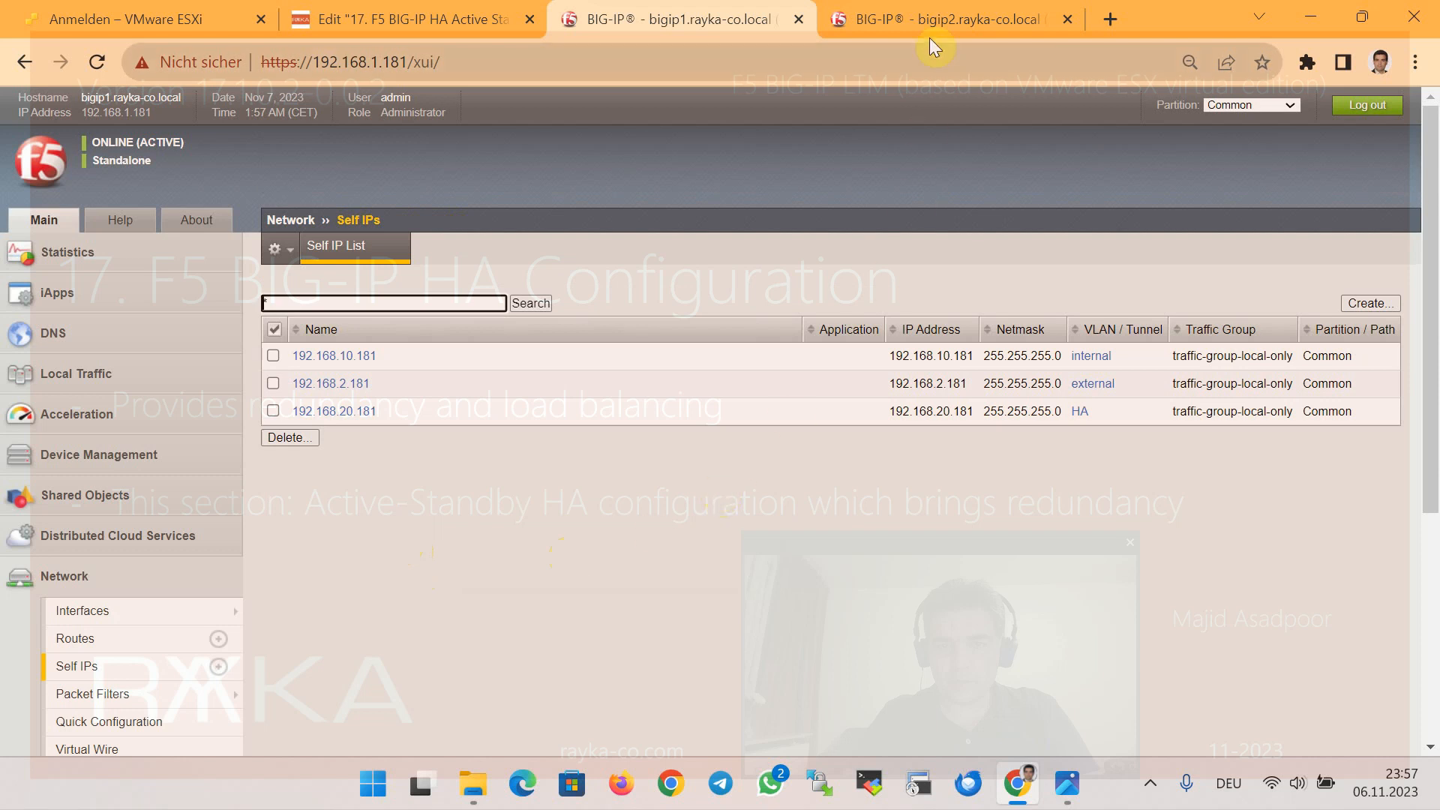
click(907, 33)
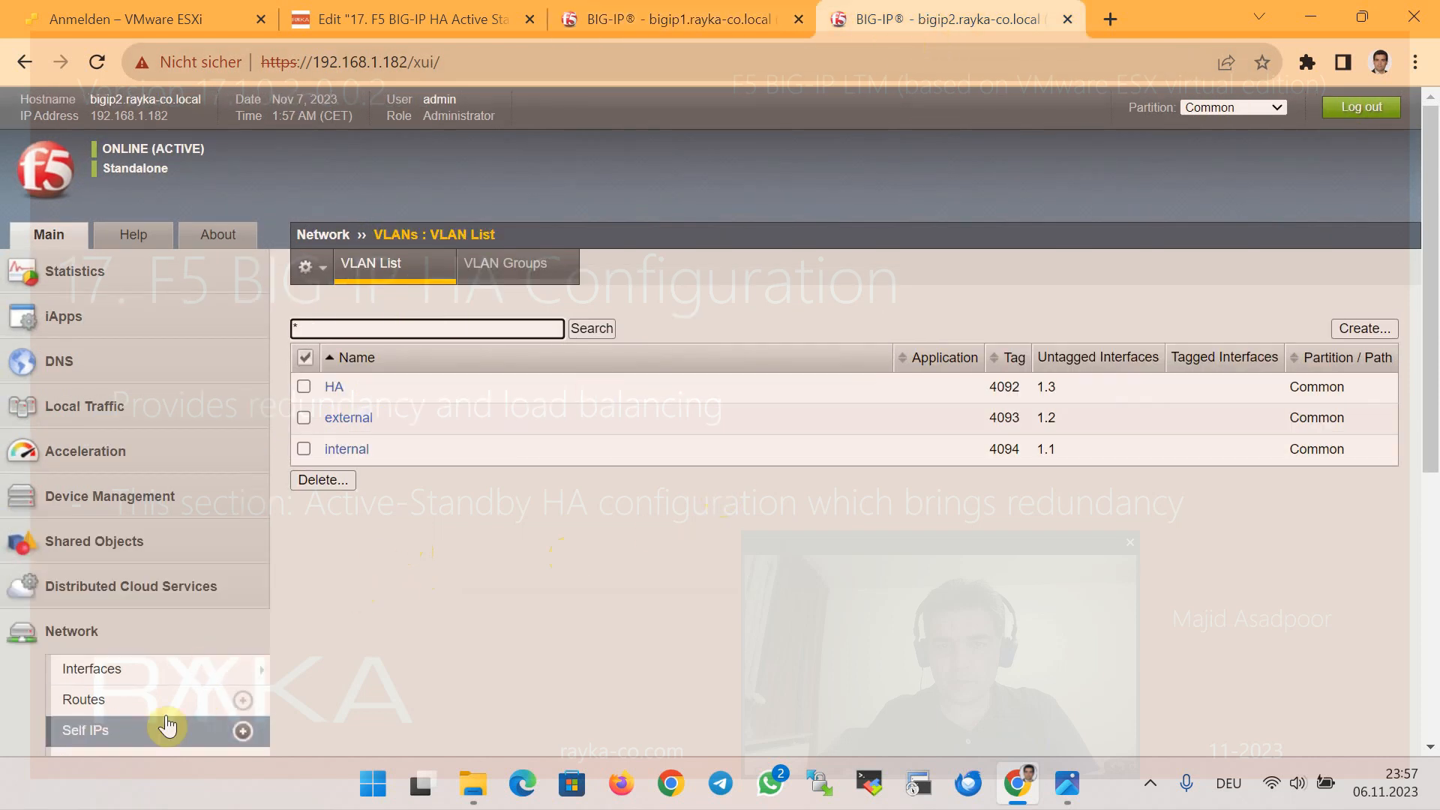
On bigip2, create self IP 192.168.20.182, netmask 255.255.255.0, port lockdown Allow Default
click(213, 732)
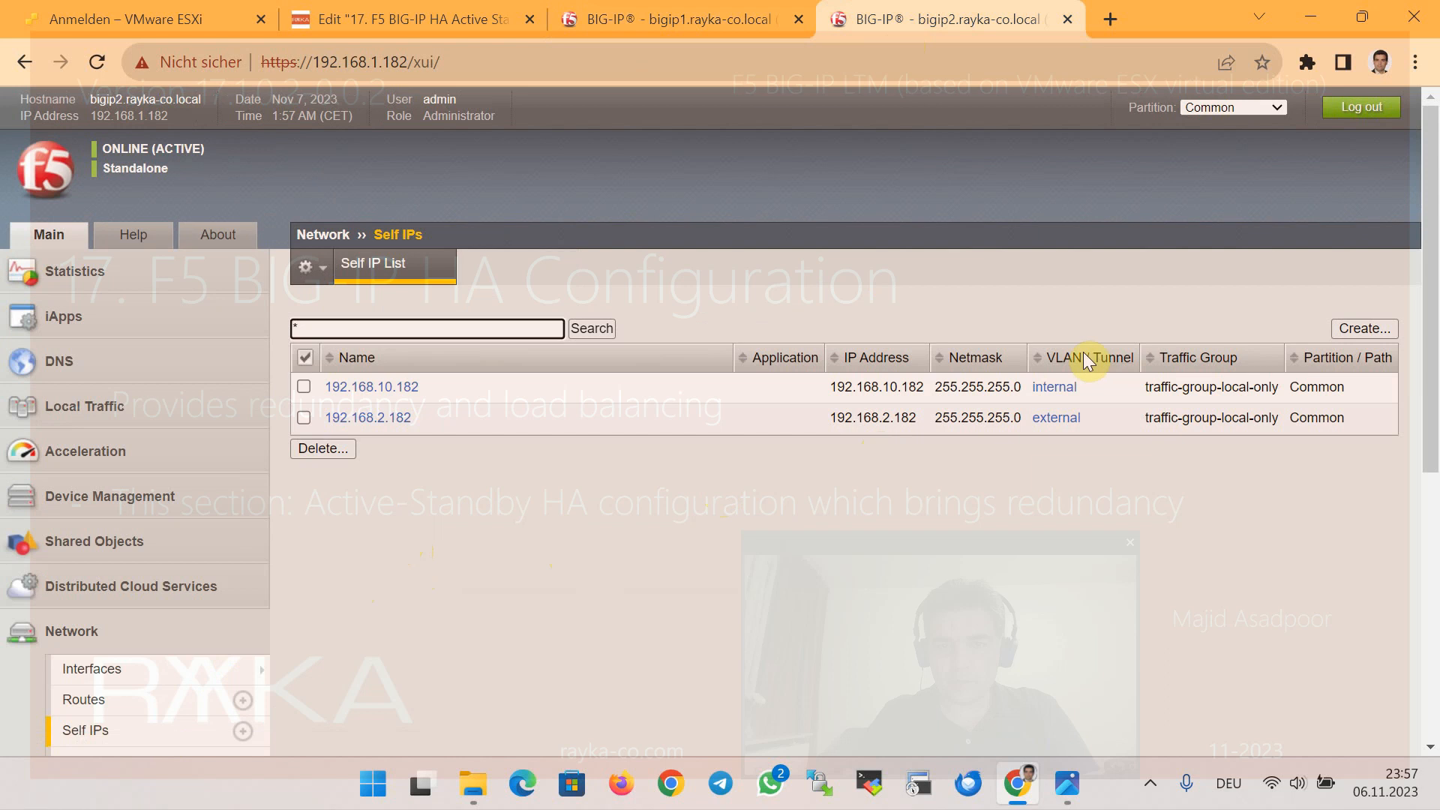
click(1361, 328)
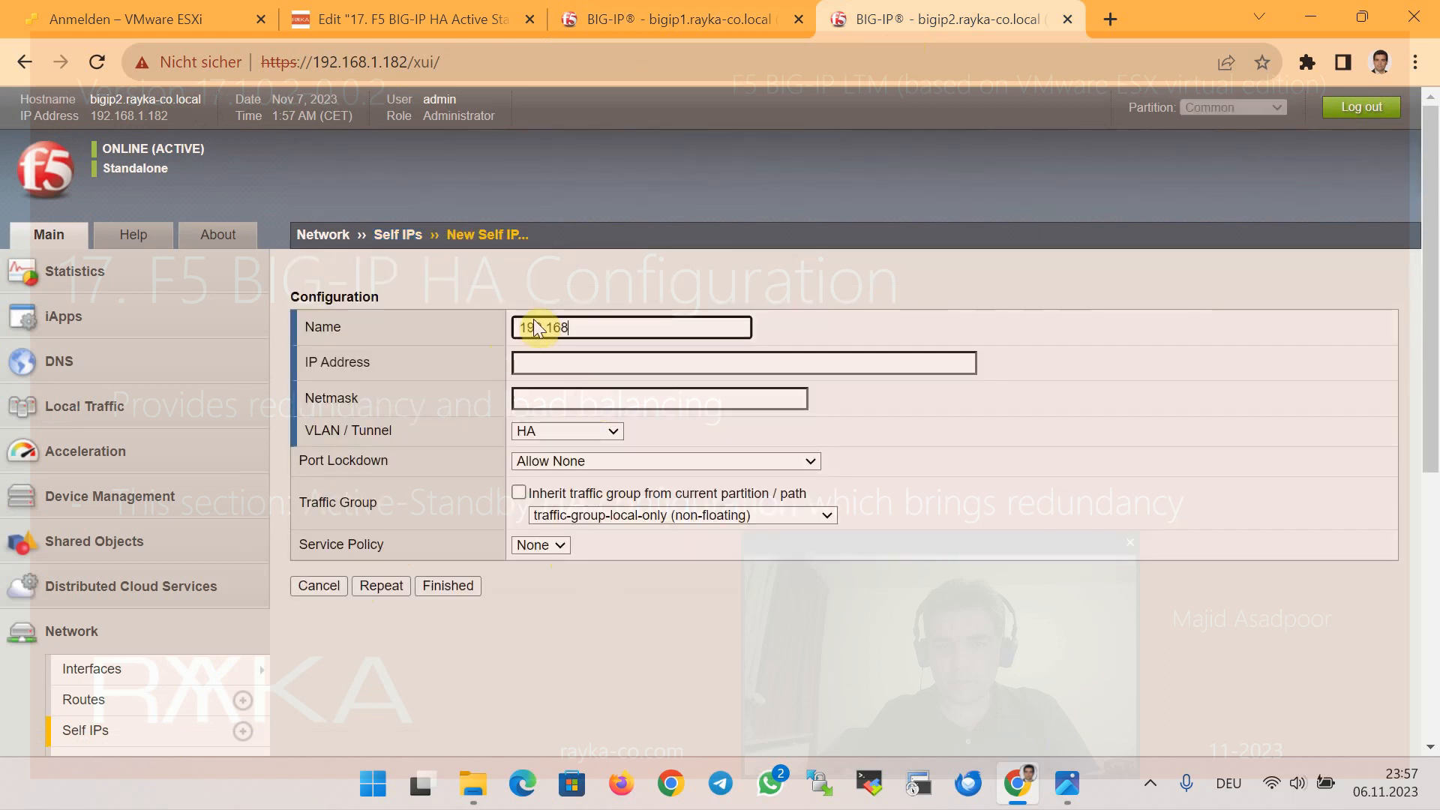
text(192.168.20.182)
key(ctrl+a)
key(ctrl+c)
click(552, 357)
key(ctrl+v)
click(525, 399)
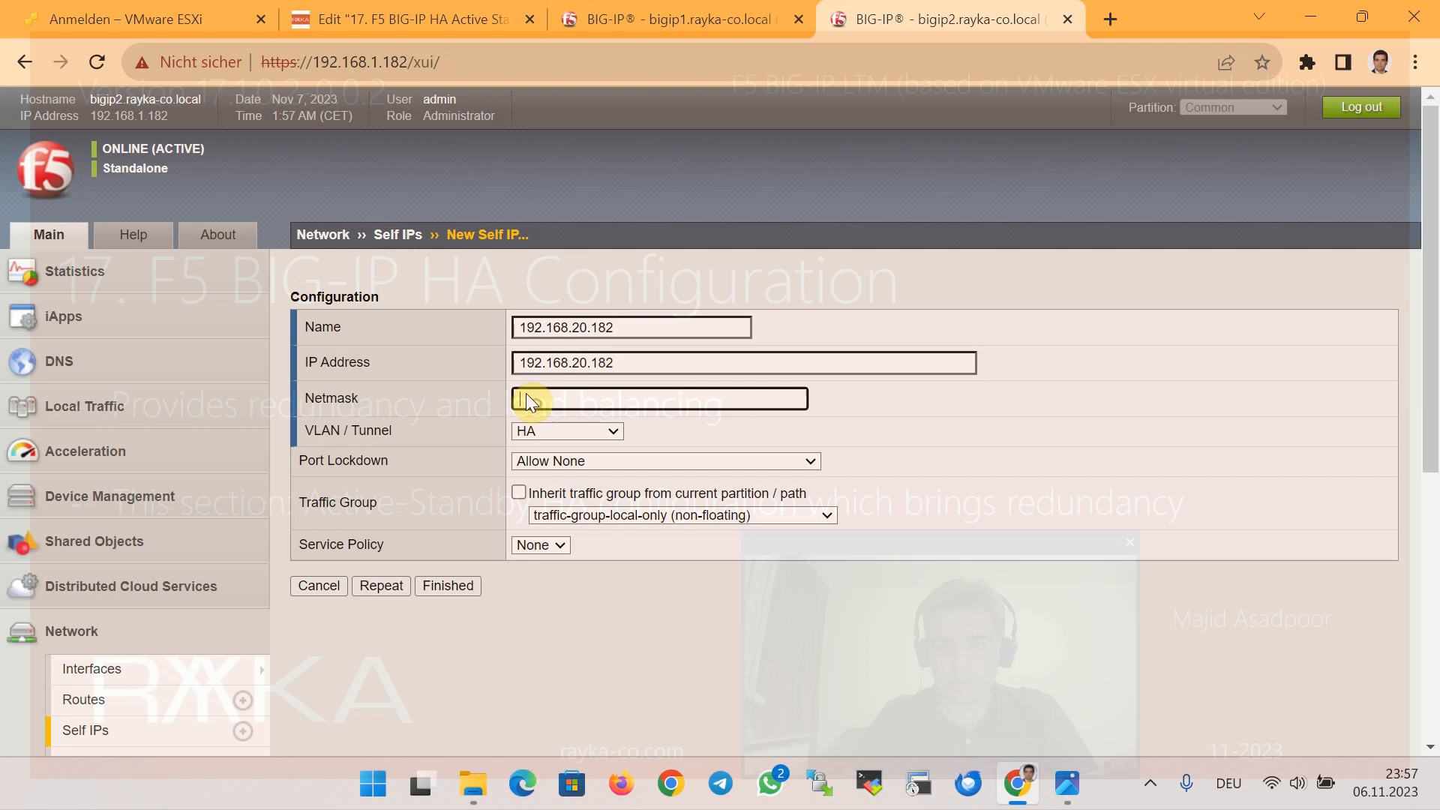
text(255.255.255.0)
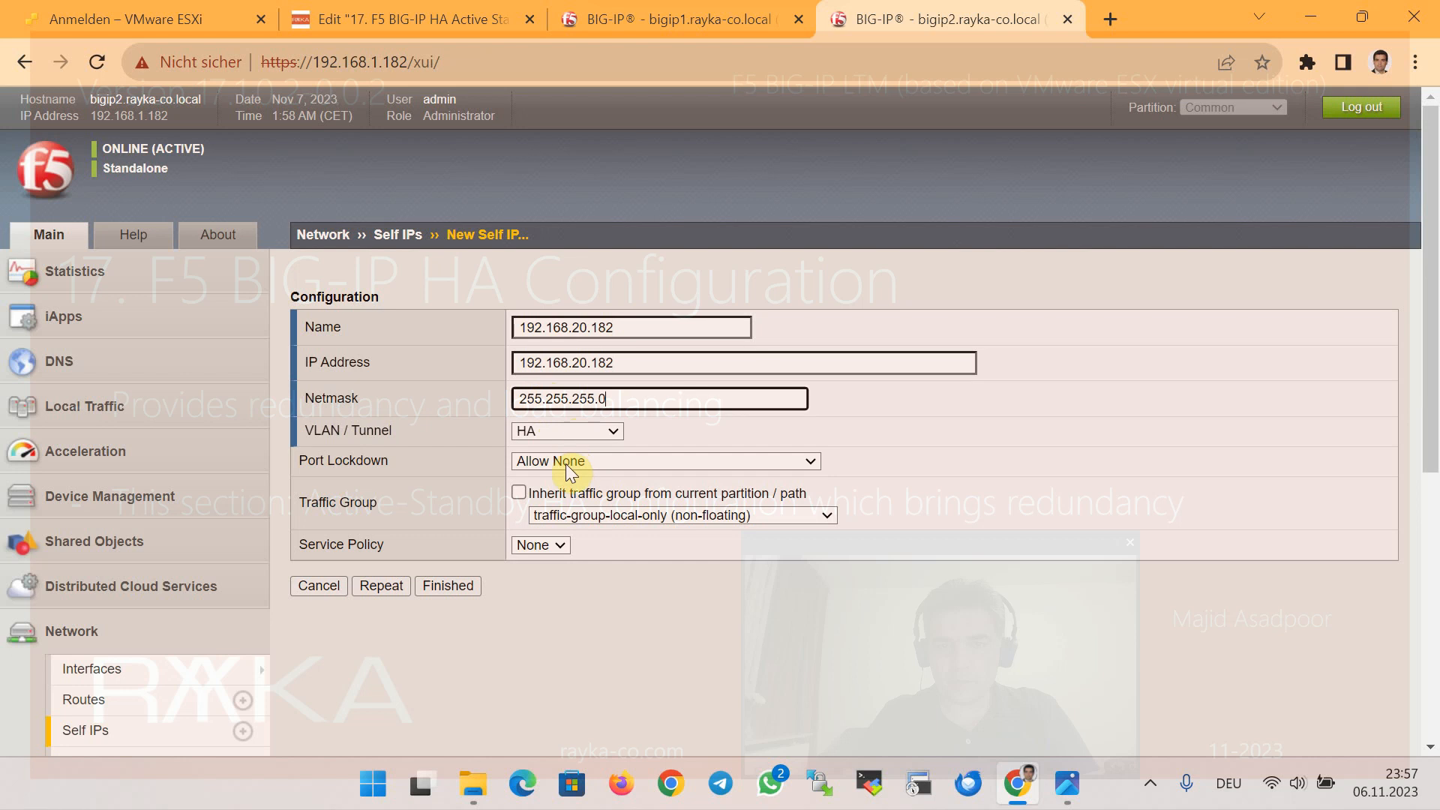
click(569, 465)
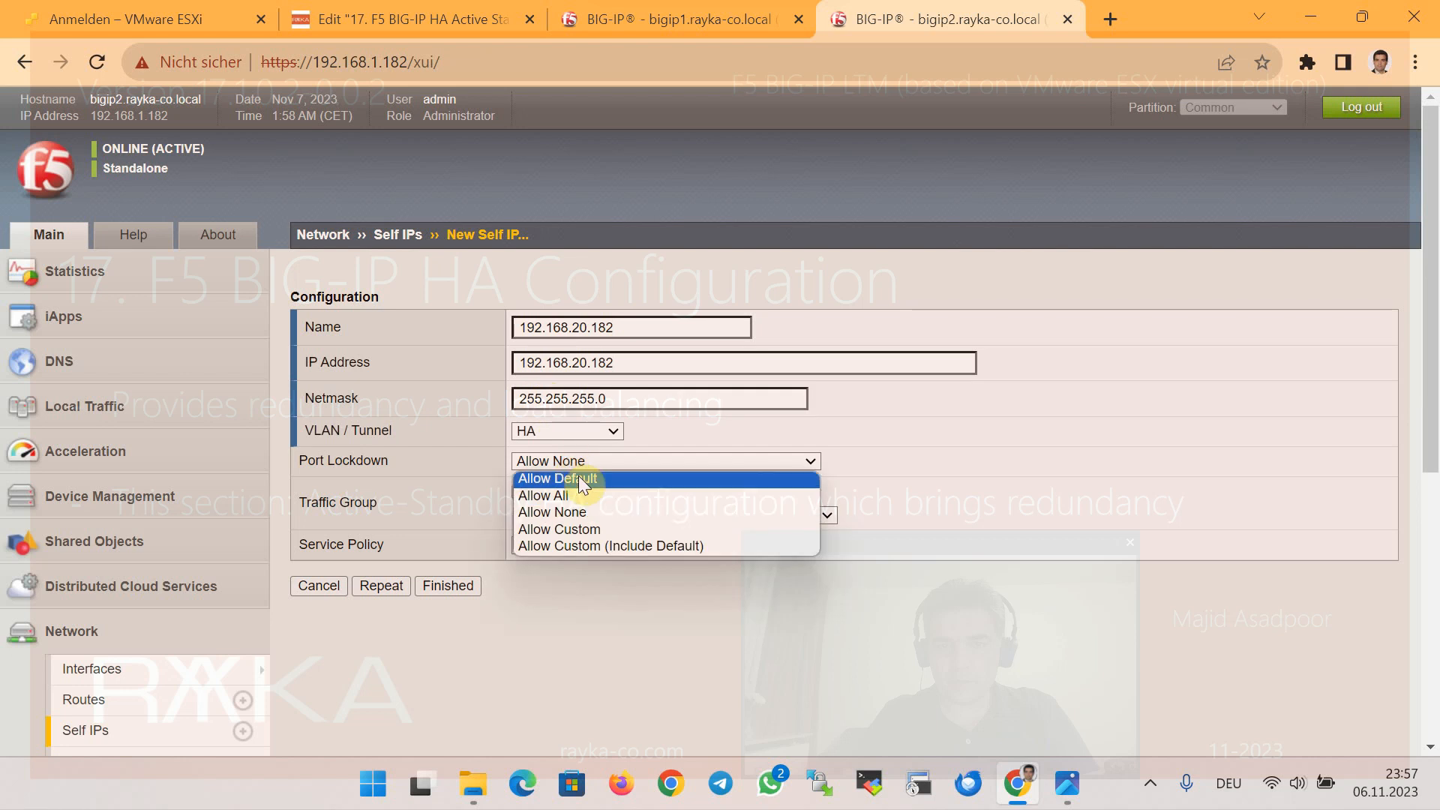
click(579, 478)
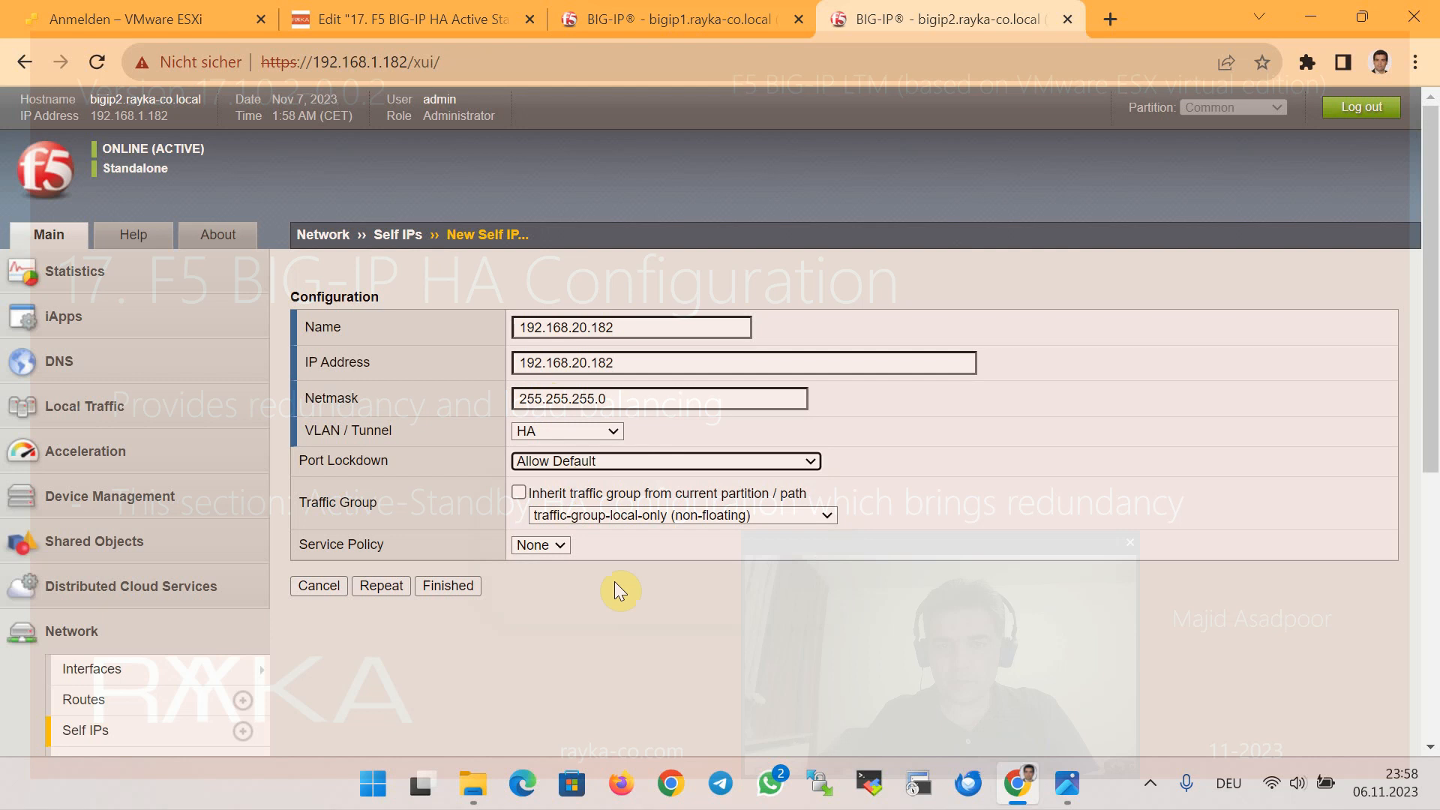
click(465, 586)
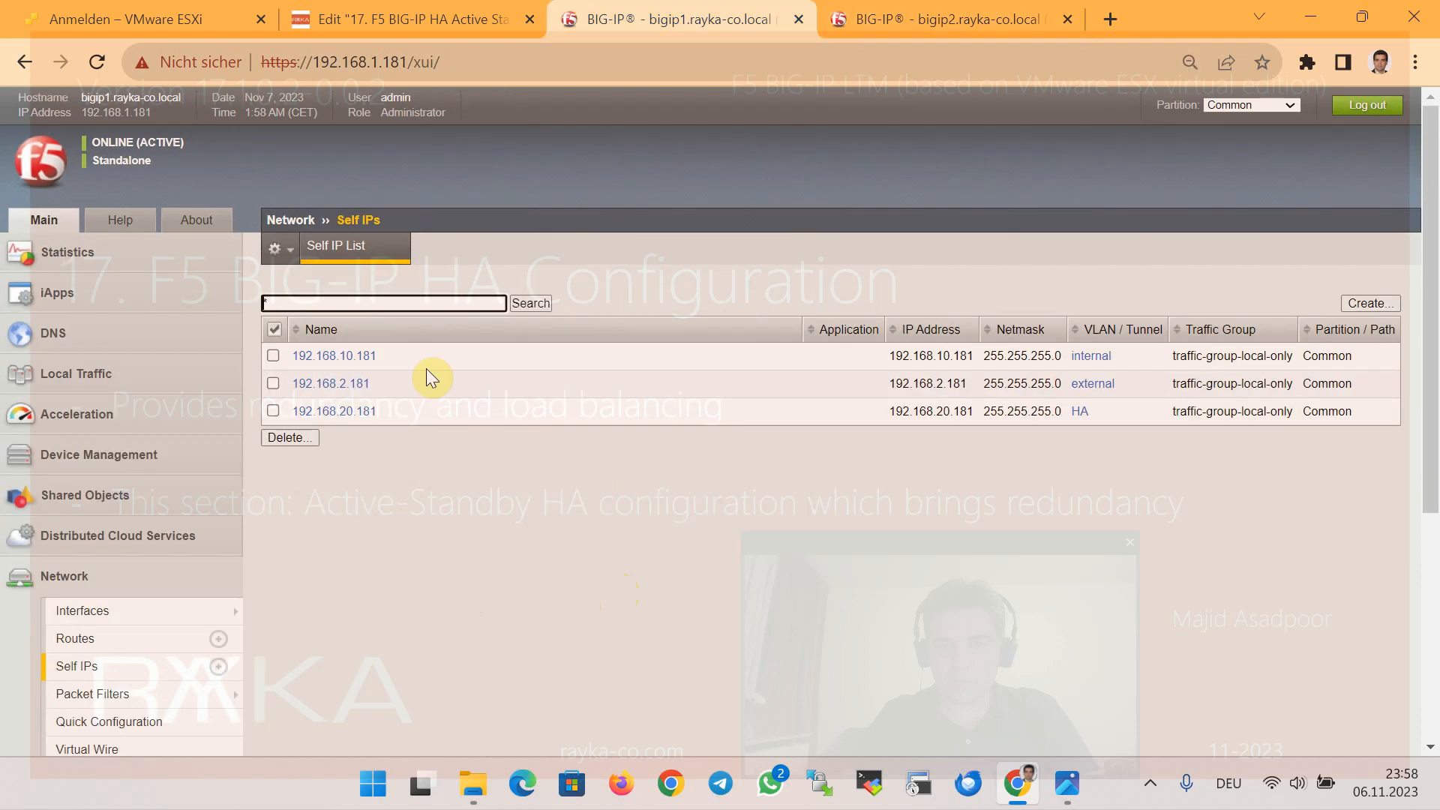
Review the 192.168.10.181 self IP's port lockdown, leaving it at Allow Default
click(353, 357)
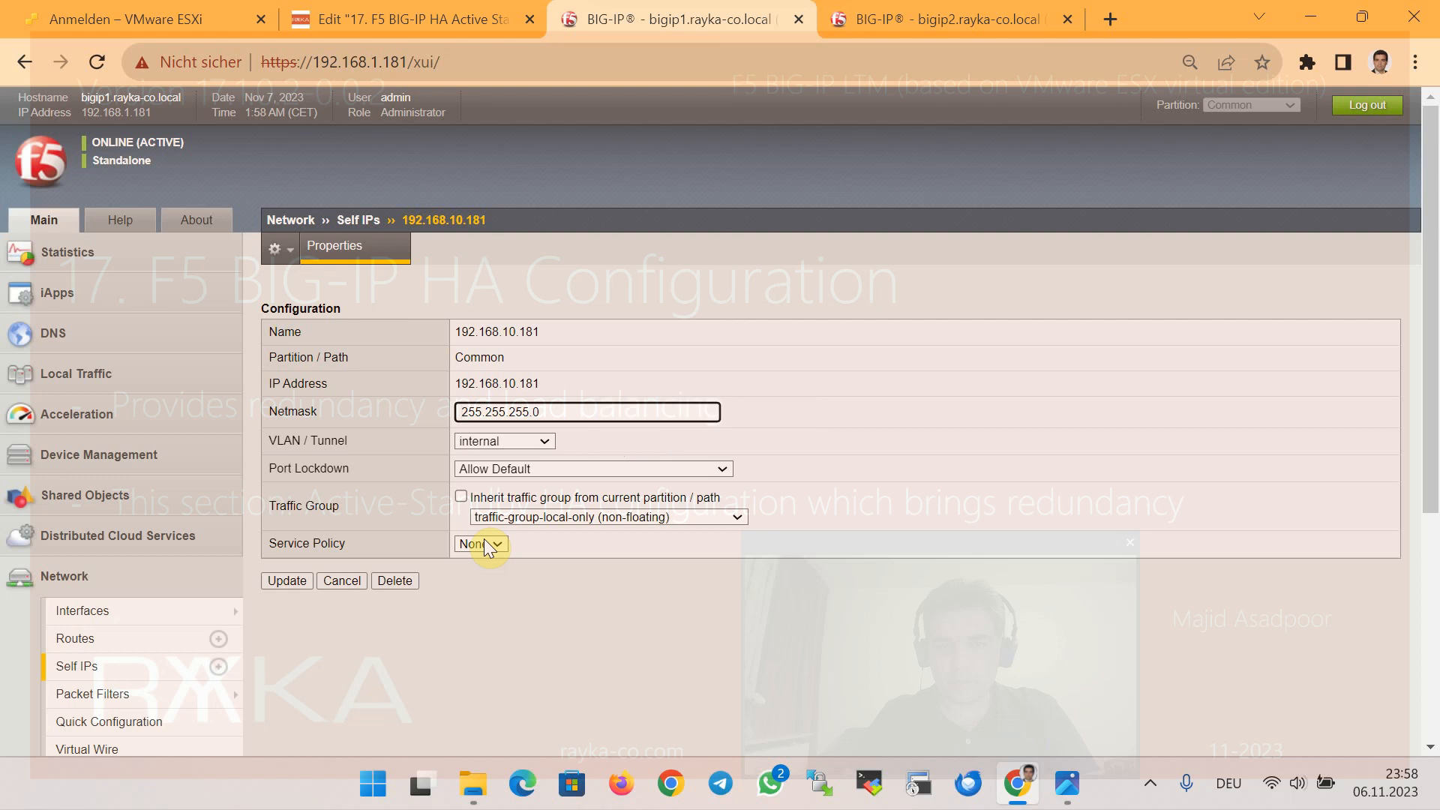
click(534, 470)
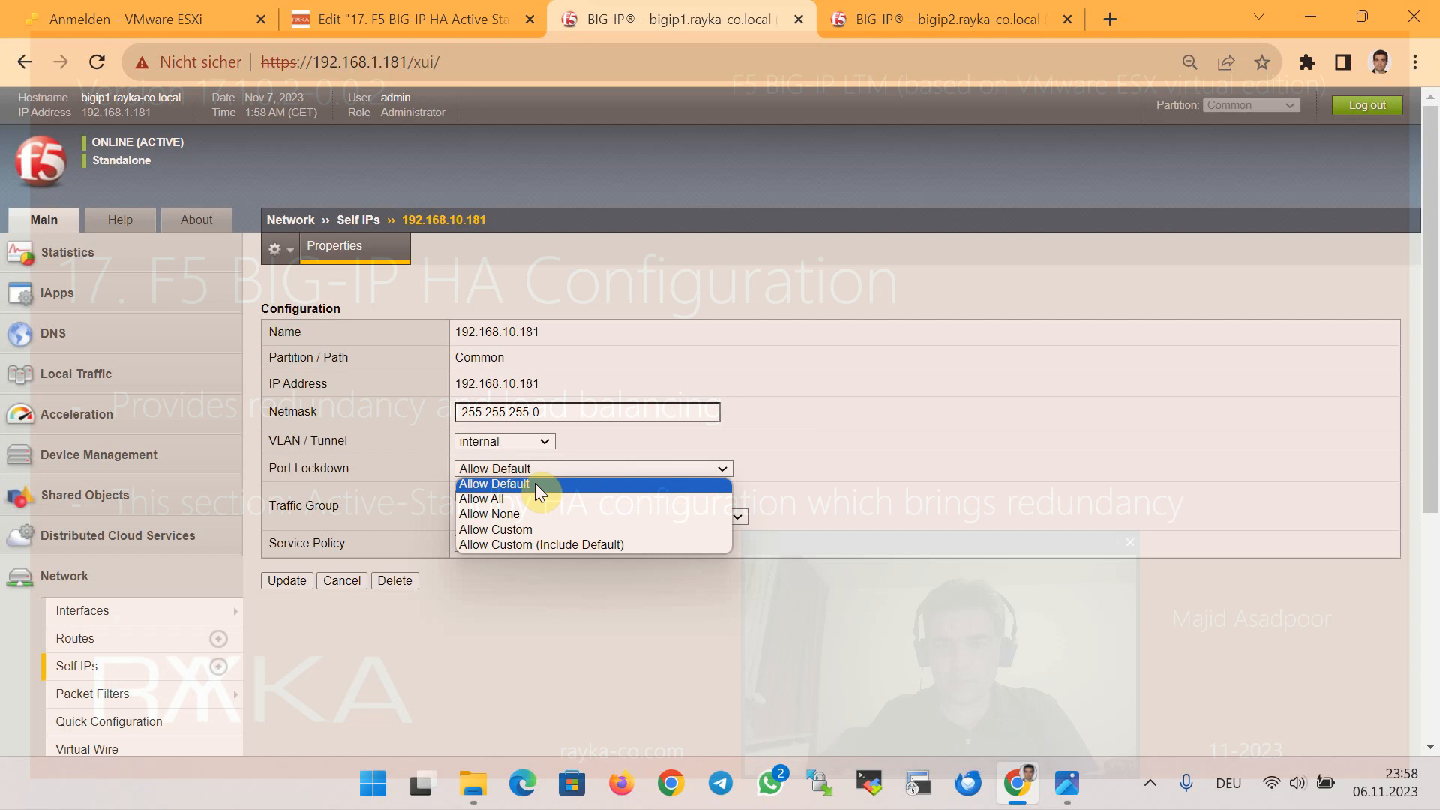
click(542, 615)
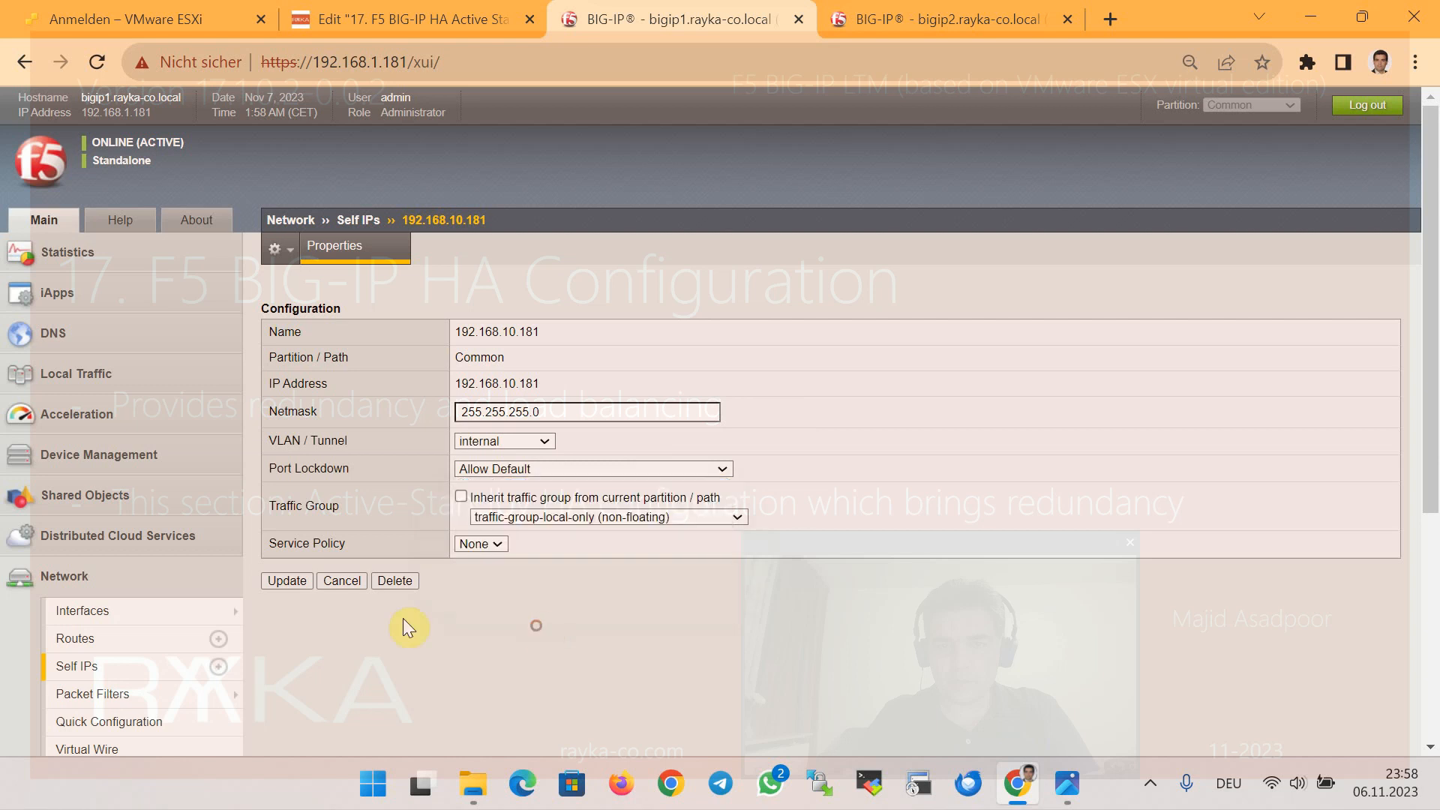
click(348, 579)
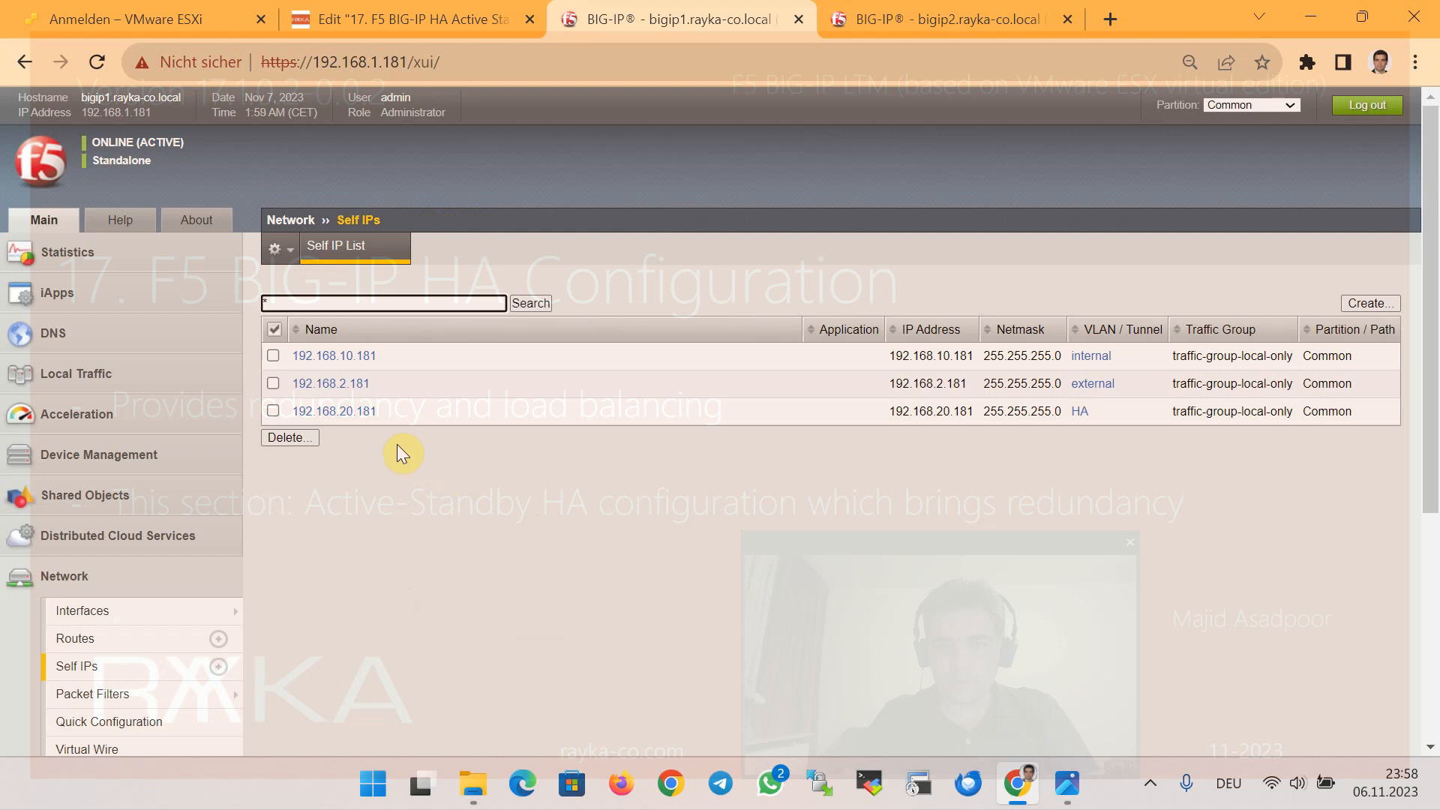
Change port lockdown of self IP 192.168.2.181 to Allow Default and update it
click(357, 383)
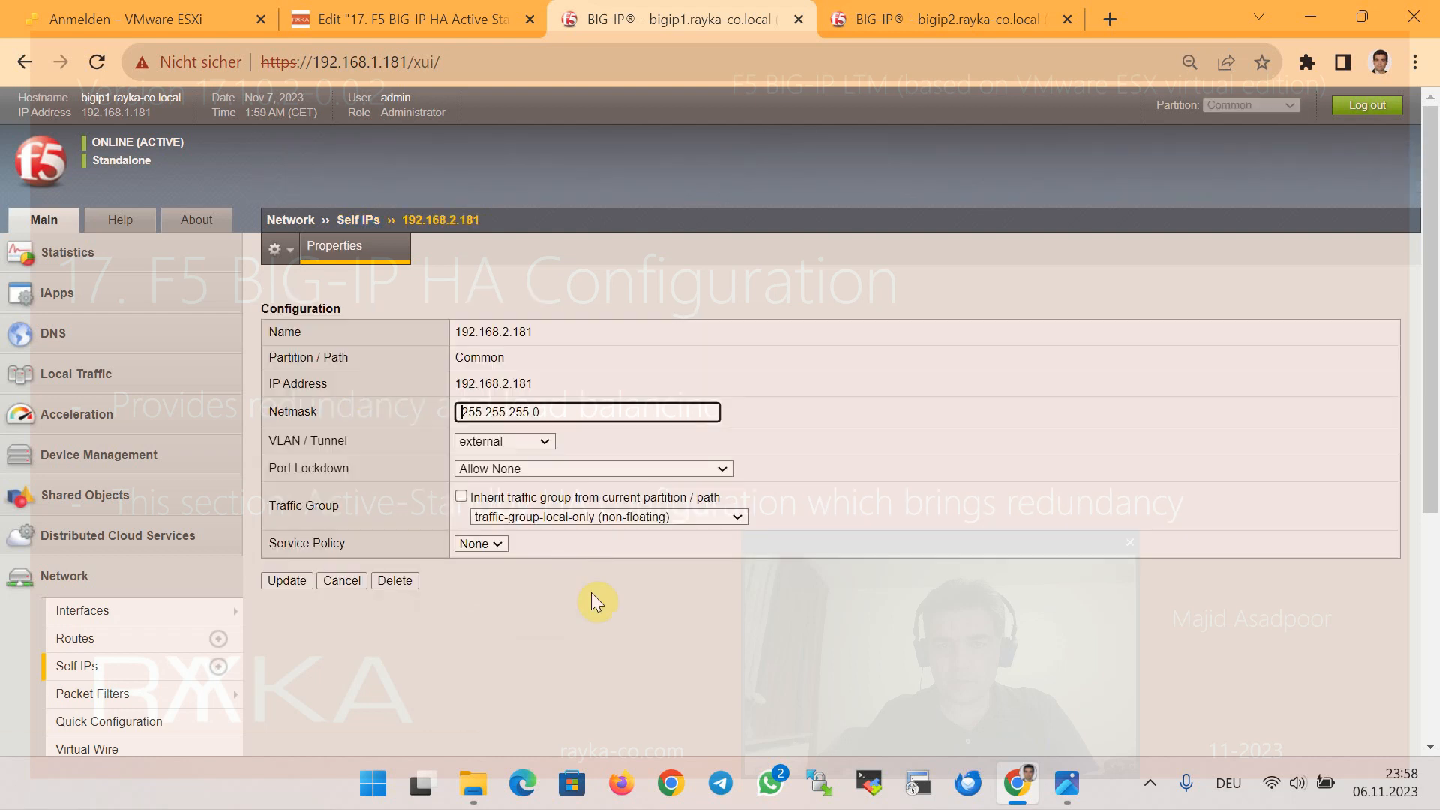
click(517, 469)
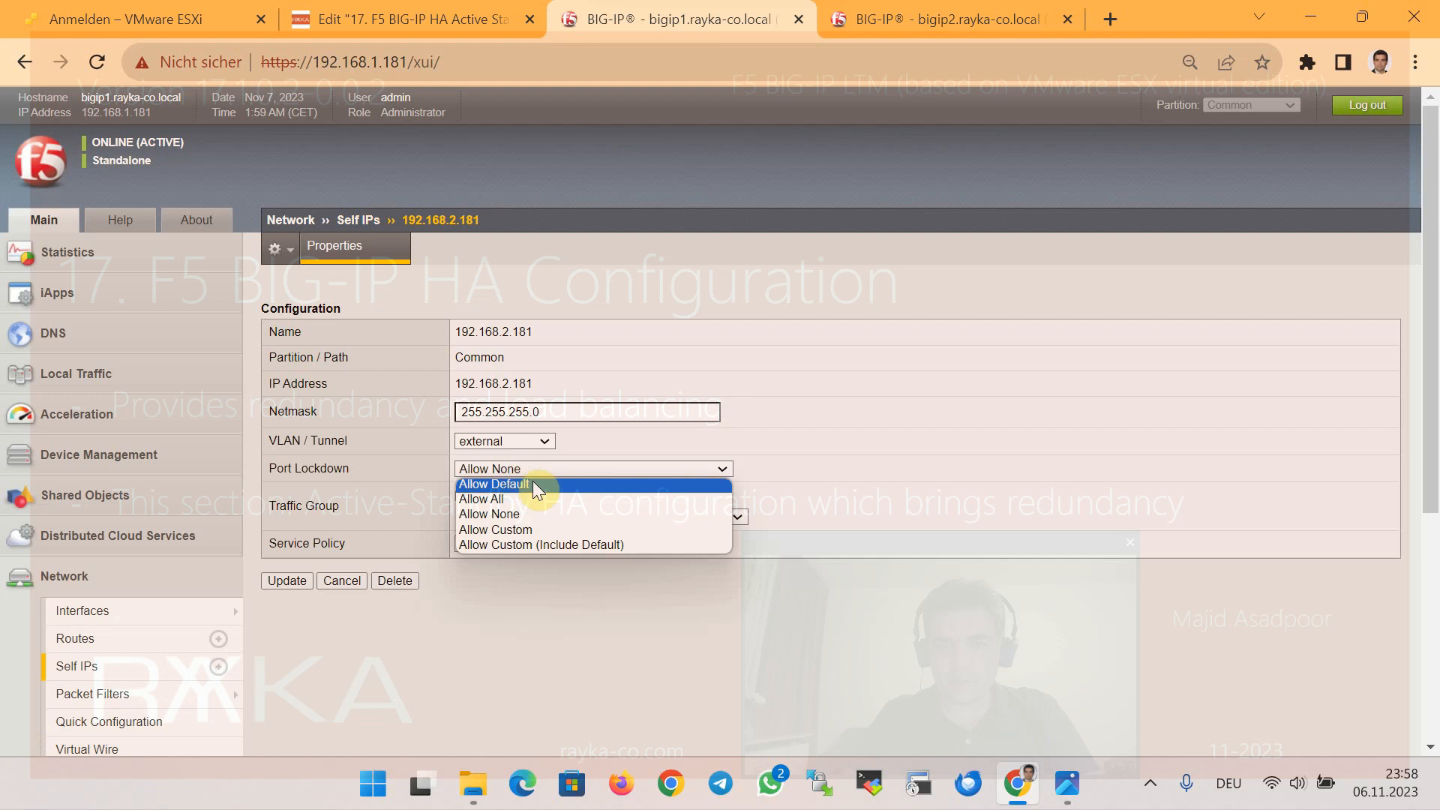
click(538, 486)
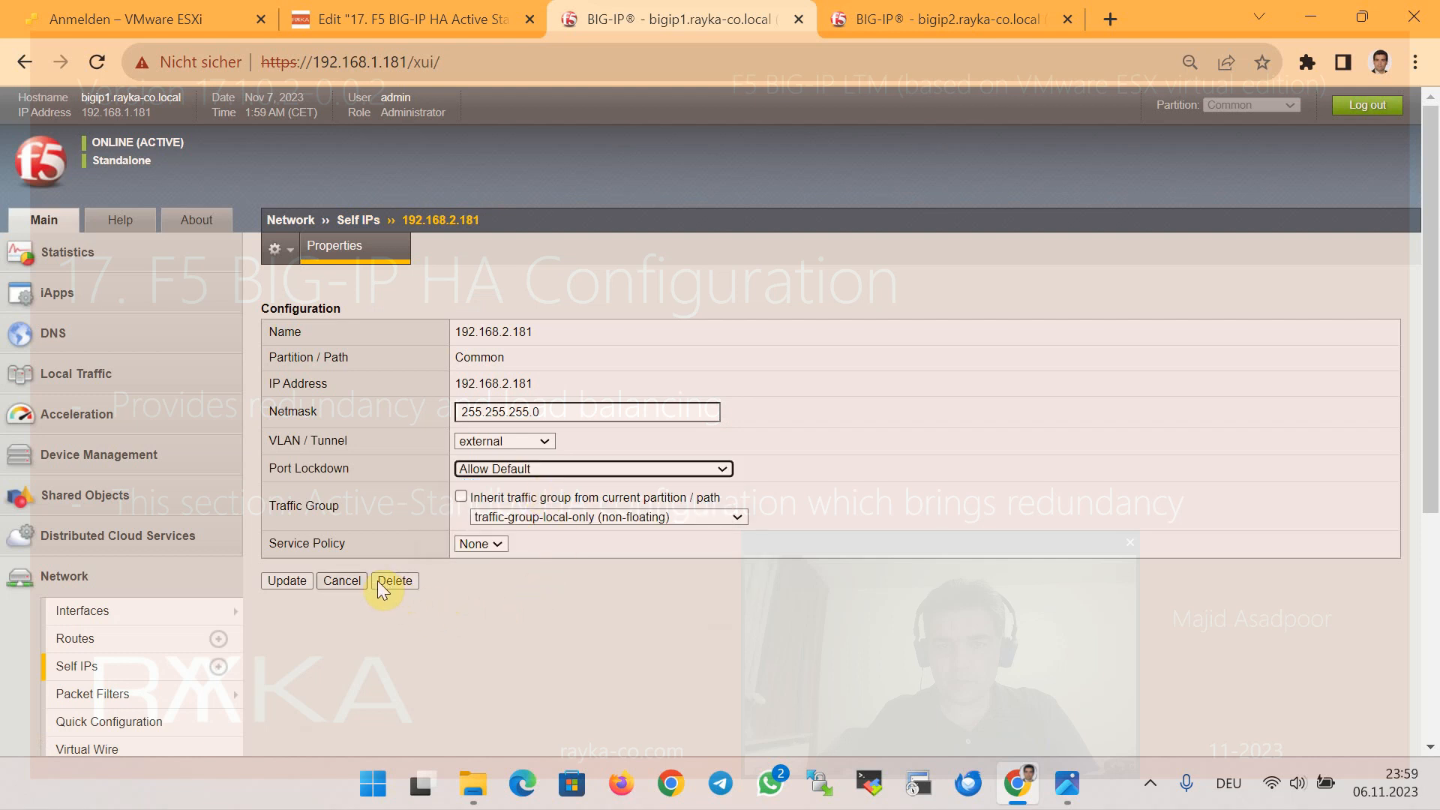
click(303, 580)
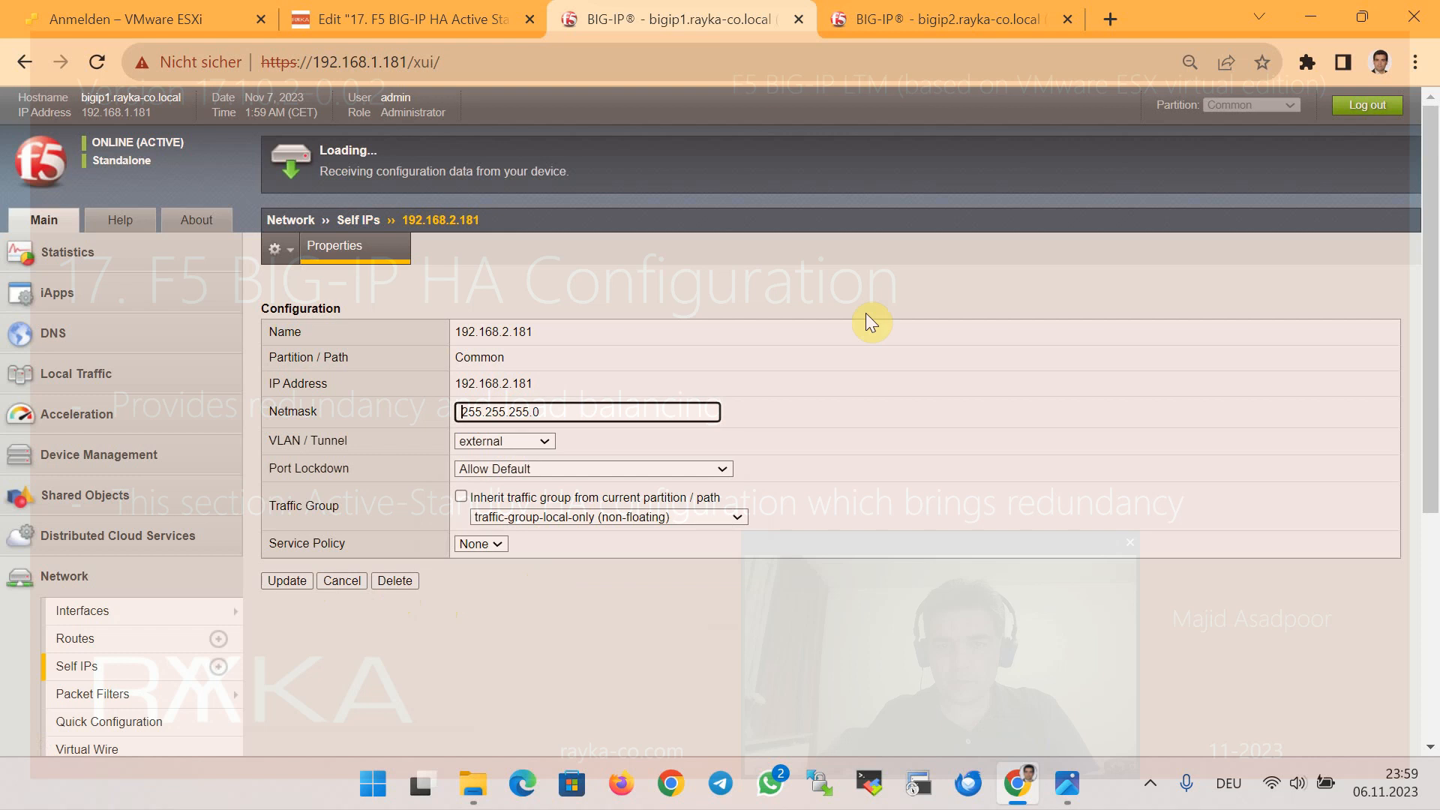
click(931, 23)
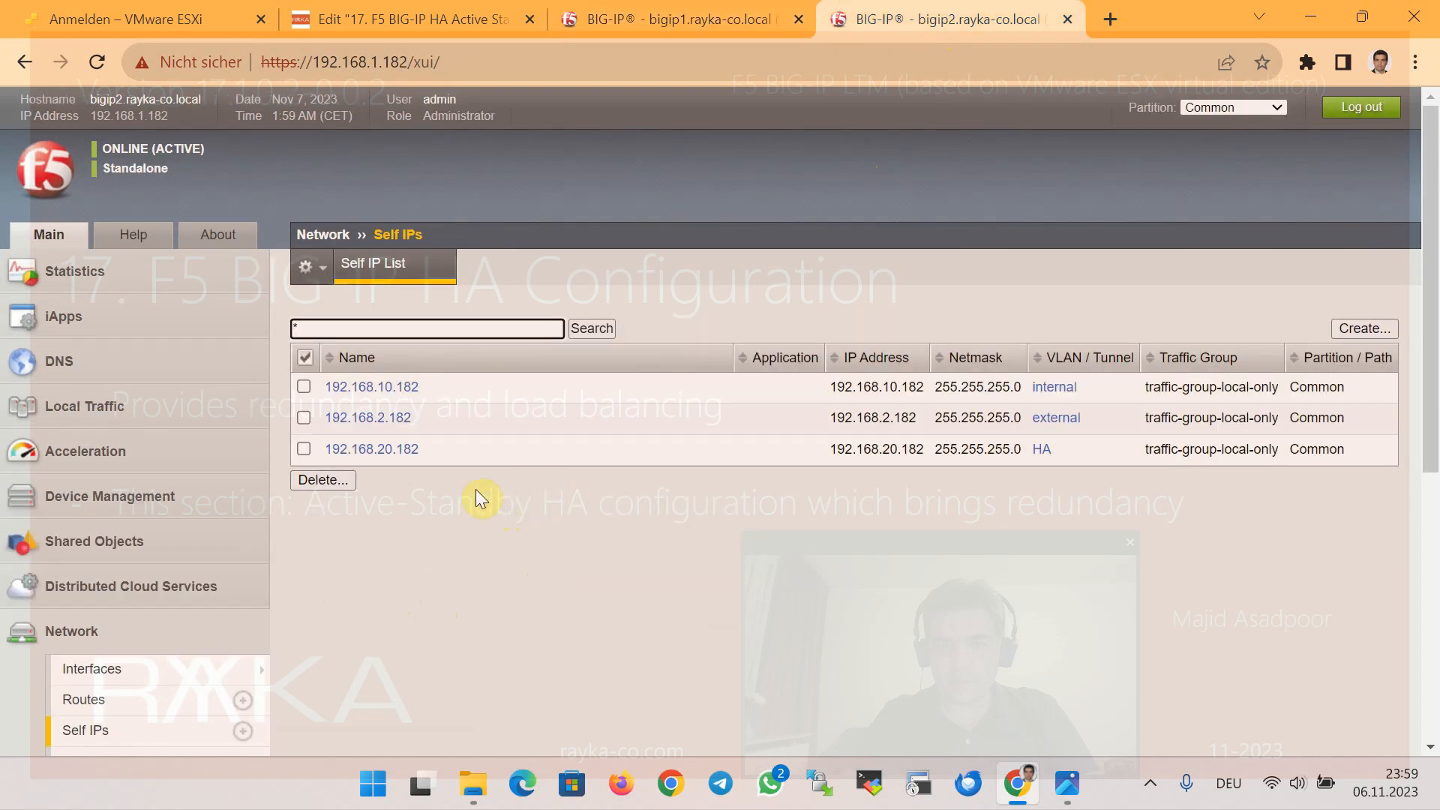
Leave 192.168.10.182 unchanged; switch 192.168.2.182's port lockdown from Allow None to Allow Default
click(398, 389)
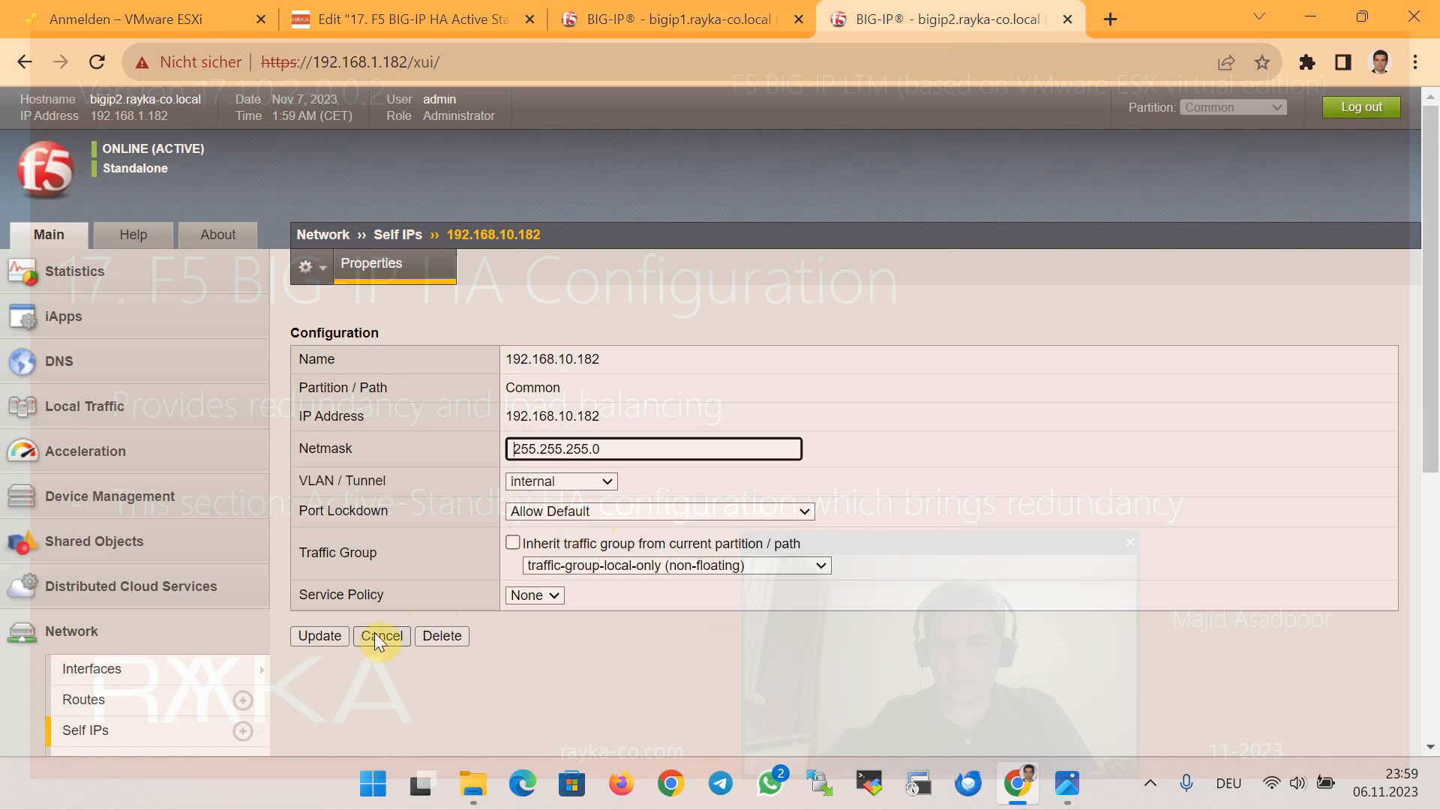
click(129, 701)
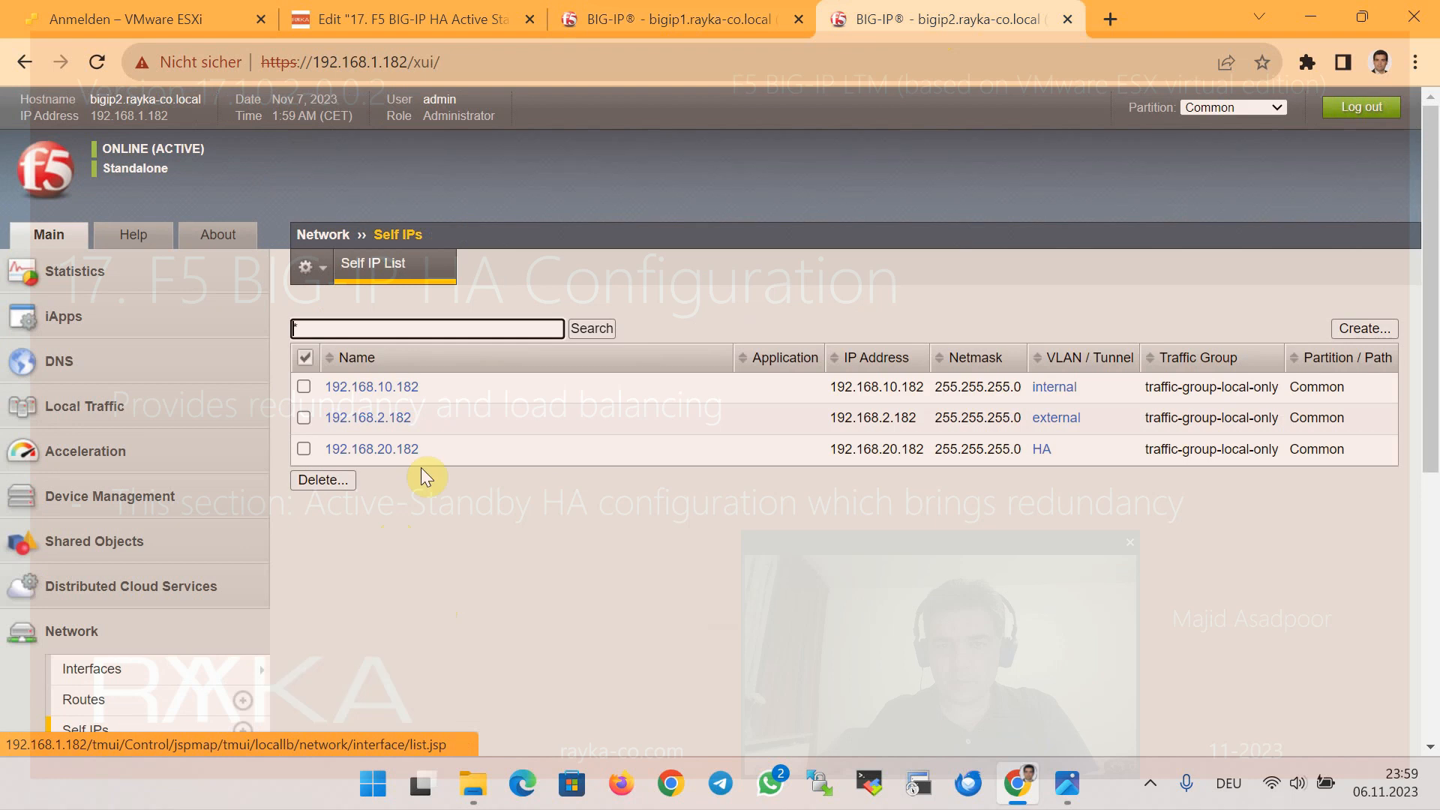
click(379, 422)
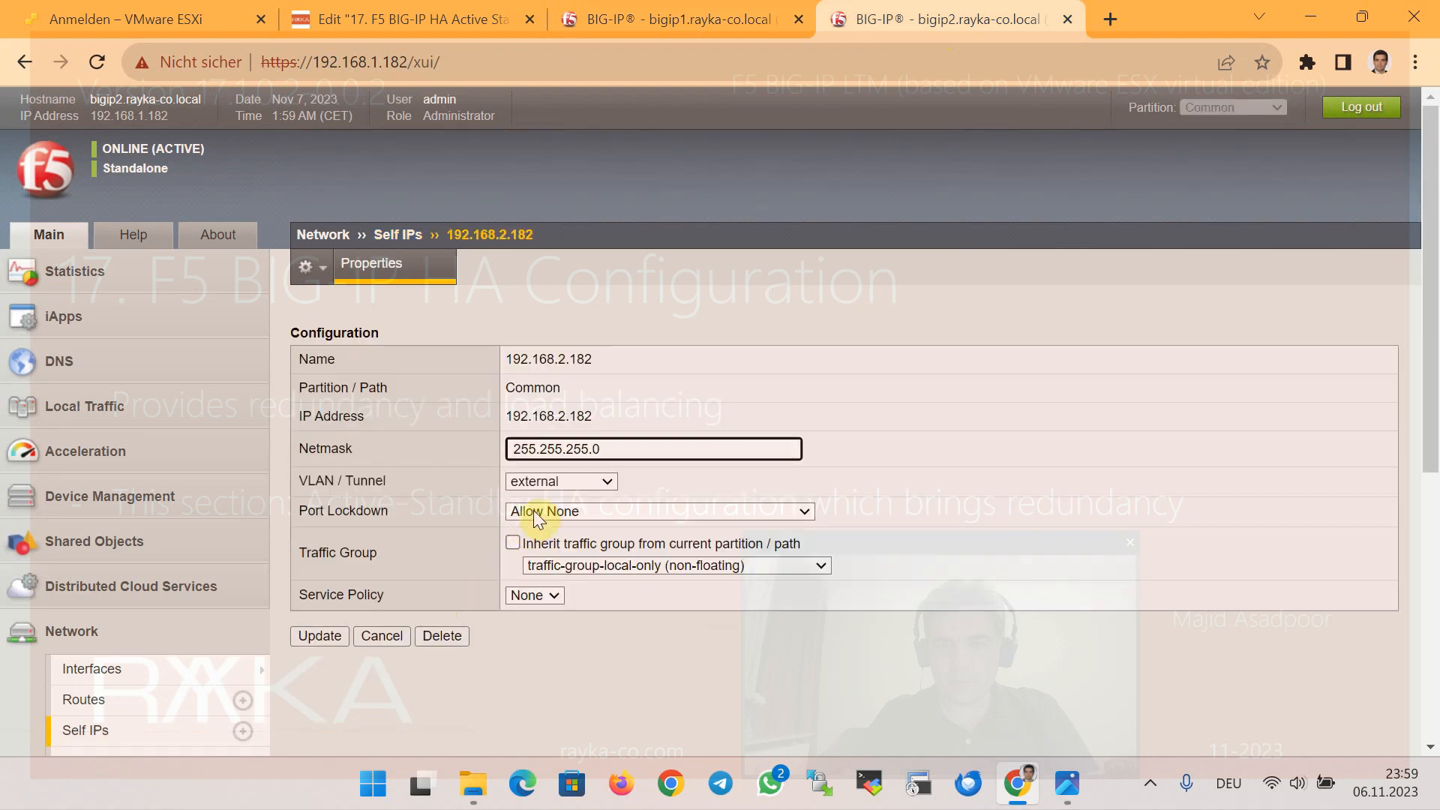
click(582, 509)
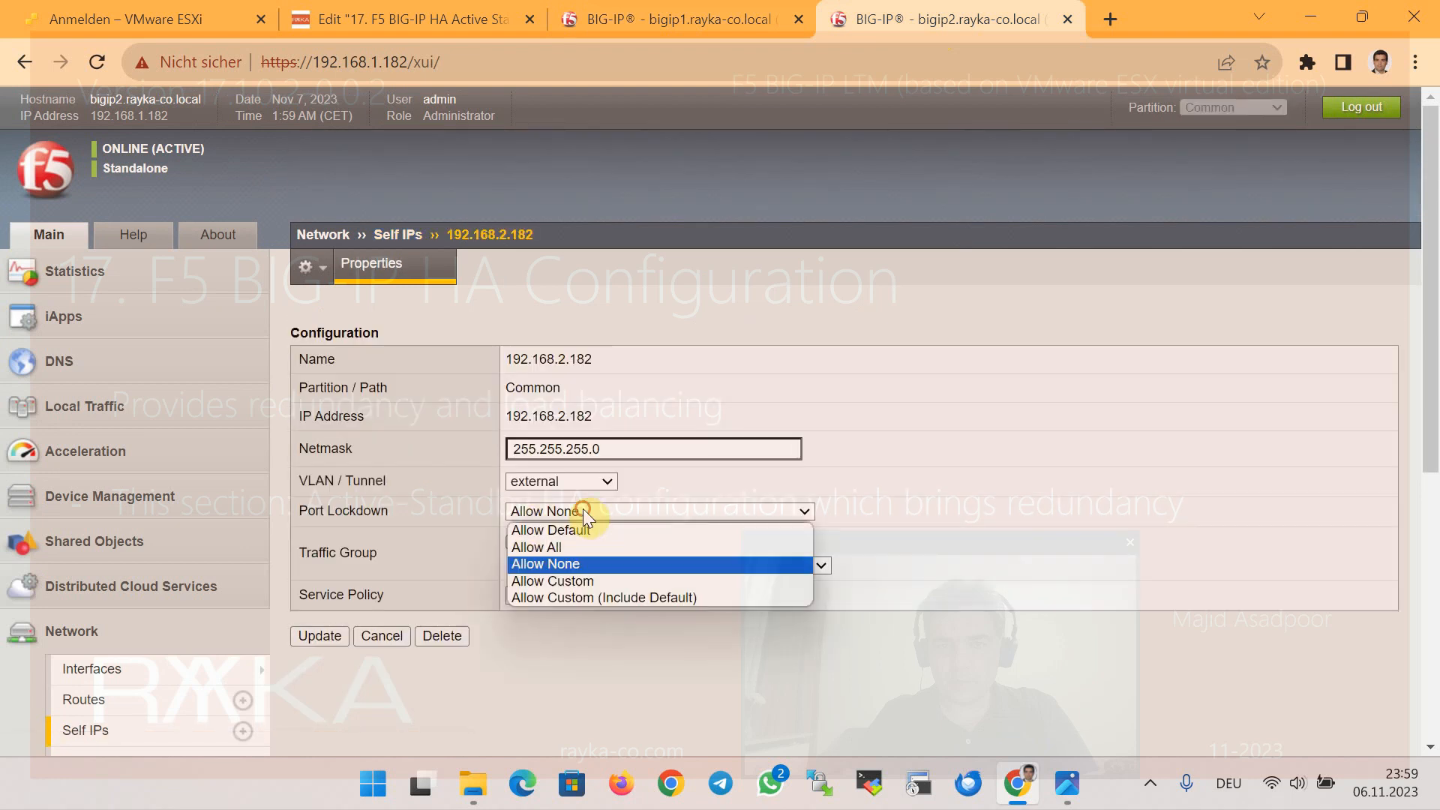
click(585, 529)
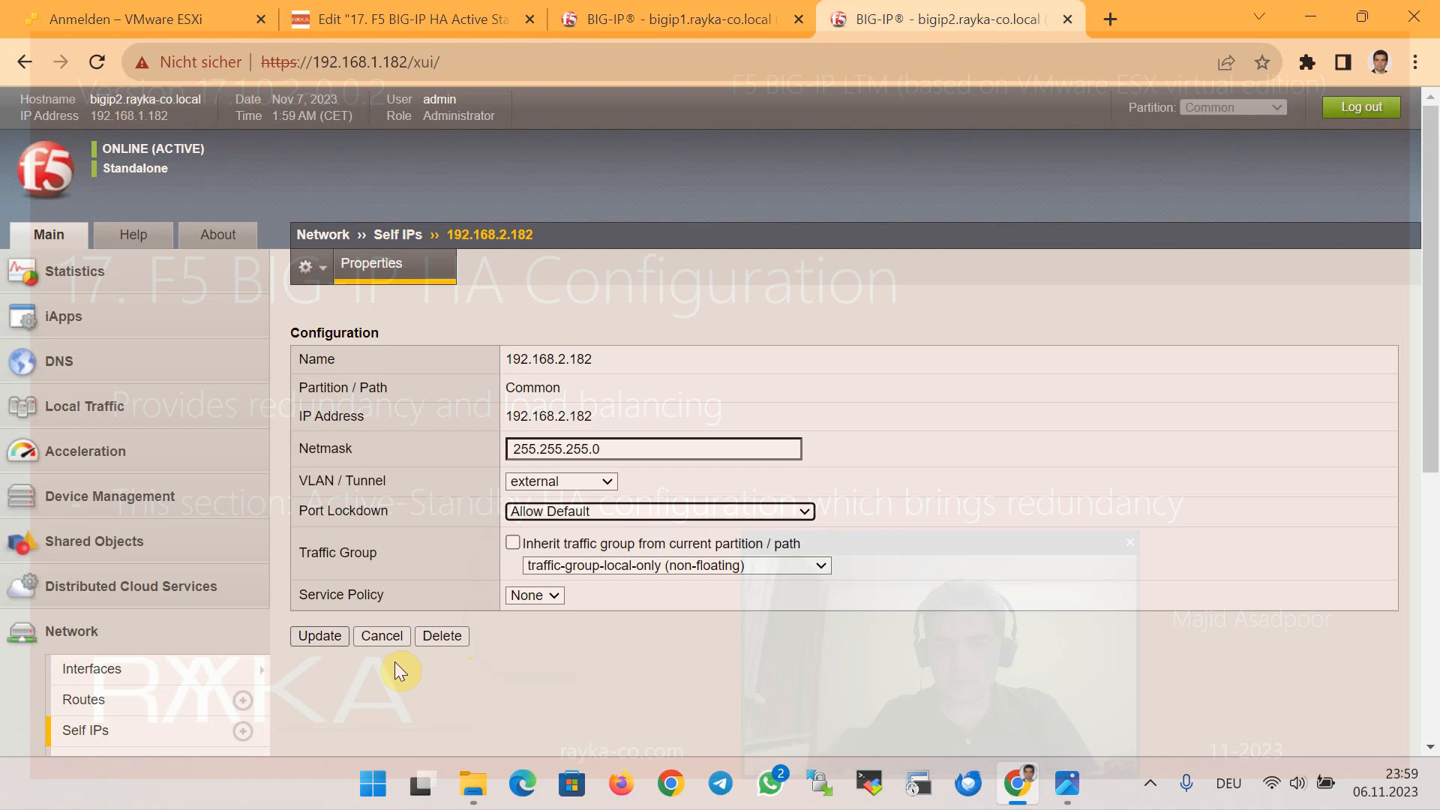
click(330, 636)
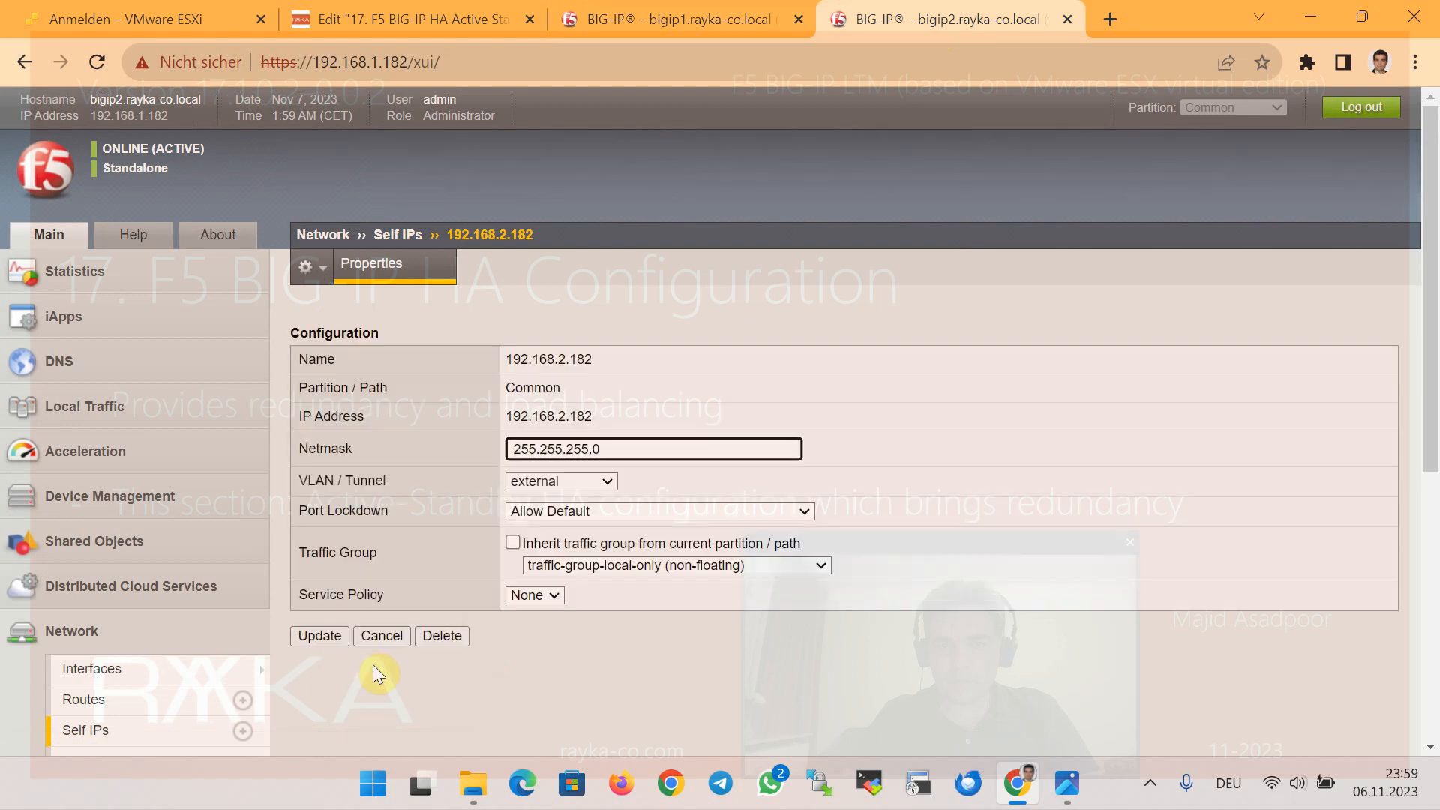
Read article K17333's Allow Default table, highlight network failover, then close the article
click(150, 739)
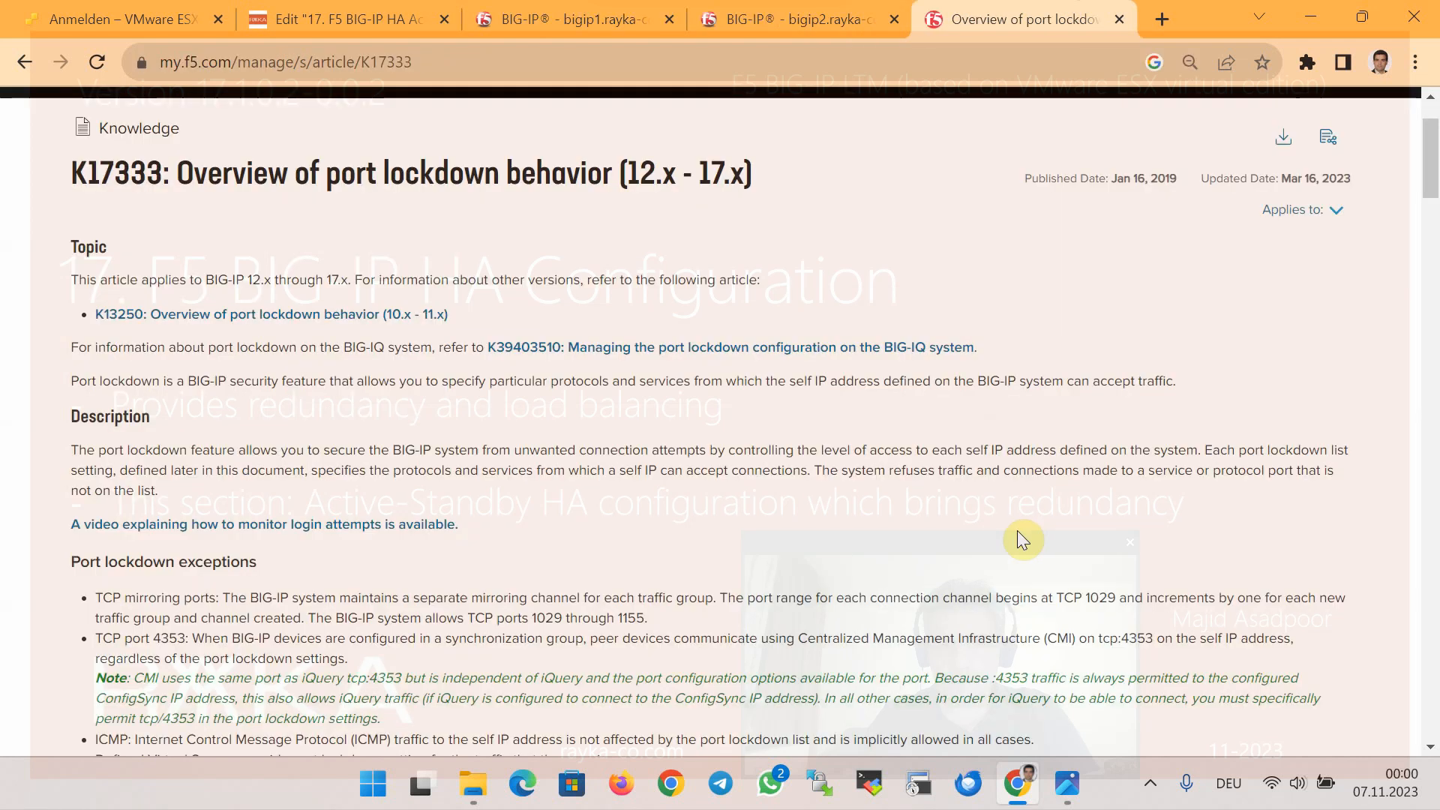
scroll(1005, 624, down, 6)
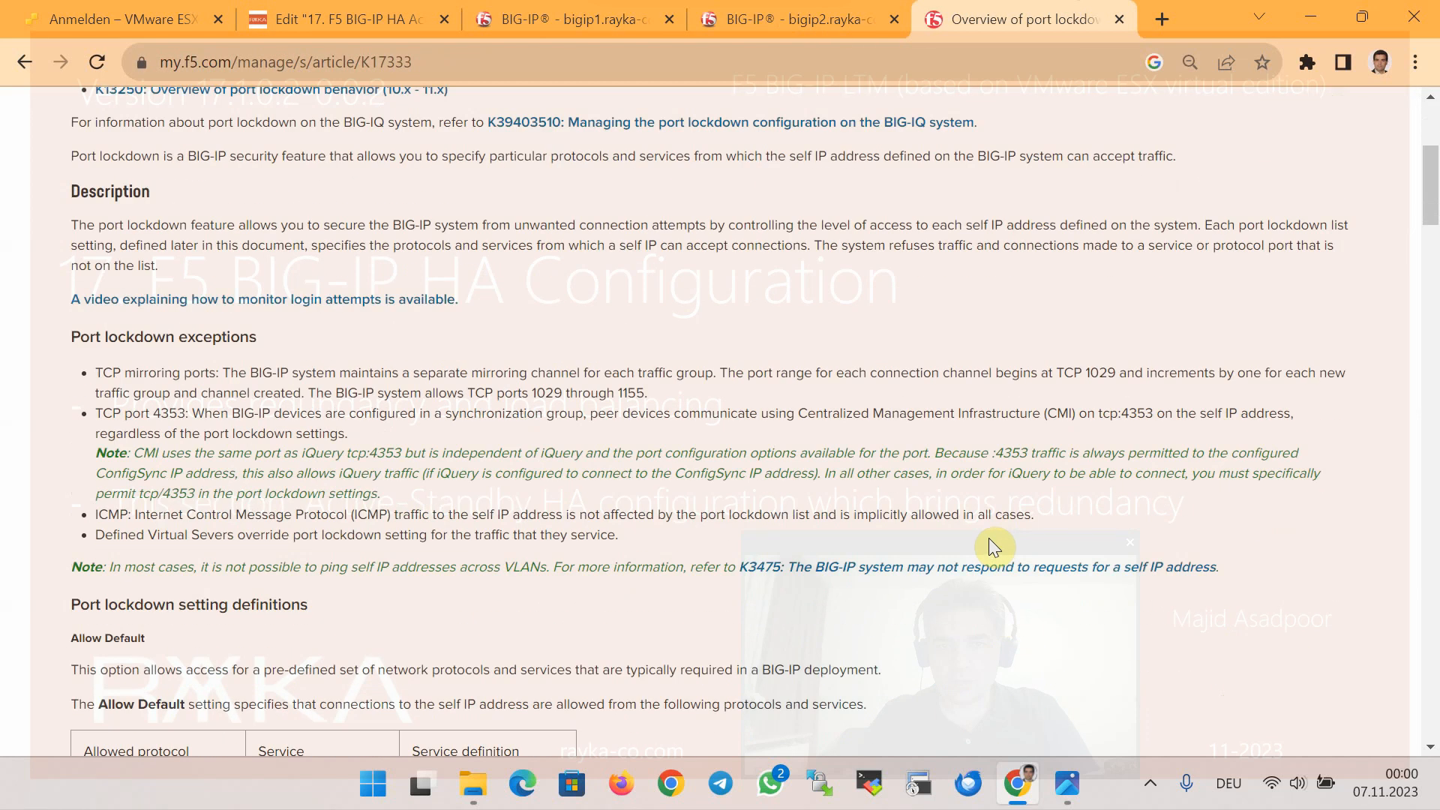
scroll(988, 535, down, 2)
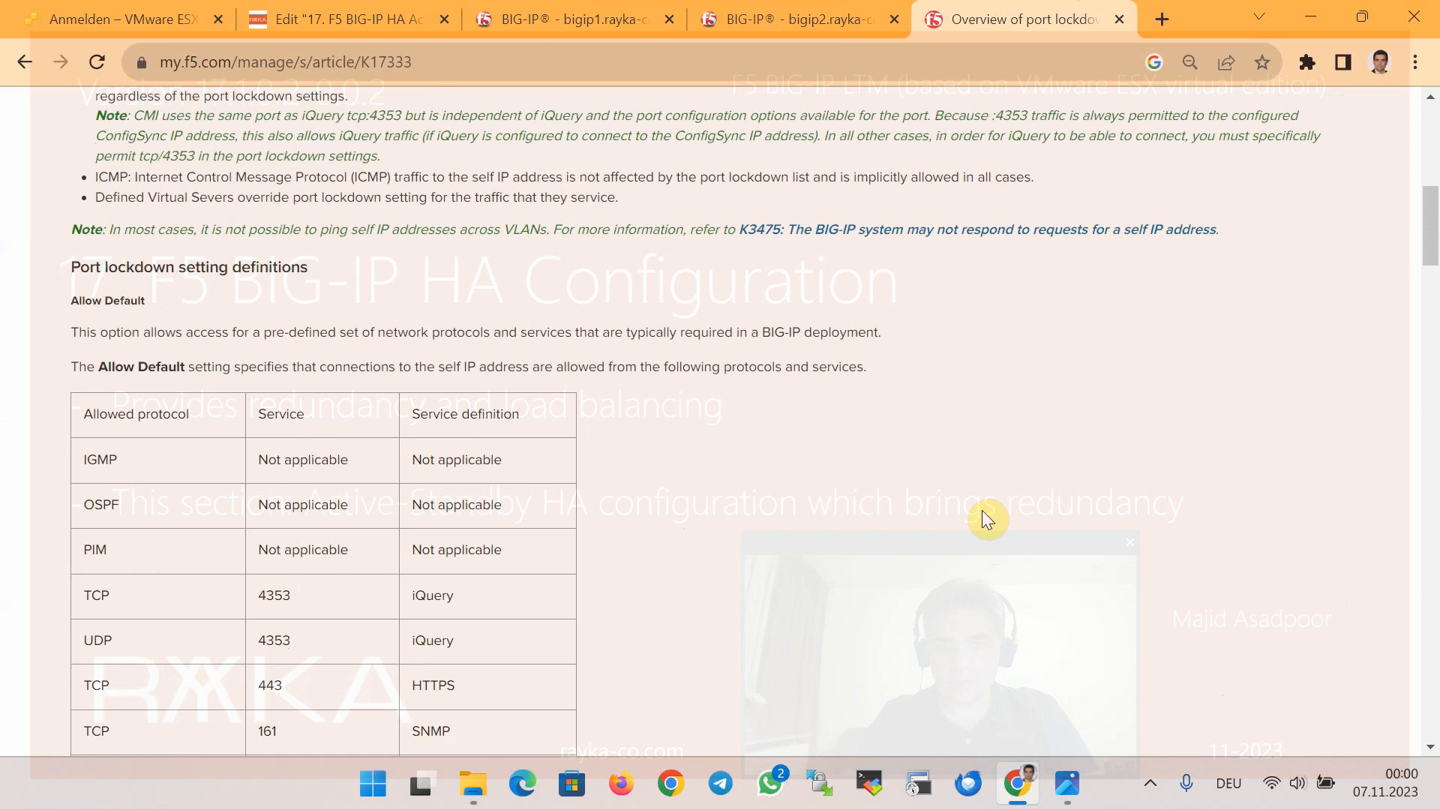
scroll(955, 530, down, 2)
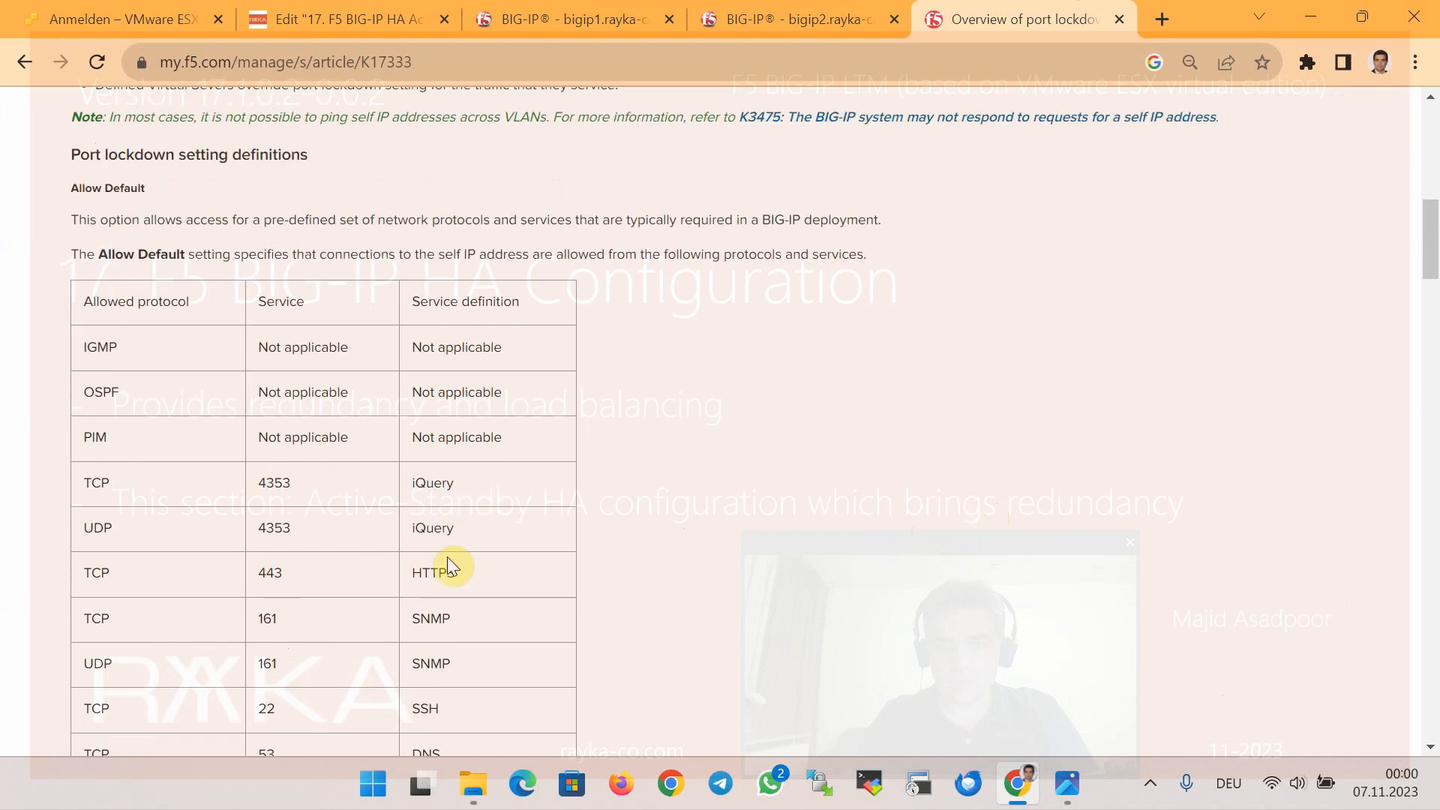
scroll(447, 556, down, 2)
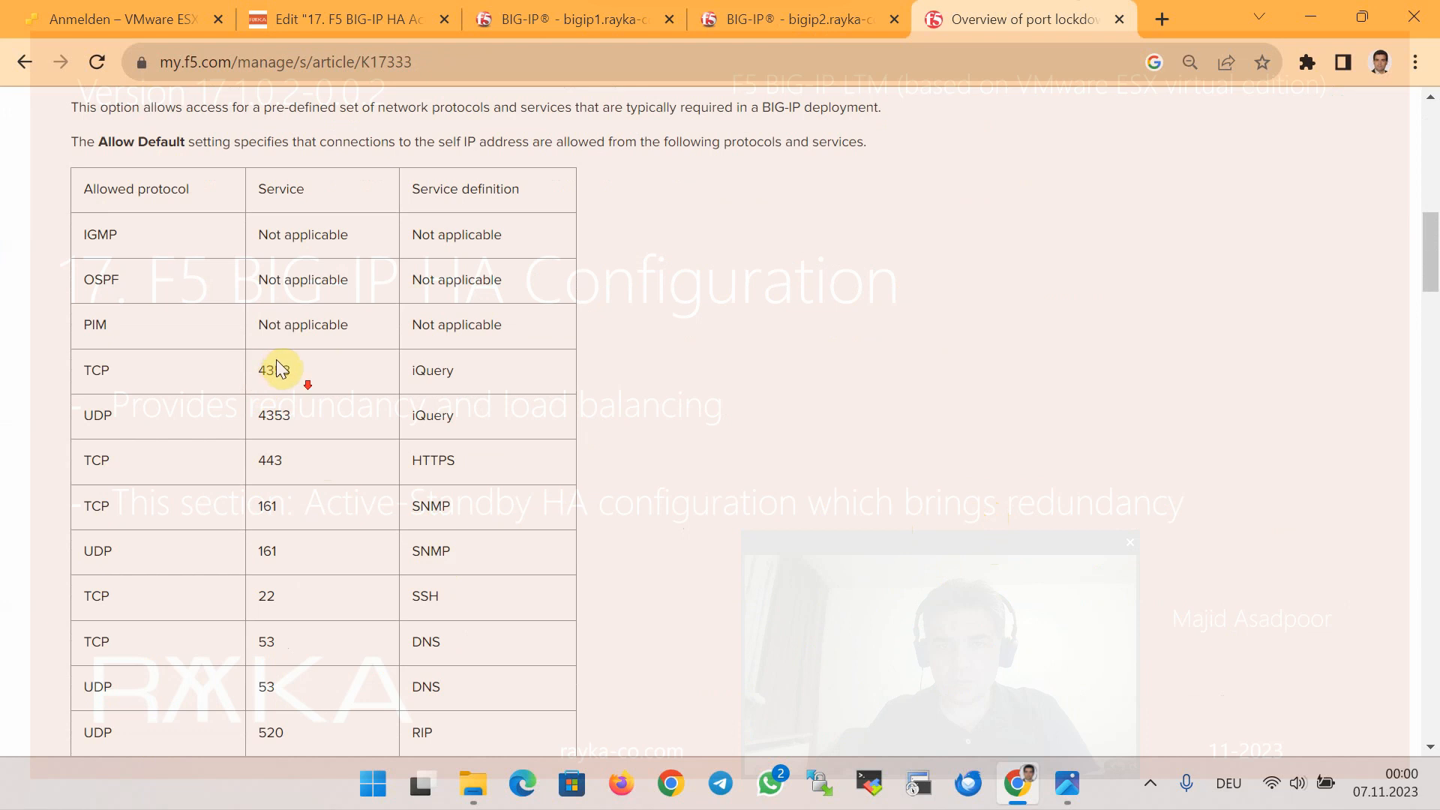
scroll(285, 376, down, 6)
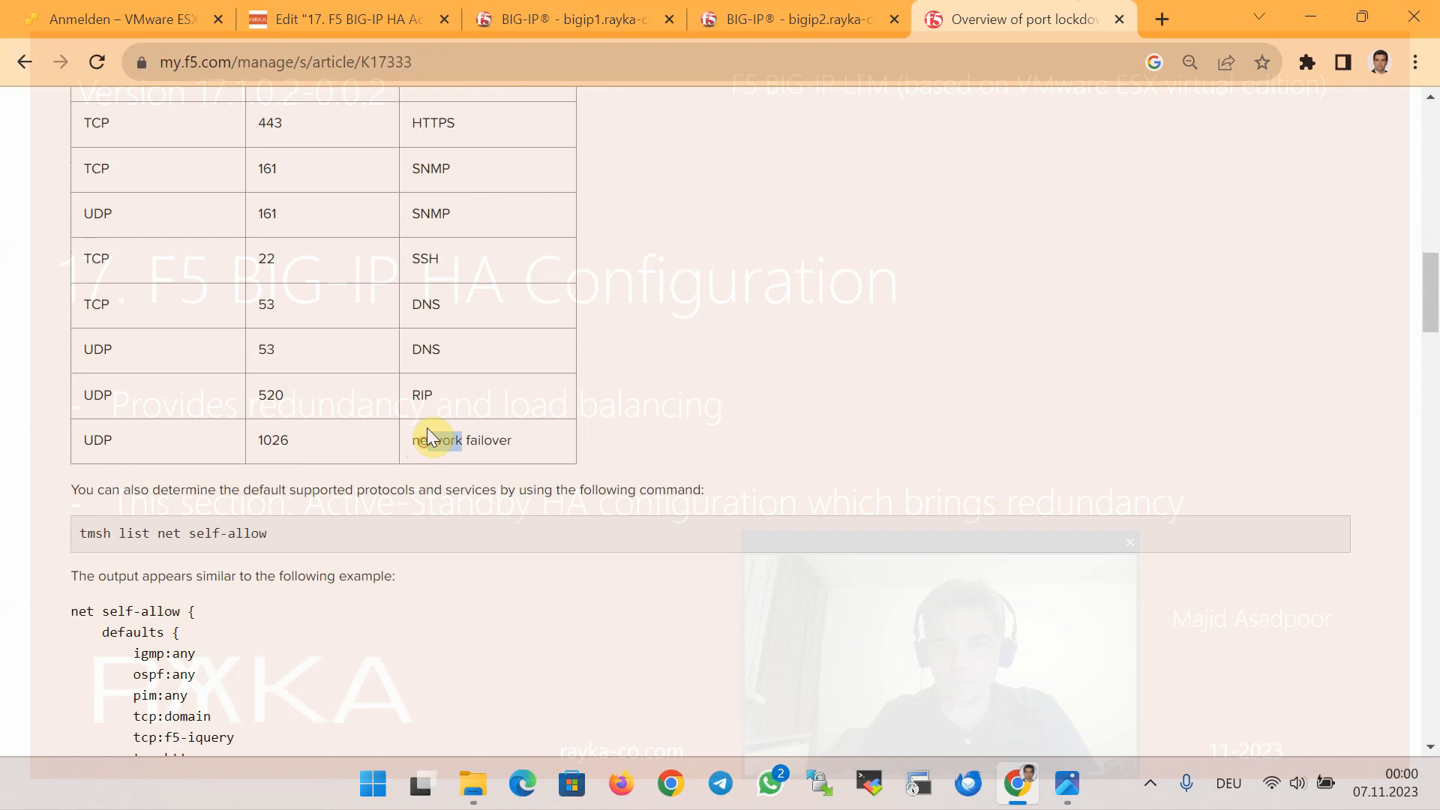
drag(426, 433, 484, 432)
key(ctrl+w)
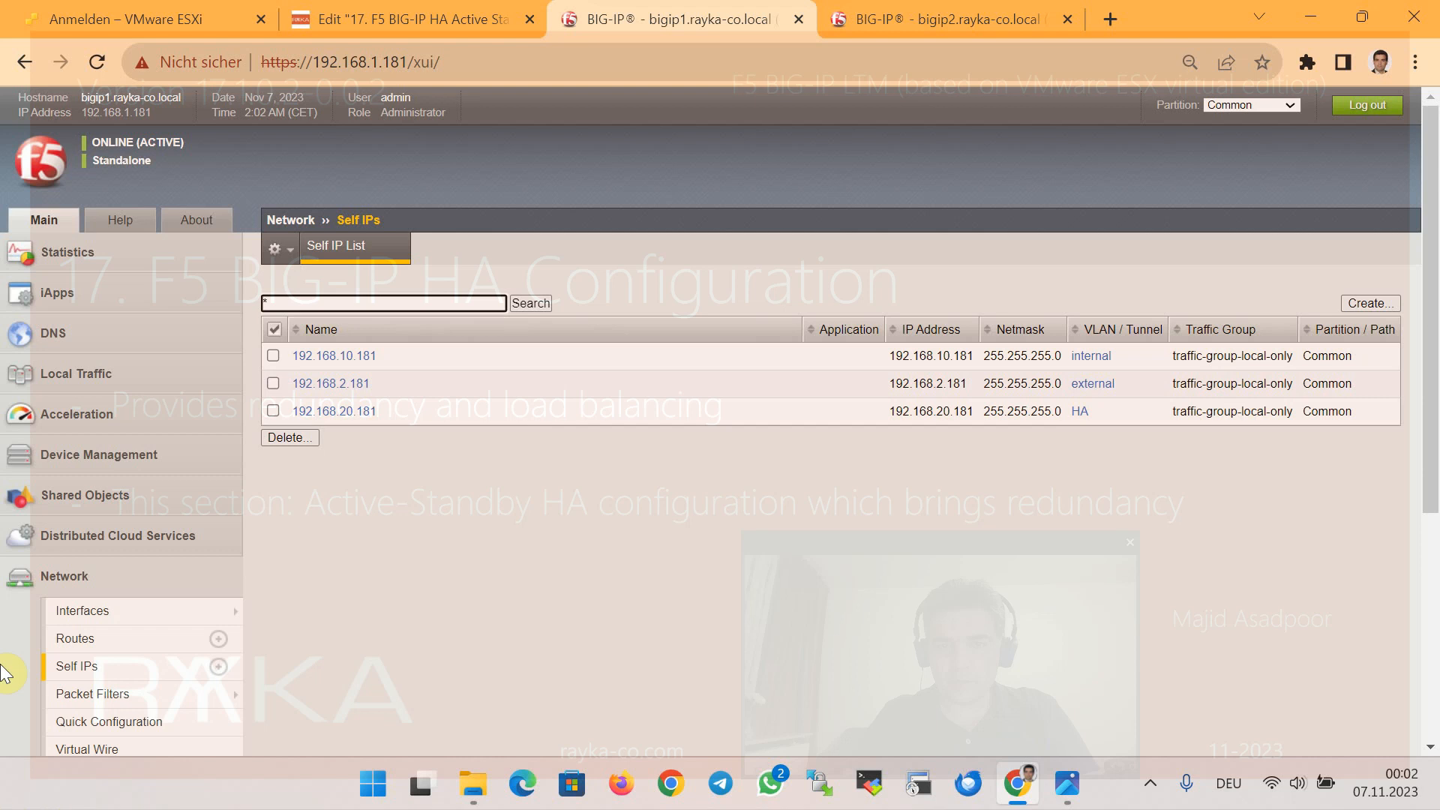
Open device bigip1.rayka-co.local (Self) under Device Management and view its ConfigSync settings
click(112, 458)
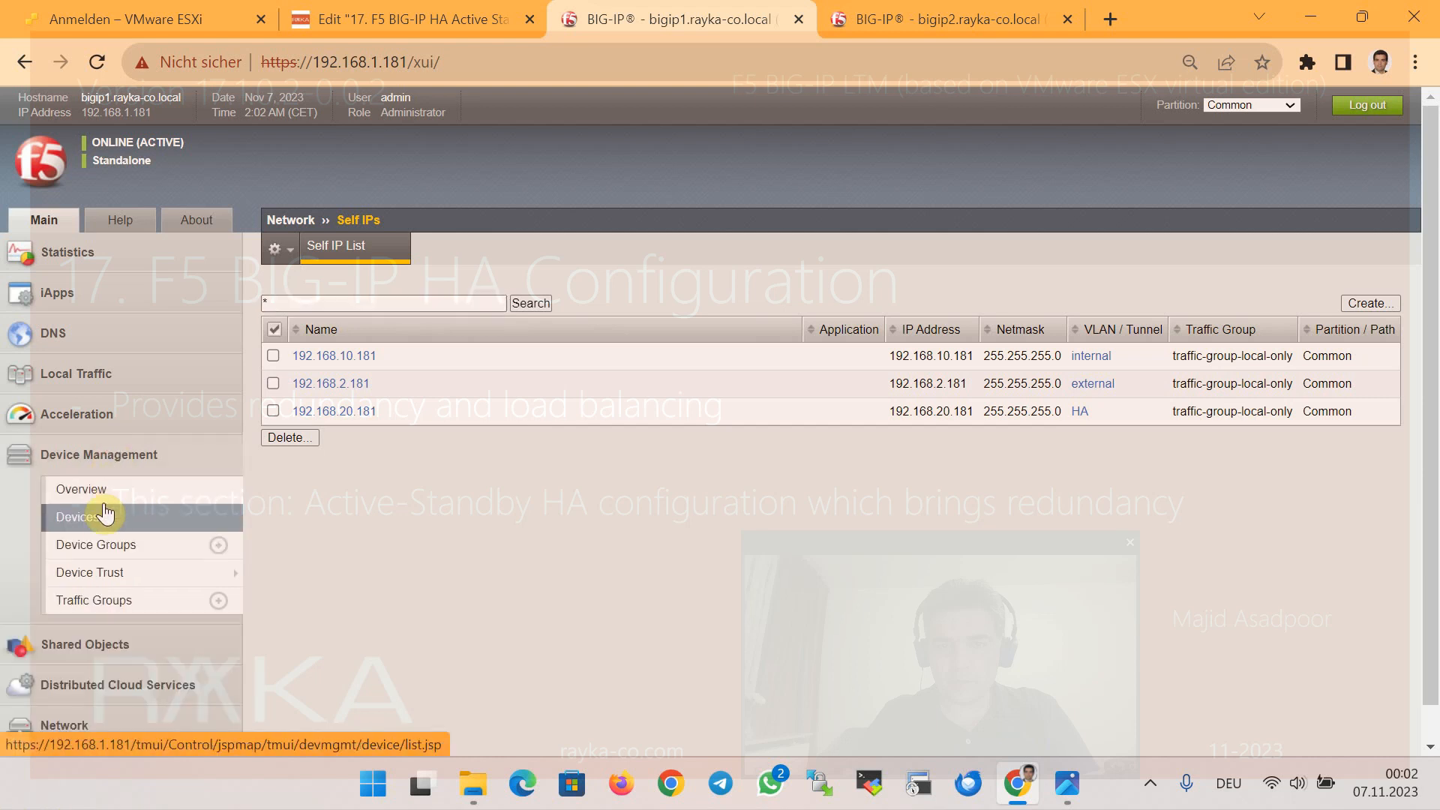
click(103, 517)
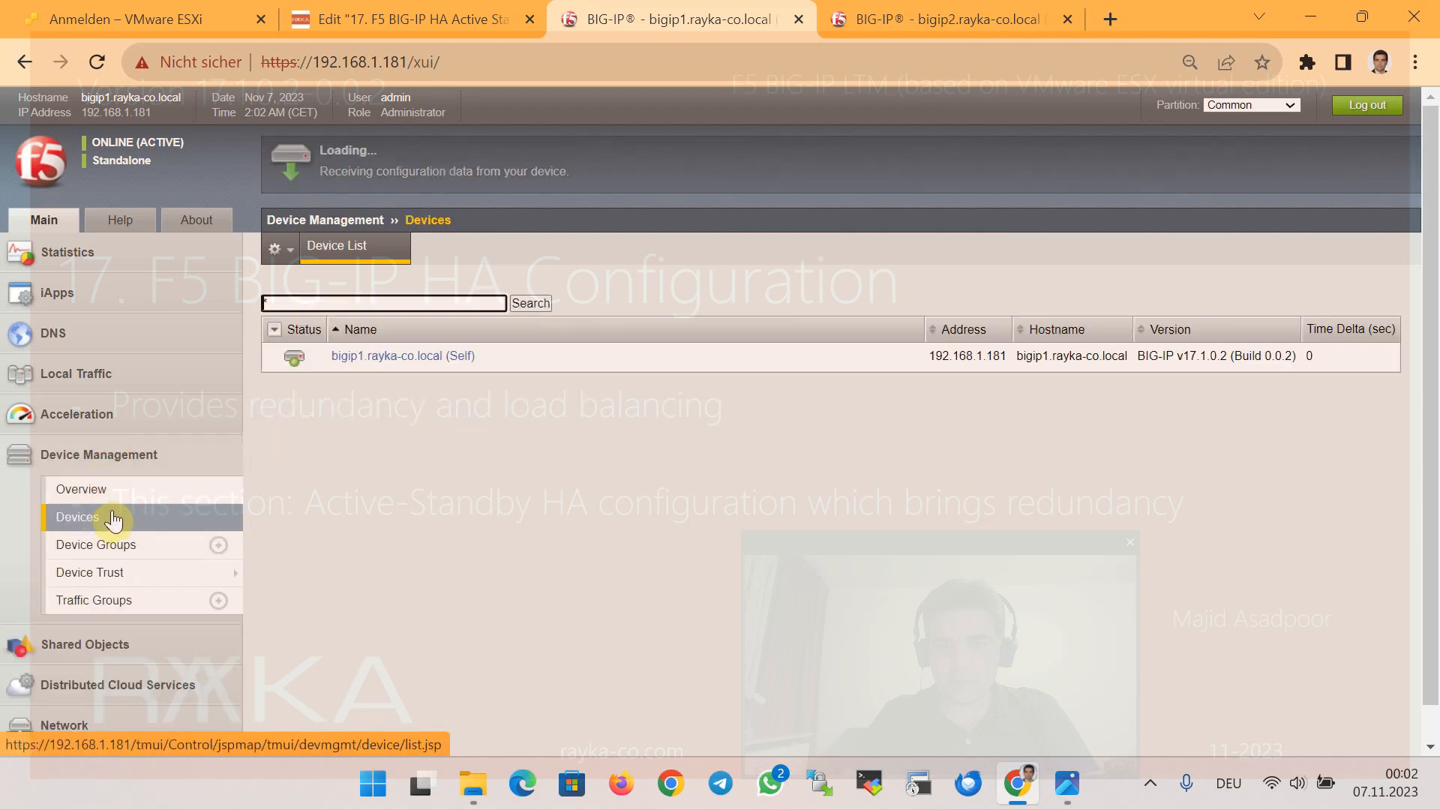
click(367, 357)
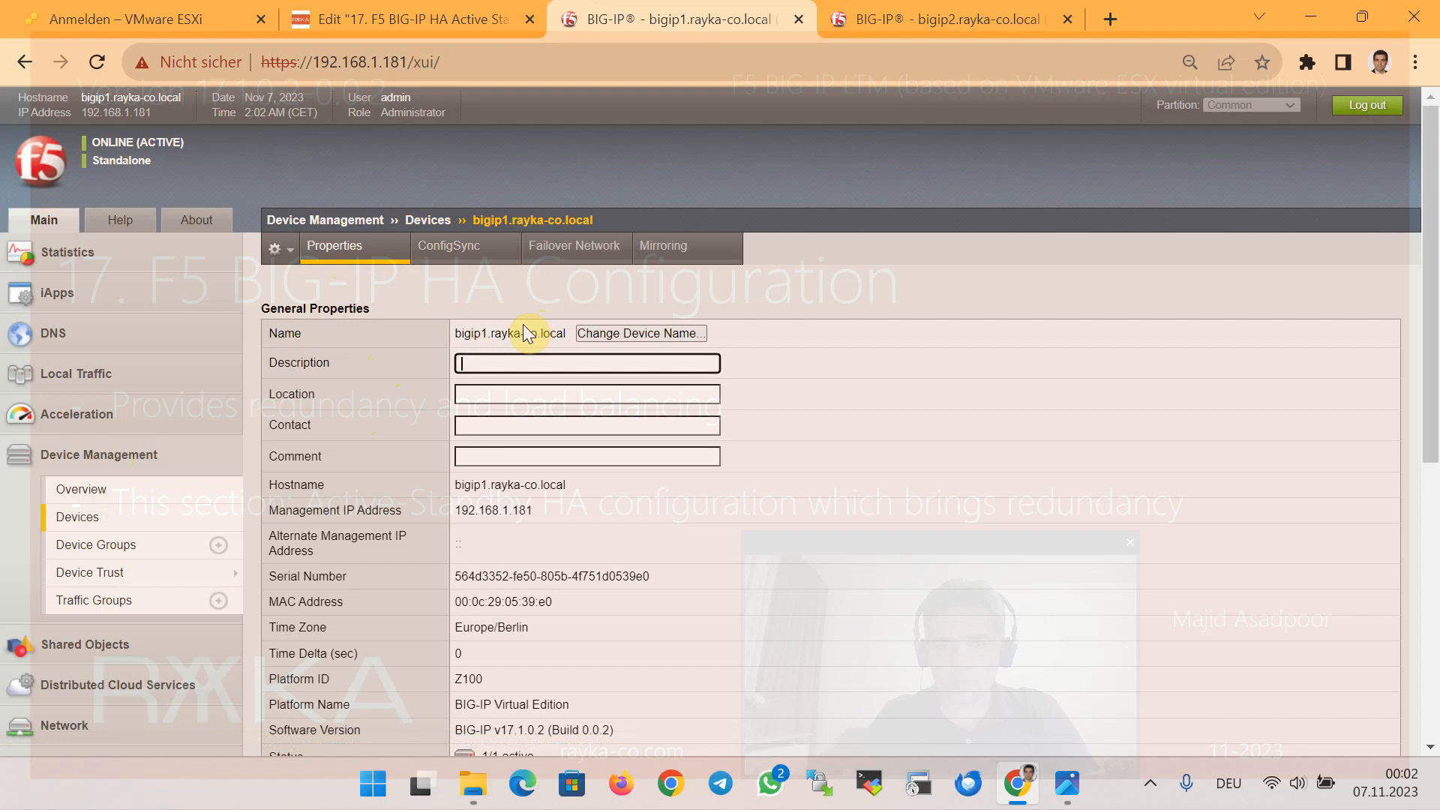
drag(453, 332, 470, 332)
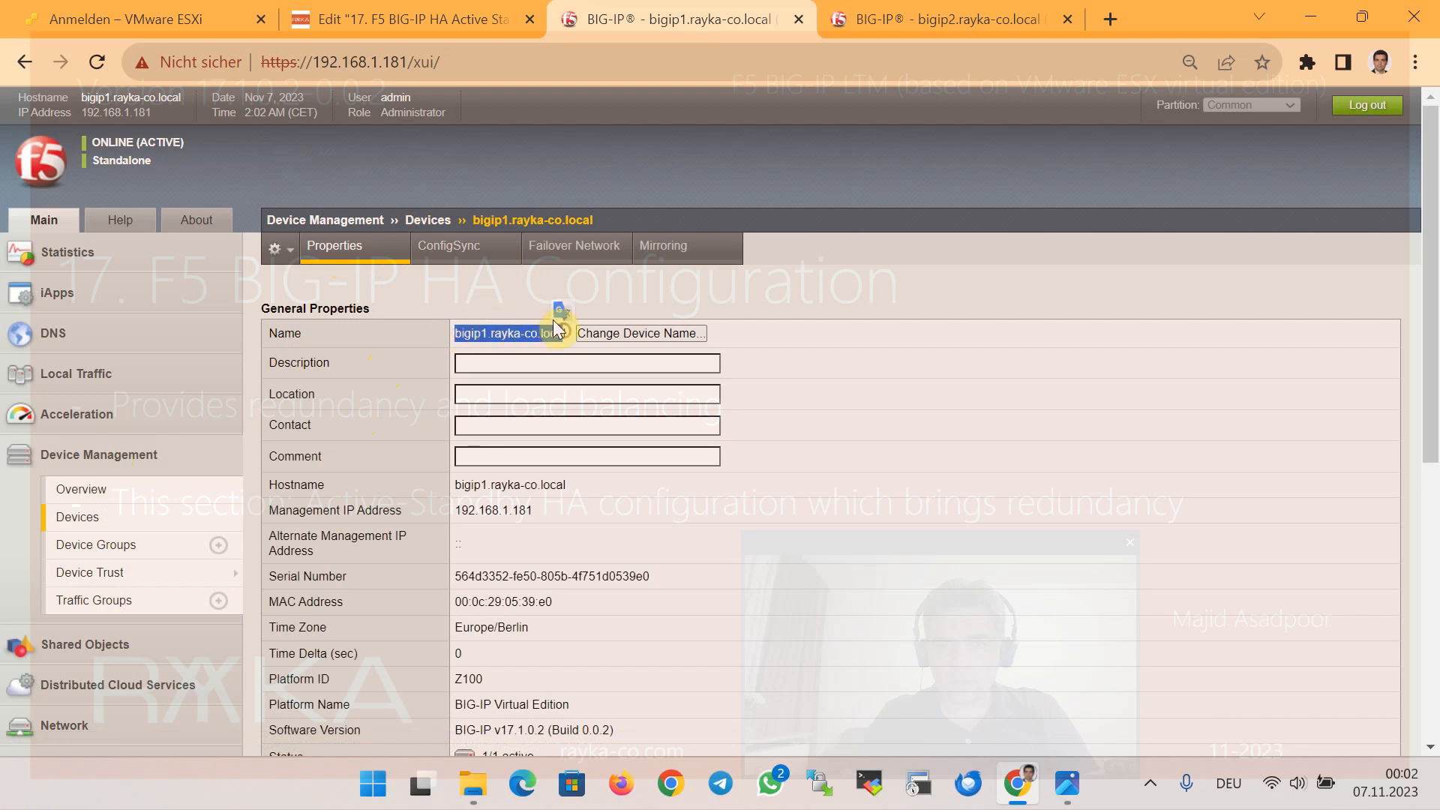
drag(468, 510, 523, 502)
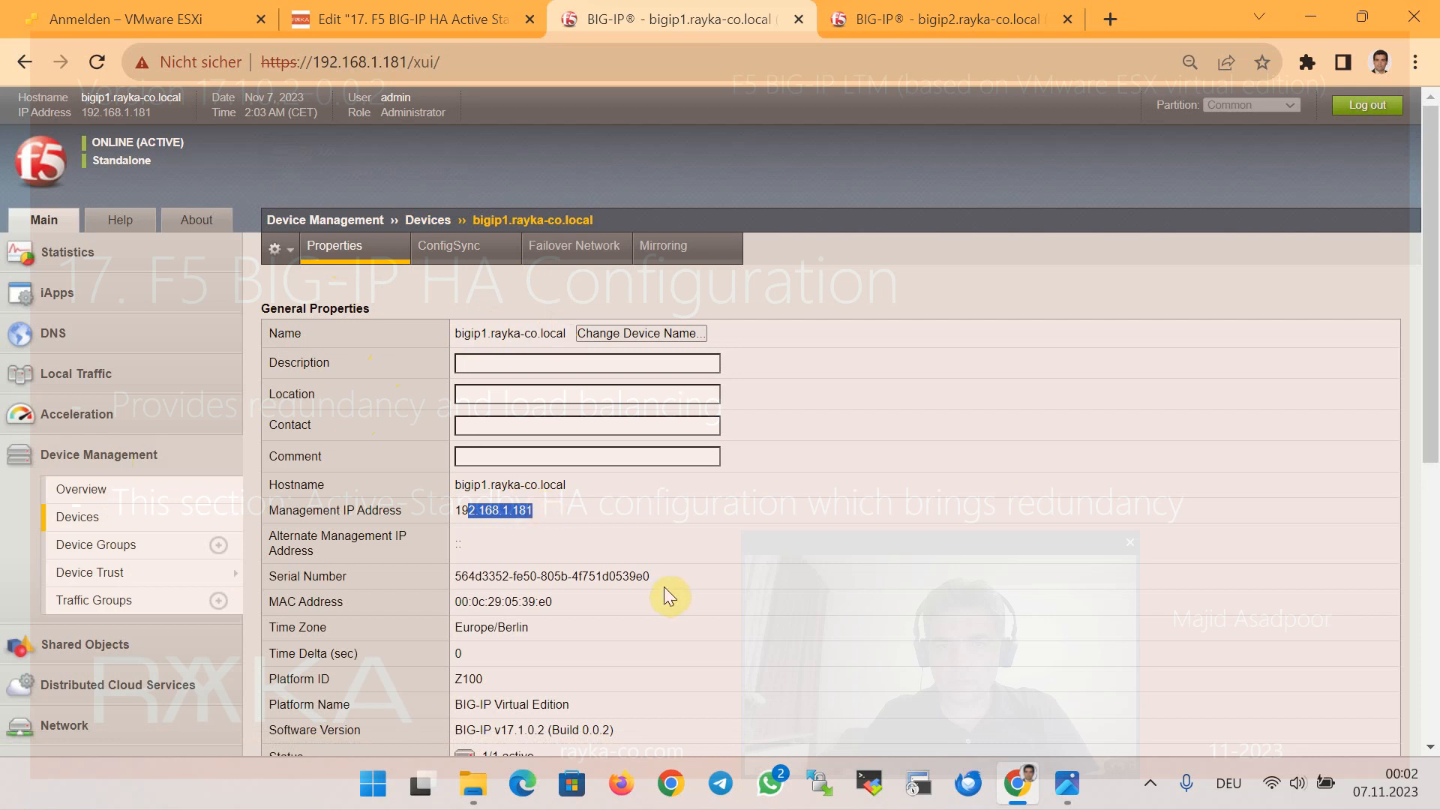
click(454, 250)
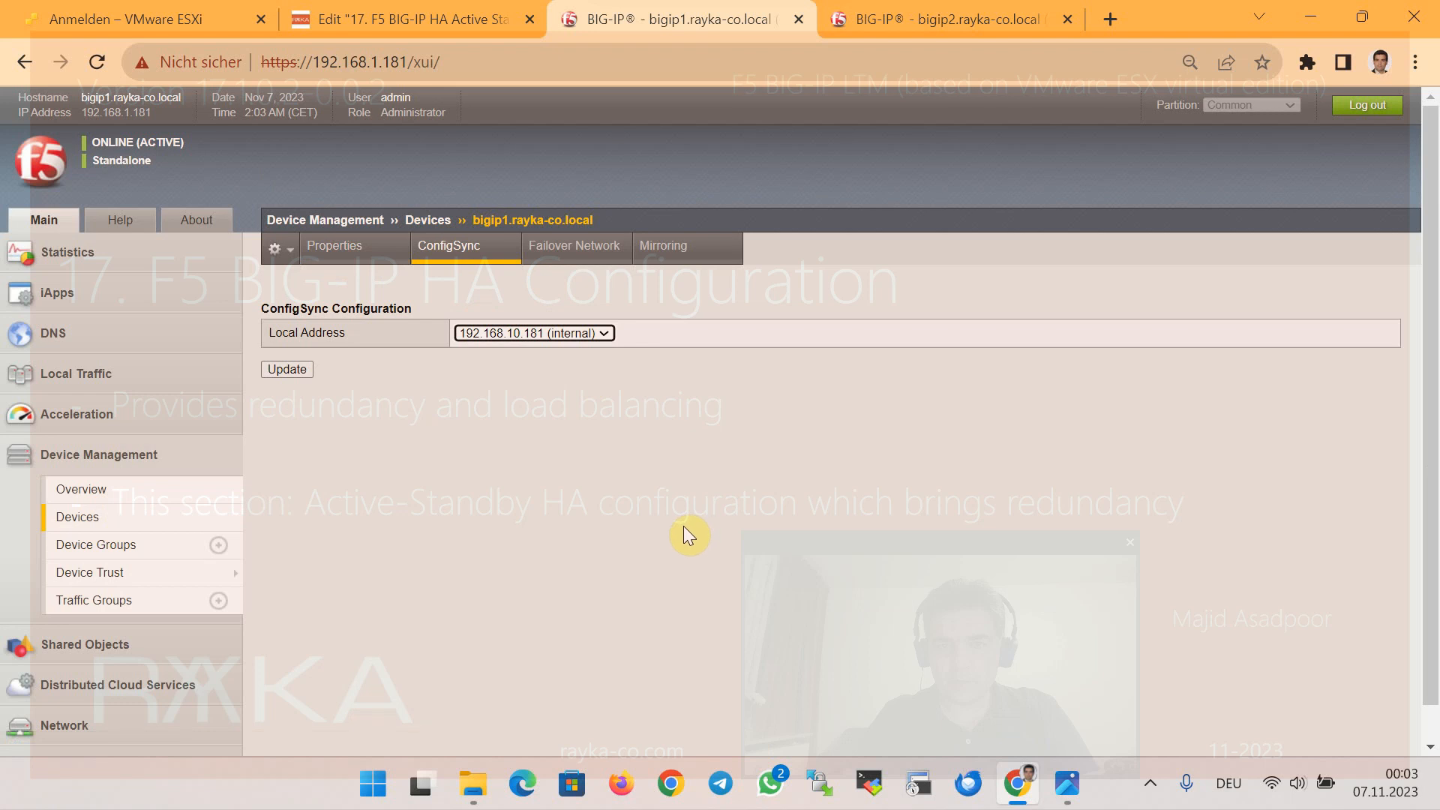
Set bigip1's ConfigSync local address to 192.168.20.181 (HA) and update
click(505, 330)
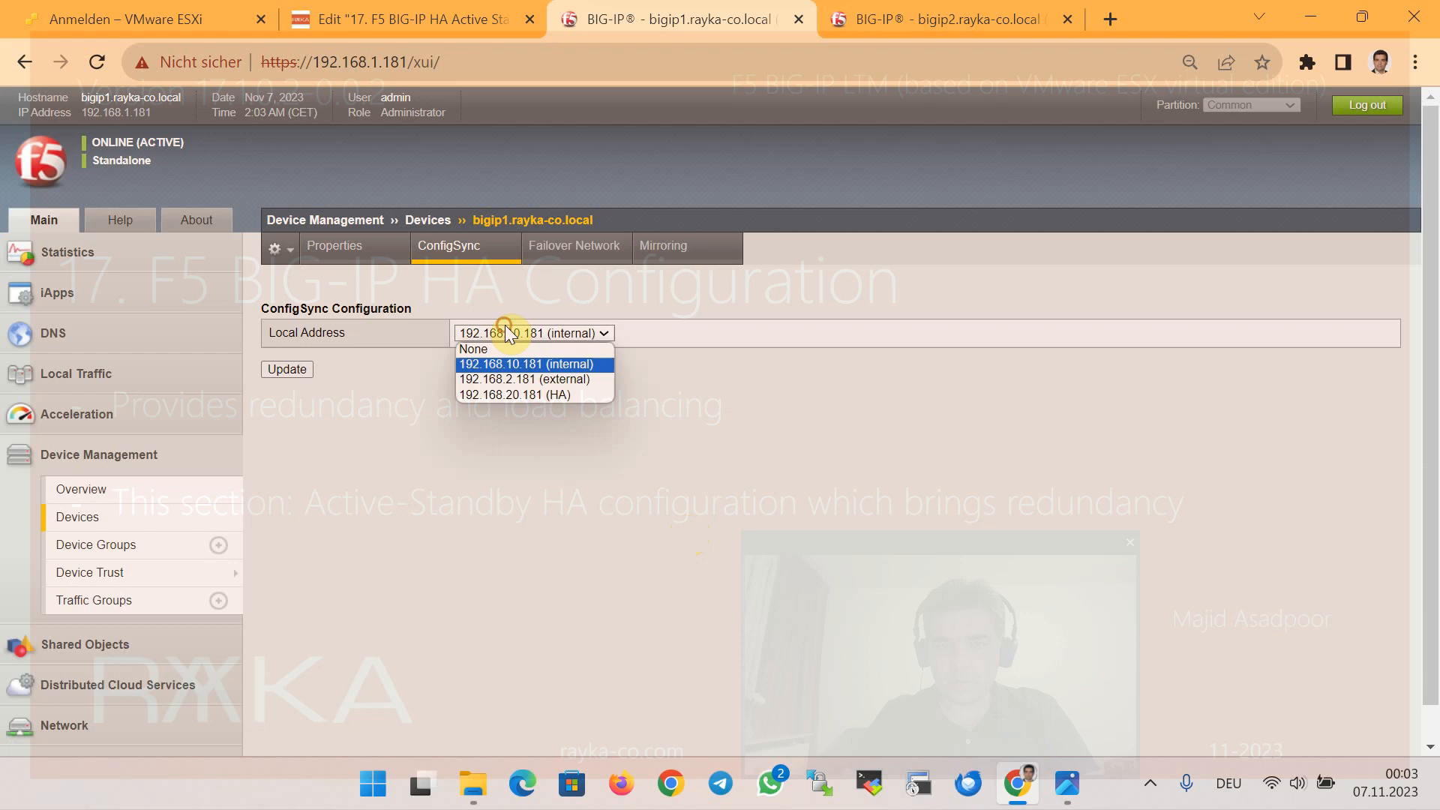
click(550, 396)
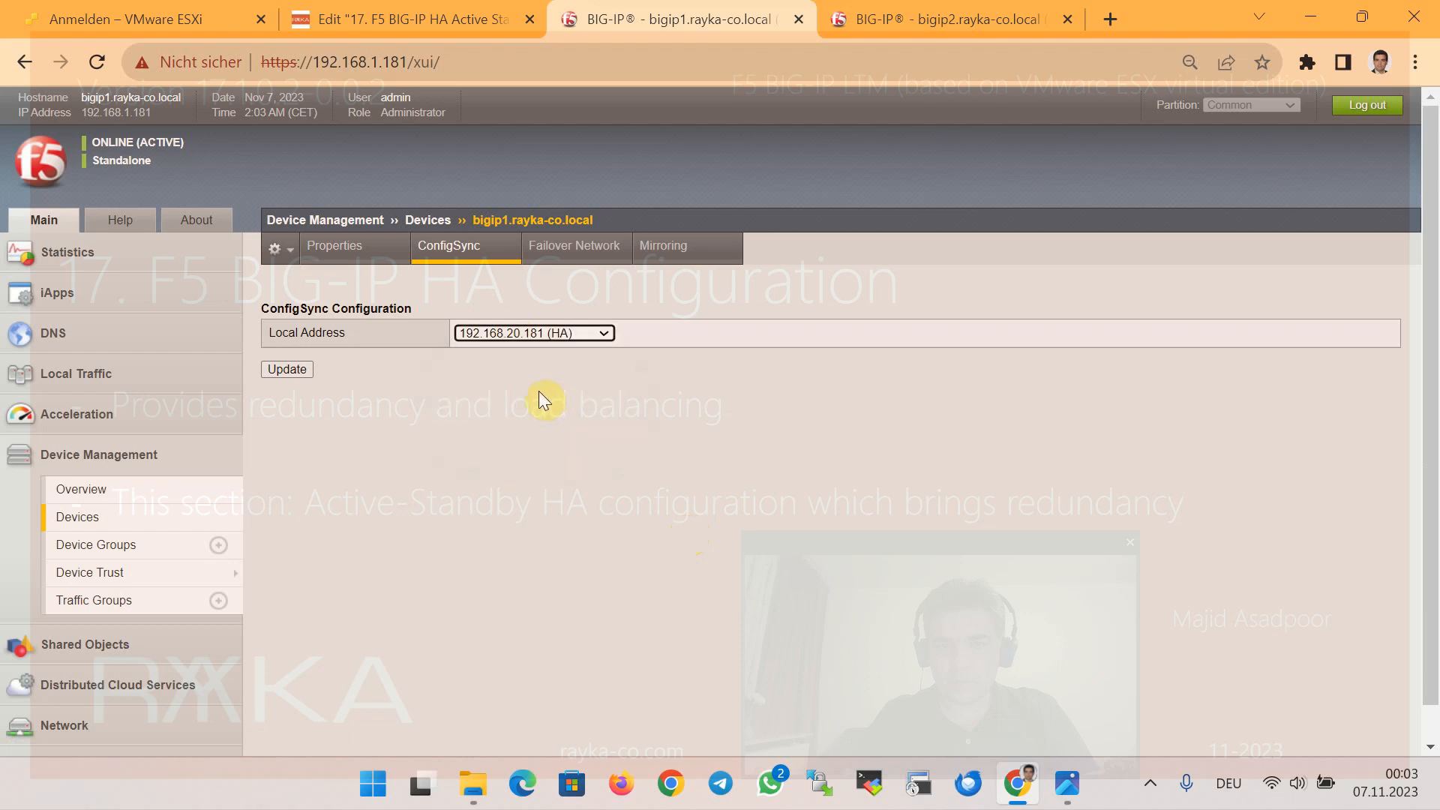
click(291, 368)
click(552, 247)
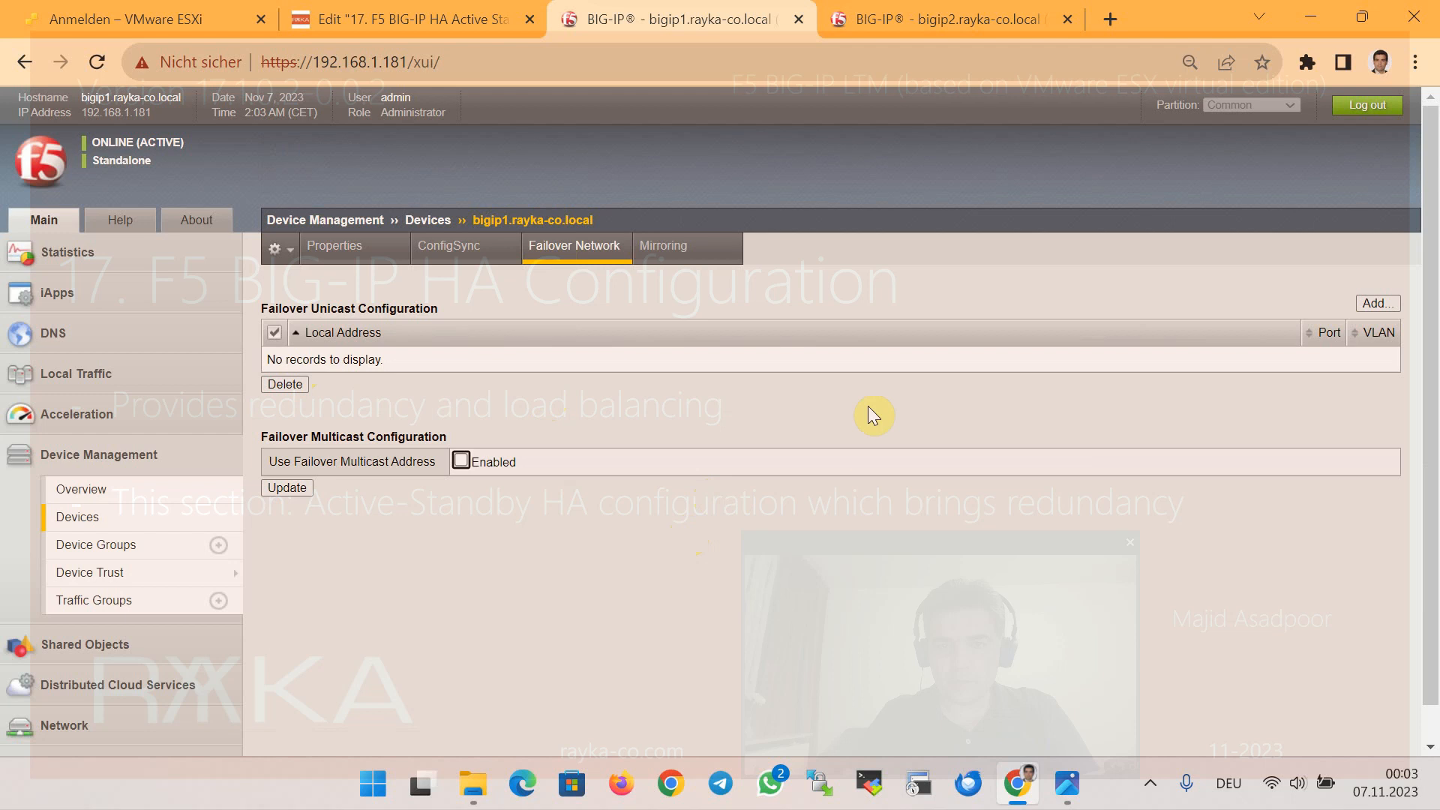
Add failover unicast addresses 192.168.10.181 (internal), 192.168.2.181 (external) and the management address
click(1377, 304)
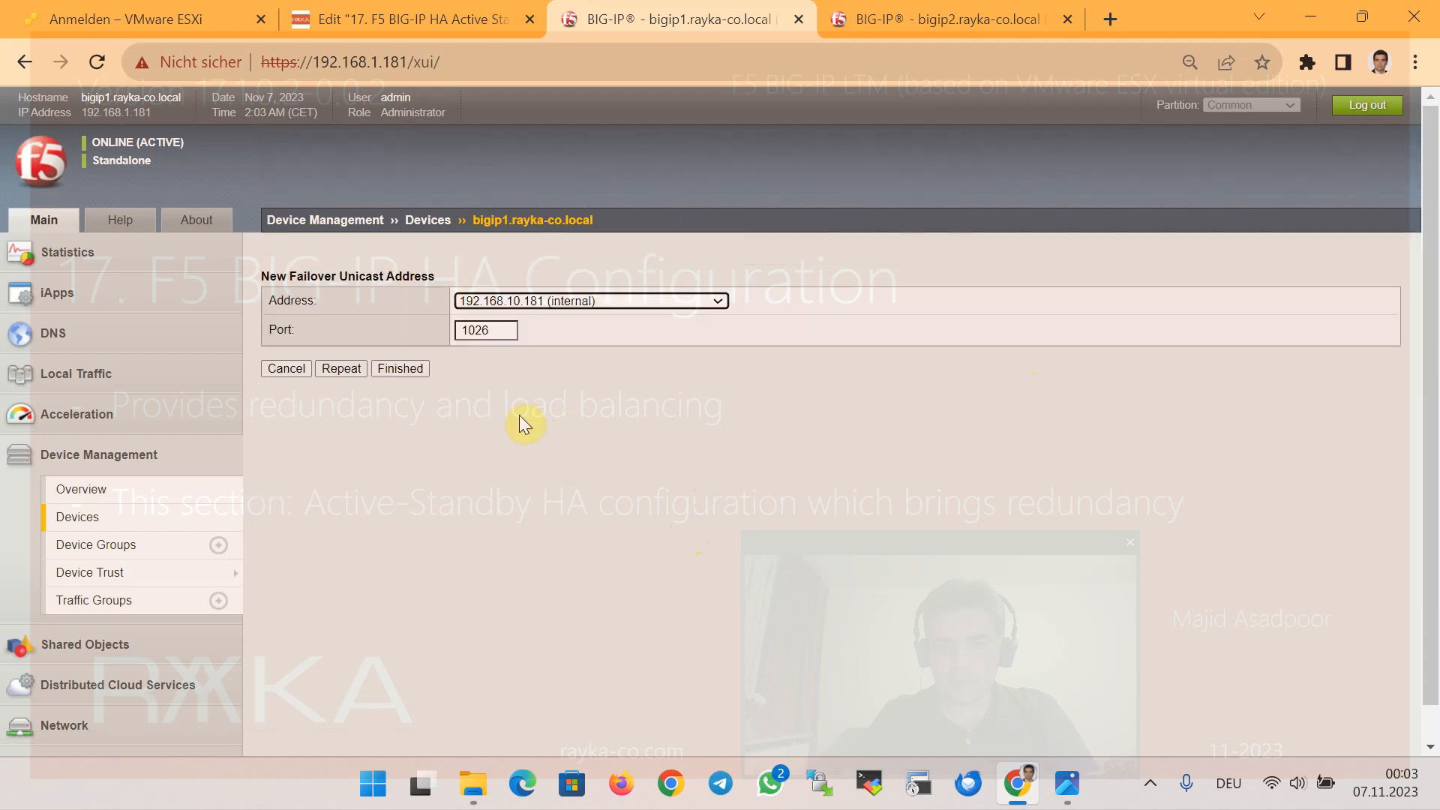
click(571, 301)
click(564, 315)
click(343, 368)
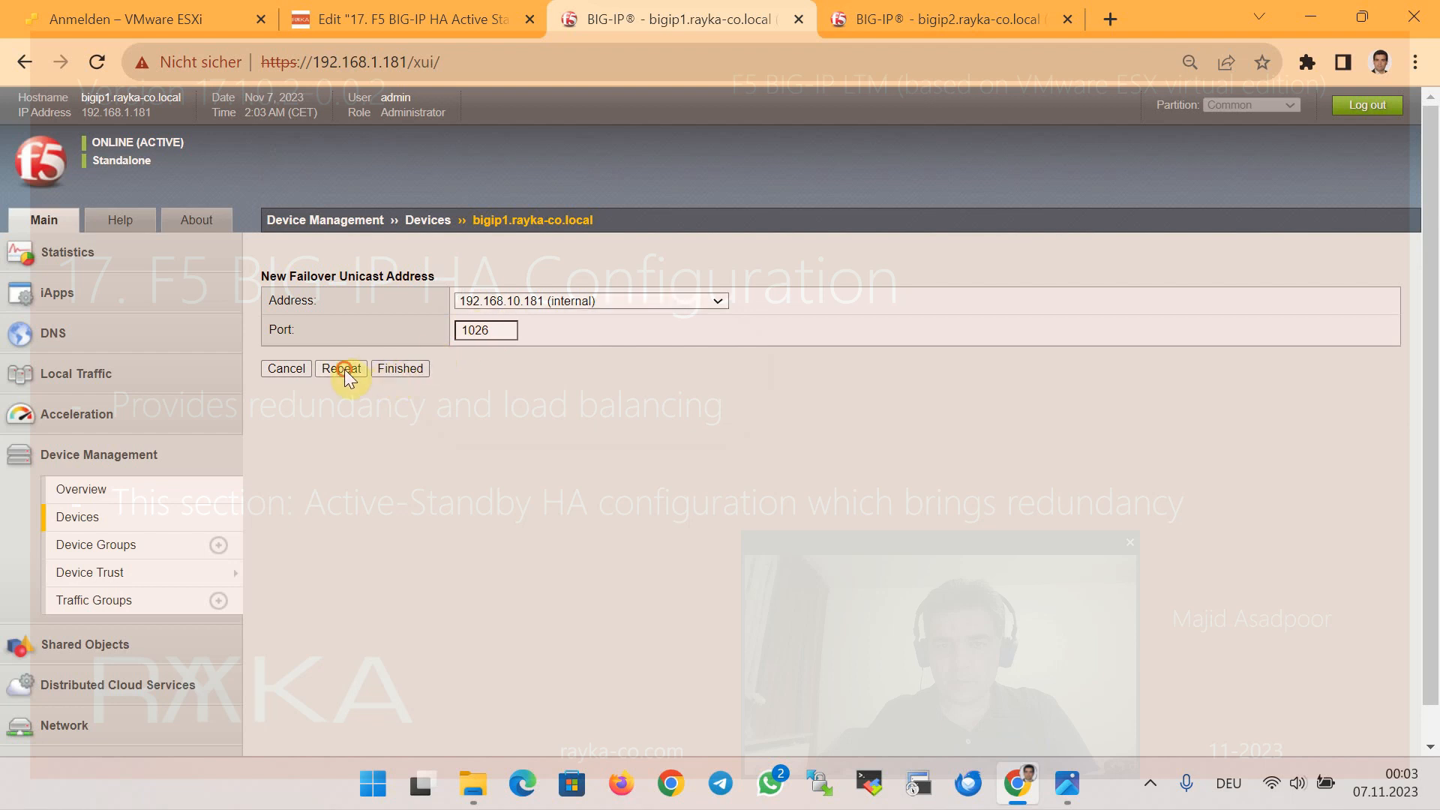
click(582, 302)
click(581, 304)
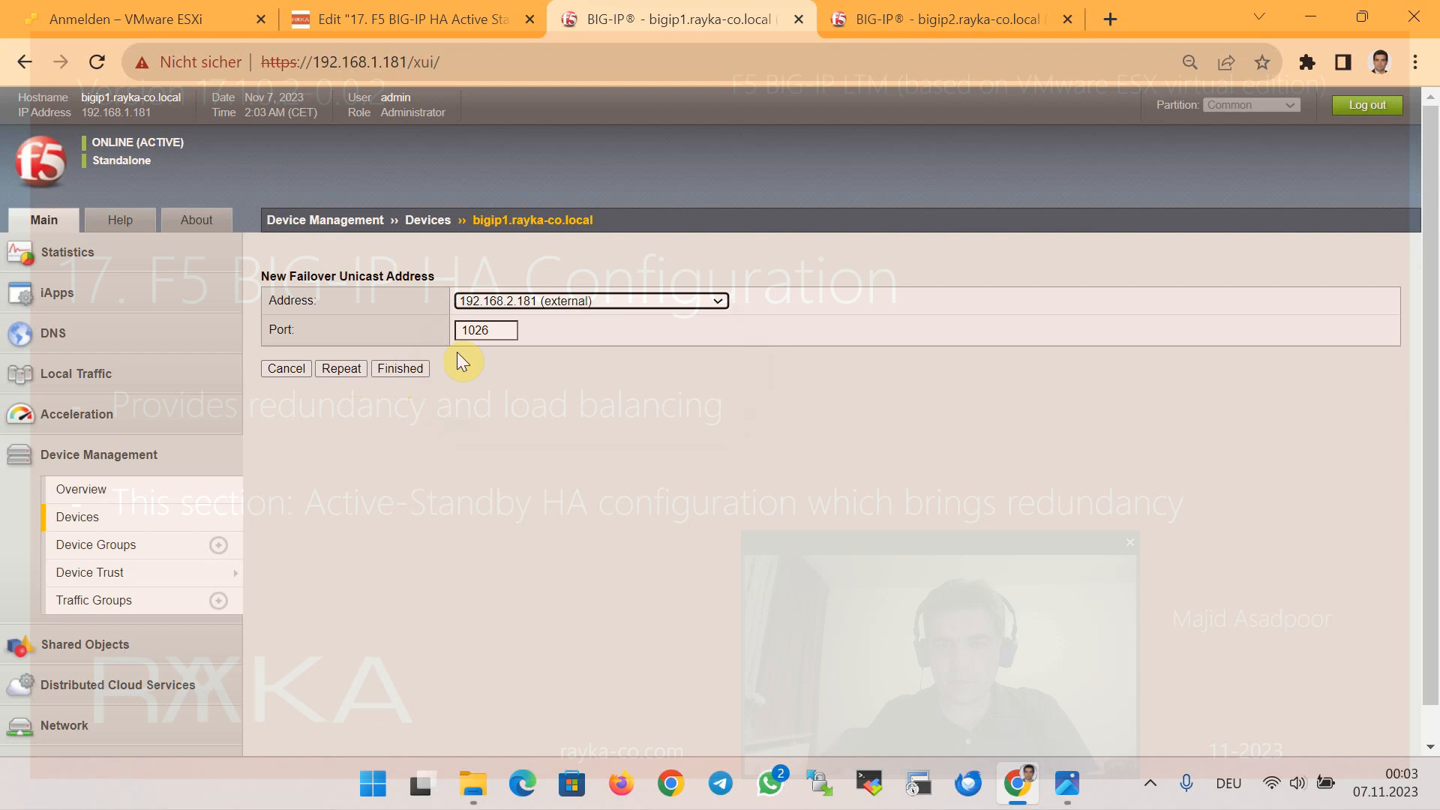
click(354, 370)
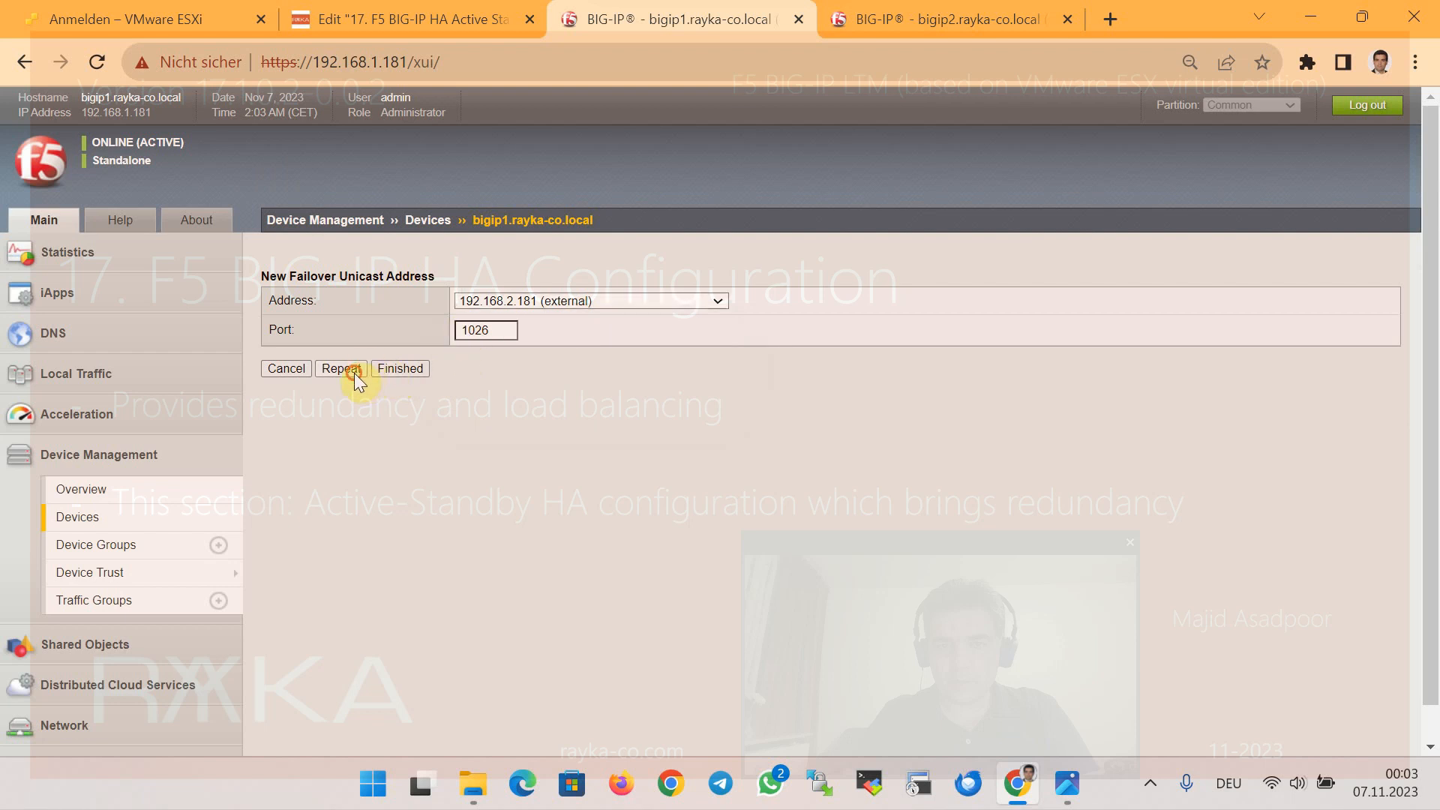
click(571, 302)
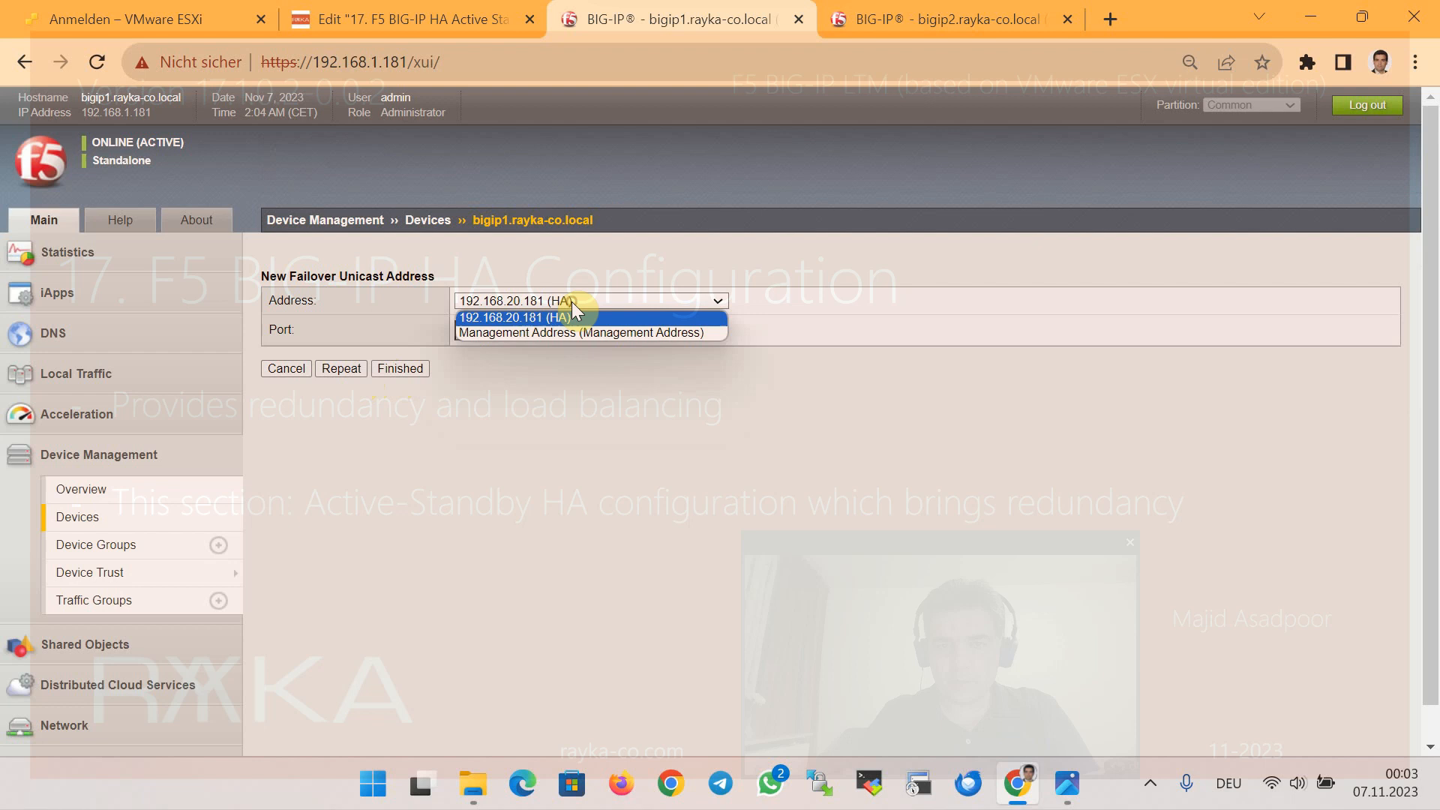
click(601, 333)
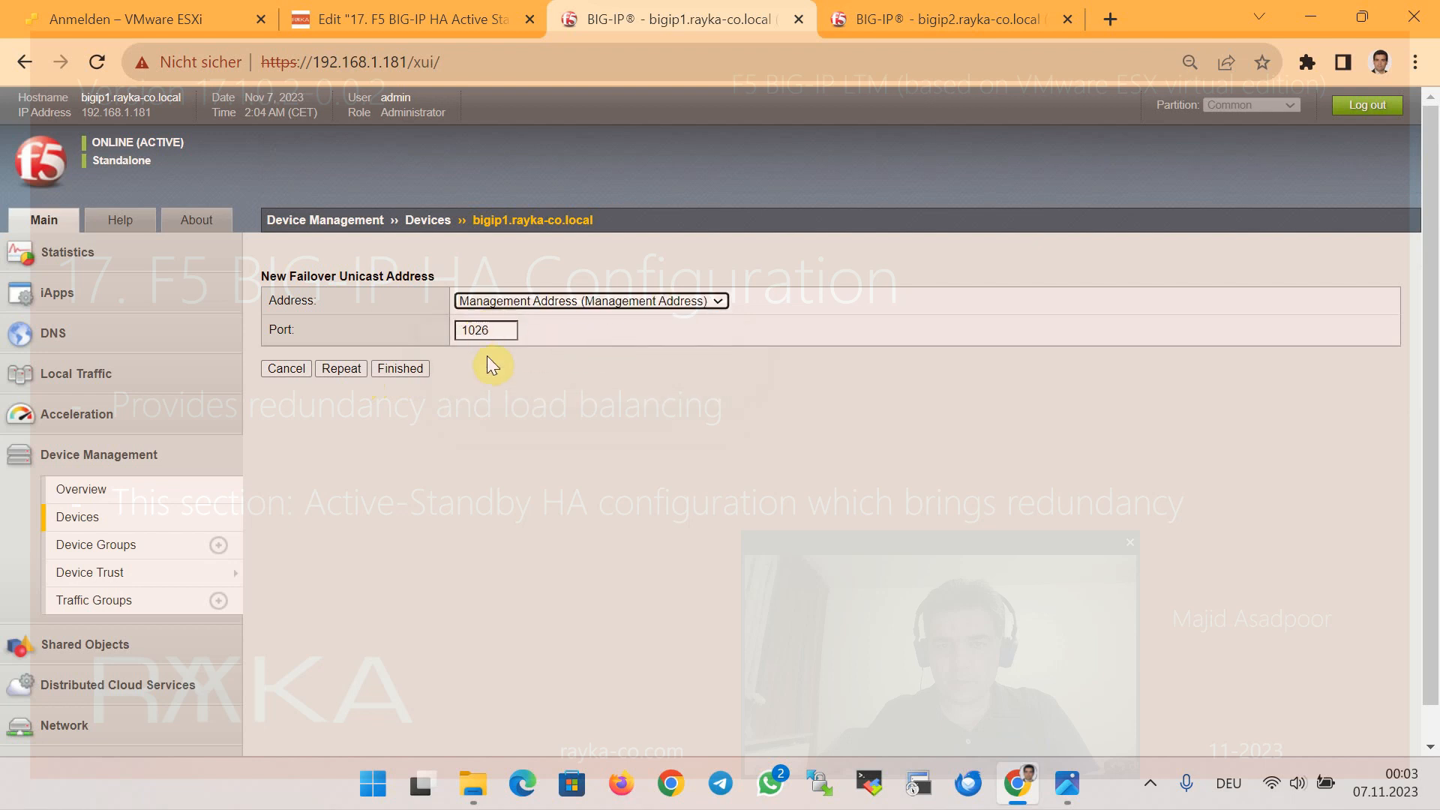
click(403, 369)
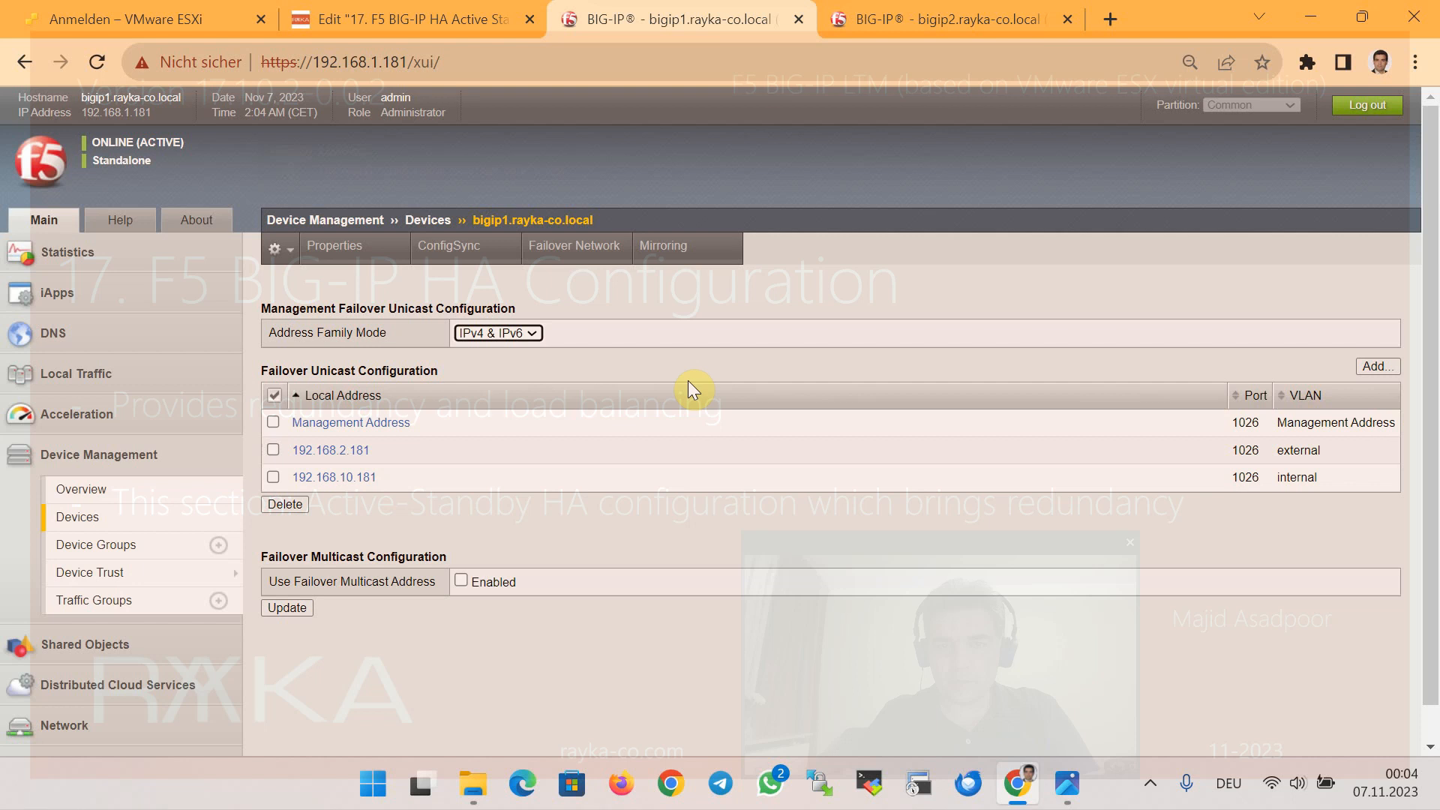
click(680, 255)
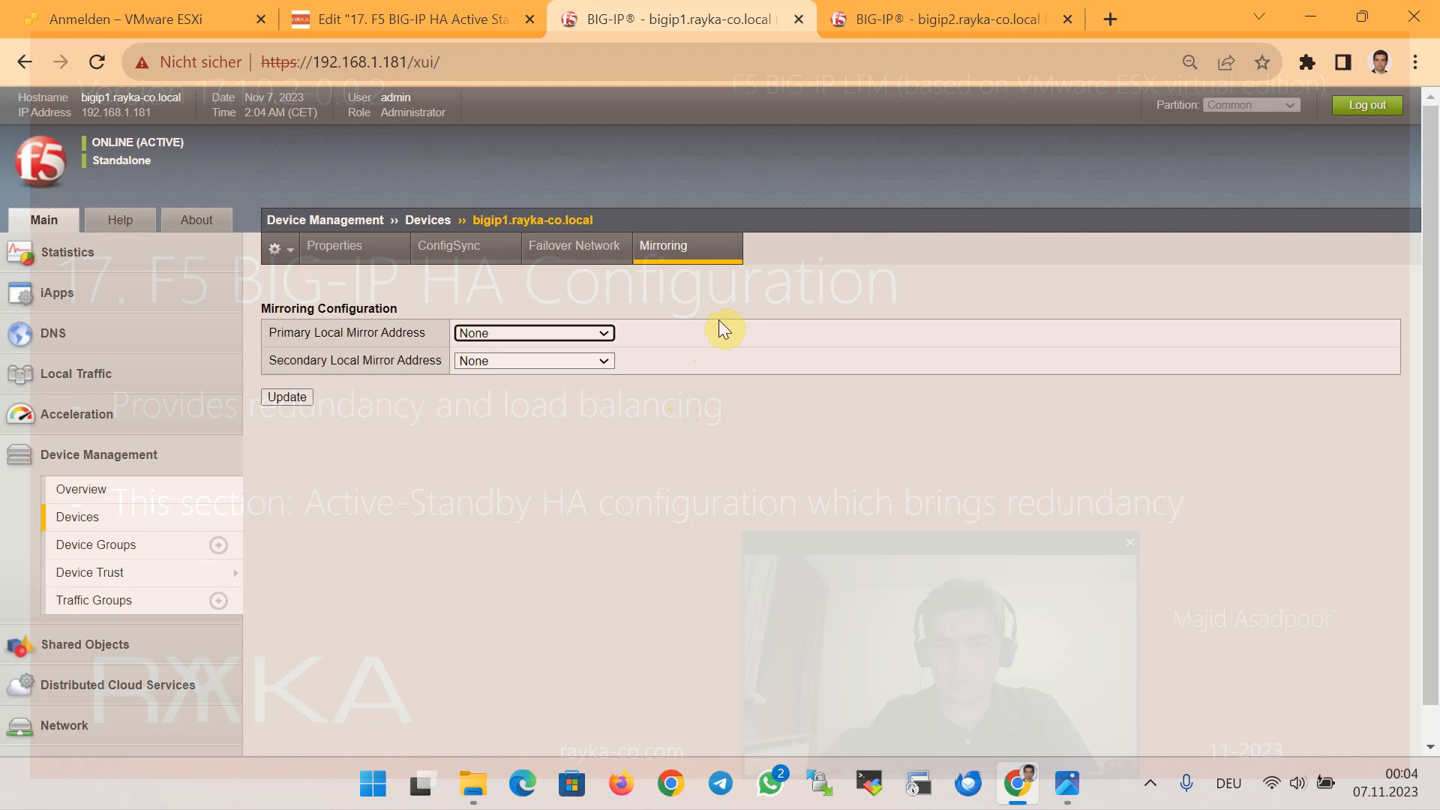
Make 192.168.20.181 (HA) the primary and 192.168.10.181 (internal) the secondary mirror address
click(489, 332)
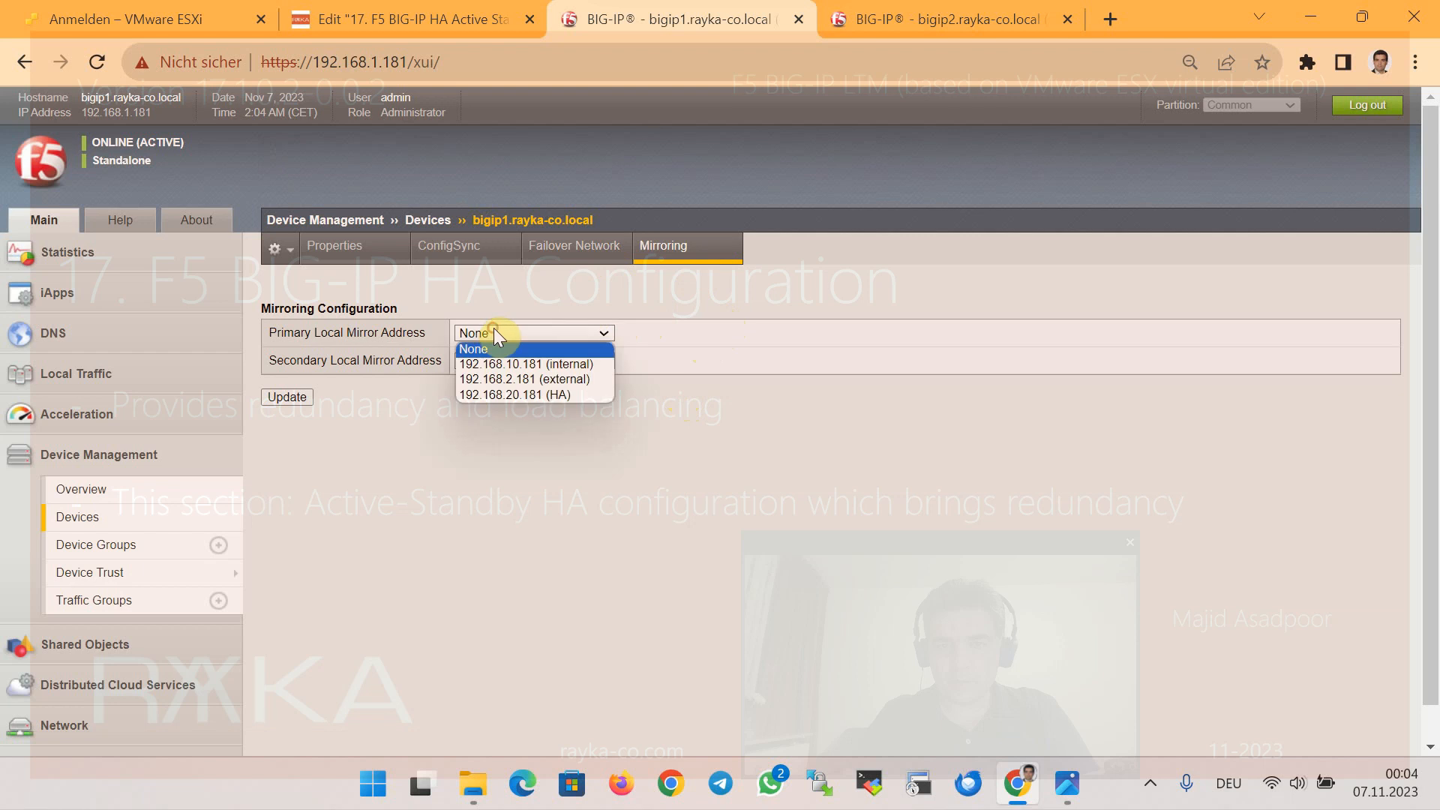
click(559, 395)
click(533, 359)
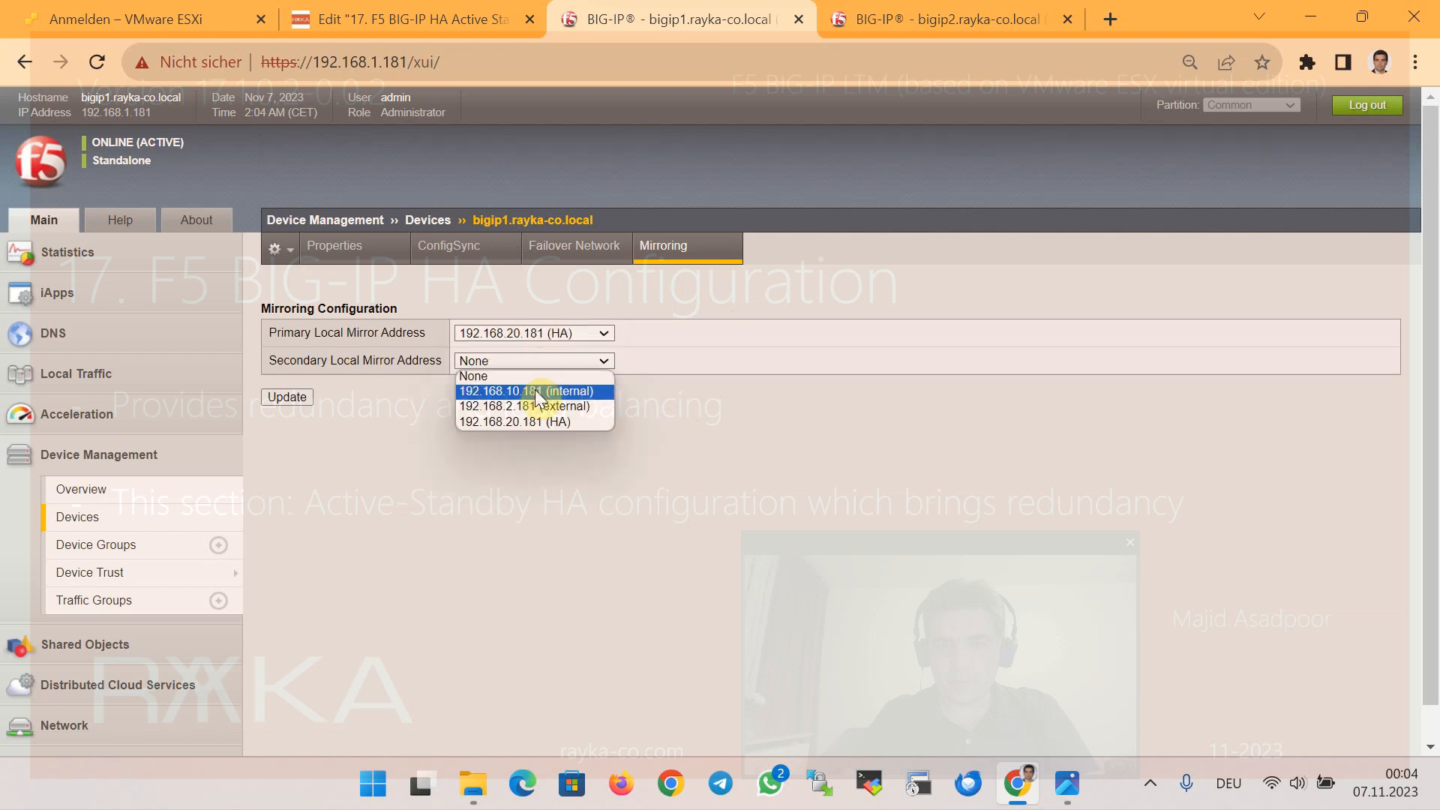
click(588, 391)
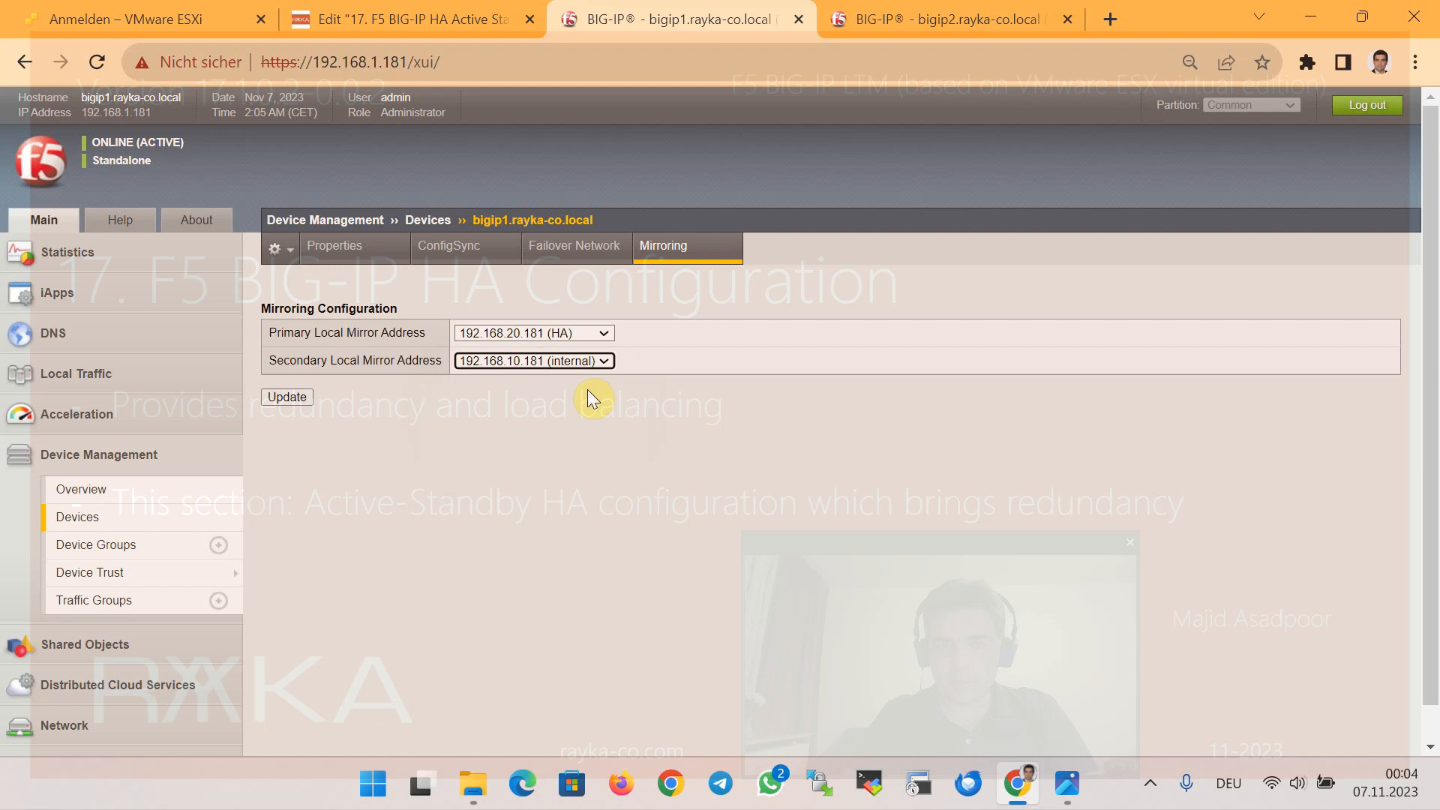
click(291, 396)
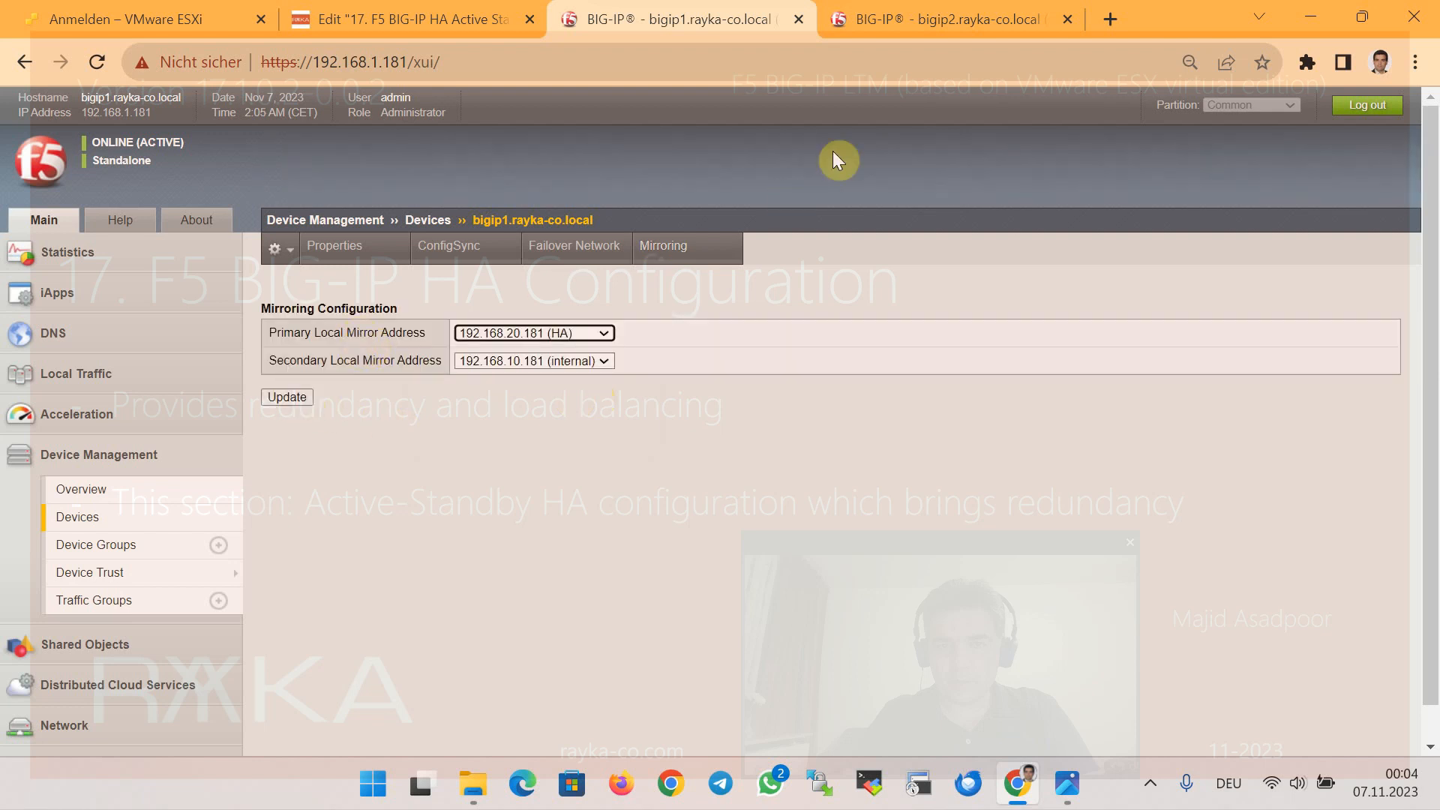
click(887, 24)
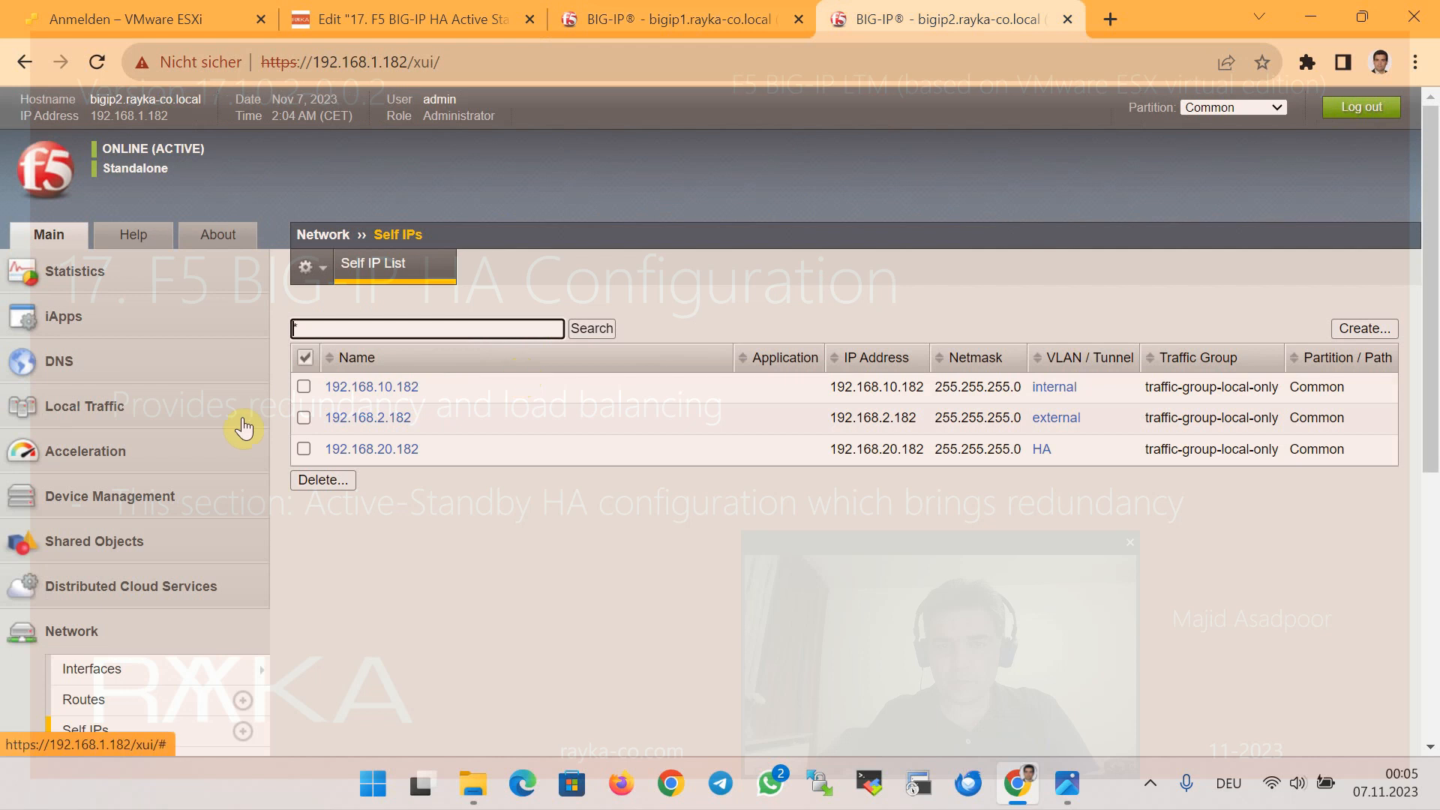
Set bigip2's ConfigSync local address to 192.168.20.182 (HA) and update it
click(169, 492)
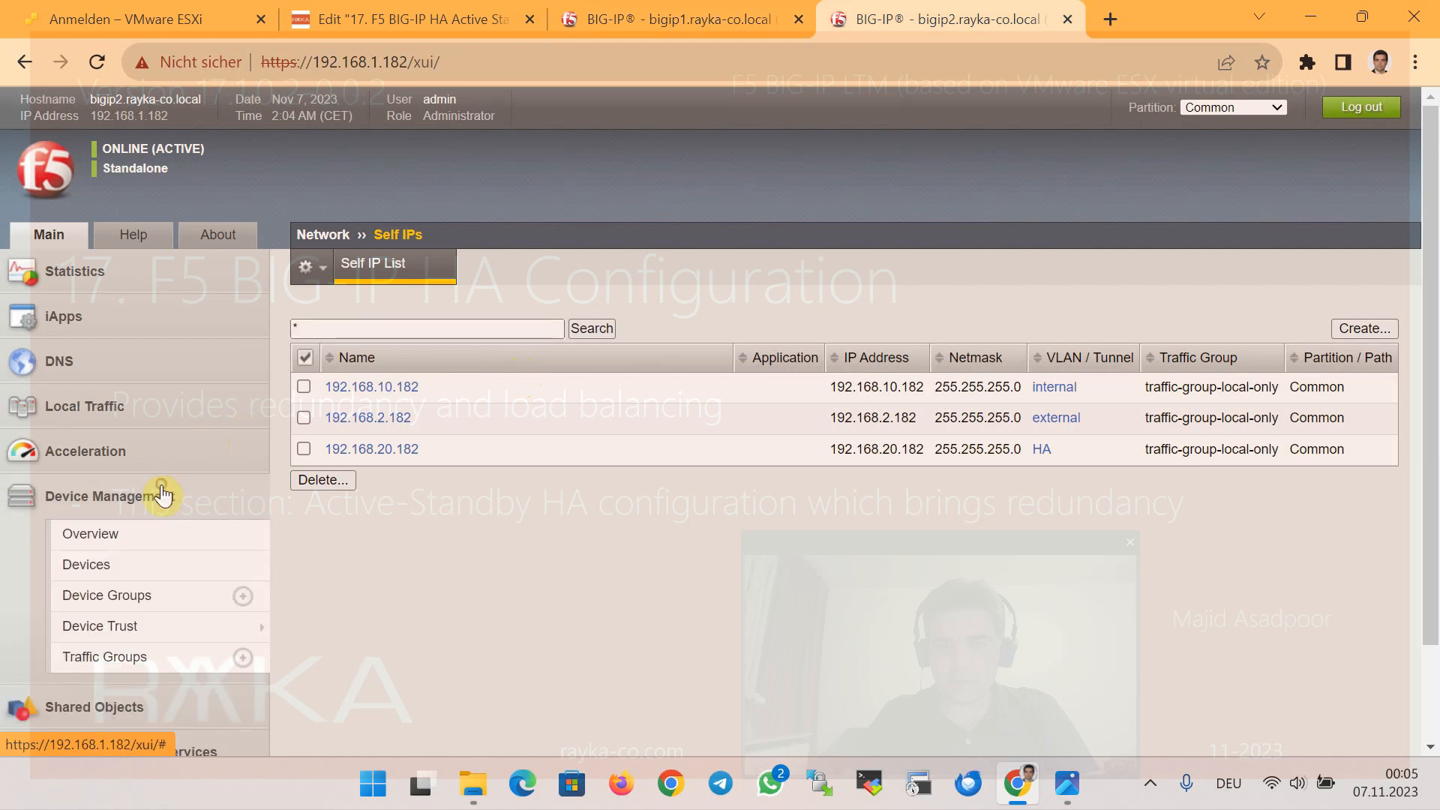
click(142, 564)
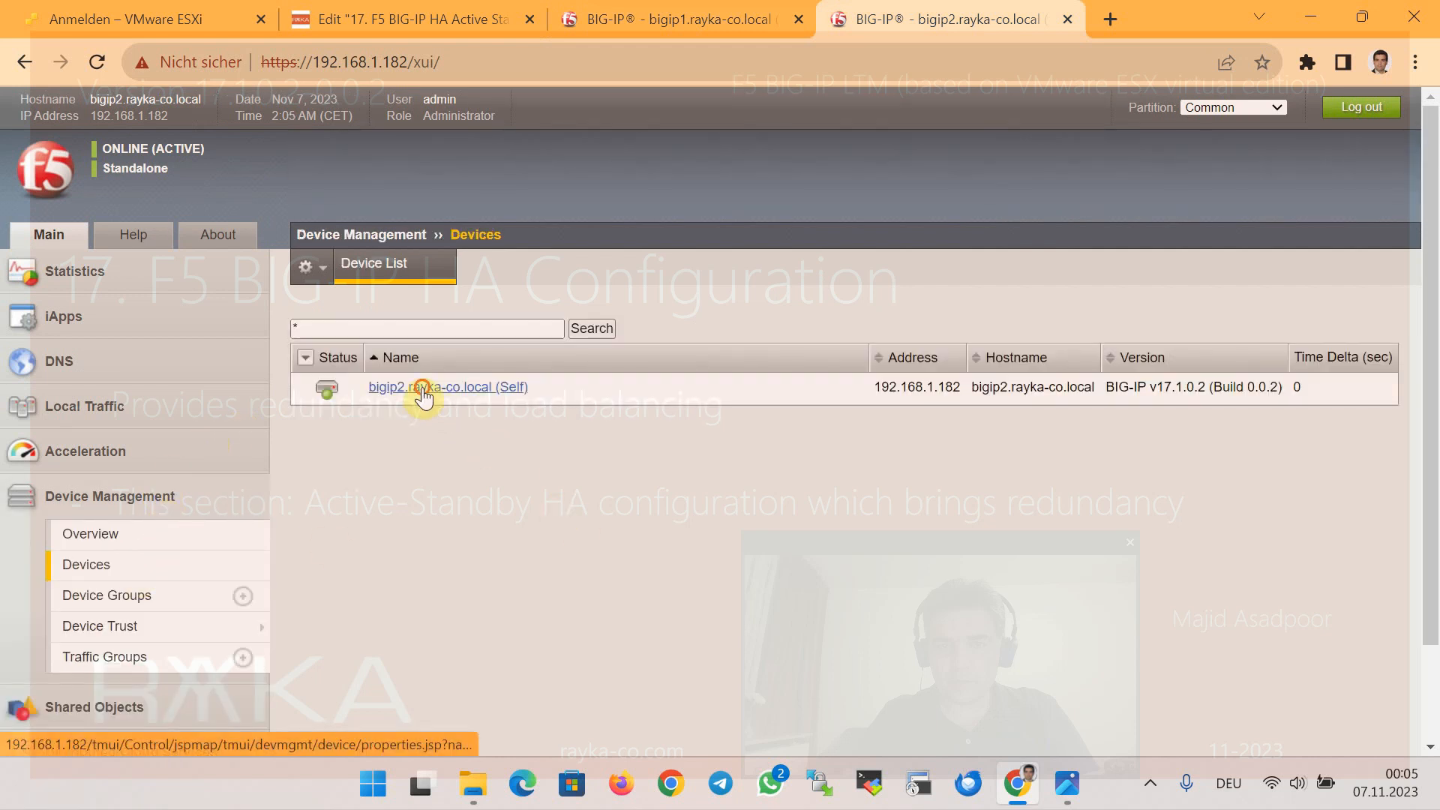
click(424, 389)
click(498, 266)
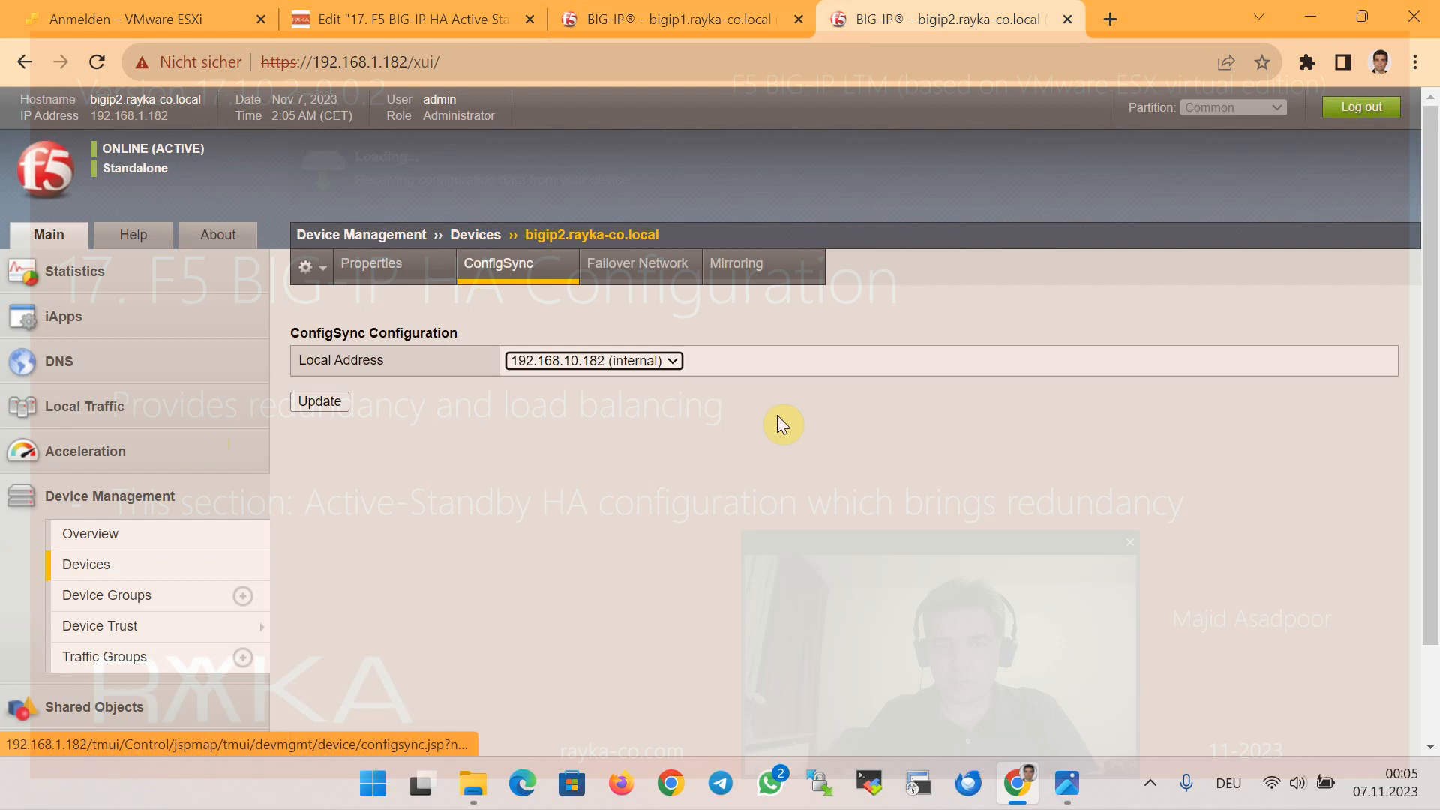
click(609, 362)
click(600, 430)
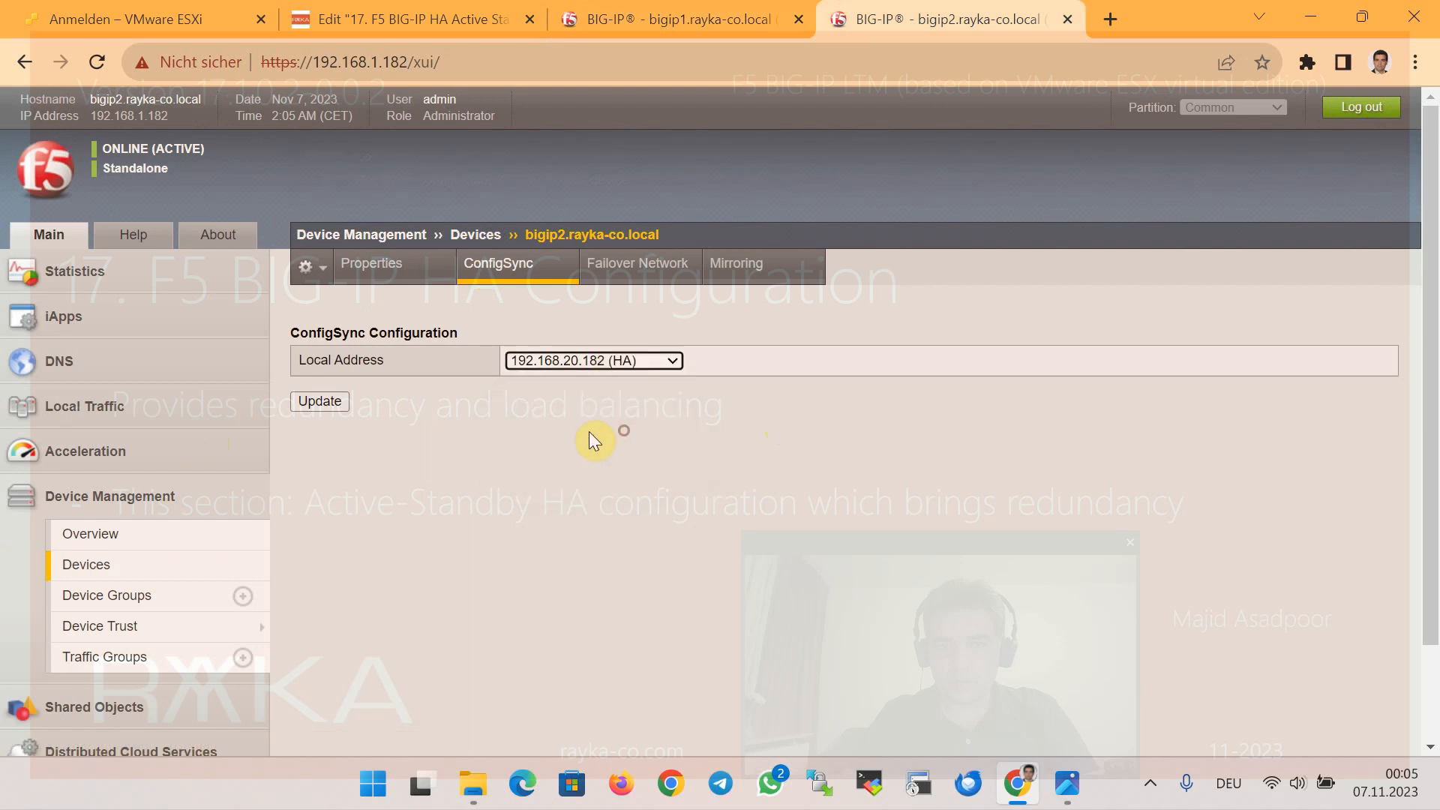
click(341, 405)
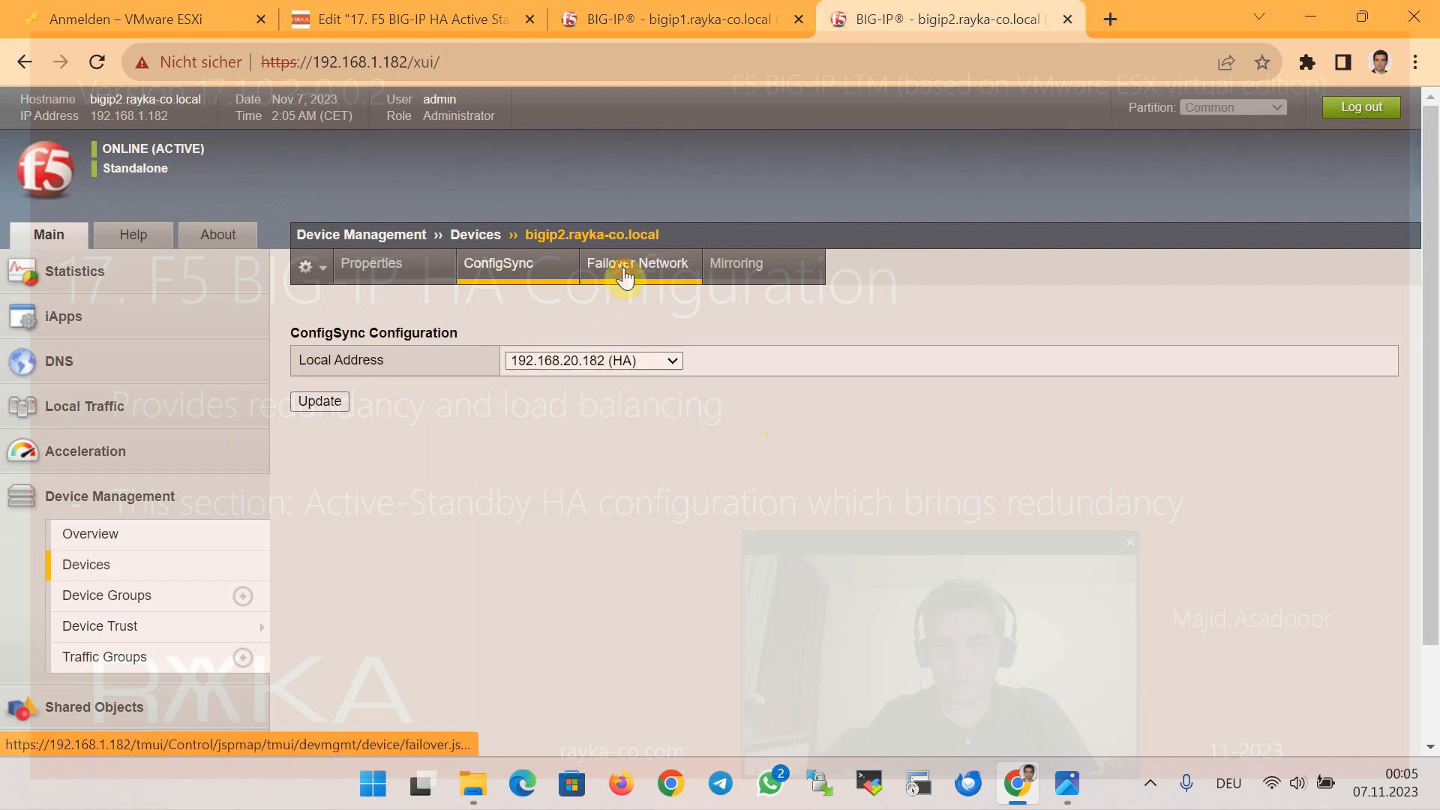
click(625, 276)
Add 192.168.10.182 (internal), 192.168.2.182 (external) and management as bigip2 failover unicast addresses on 1026
click(649, 272)
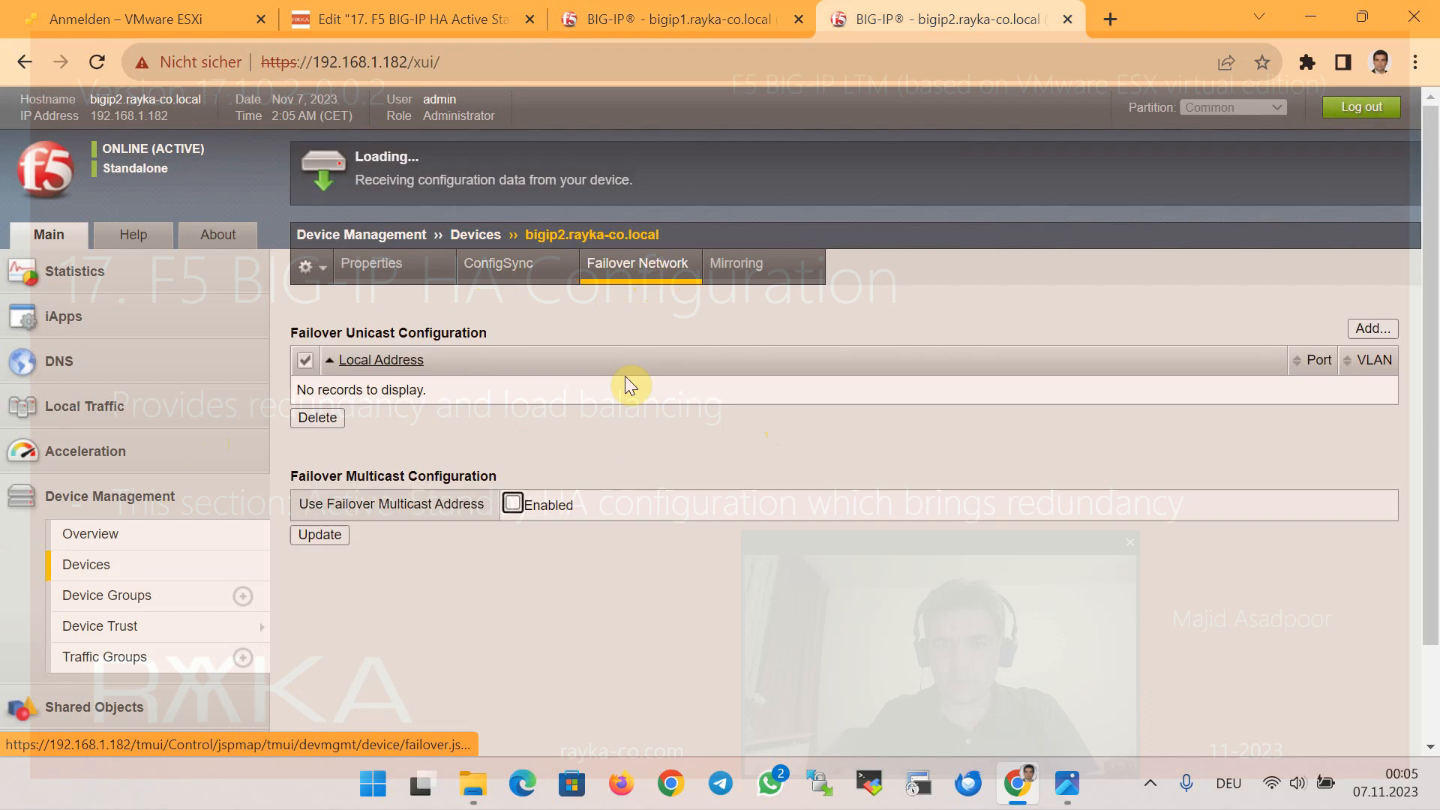
click(1374, 330)
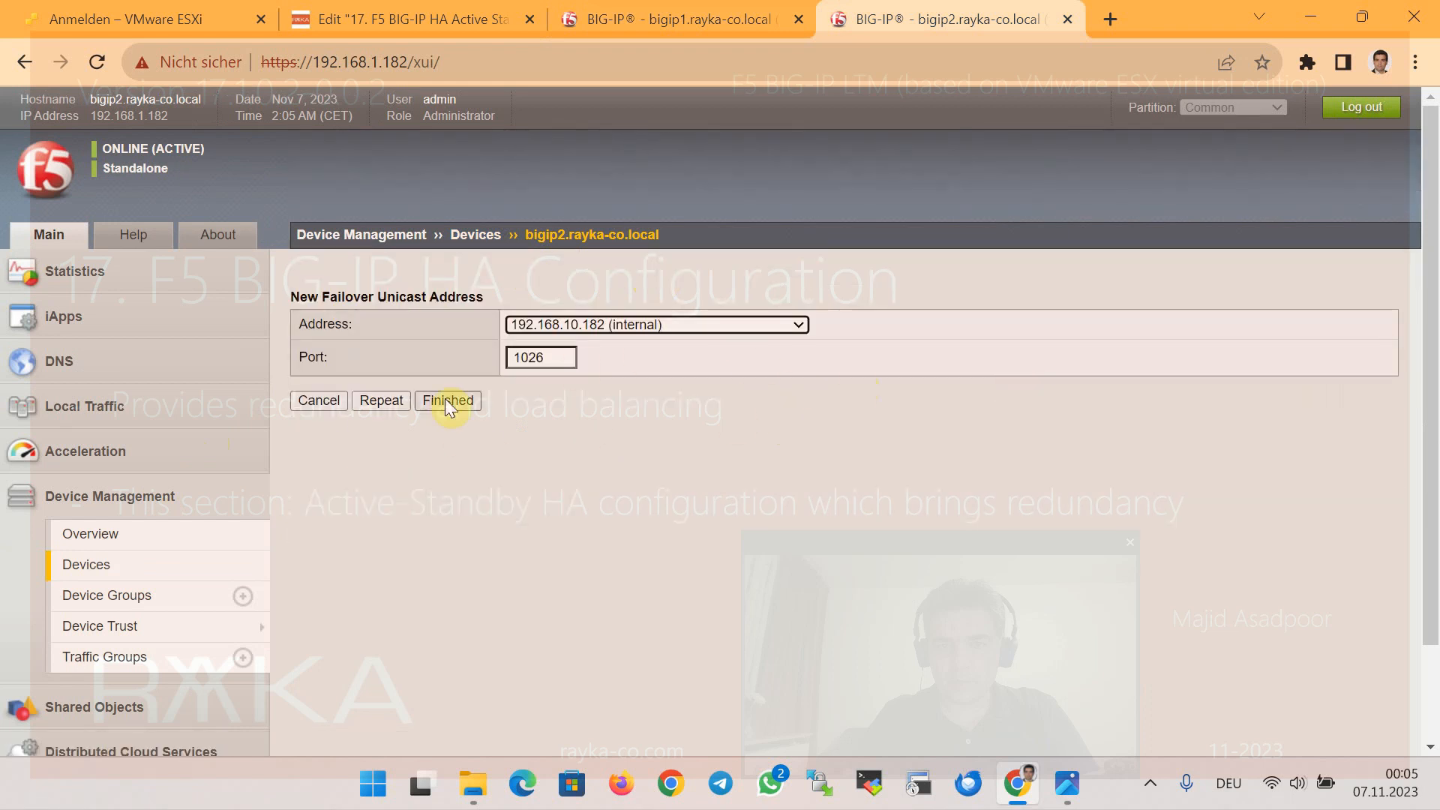
click(402, 403)
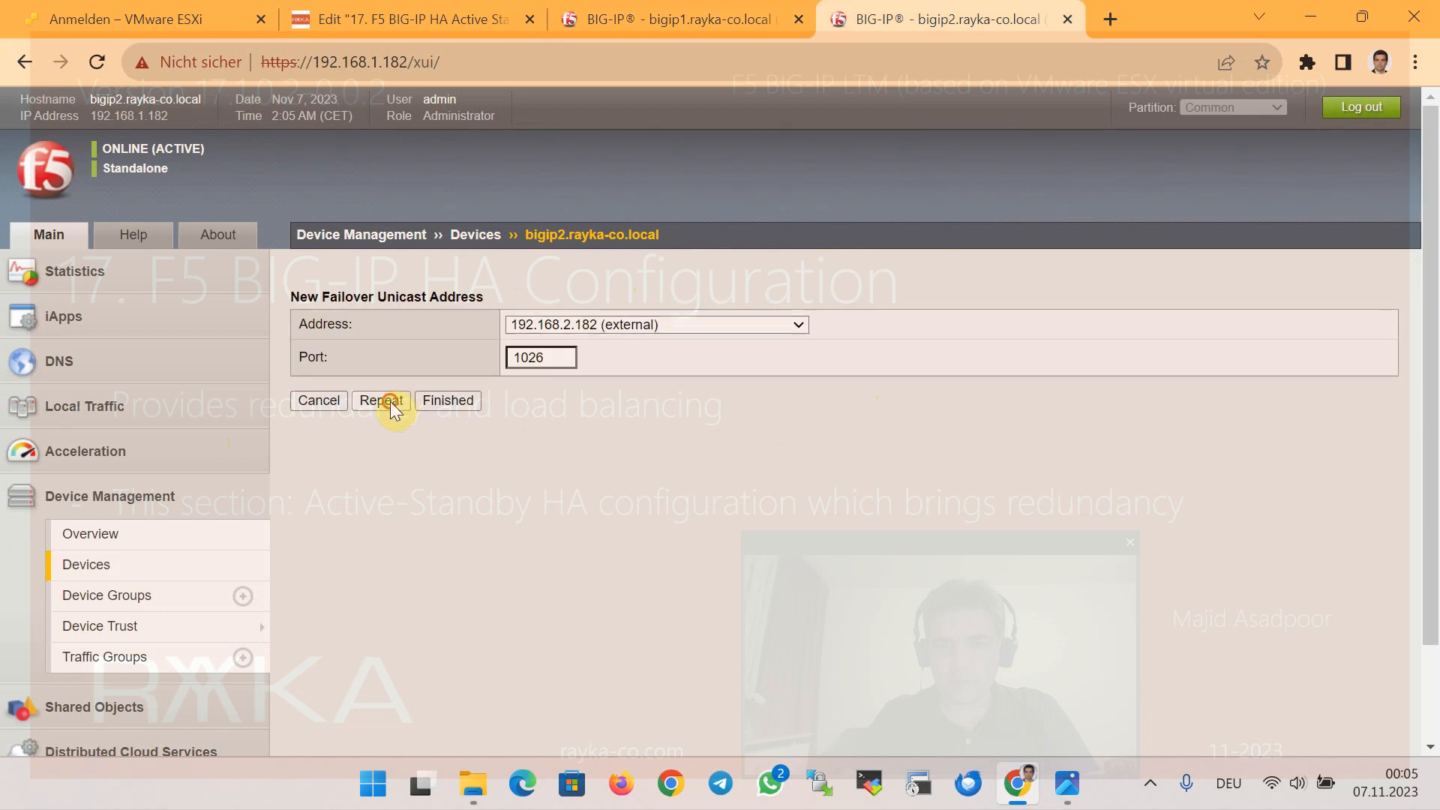
click(390, 402)
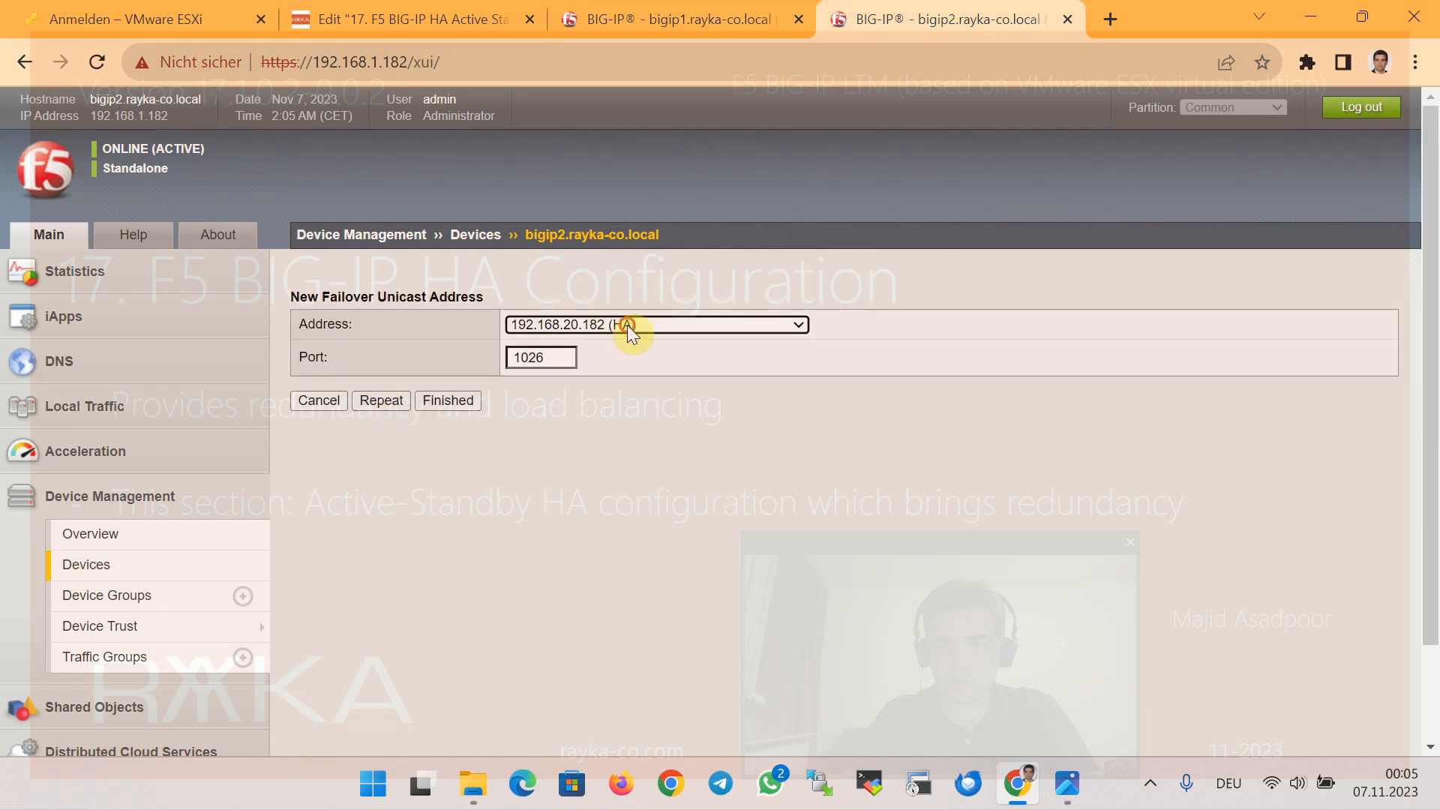
click(627, 325)
click(628, 361)
click(385, 400)
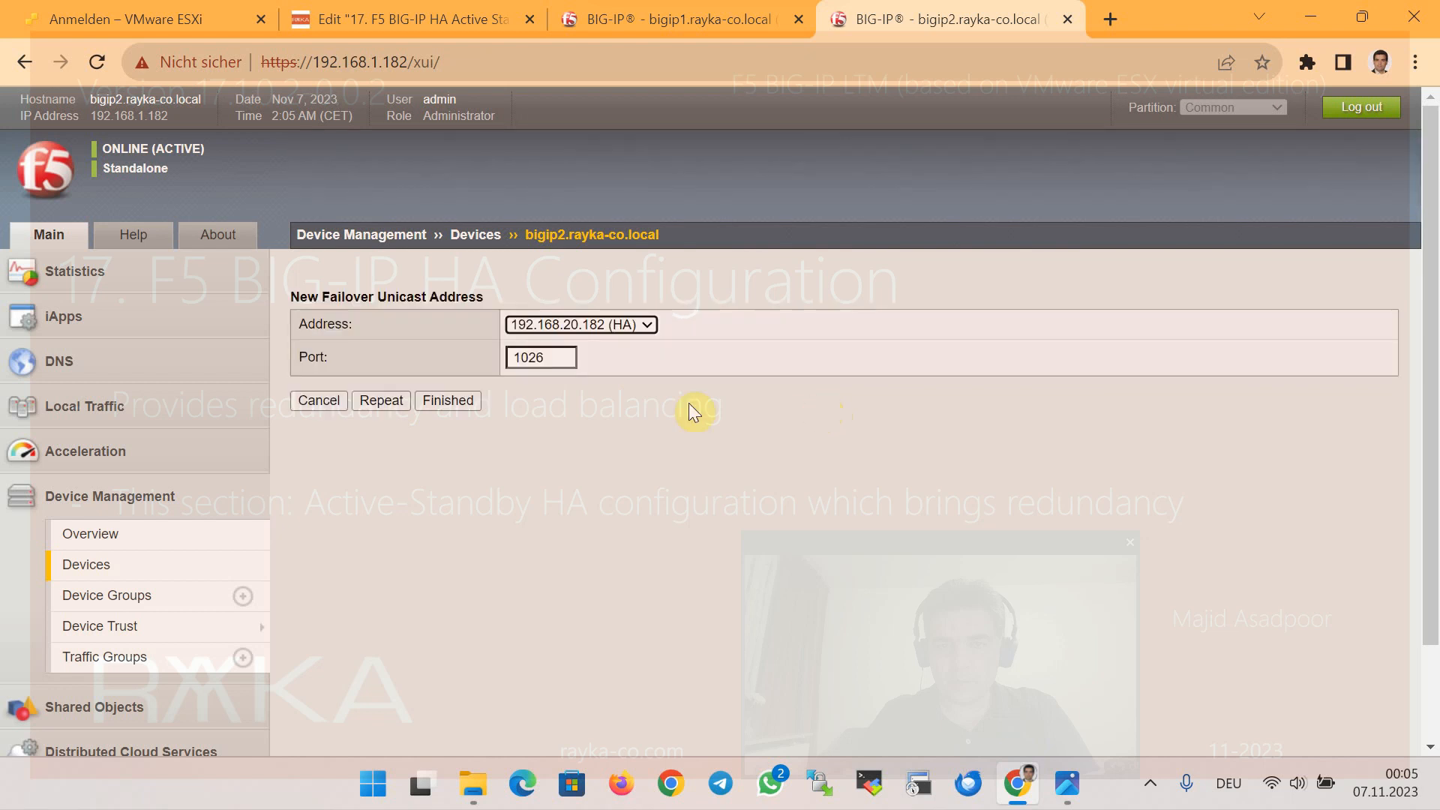
click(469, 402)
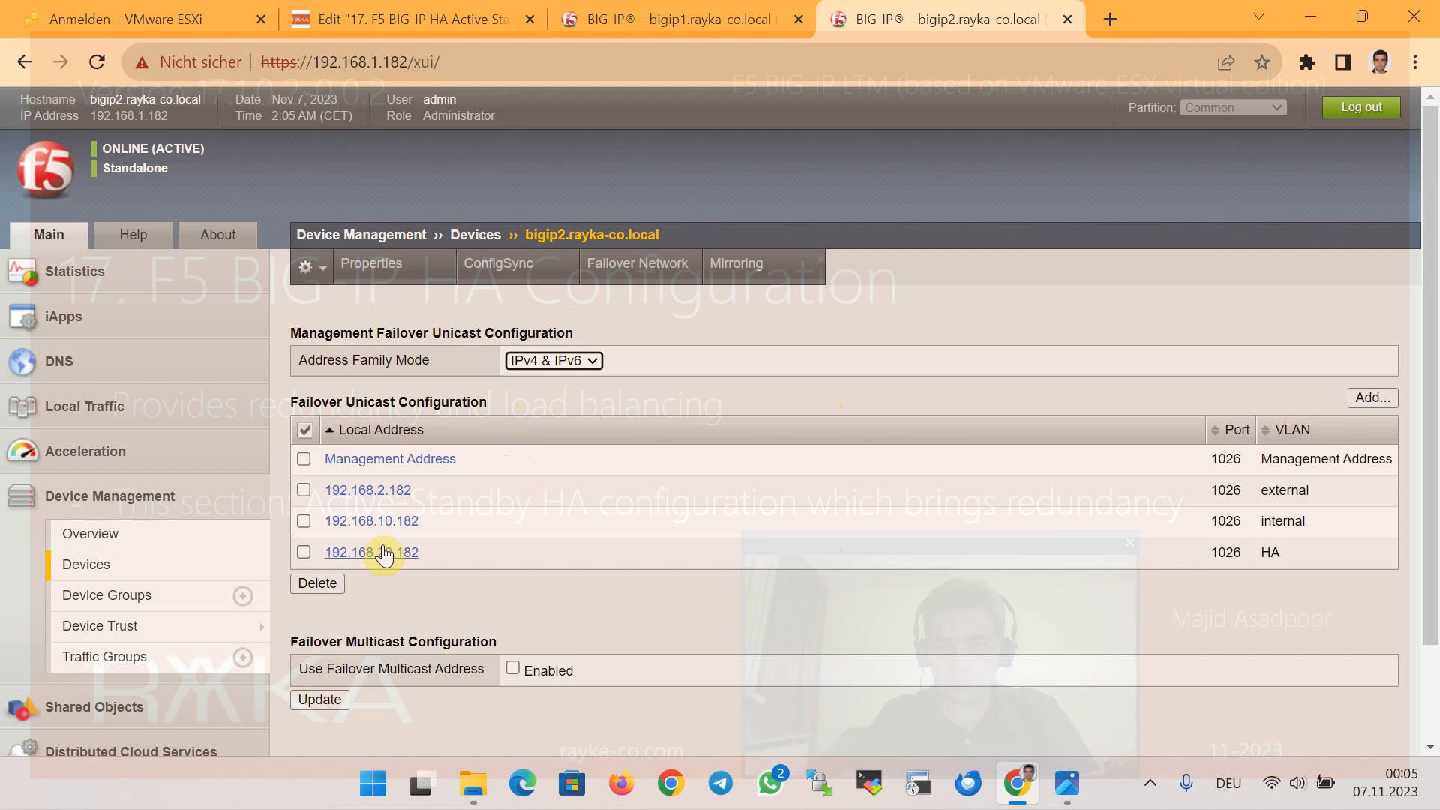
Delete the 192.168.20.182 (HA) entry from bigip2's failover unicast addresses
click(303, 553)
click(318, 584)
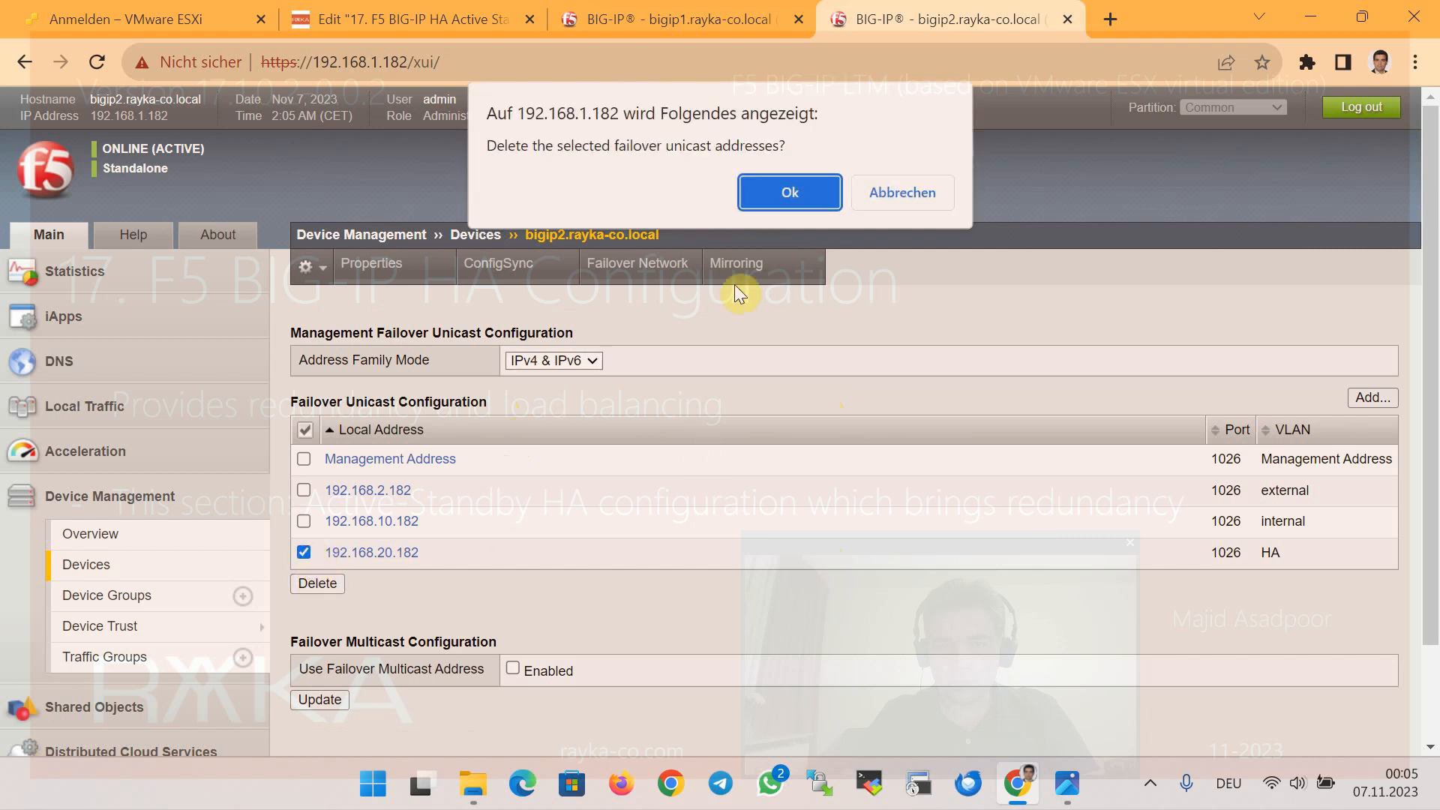
click(804, 196)
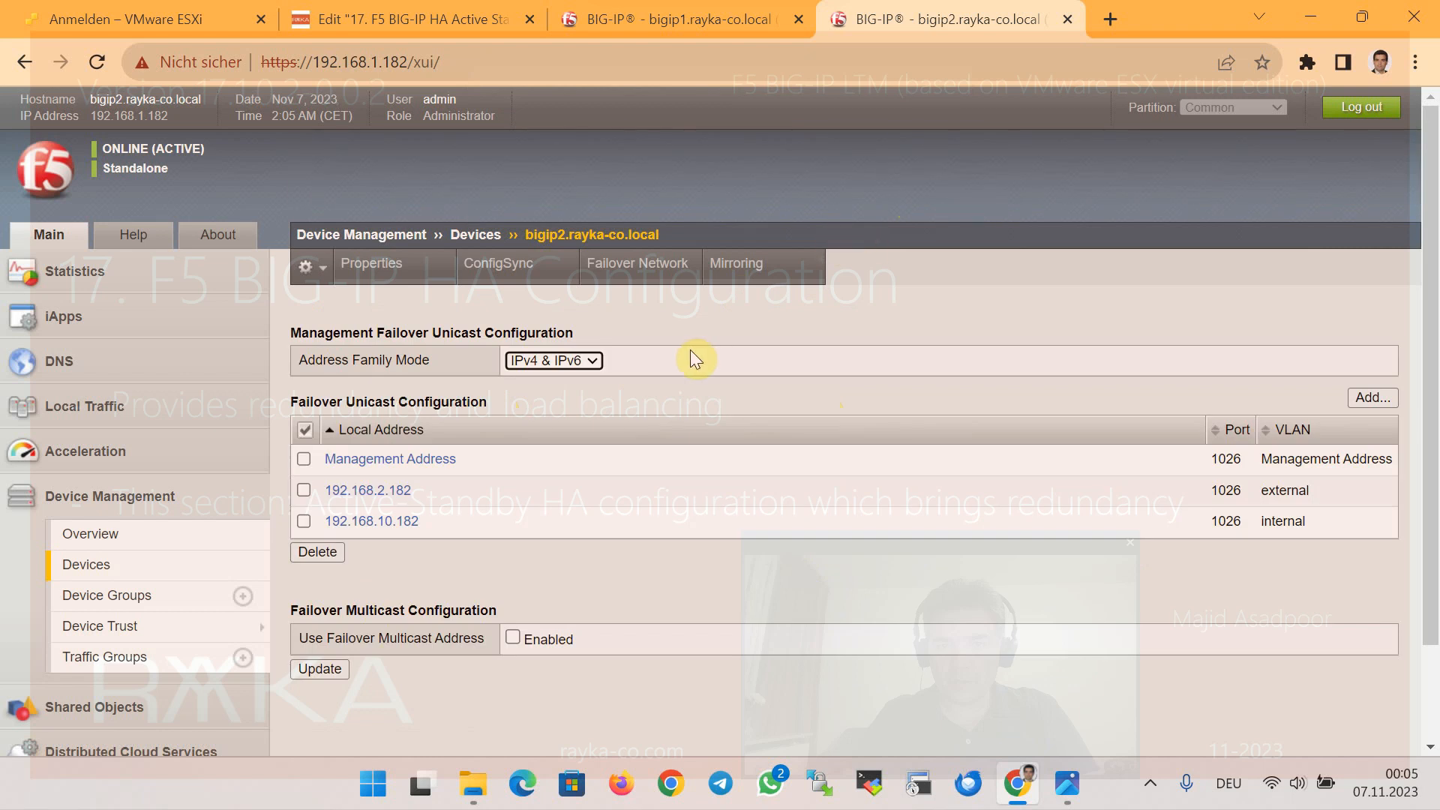
click(732, 276)
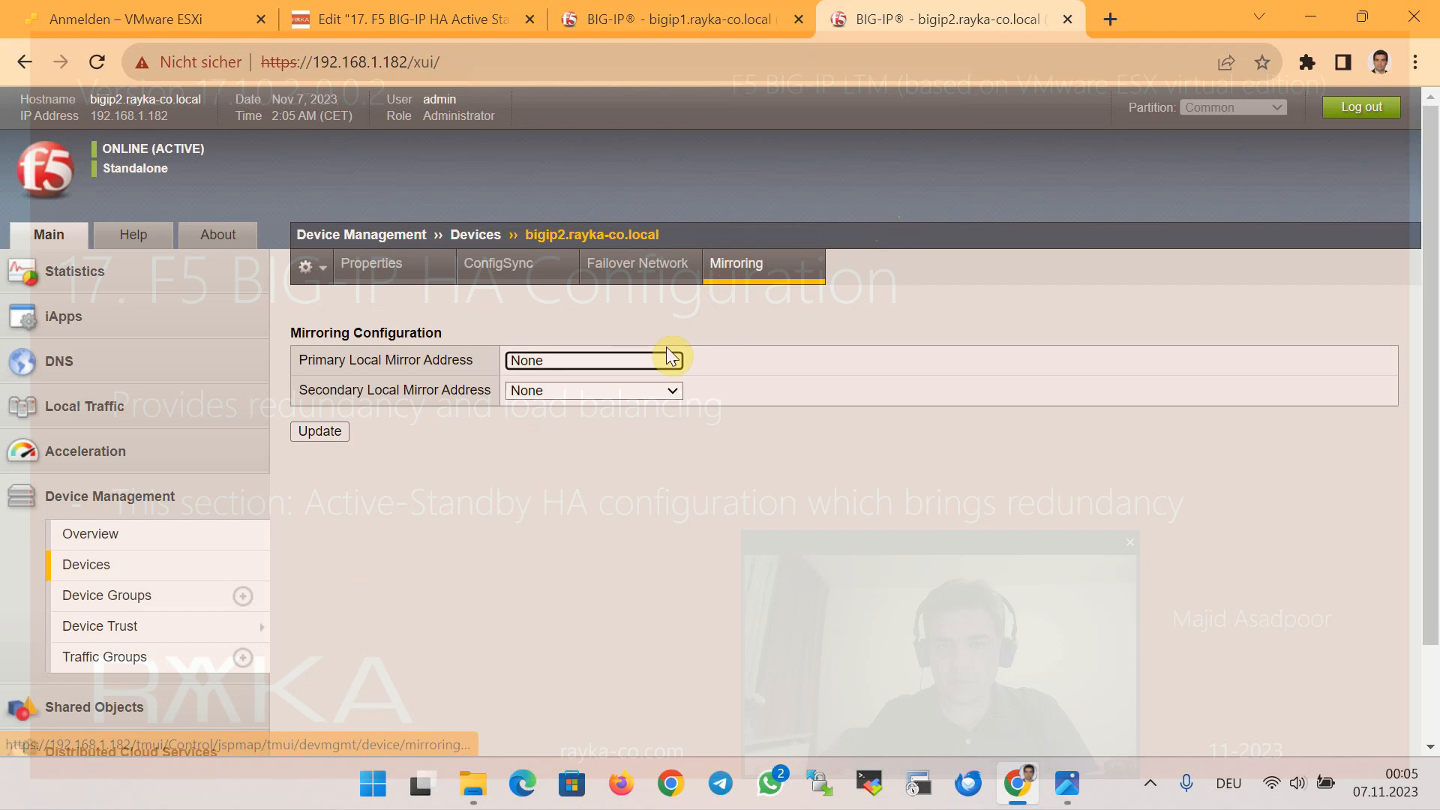
Save bigip2's mirroring with primary 192.168.20.182 (HA) and secondary 192.168.10.182 (internal)
click(663, 361)
click(643, 430)
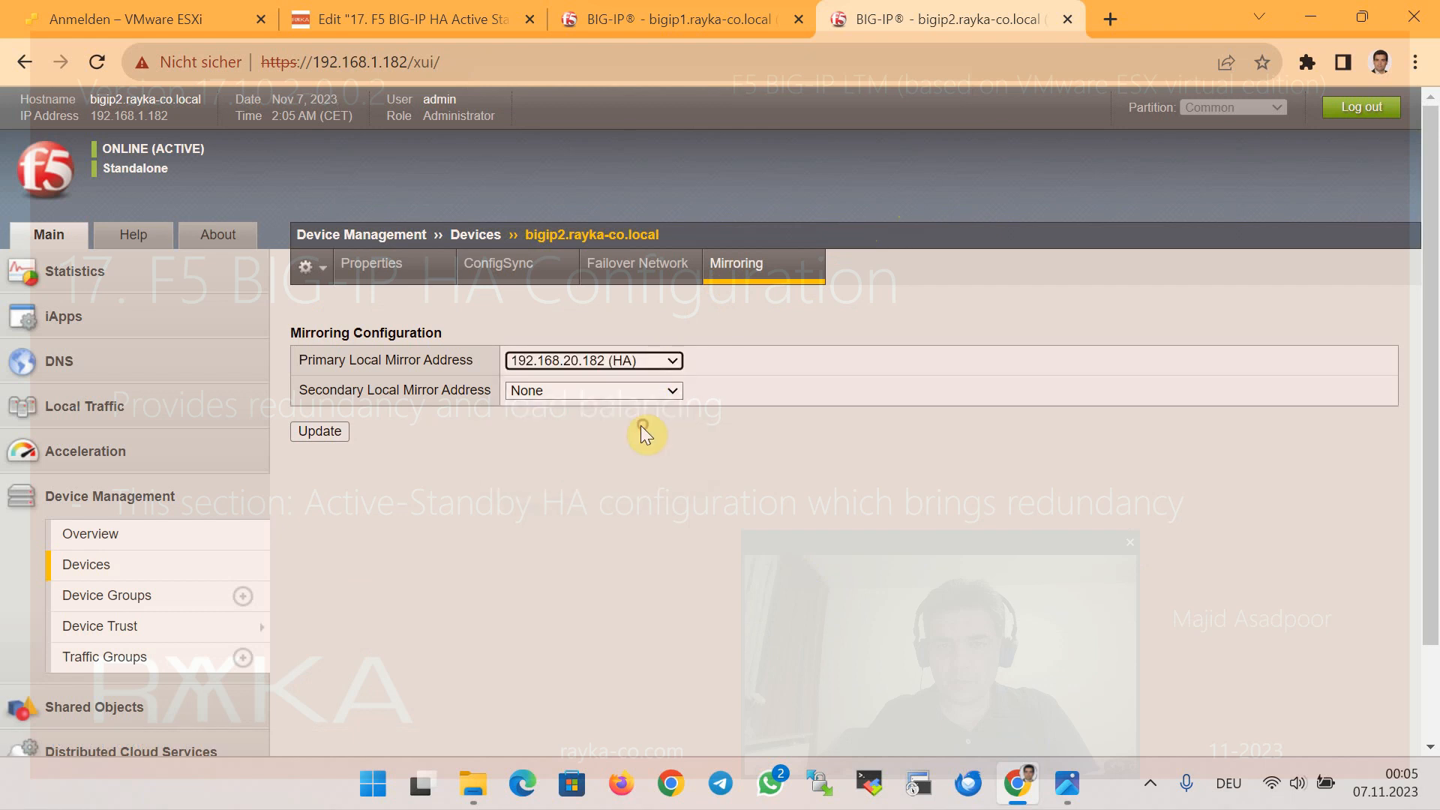
click(605, 390)
click(627, 426)
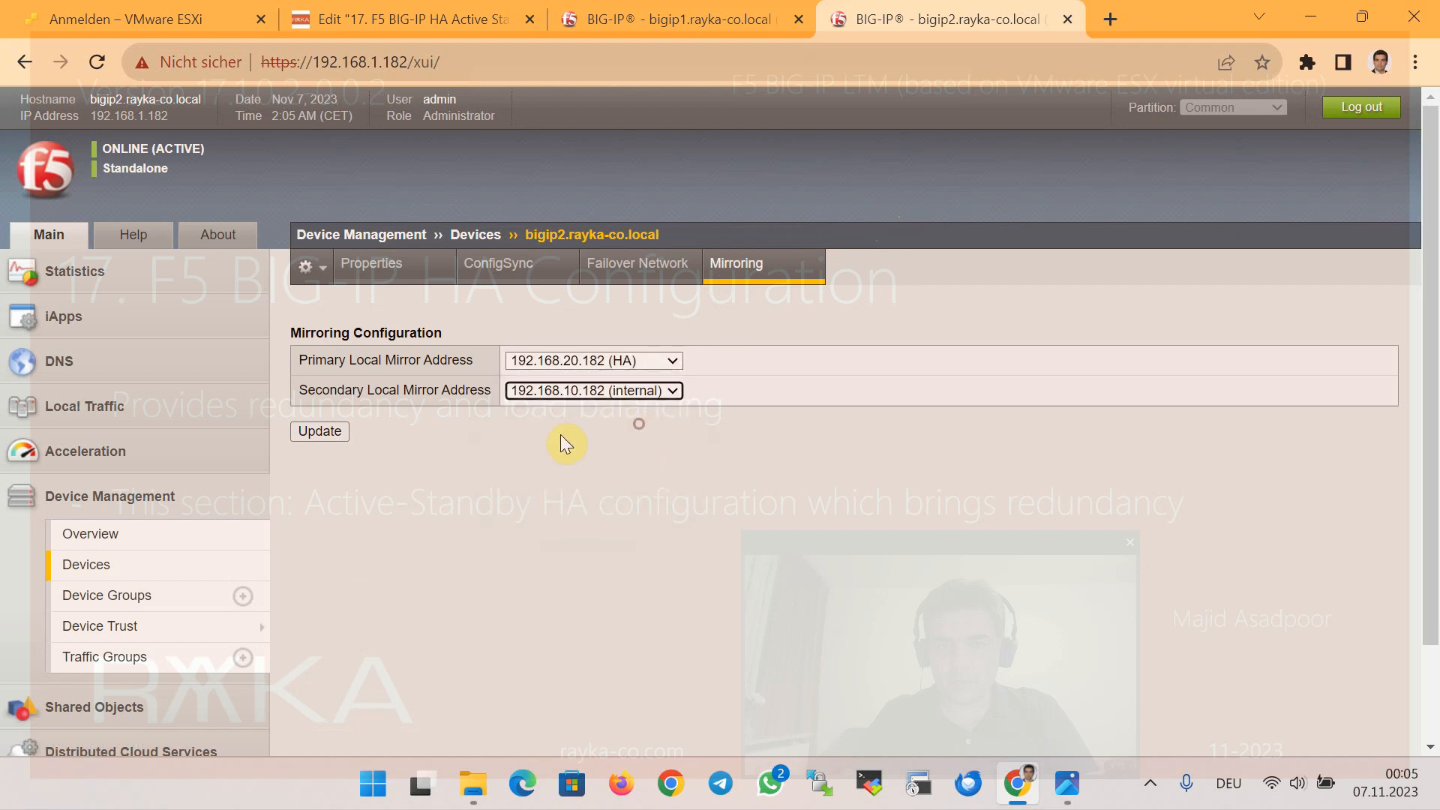
click(320, 431)
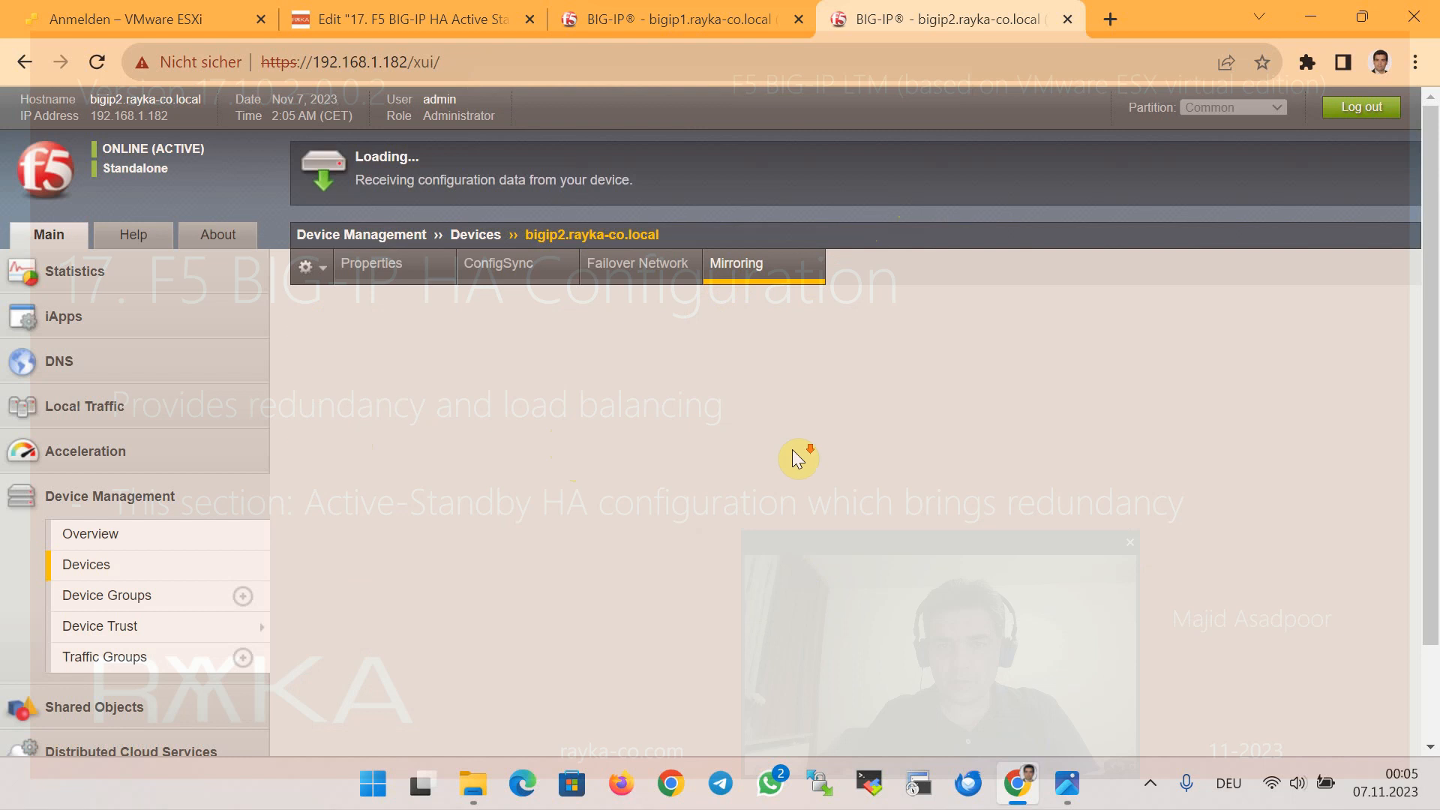
Review bigip2's mirroring page, then go to the bigip1 session
scroll(798, 455, down, 2)
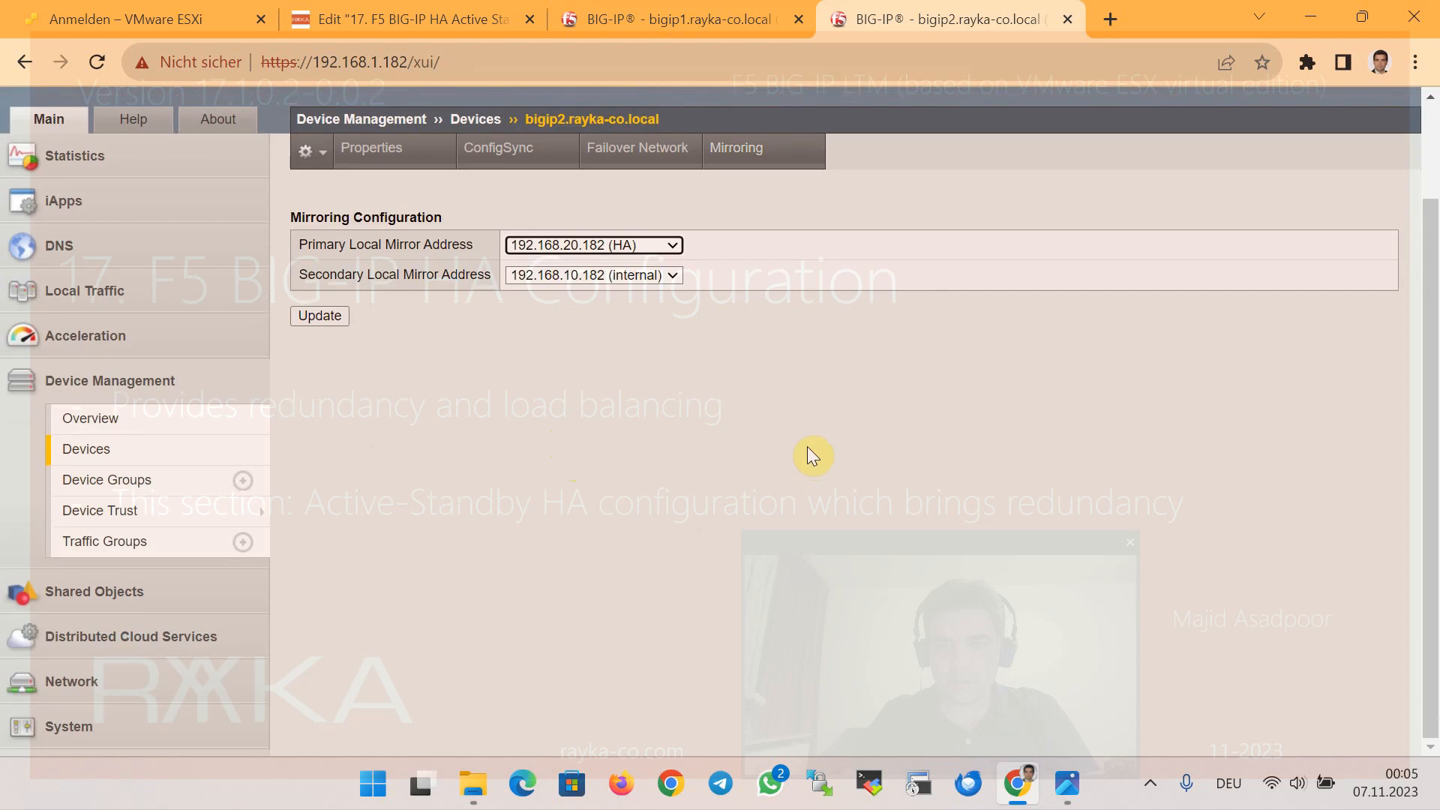
scroll(637, 439, up, 2)
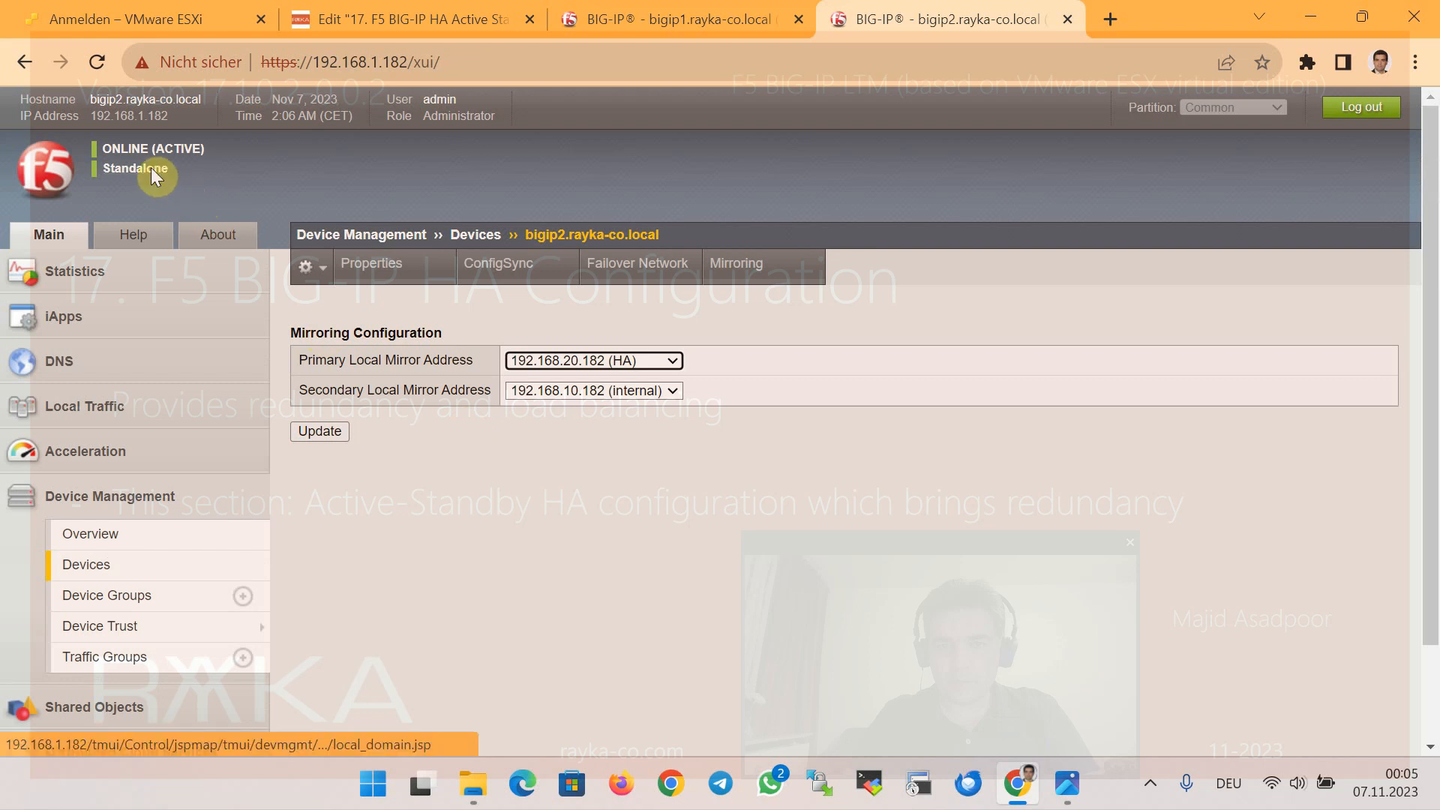
click(582, 32)
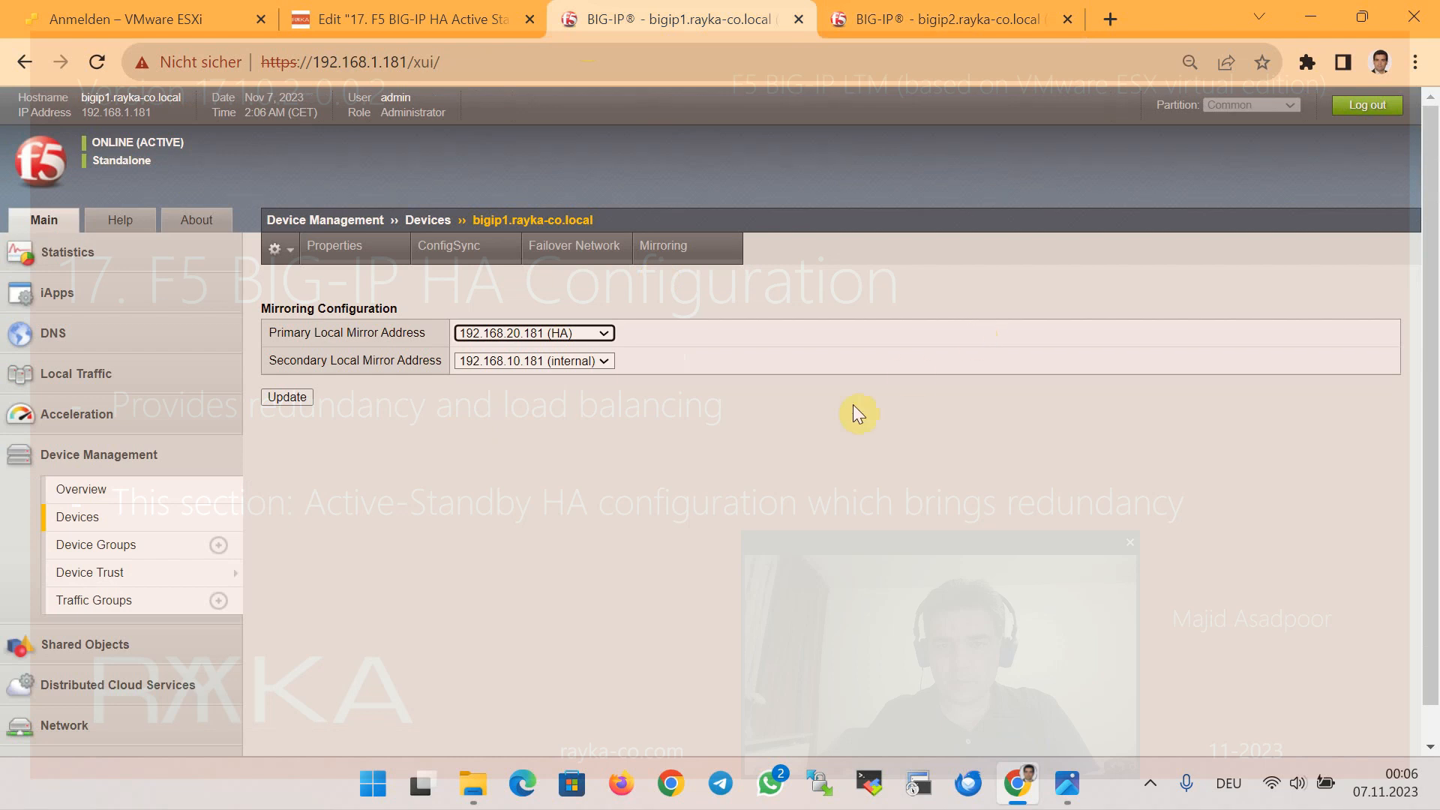
mouse_move(90, 573)
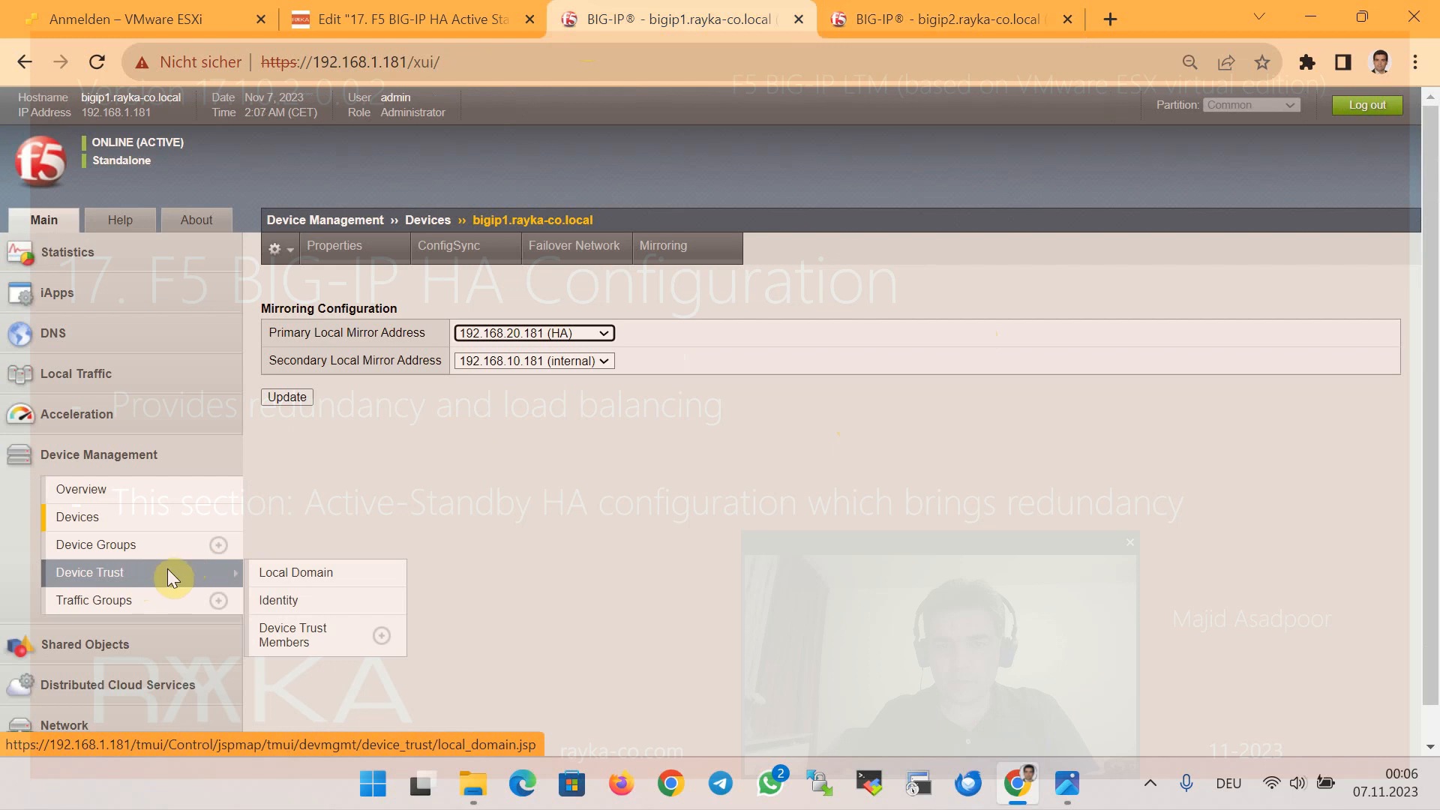
Add bigip2 at 192.168.1.182 as a trusted peer of bigip1, using the administrator credentials
click(298, 640)
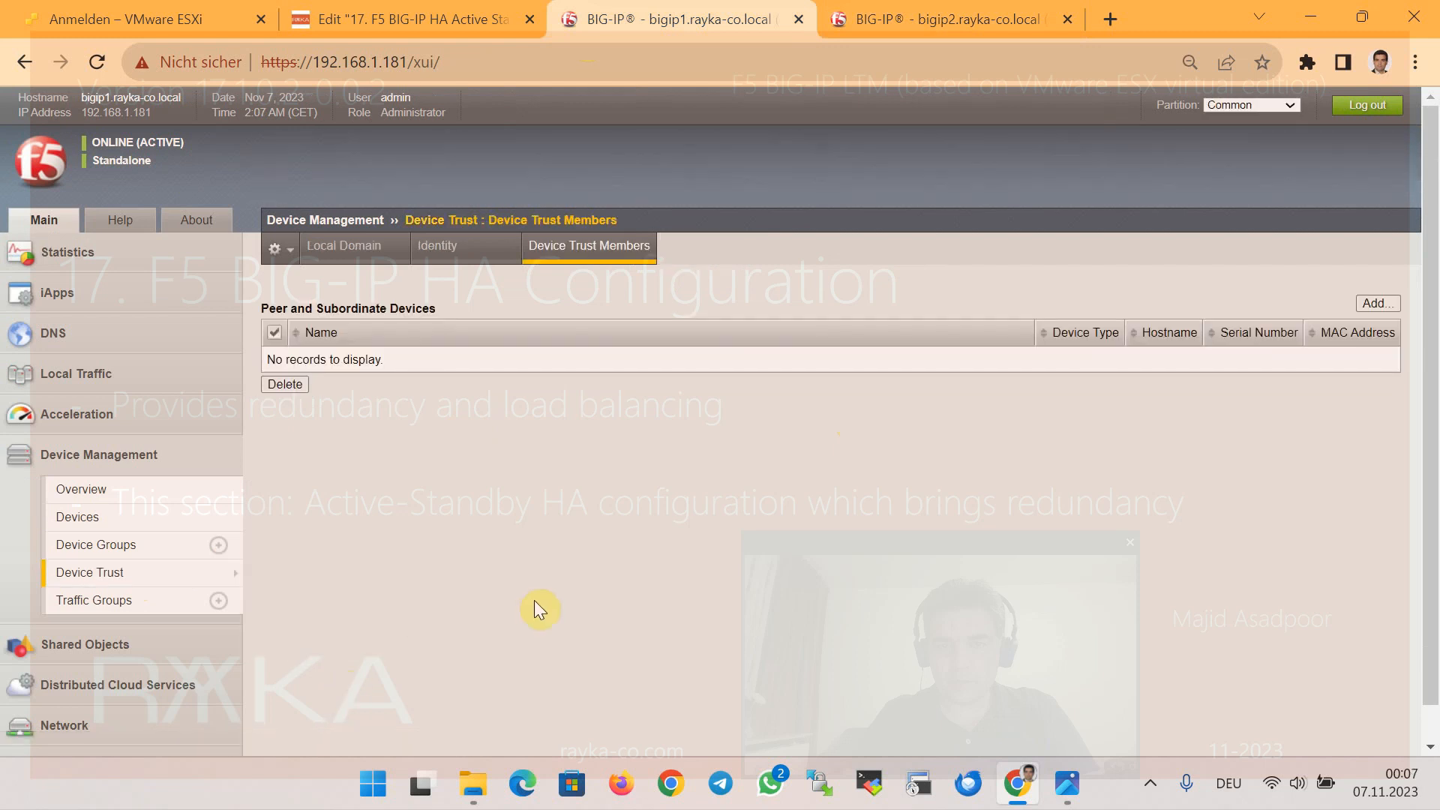
click(1376, 303)
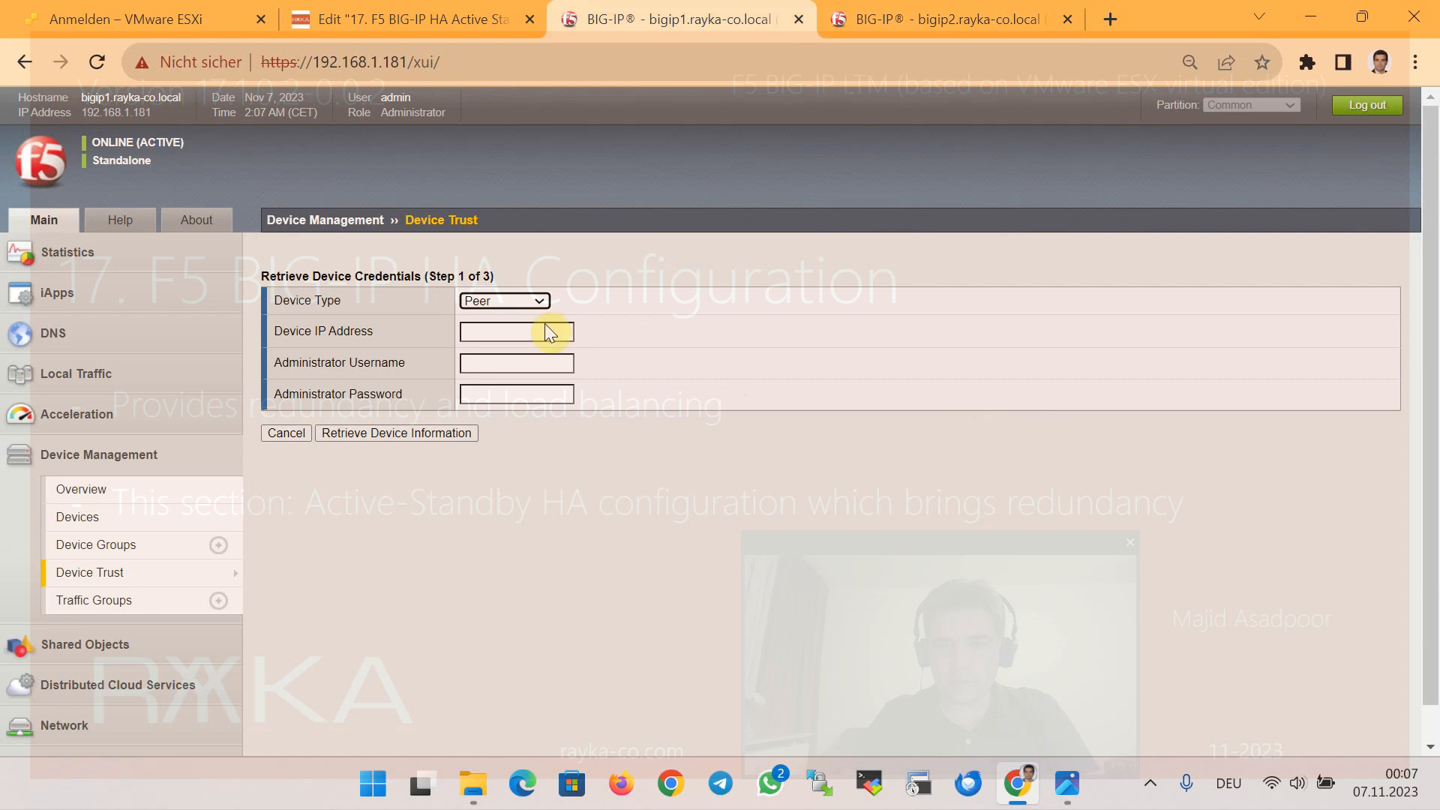
click(491, 329)
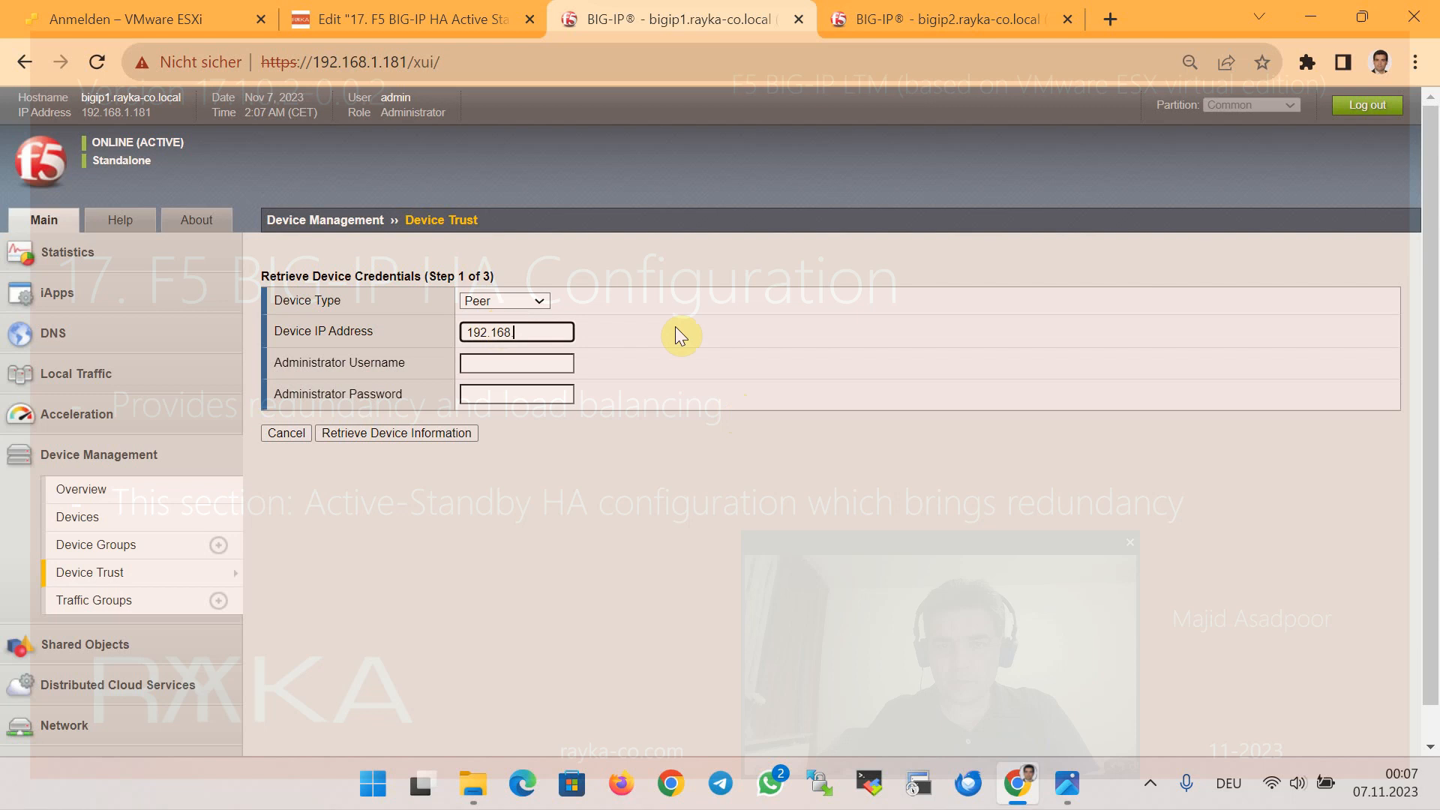
text(192.168.1.182)
click(530, 361)
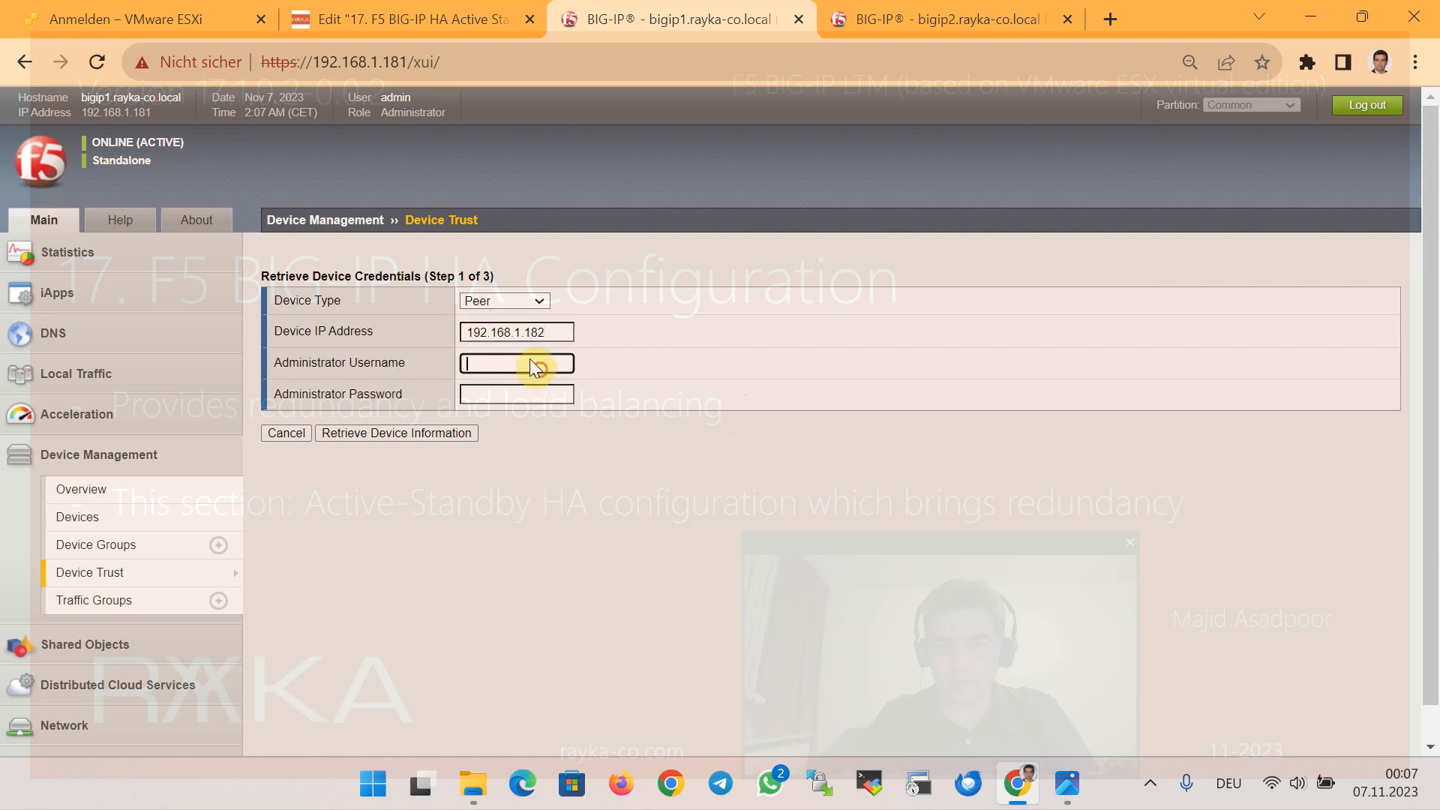
text(admin)
key(Tab)
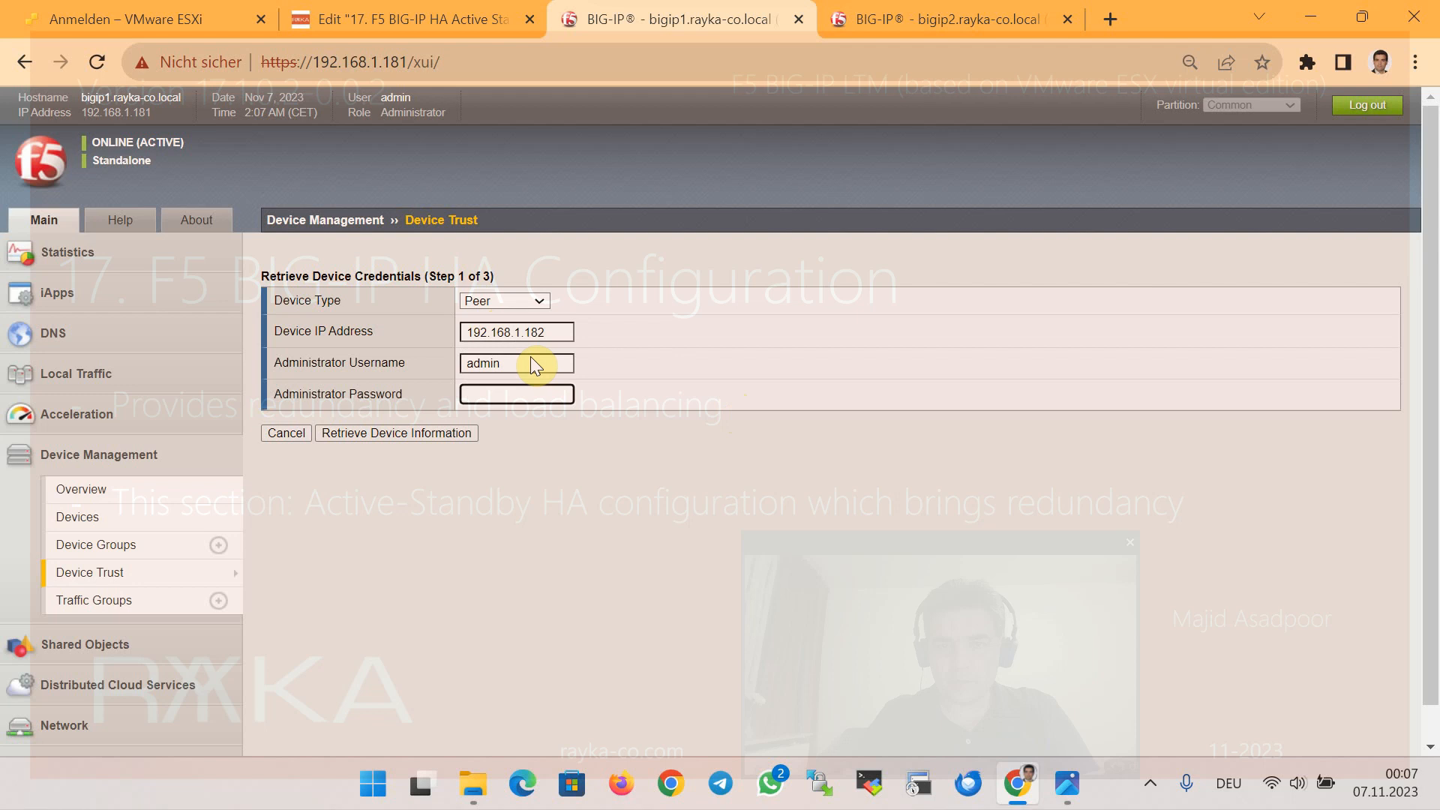
text(admin)
click(429, 435)
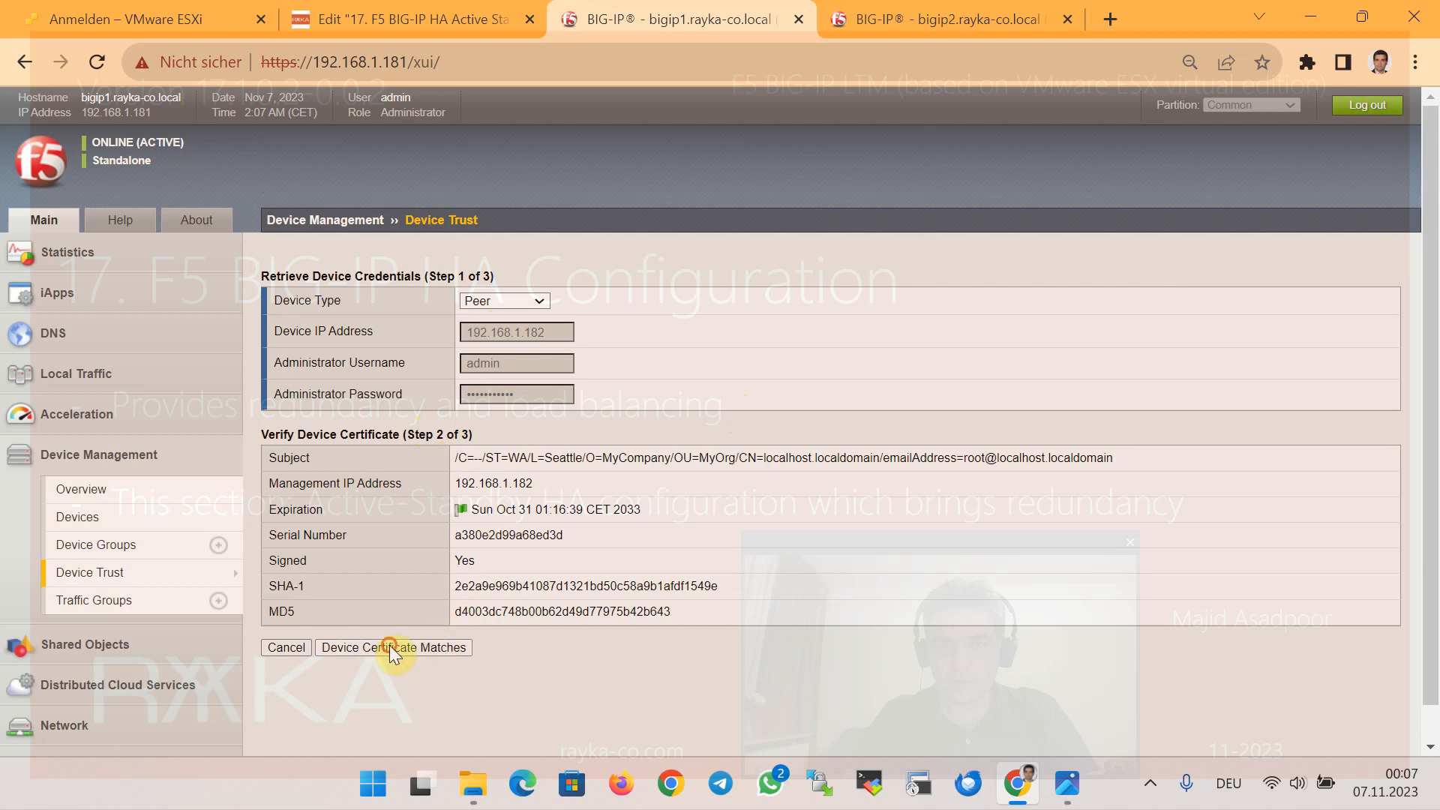
scroll(642, 554, down, 2)
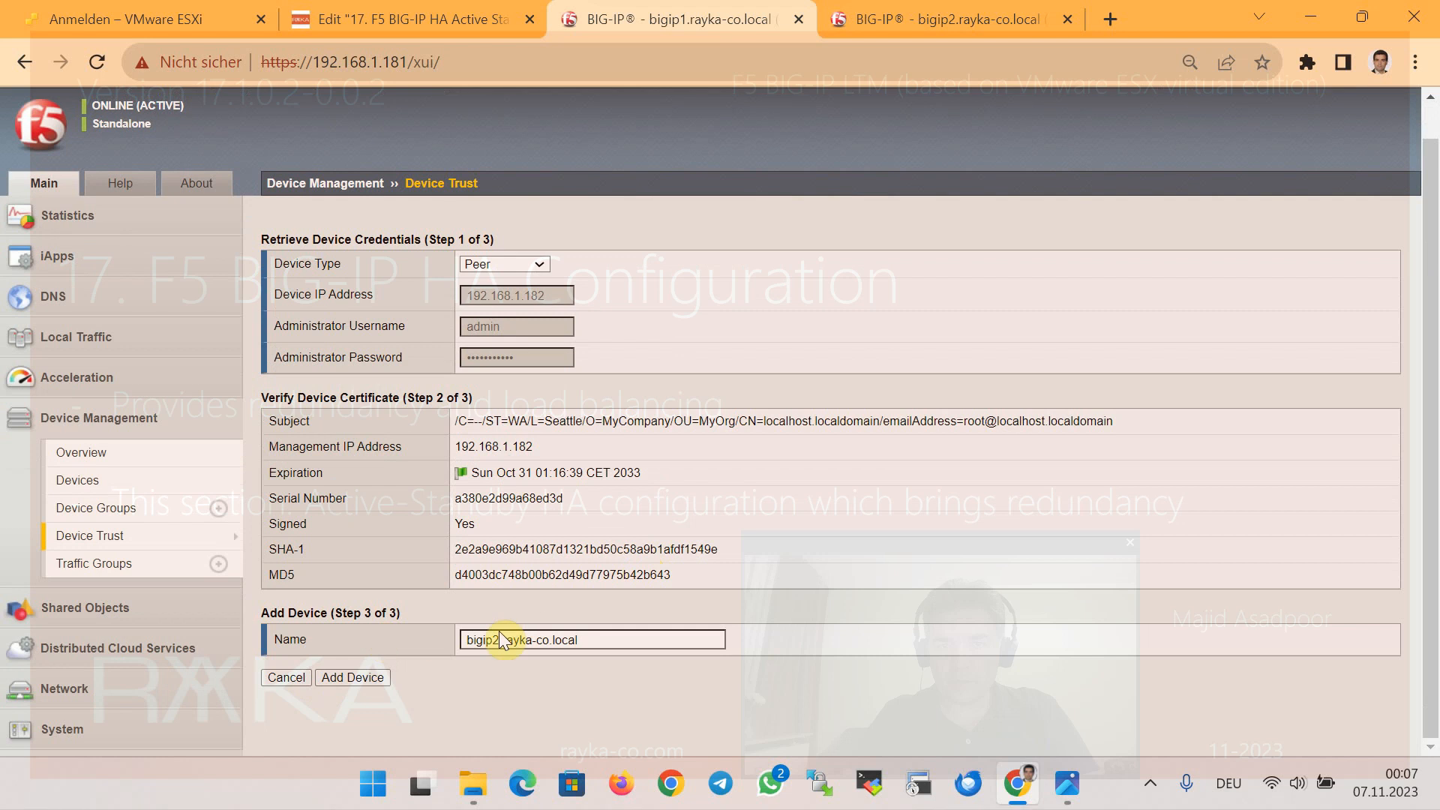
click(376, 679)
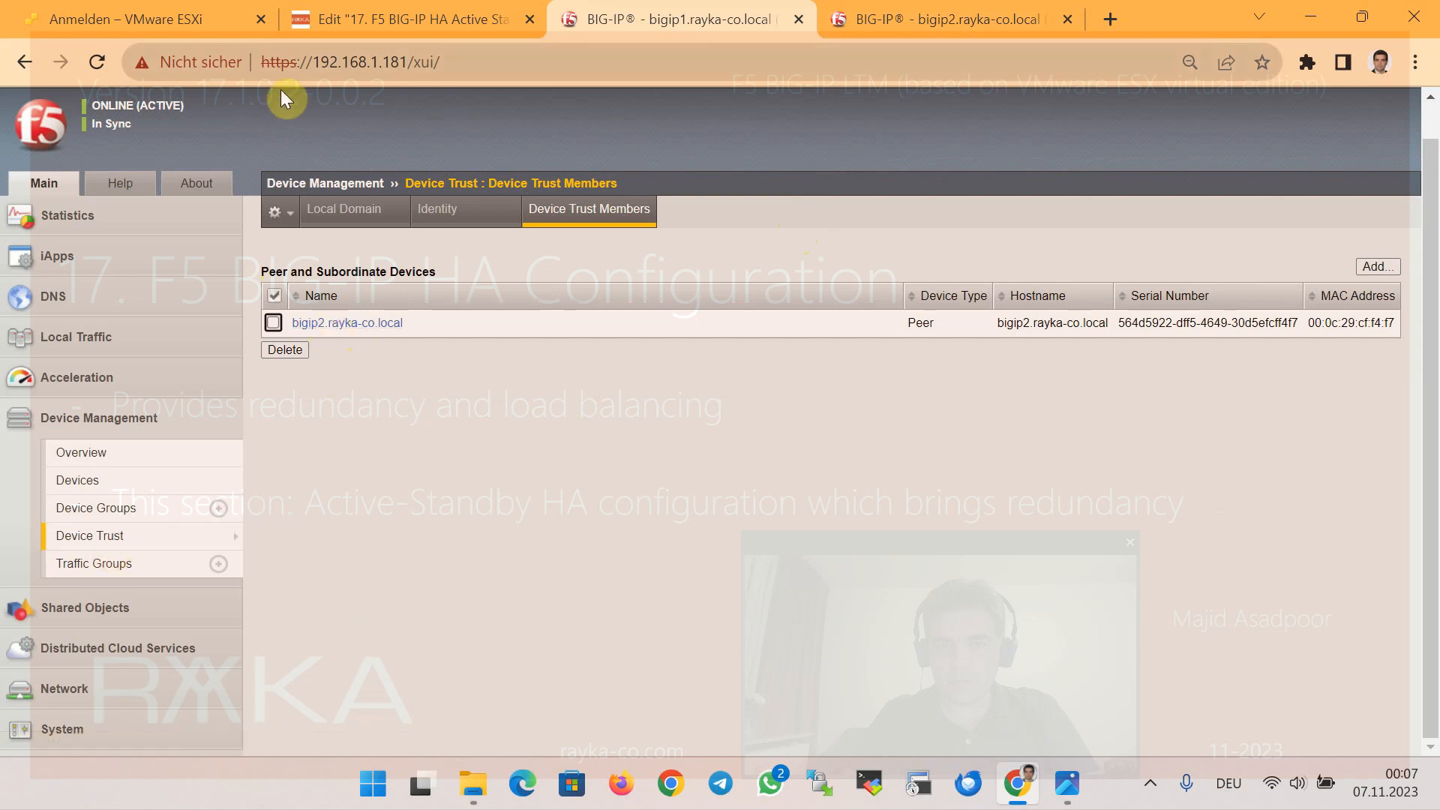
On bigip2, check that Device Trust Members lists bigip1 as a peer
click(900, 22)
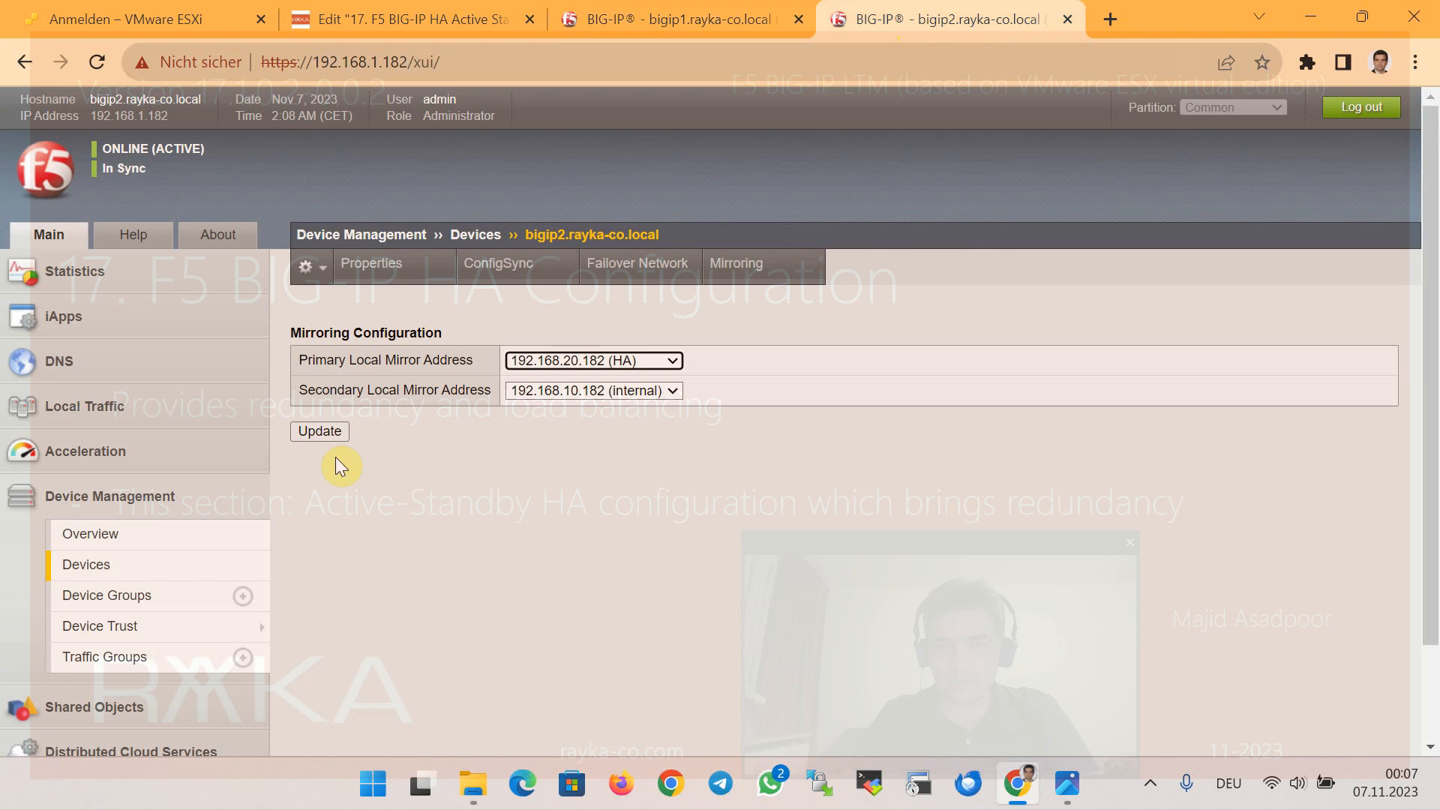
click(171, 642)
click(319, 690)
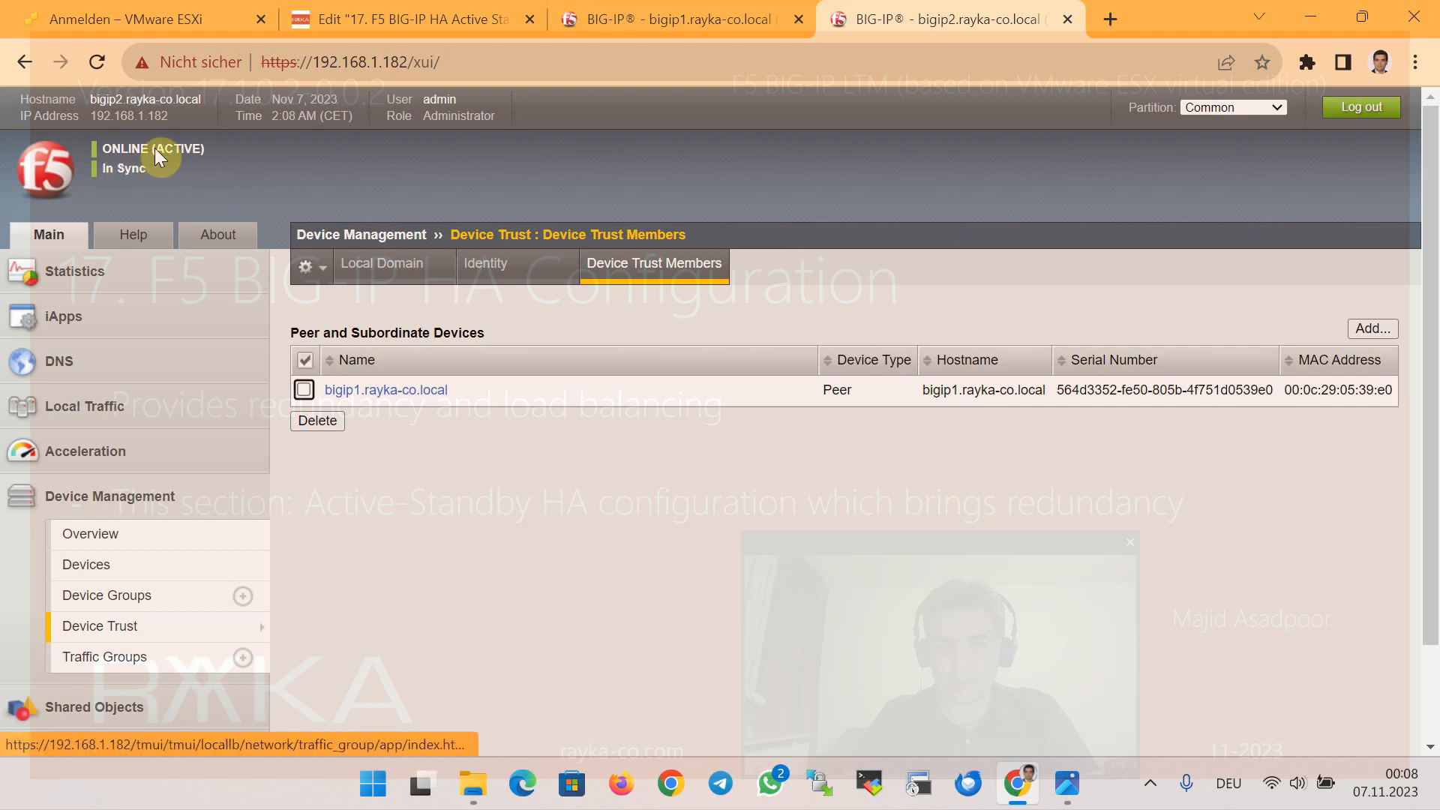
Return to bigip1 and open its Device Group list
click(738, 26)
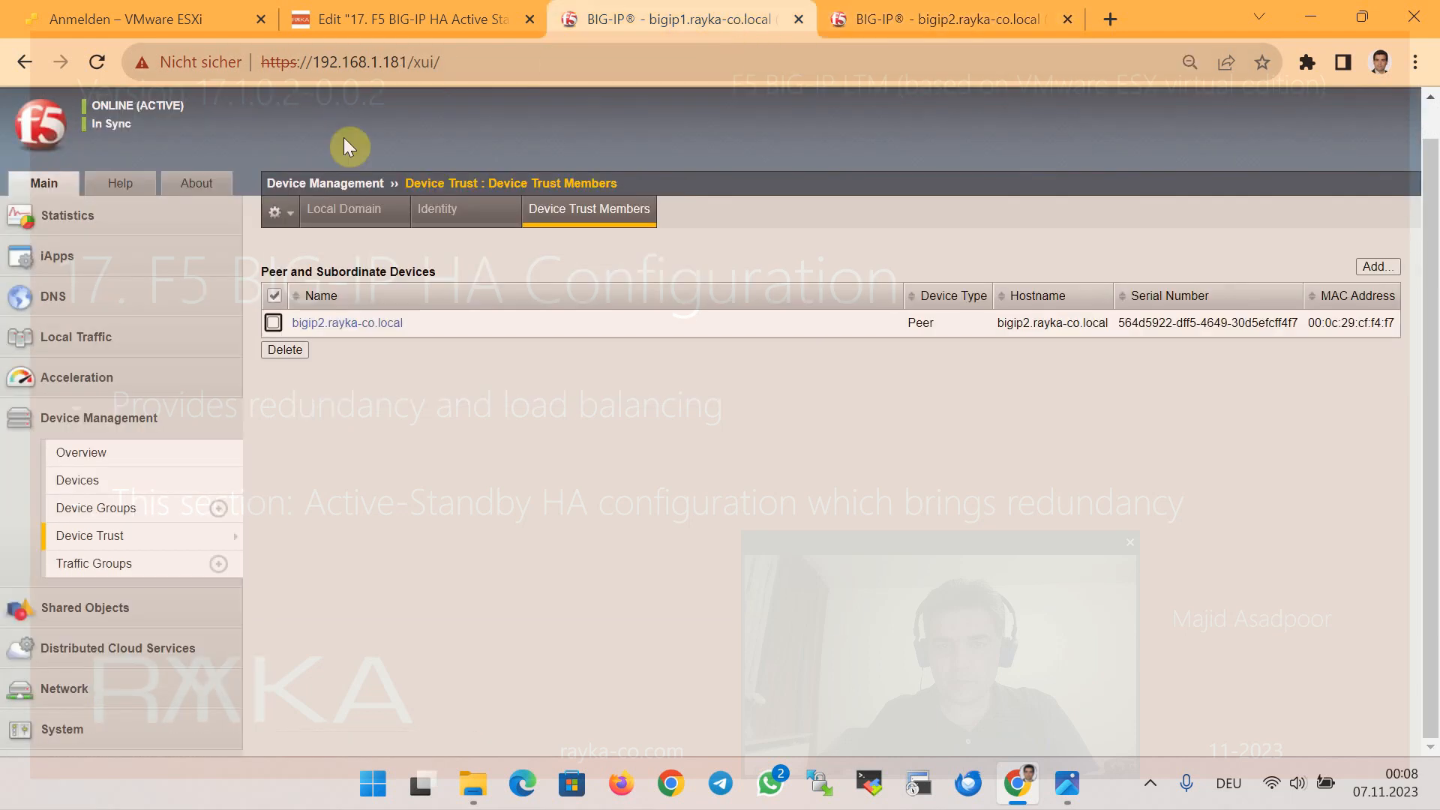
click(870, 24)
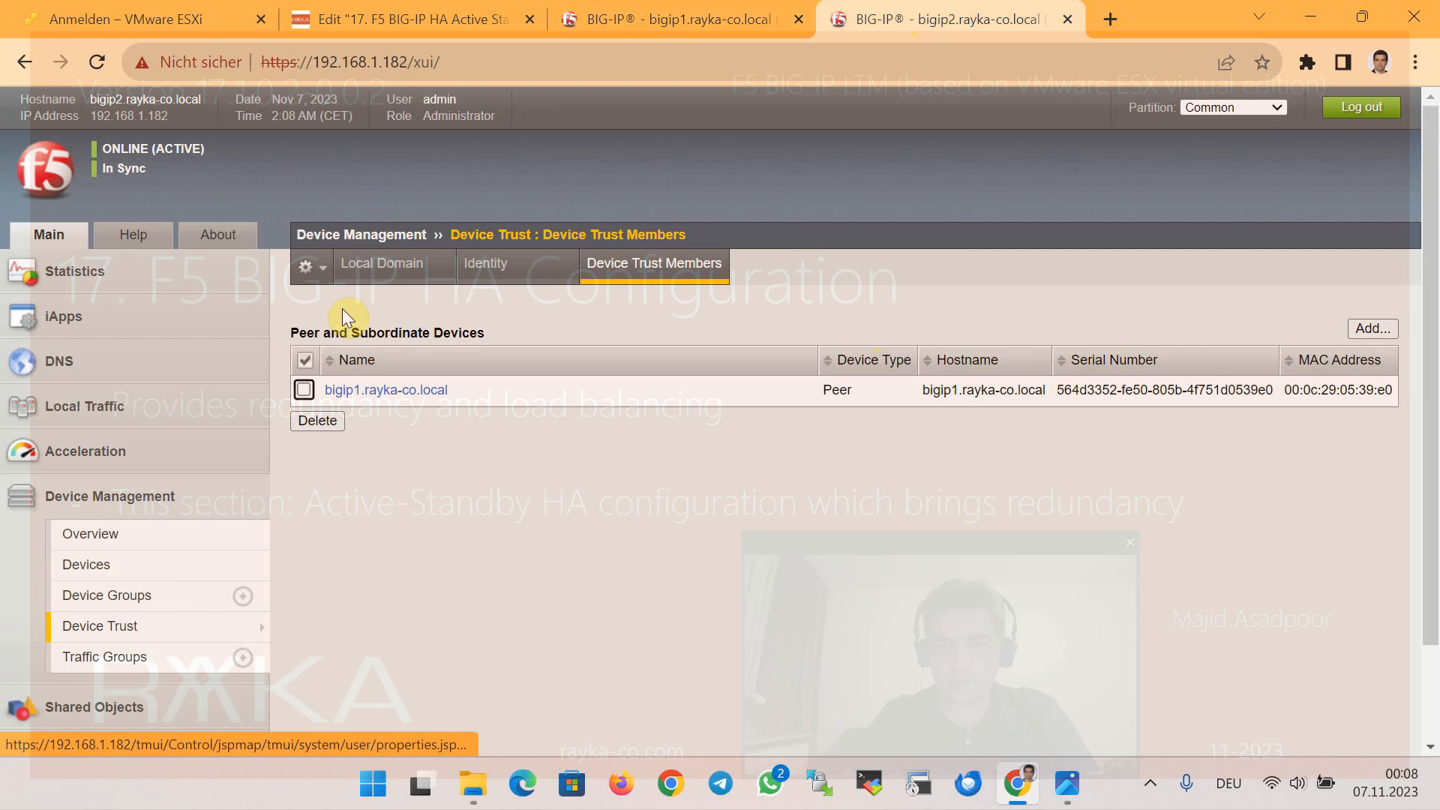
click(630, 19)
click(139, 517)
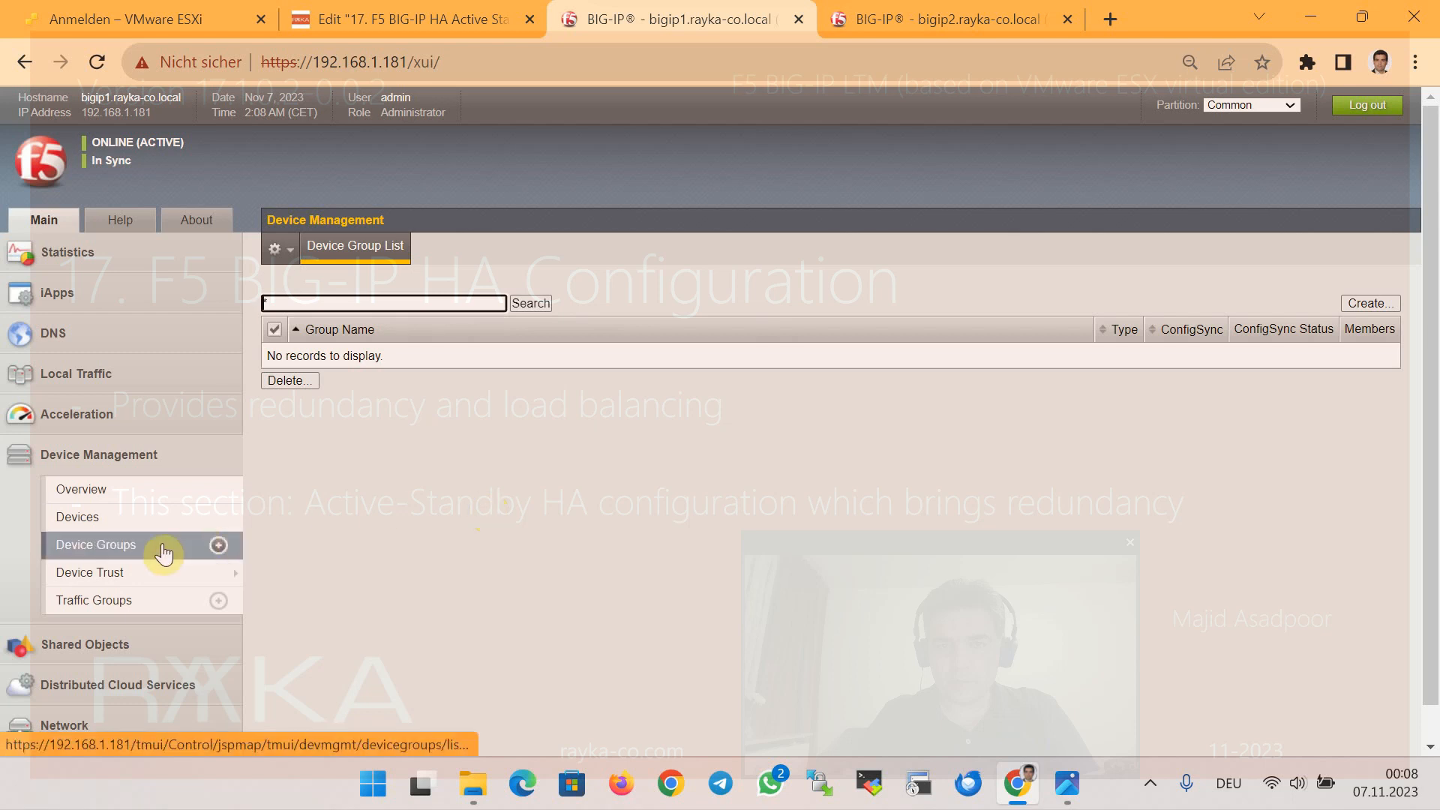
Start a new device group named device_group1 of type Sync-Failover
mouse_move(187, 572)
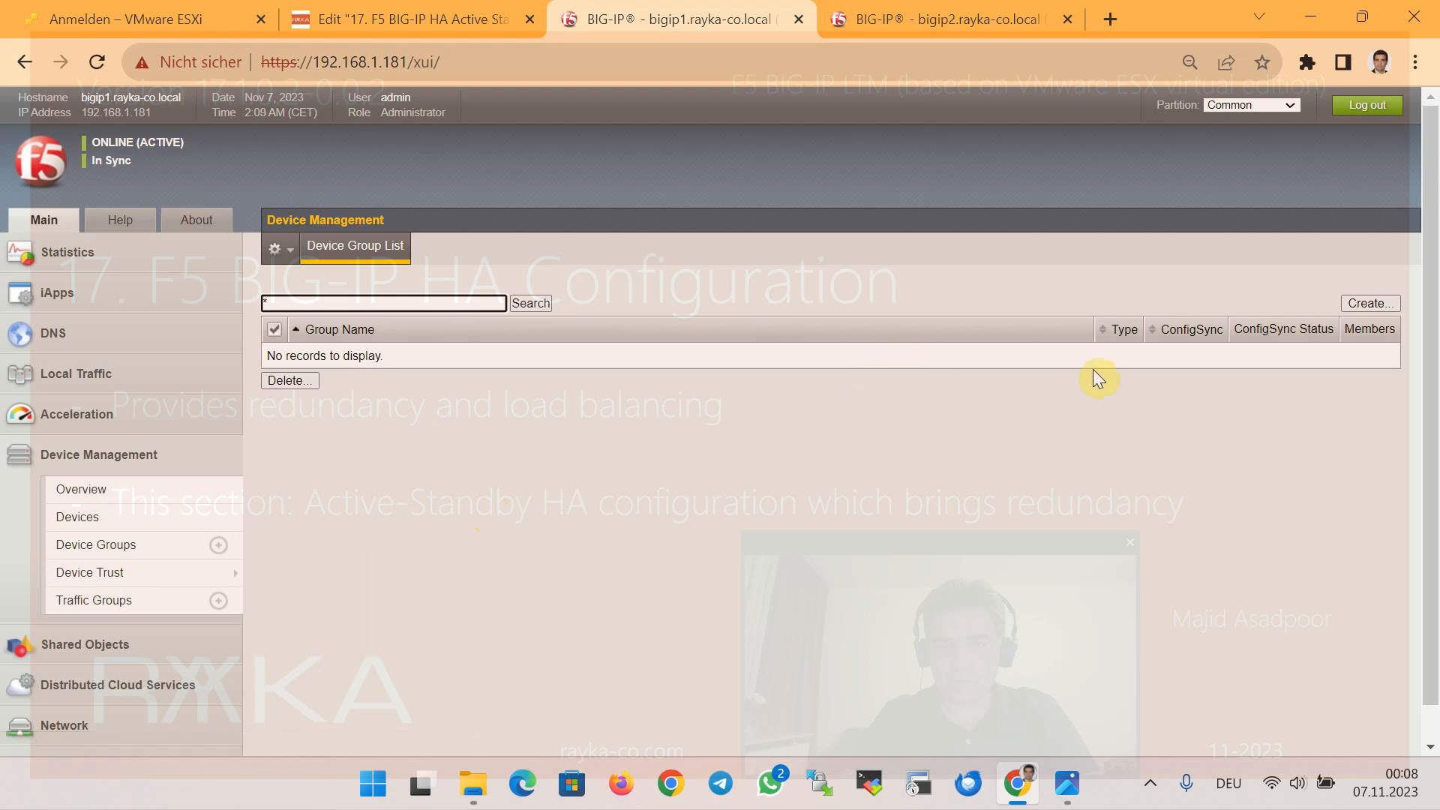
click(1371, 303)
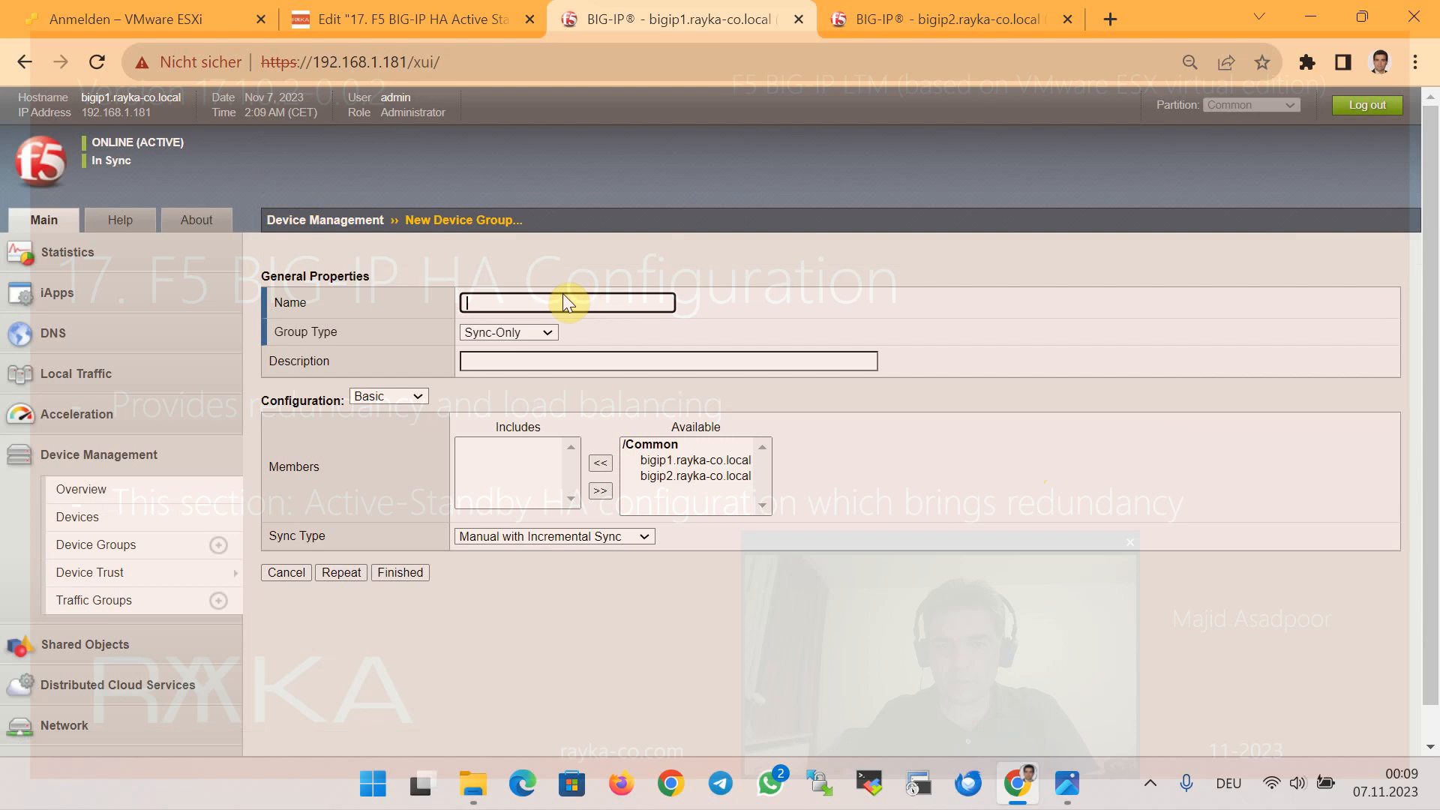
text(device_group1)
click(535, 332)
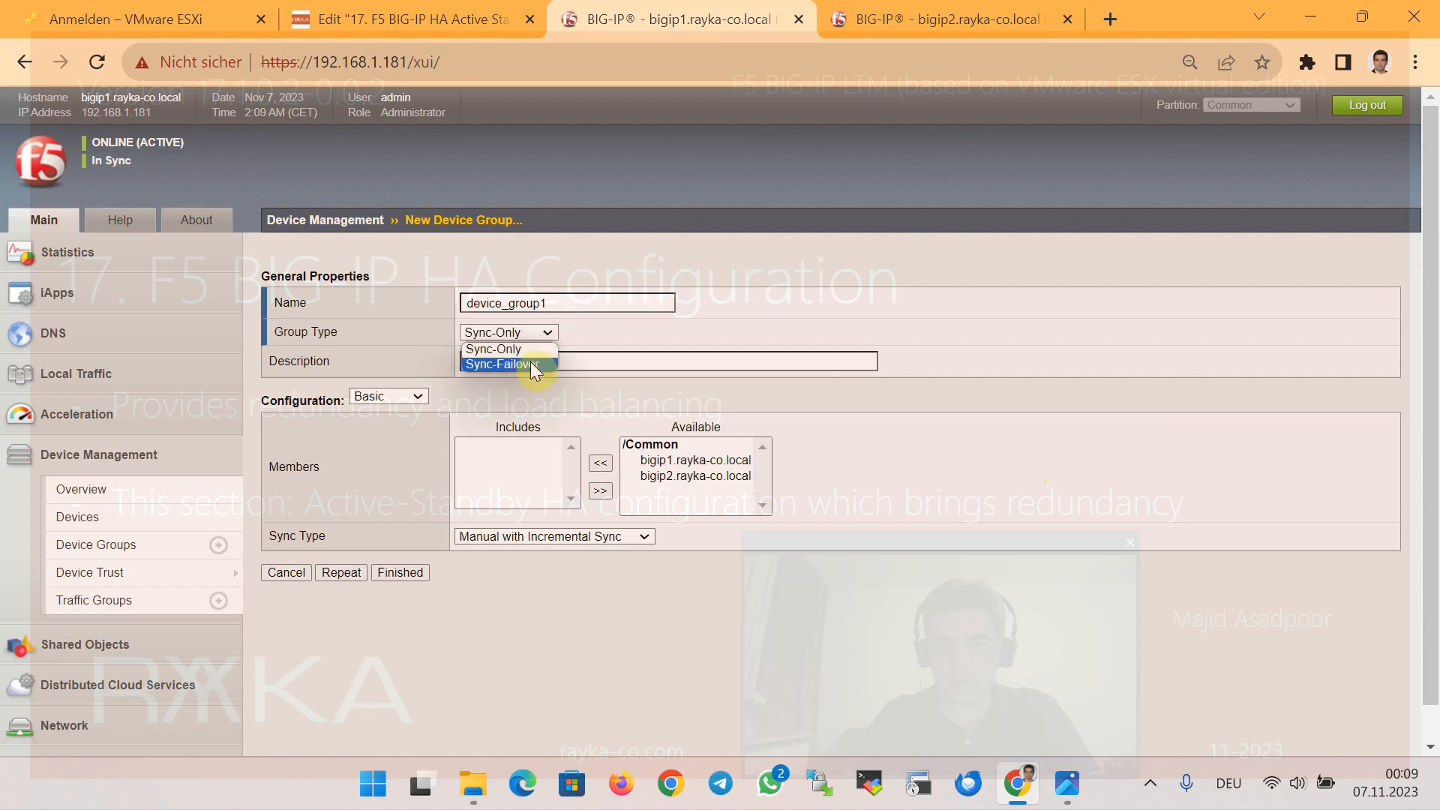
click(530, 364)
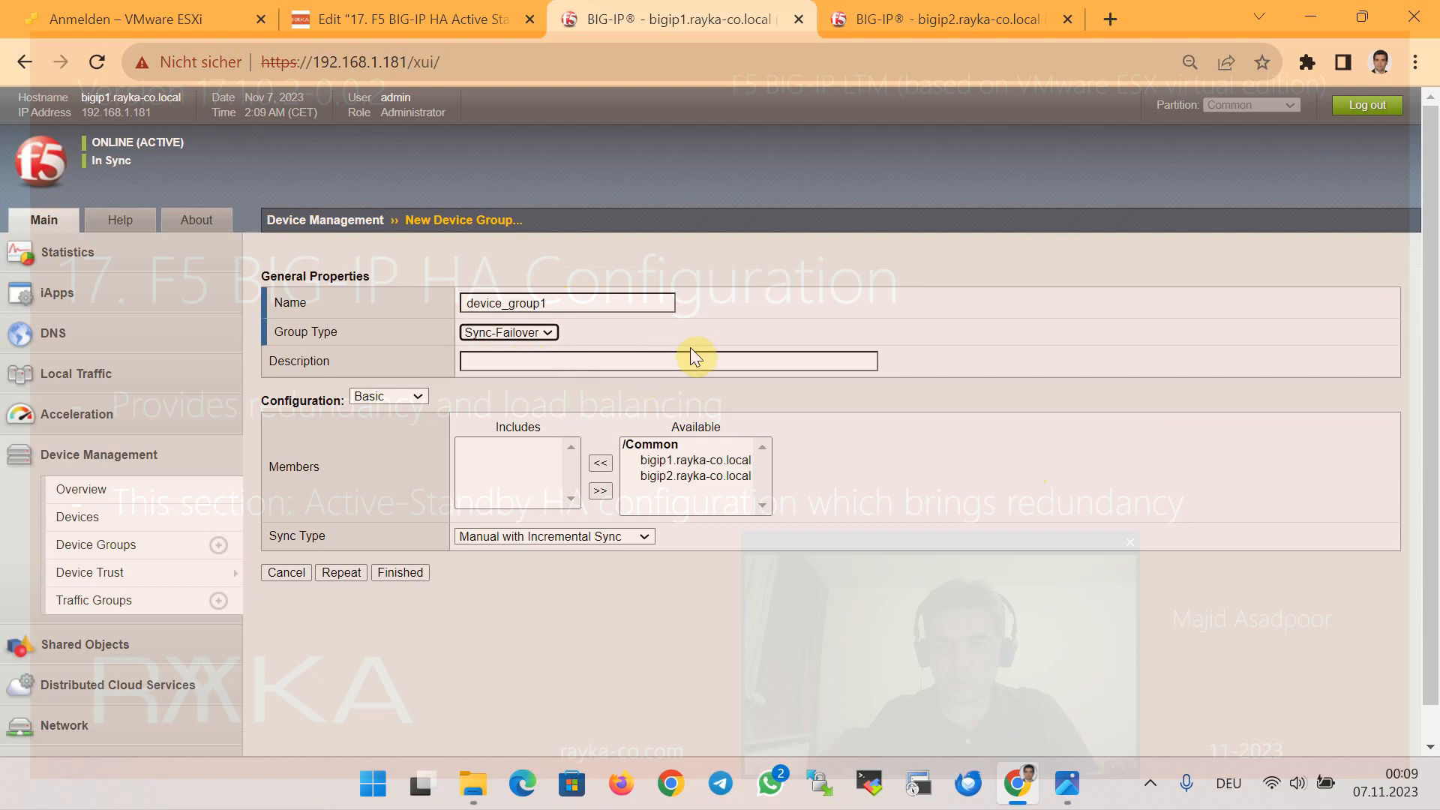
Include bigip1 and bigip2 as members, keep Manual with Incremental Sync, and finish
click(698, 459)
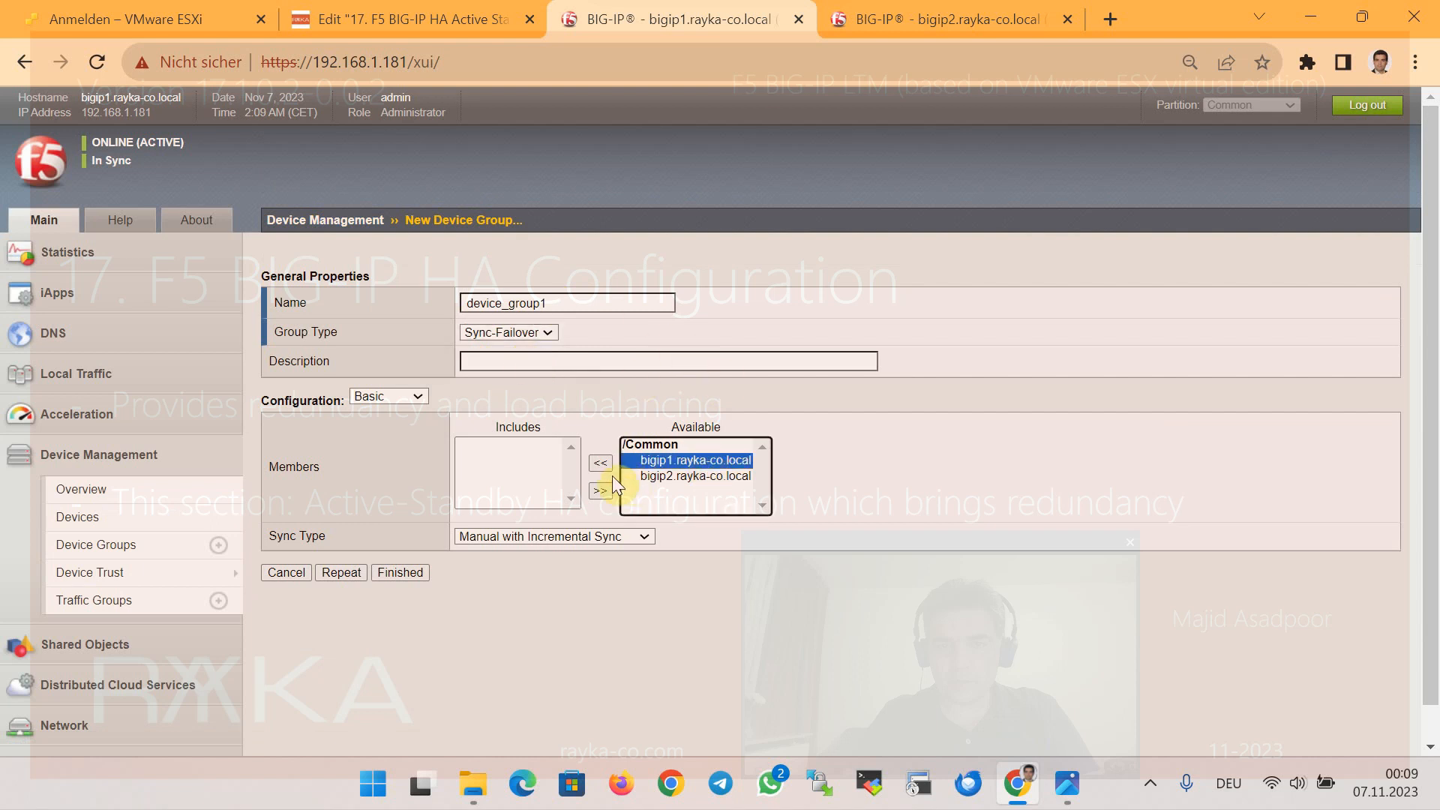
click(602, 467)
click(701, 459)
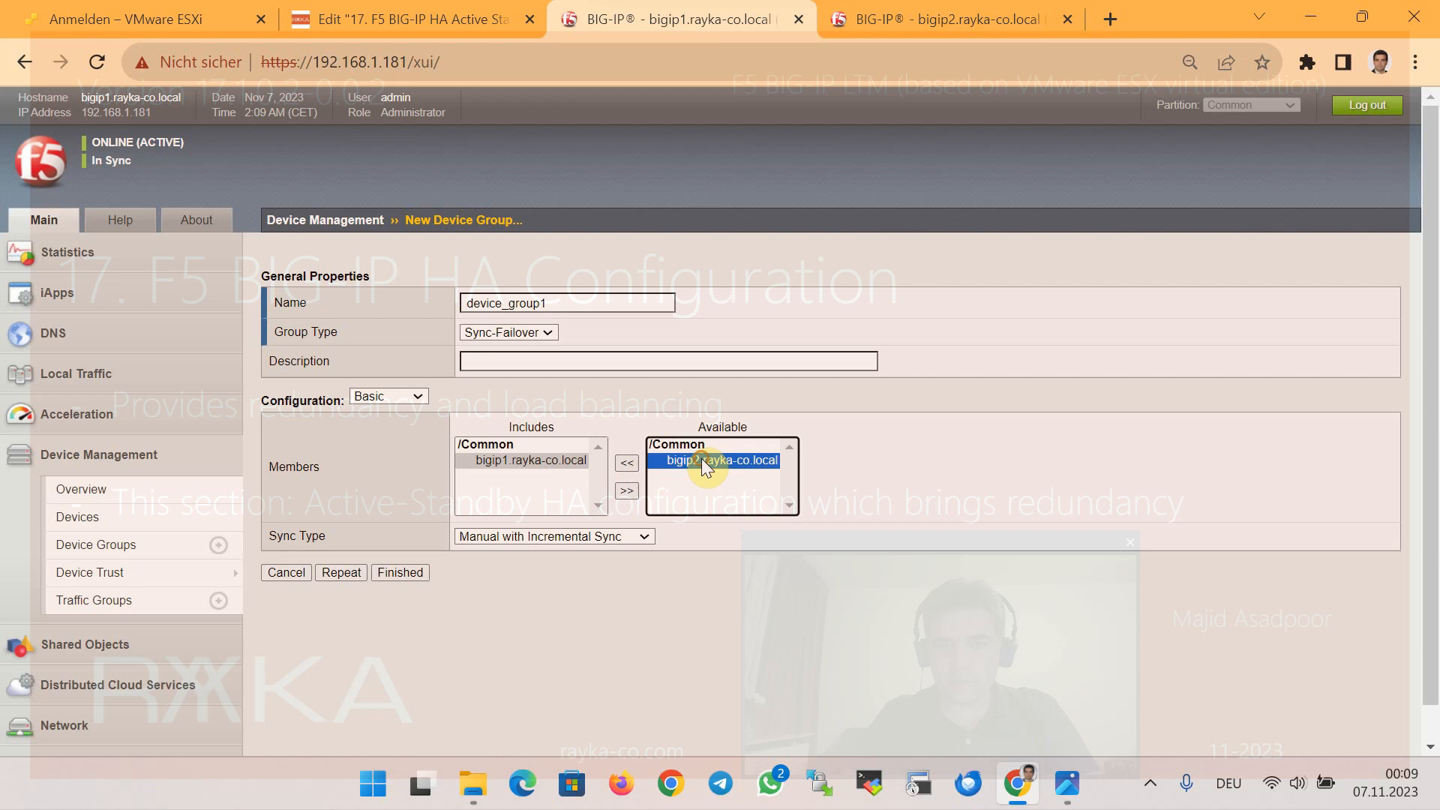
click(623, 466)
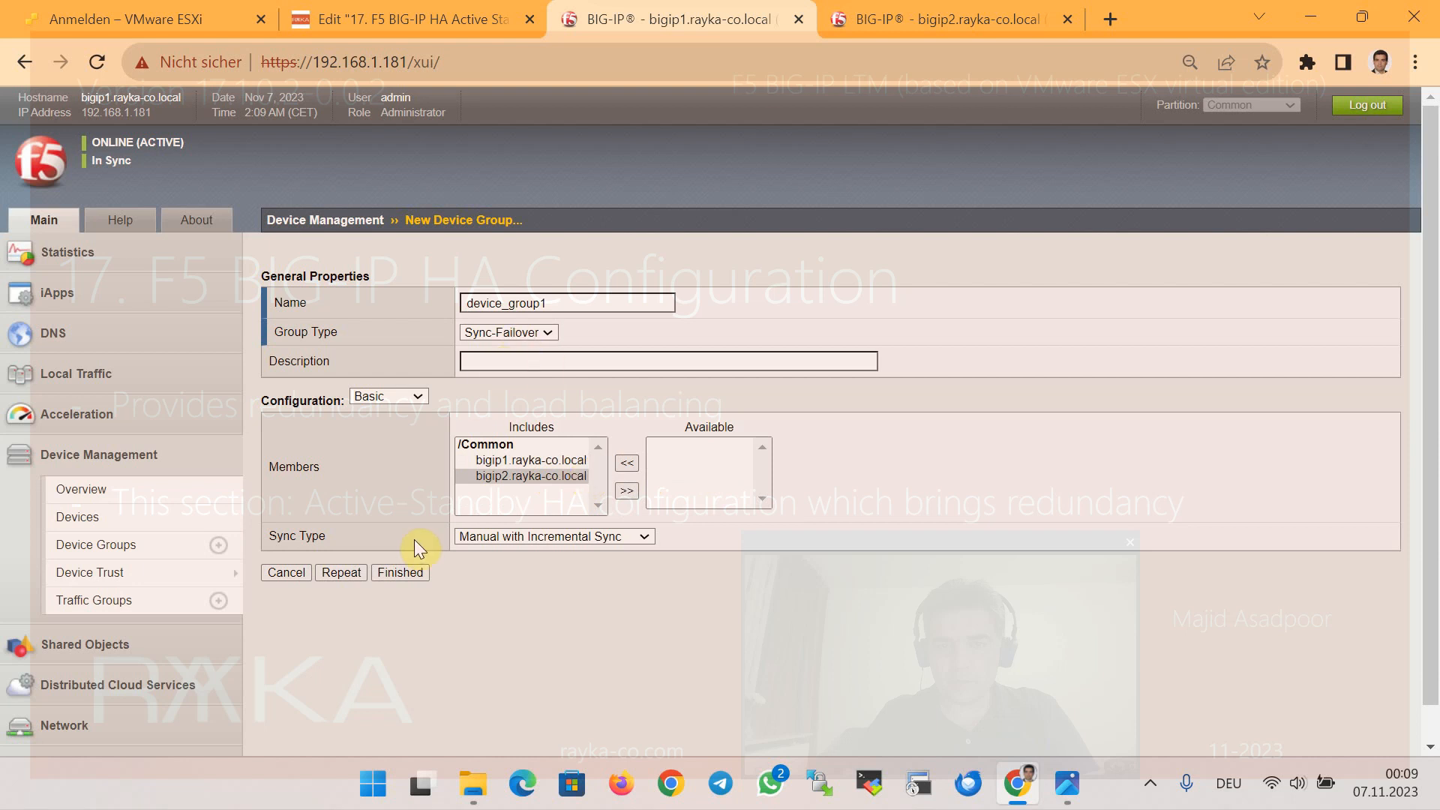
click(553, 537)
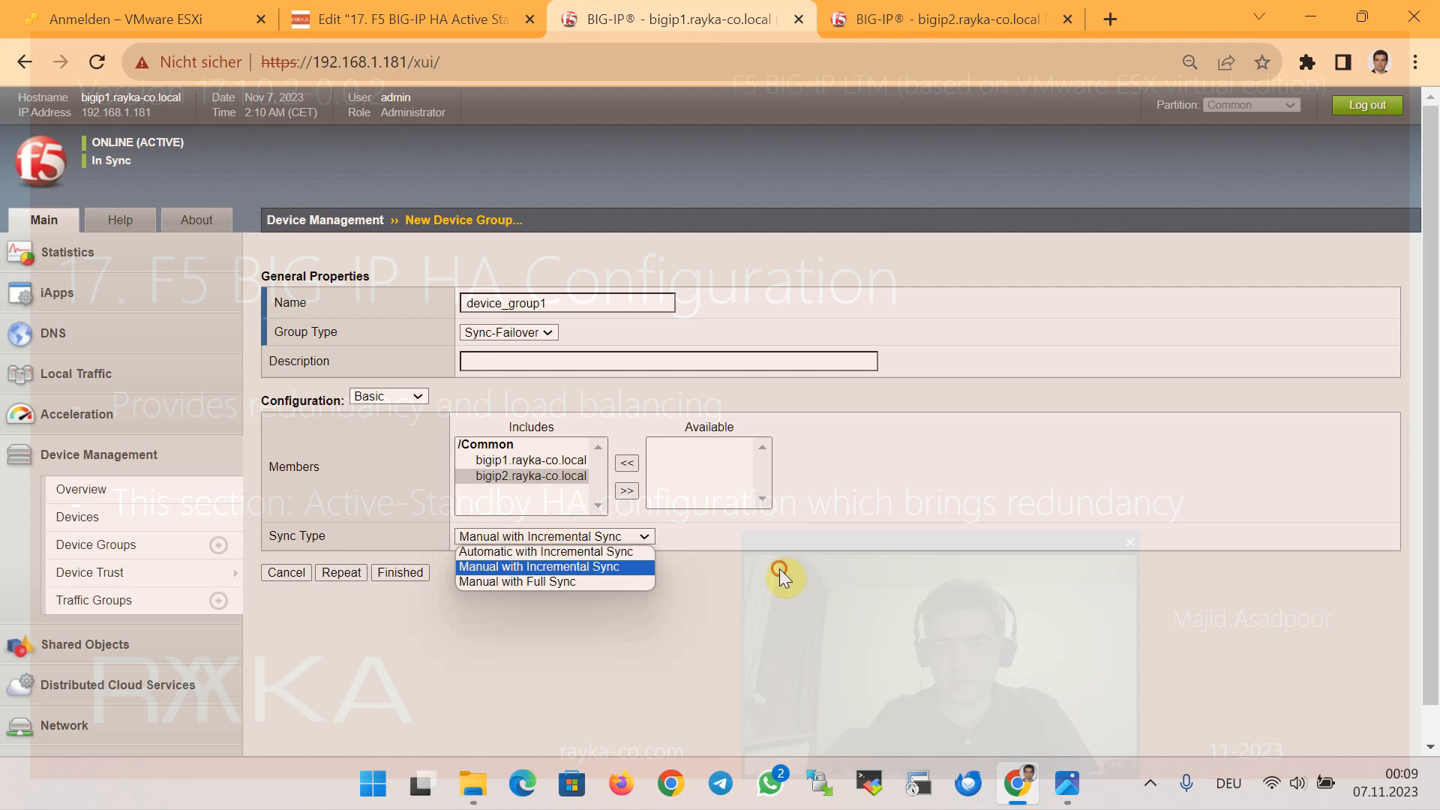
click(752, 572)
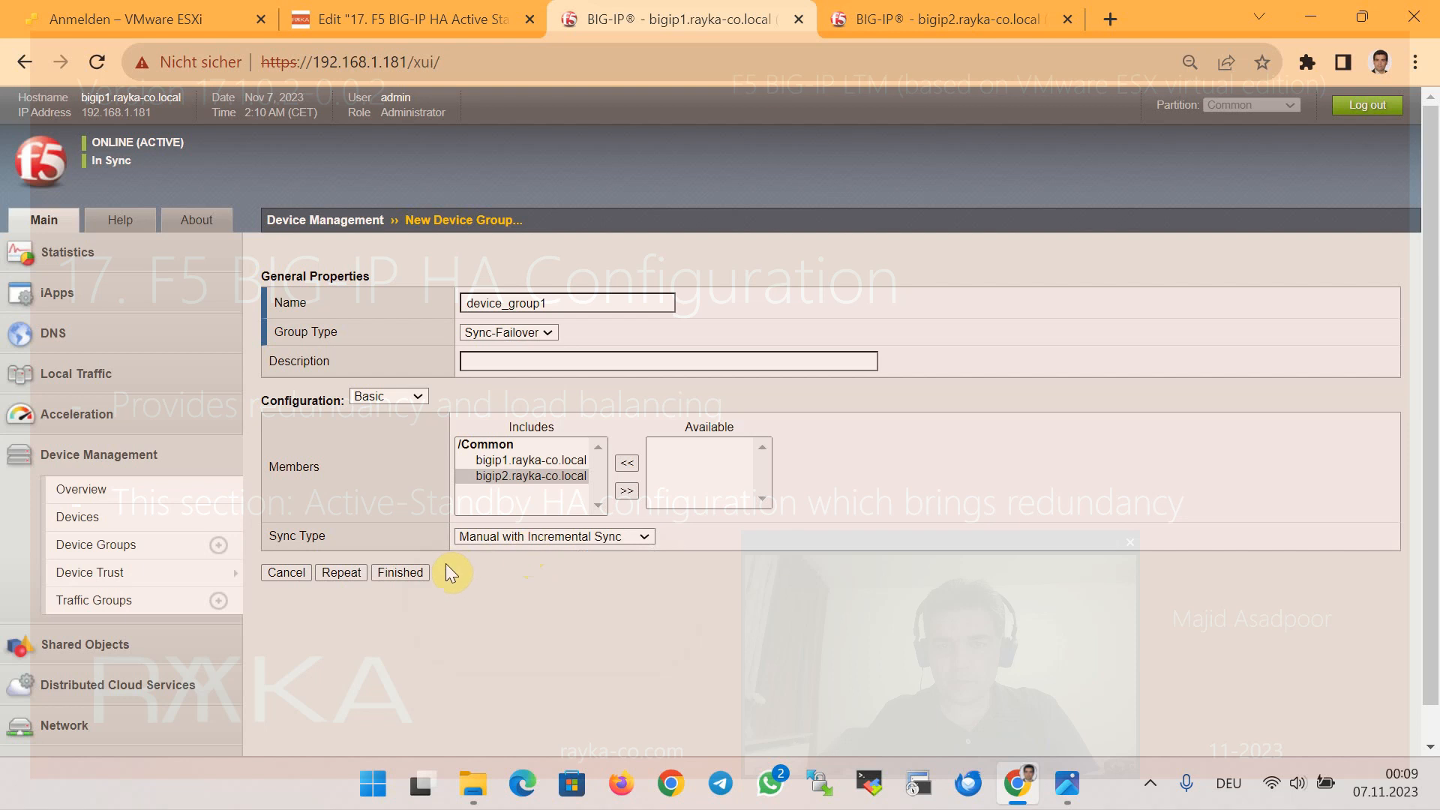
click(523, 539)
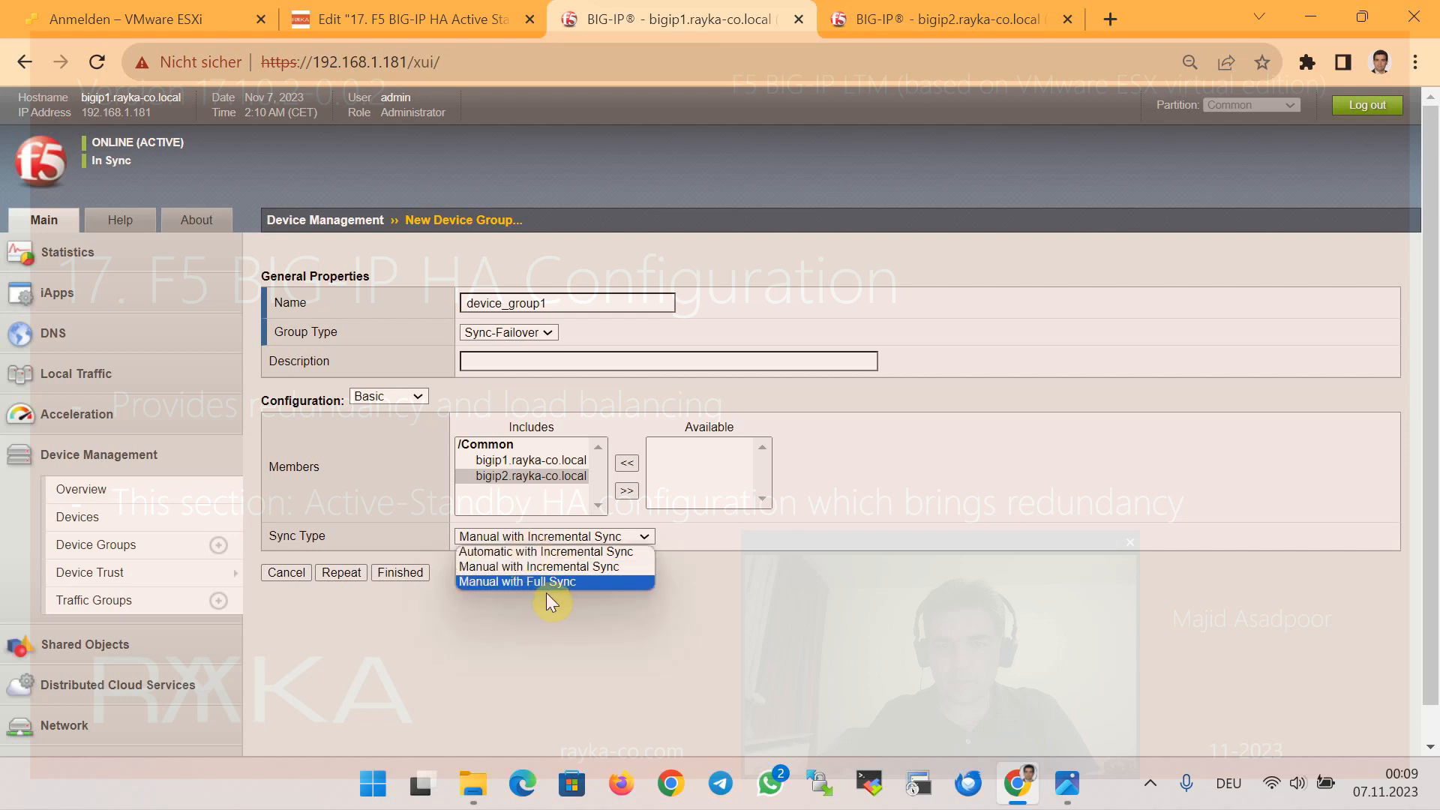
click(537, 636)
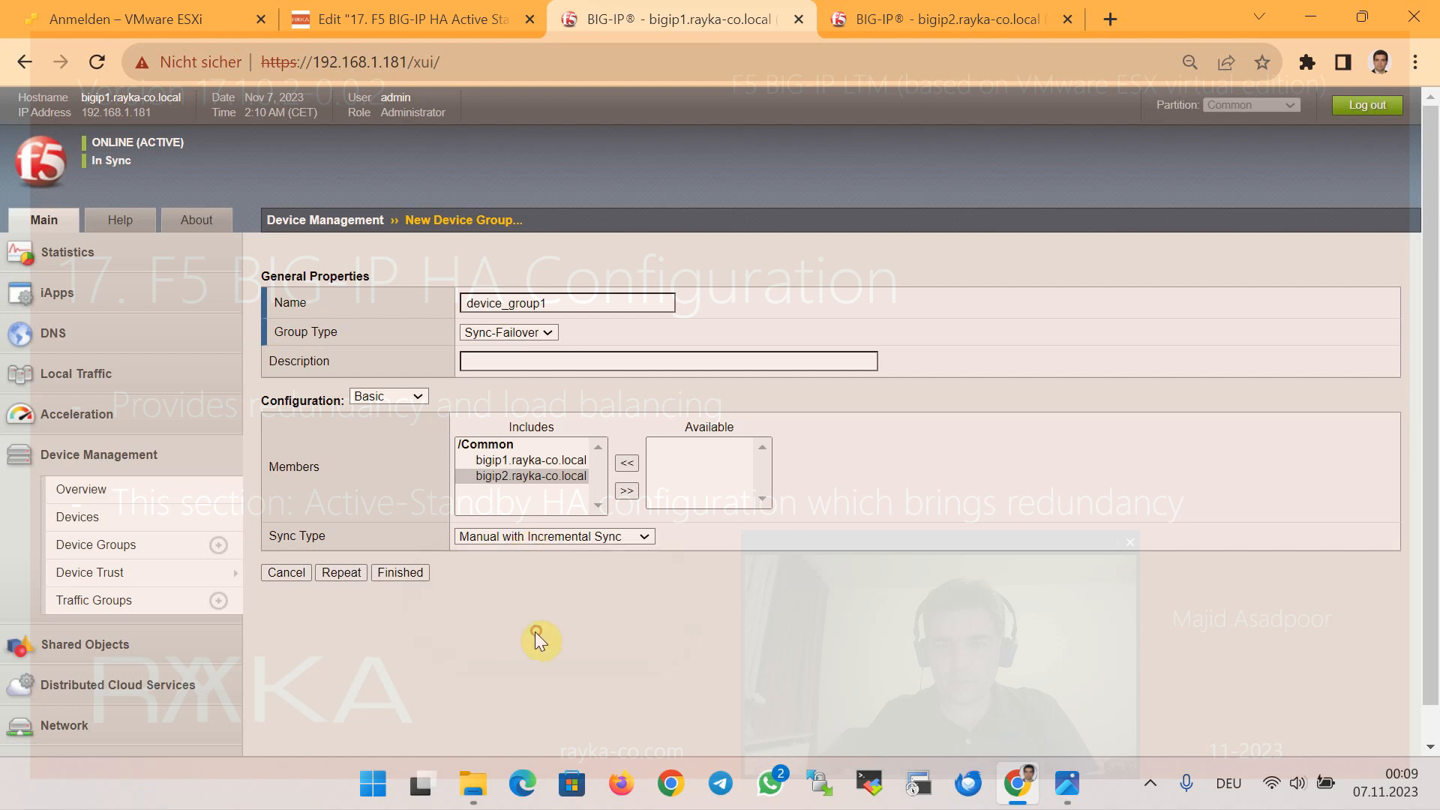
click(404, 570)
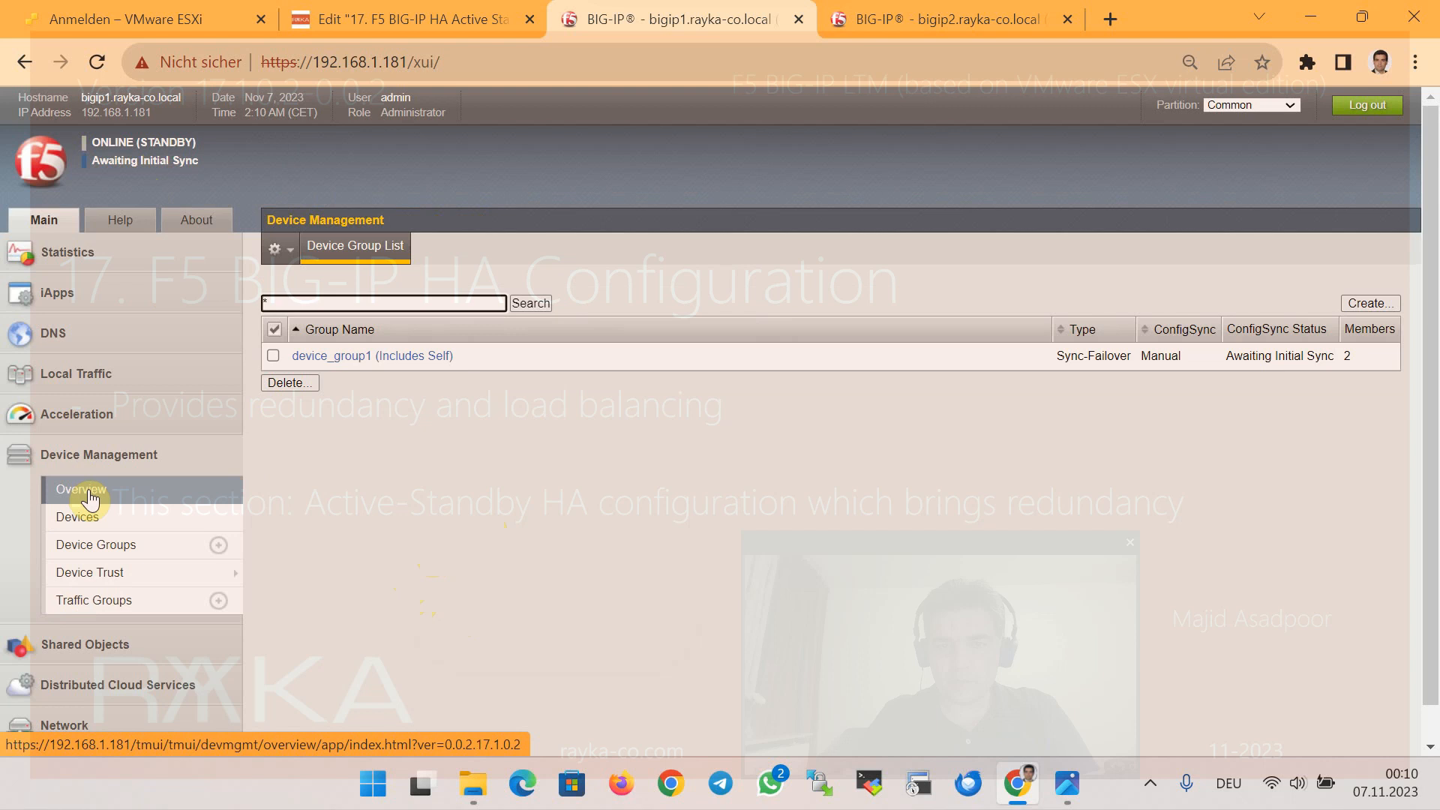
Push bigip1's configuration to device_group1
click(159, 169)
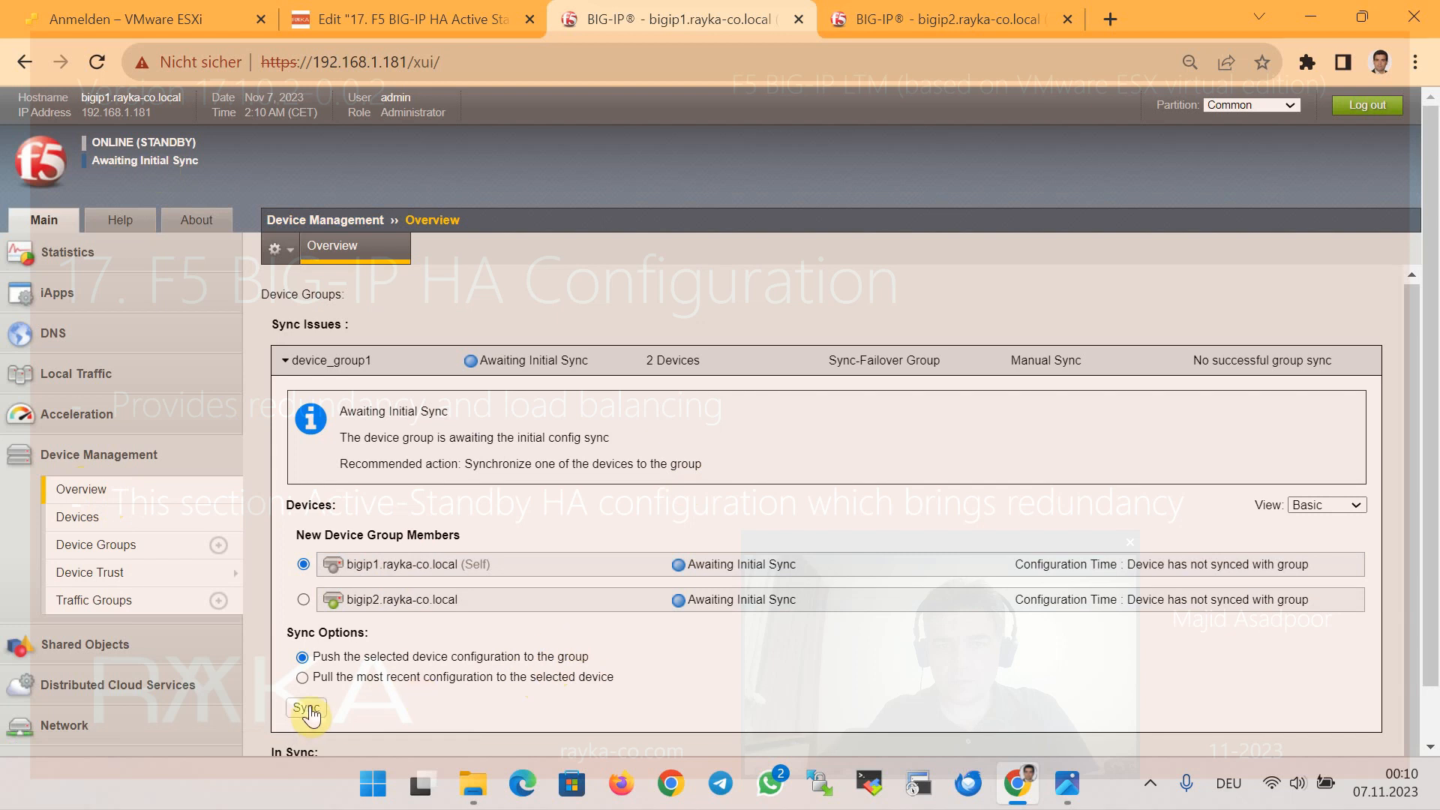
scroll(375, 663, down, 1)
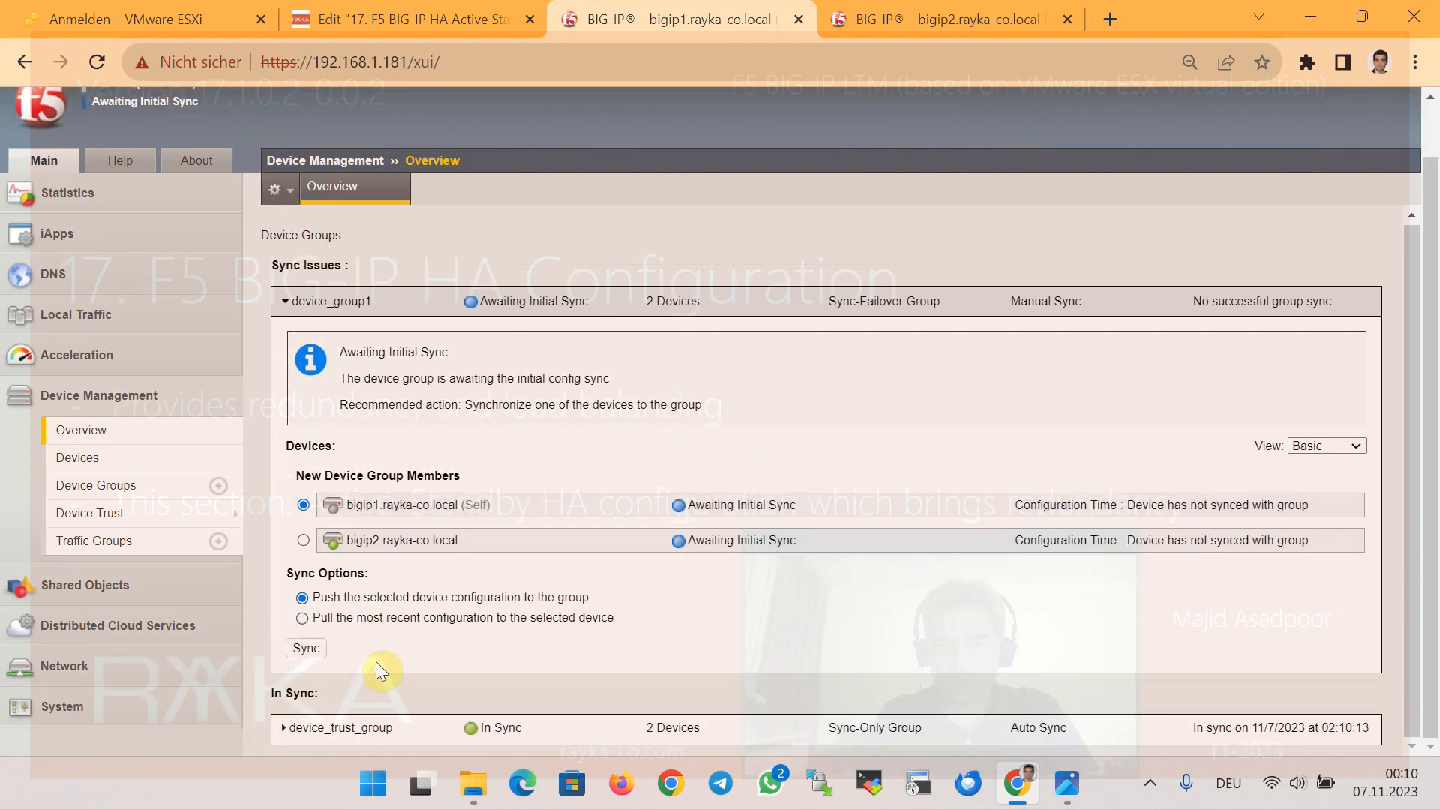
click(306, 648)
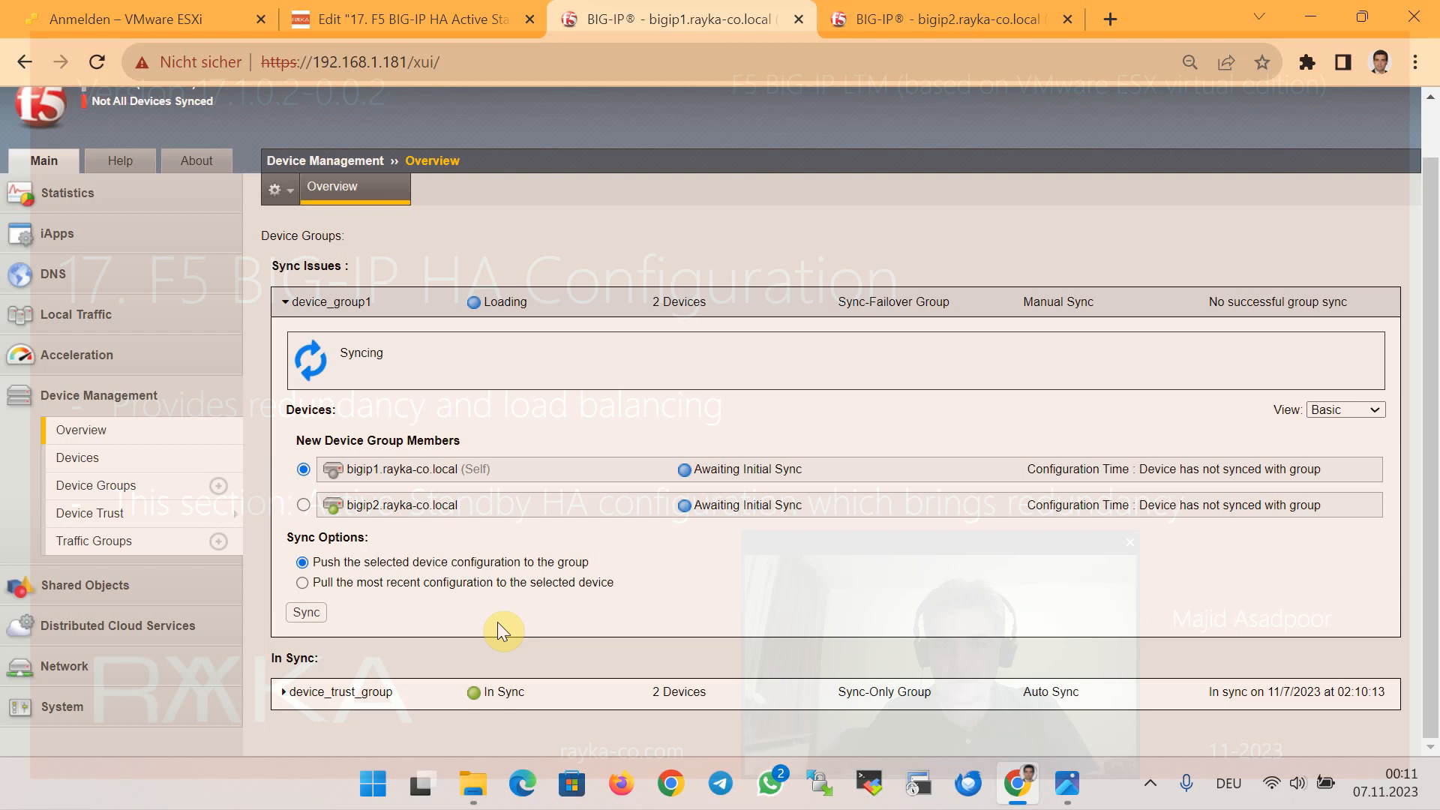
Verify device_group1 shows In Sync, then move to the bigip2 session
scroll(202, 589, up, 1)
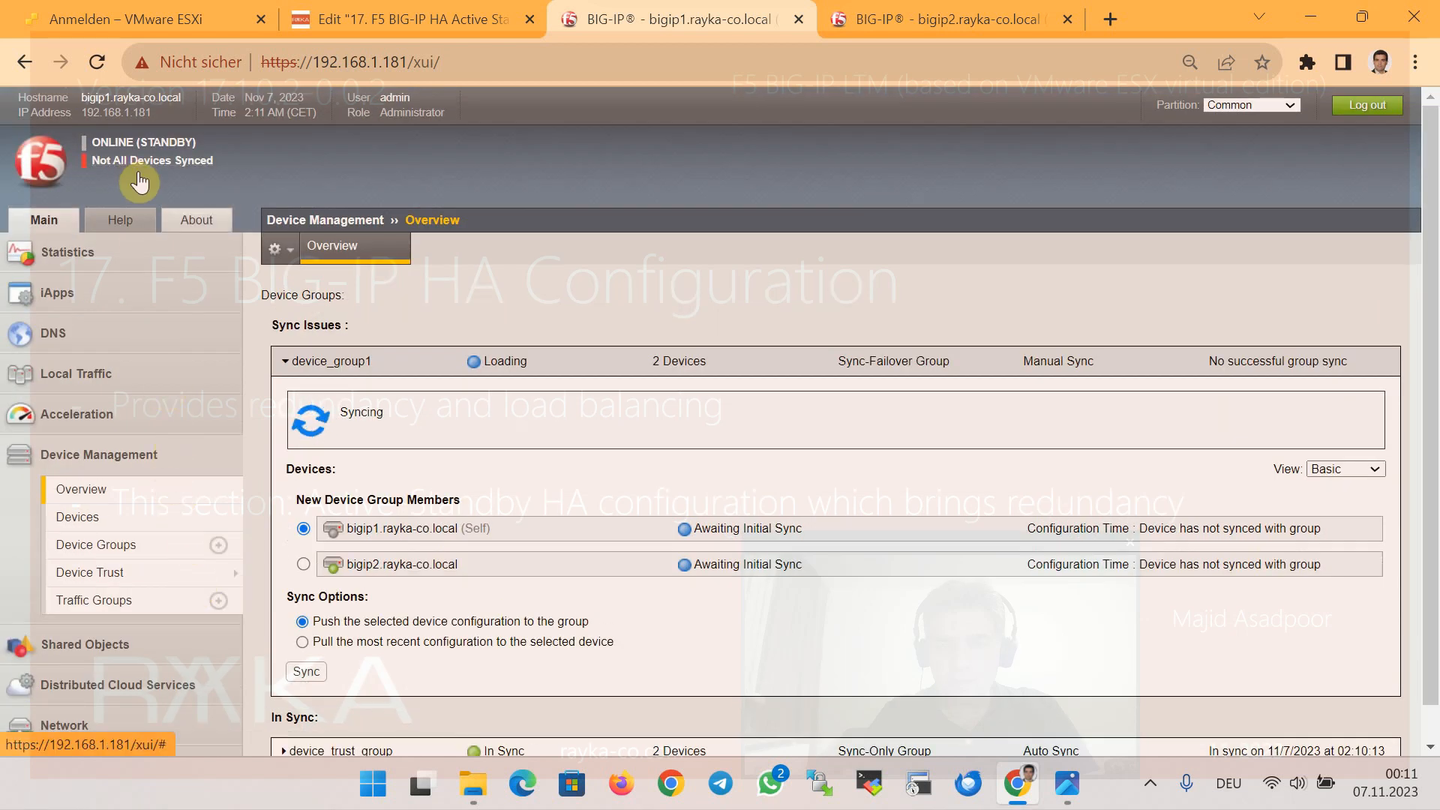
scroll(705, 390, down, 1)
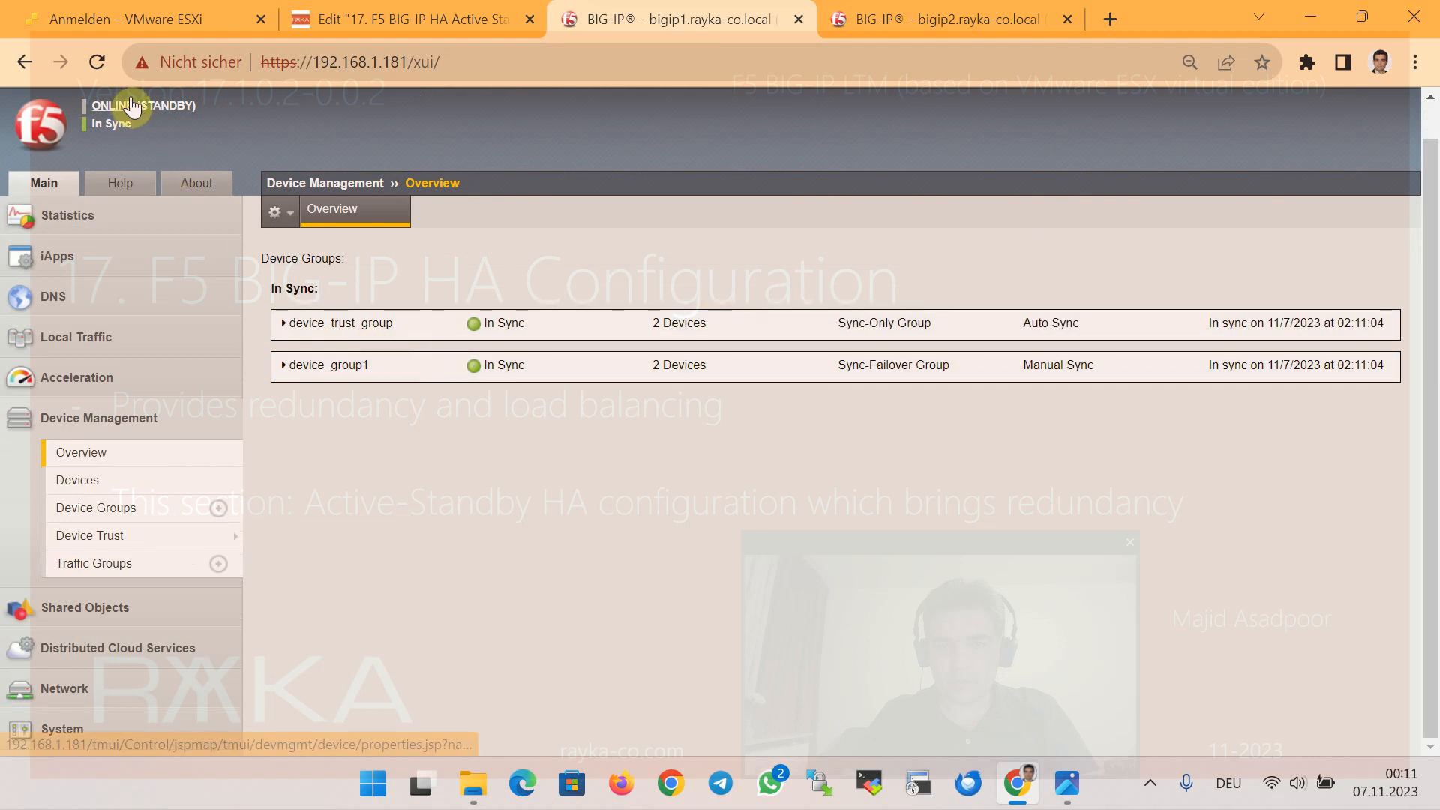
click(125, 127)
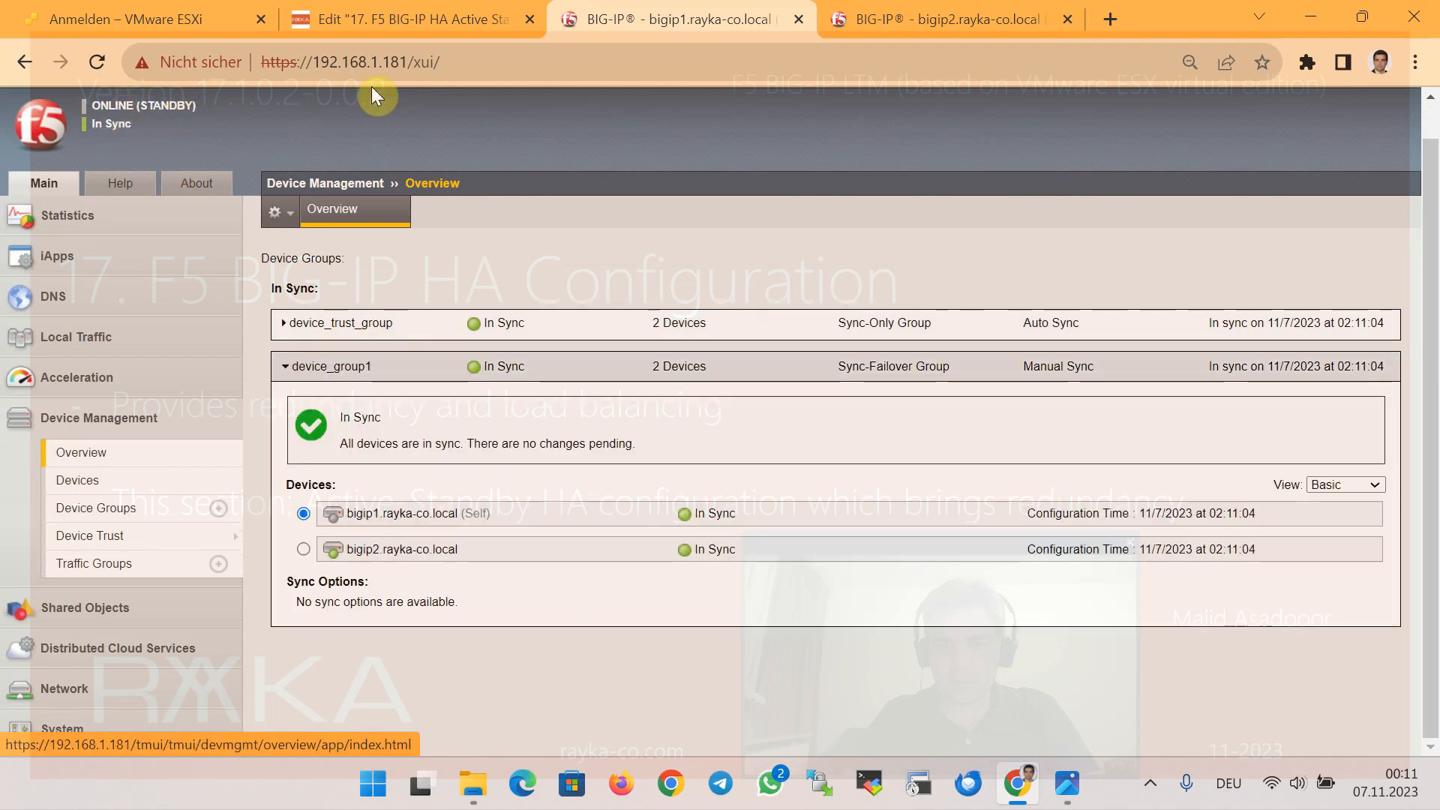
click(890, 16)
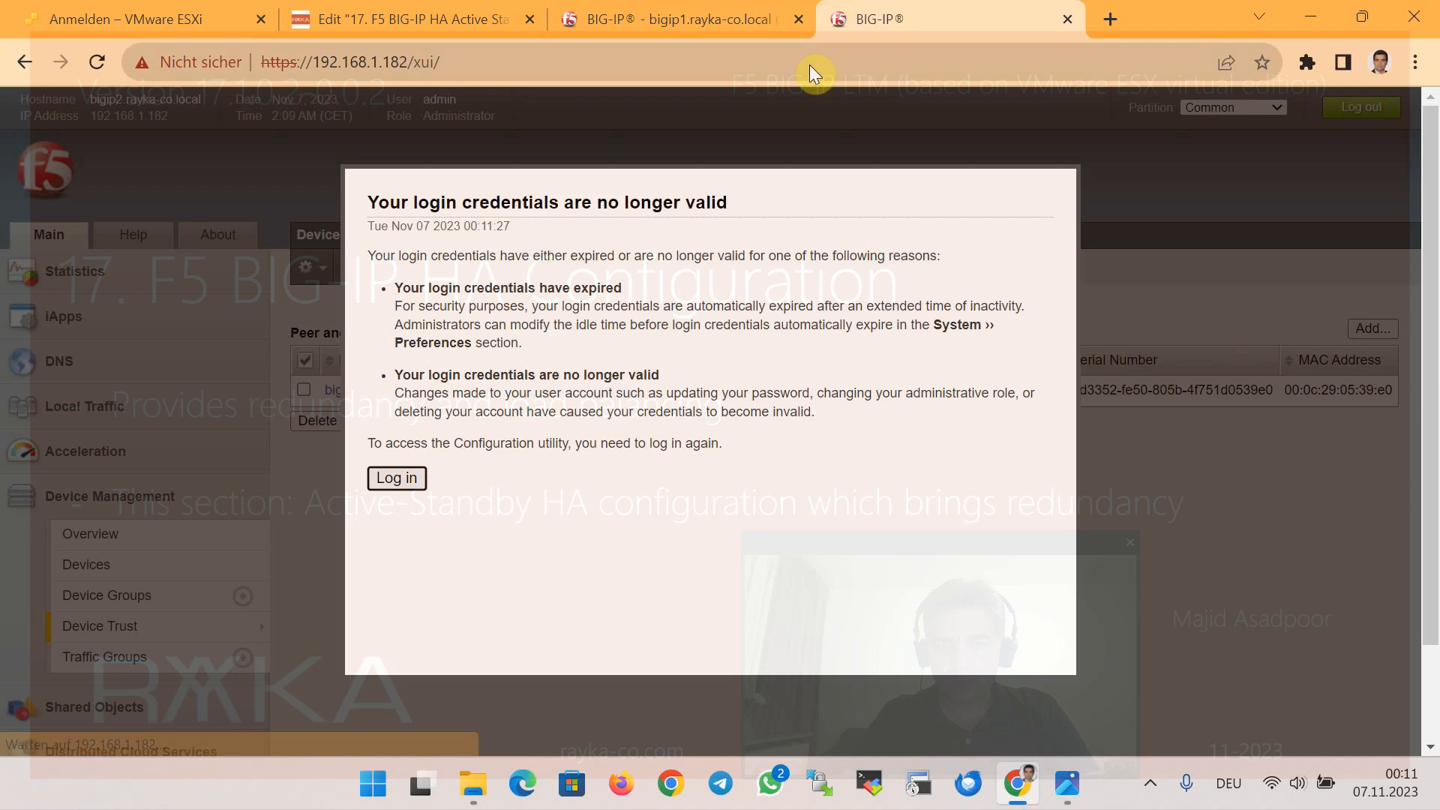
Log back in to bigip2 with the administrator credentials and confirm ONLINE (ACTIVE), In Sync
click(408, 478)
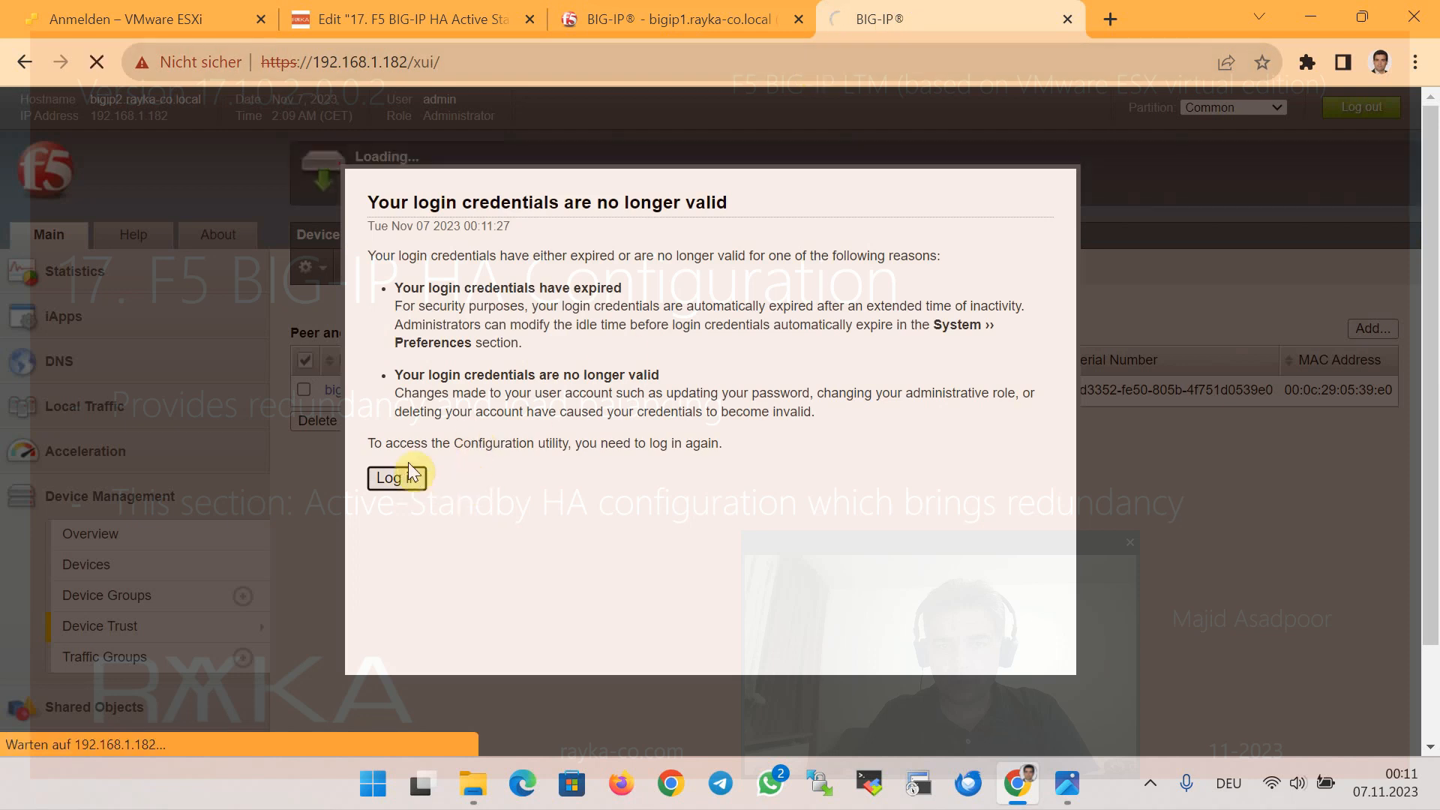
text(a)
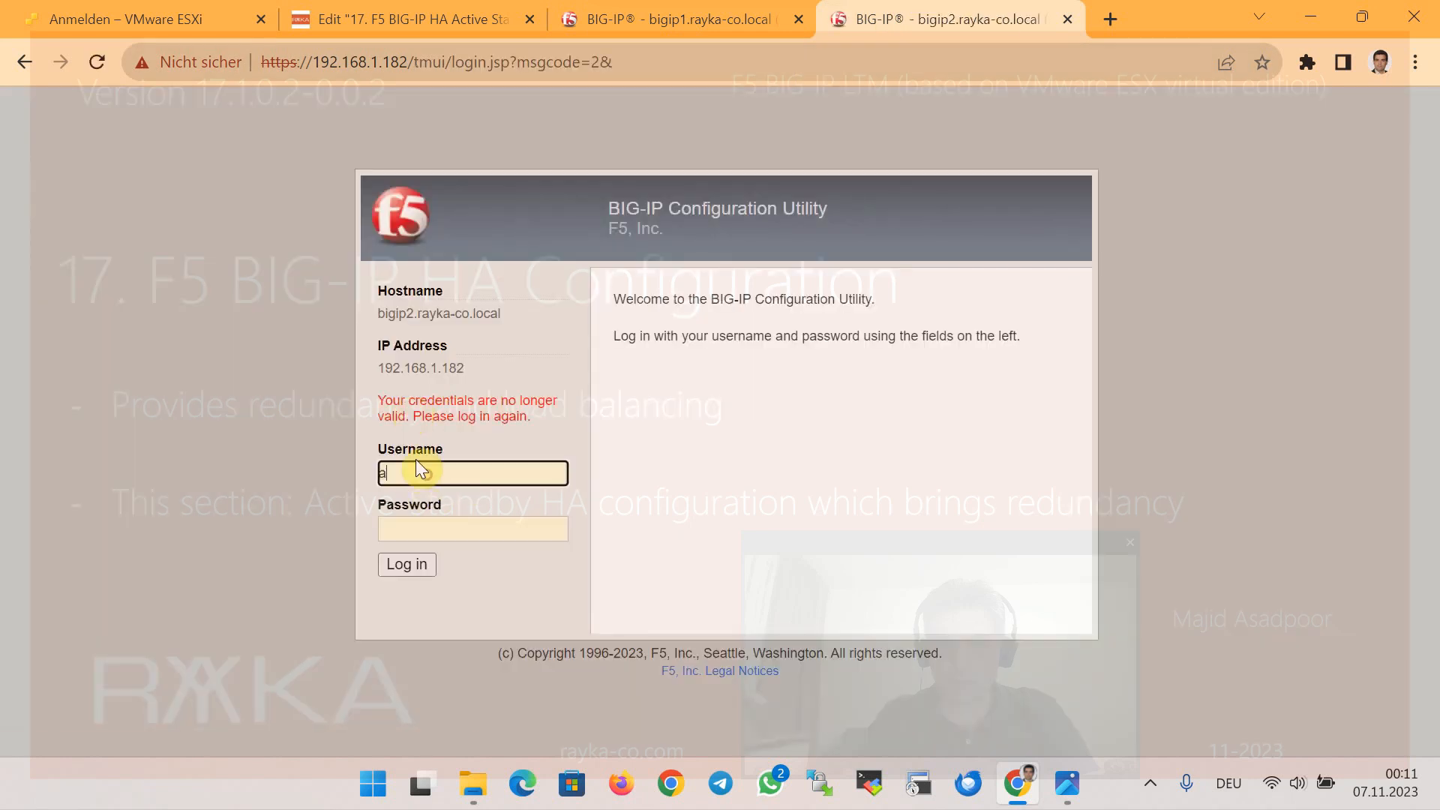
text(dmin)
key(Tab)
text(********)
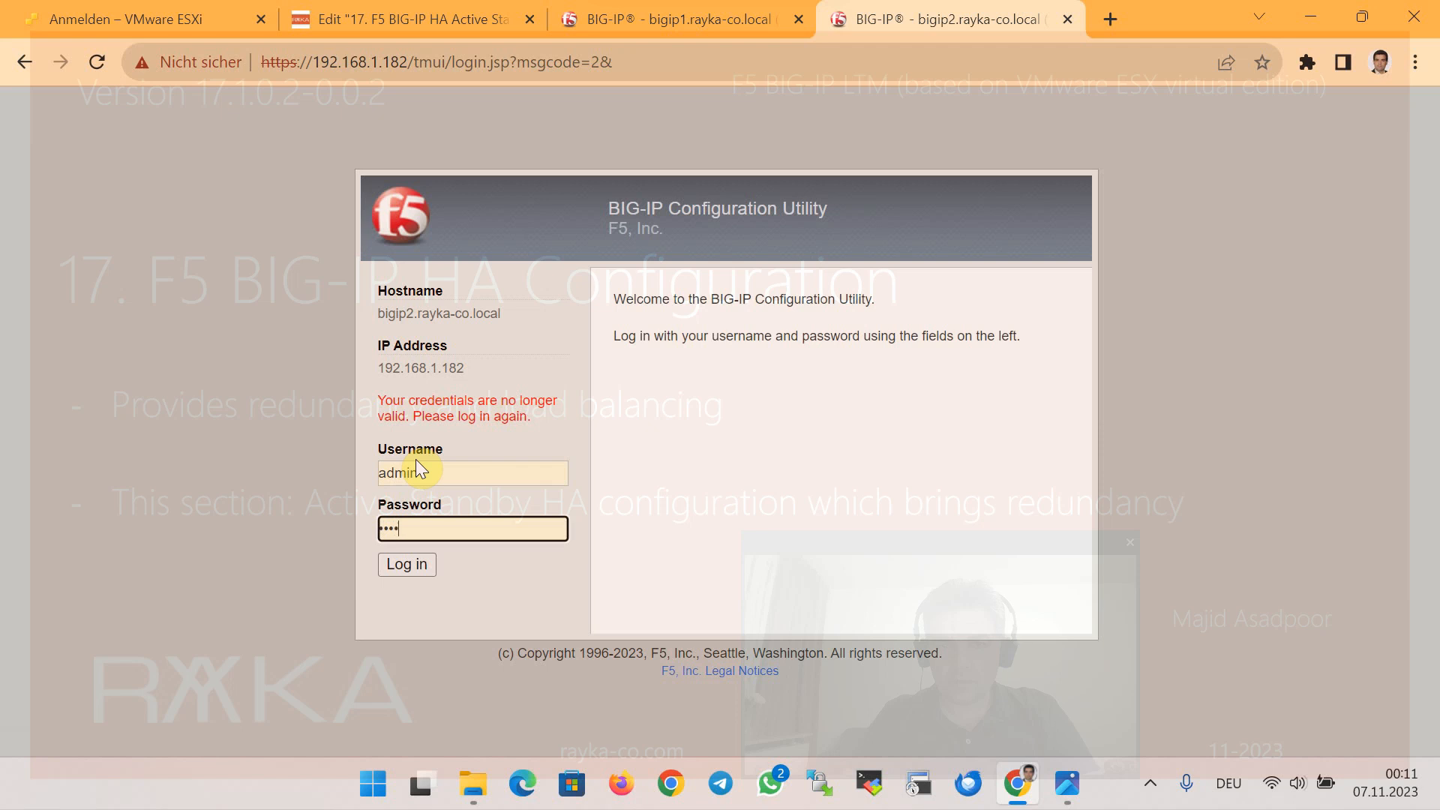
text(***)
key(Return)
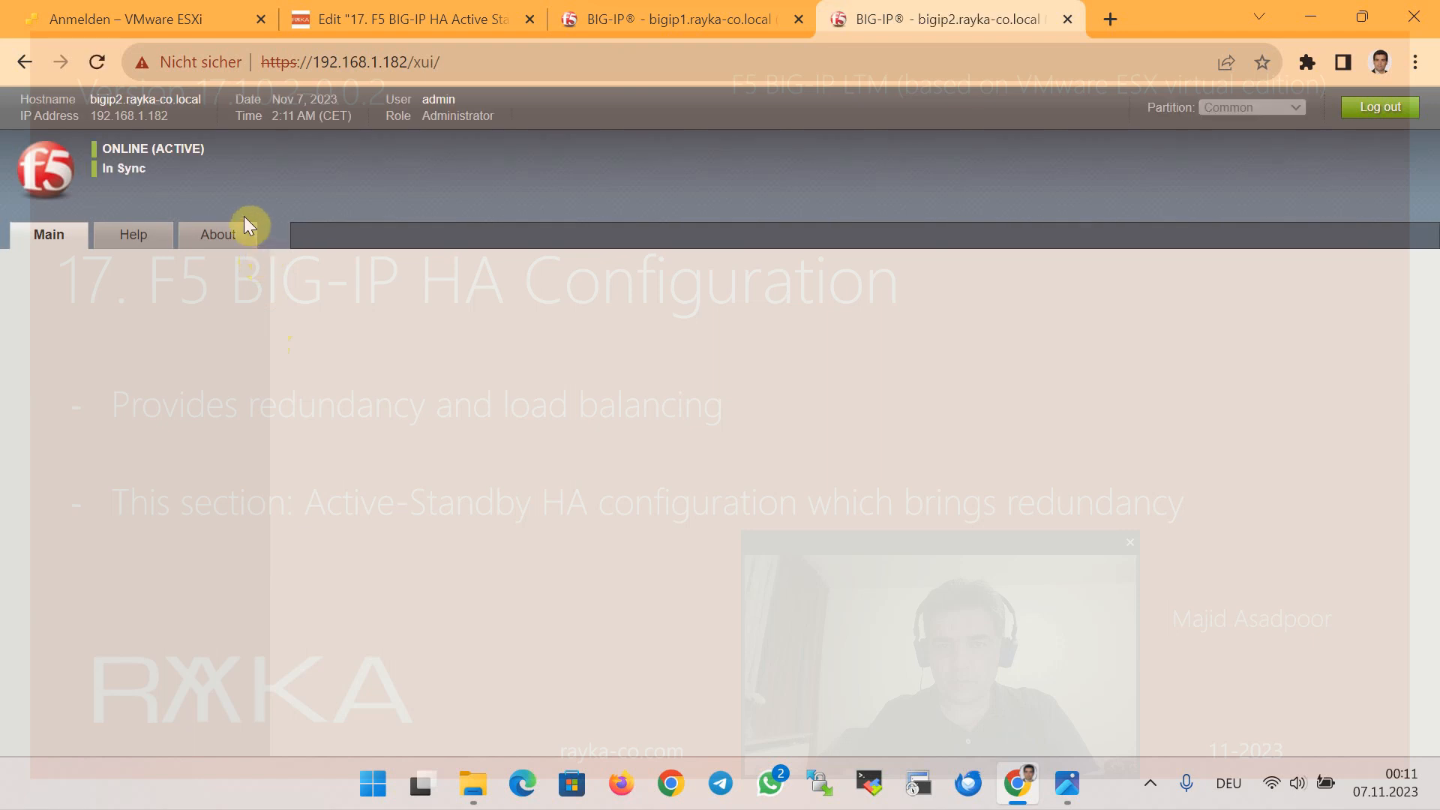
click(665, 18)
click(900, 18)
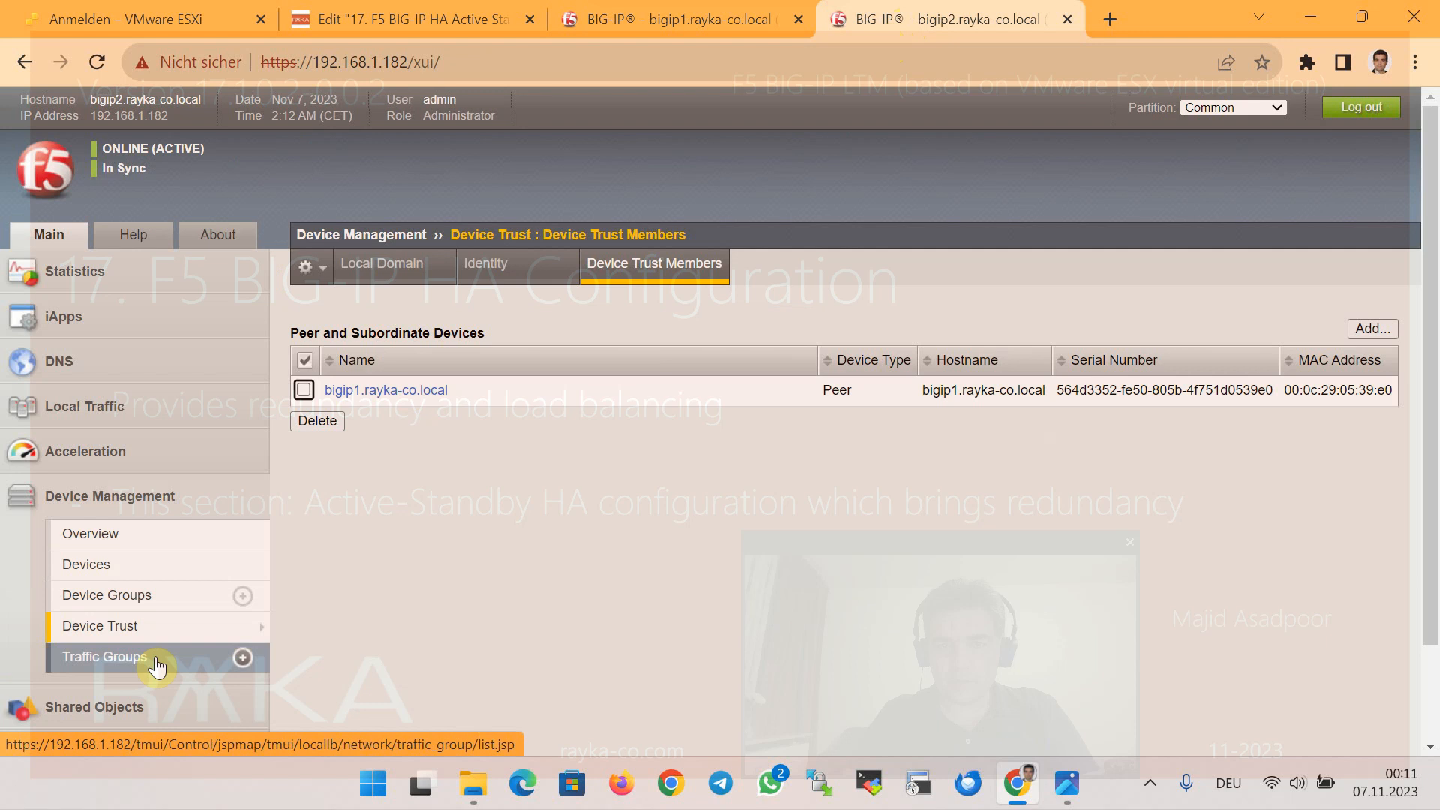
Open traffic-group-1's properties from bigip2's Traffic Groups list
click(156, 665)
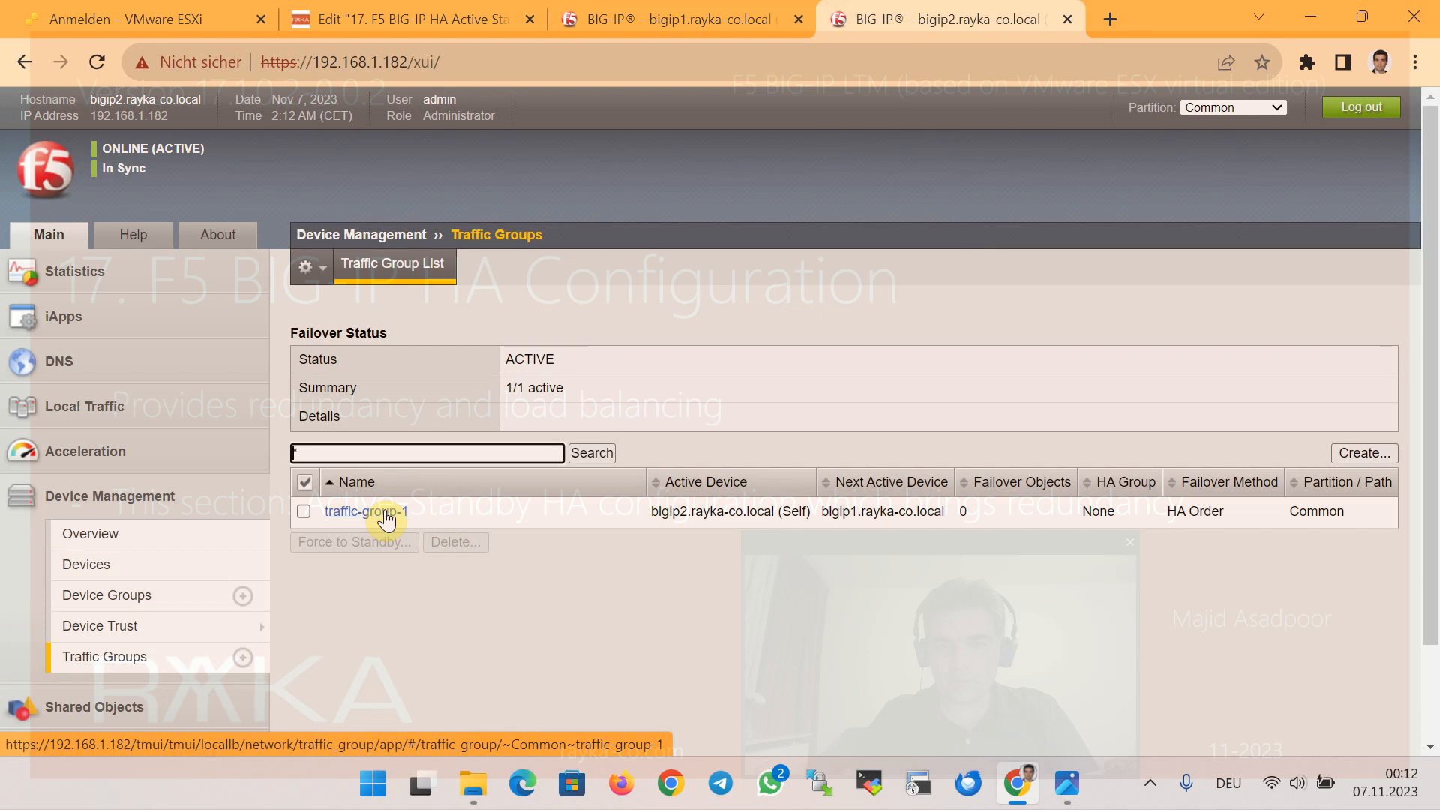
click(366, 511)
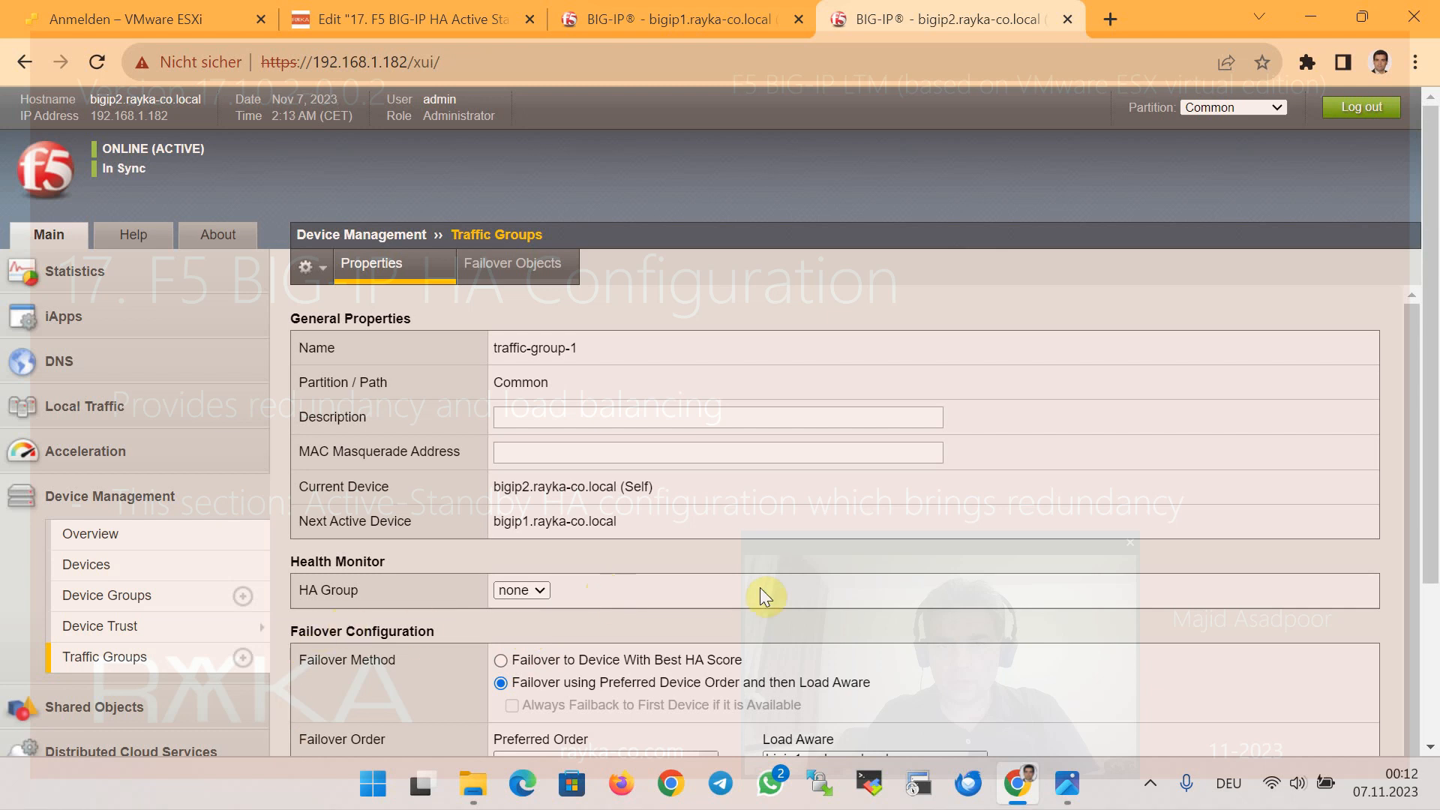
scroll(795, 587, down, 1)
scroll(848, 597, down, 3)
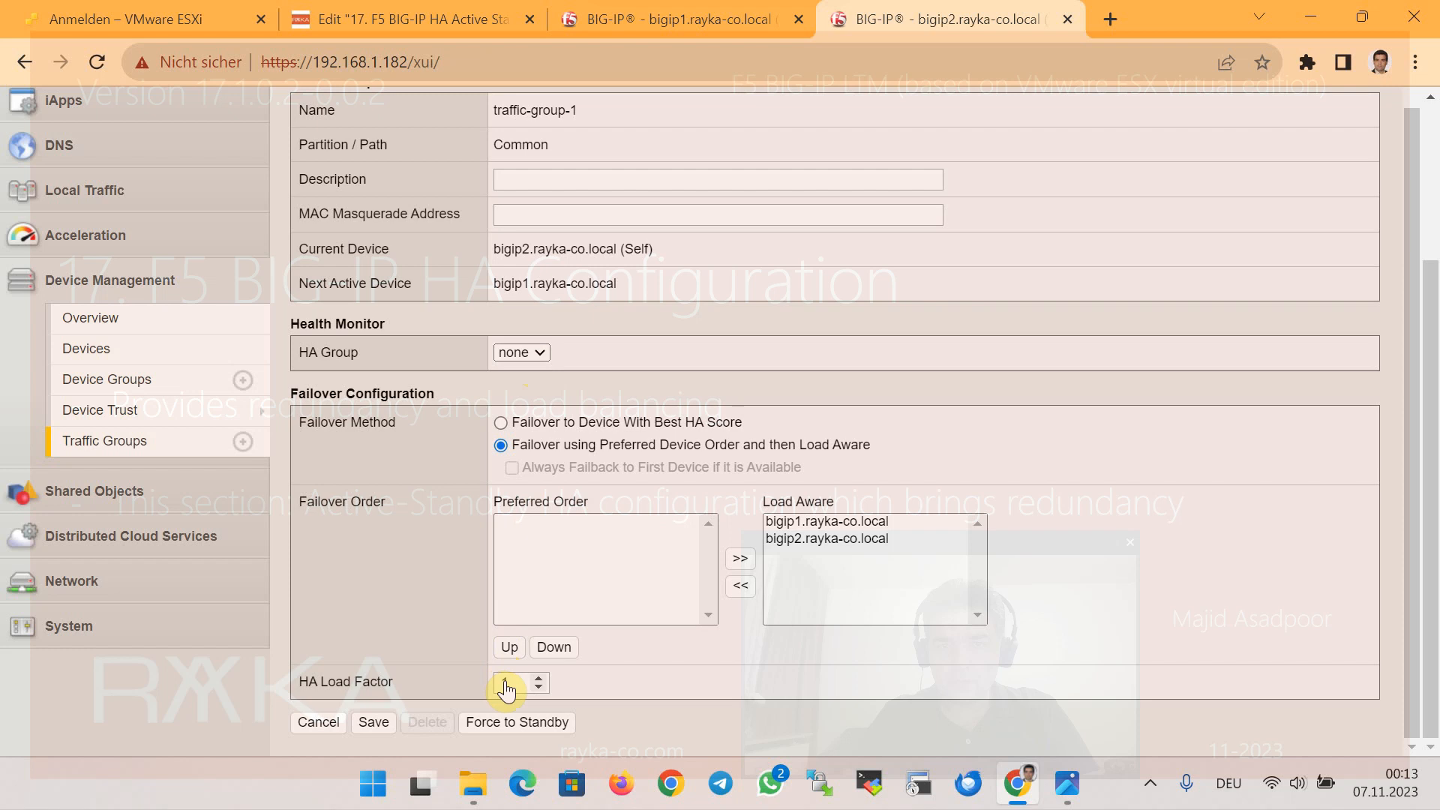
click(138, 443)
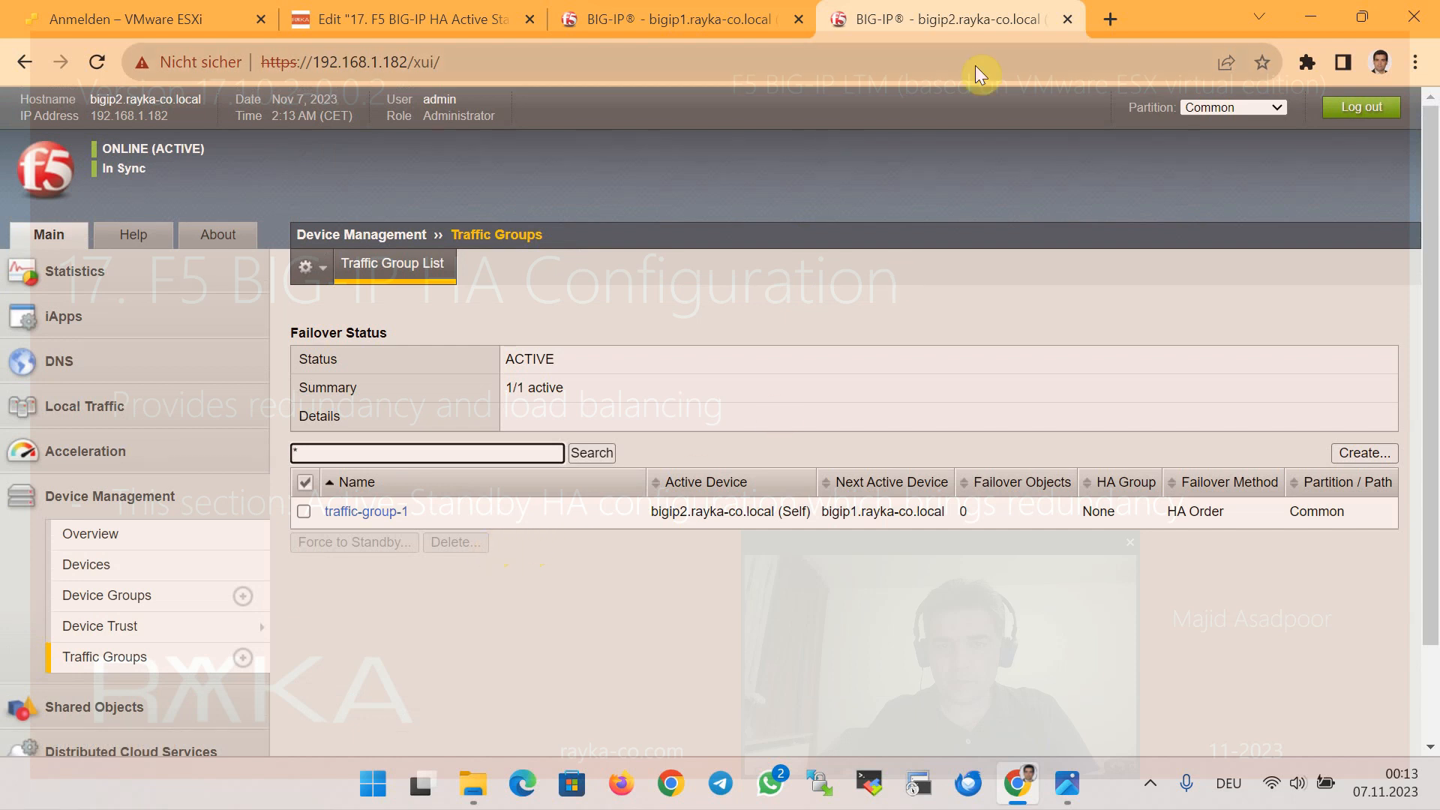
On bigip1, review traffic-group-1's properties, then open the Network > Self IPs list
click(724, 37)
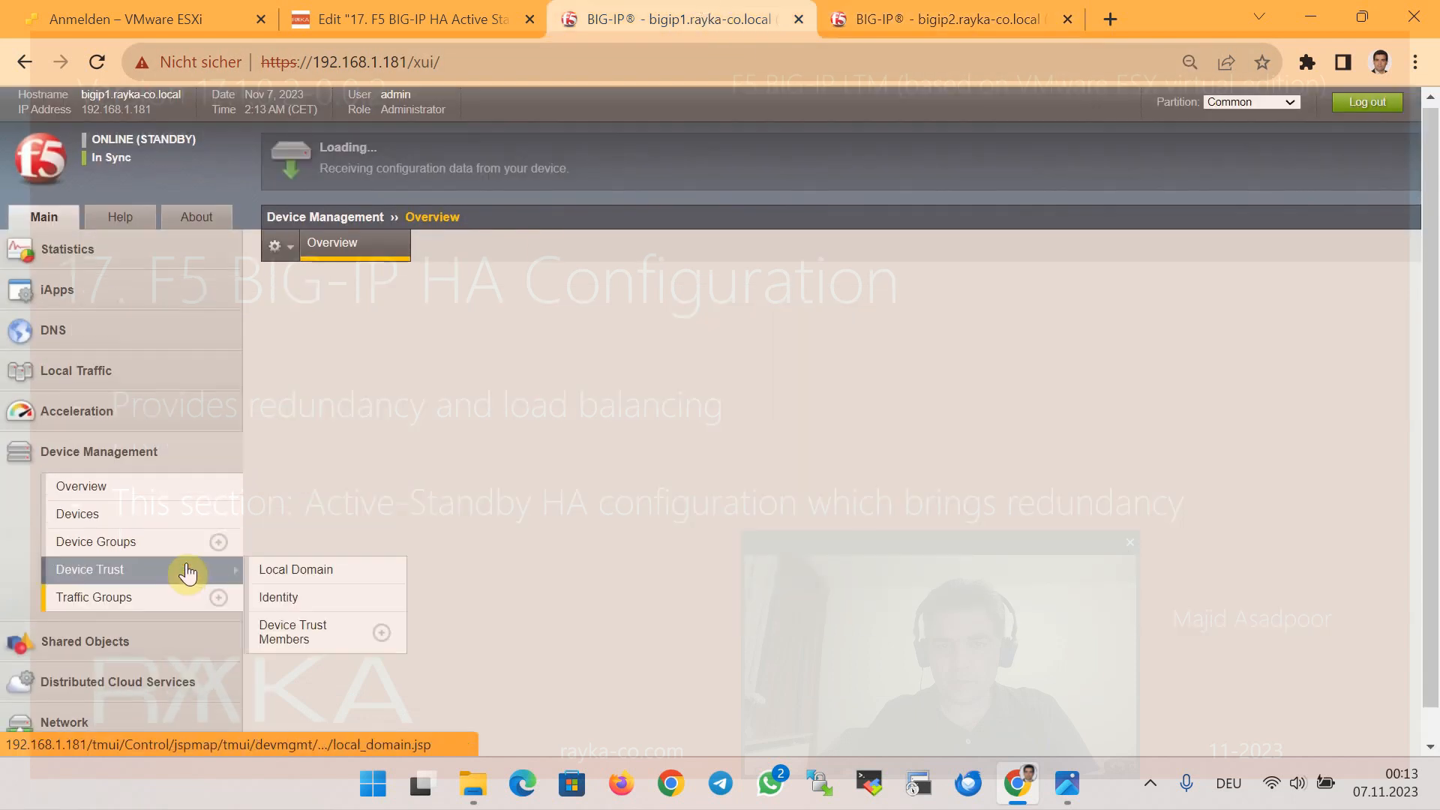
click(322, 469)
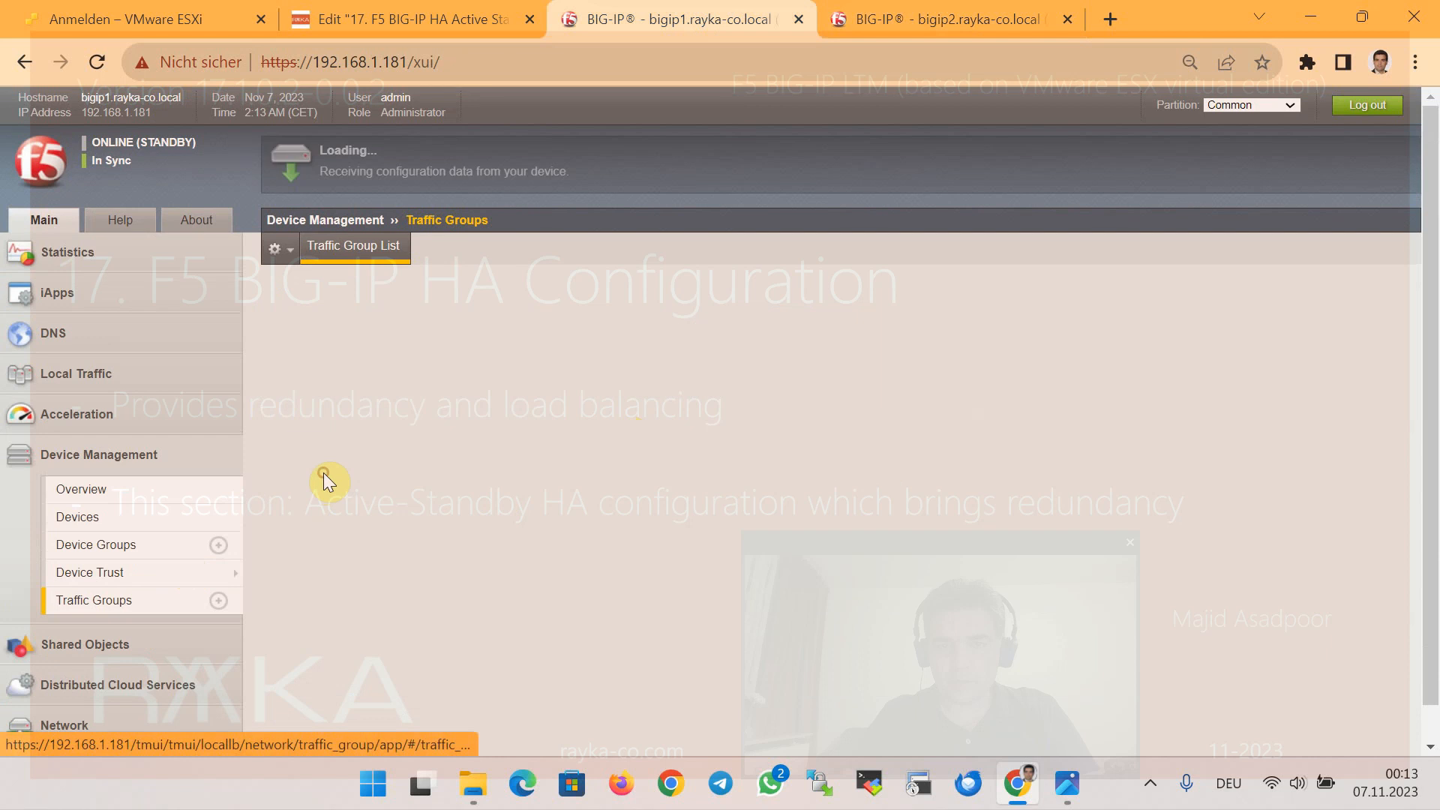
scroll(886, 559, down, 2)
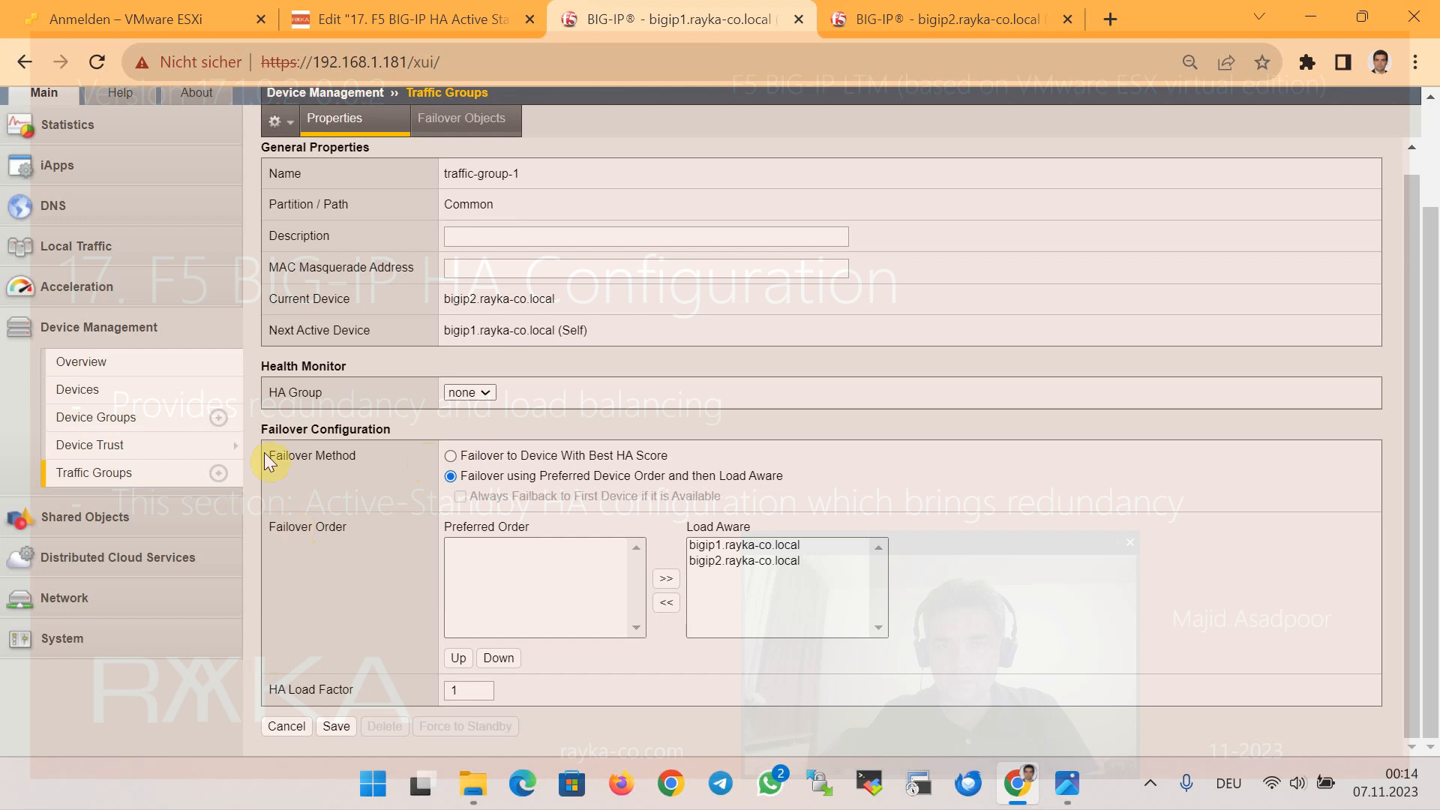
click(105, 596)
click(118, 542)
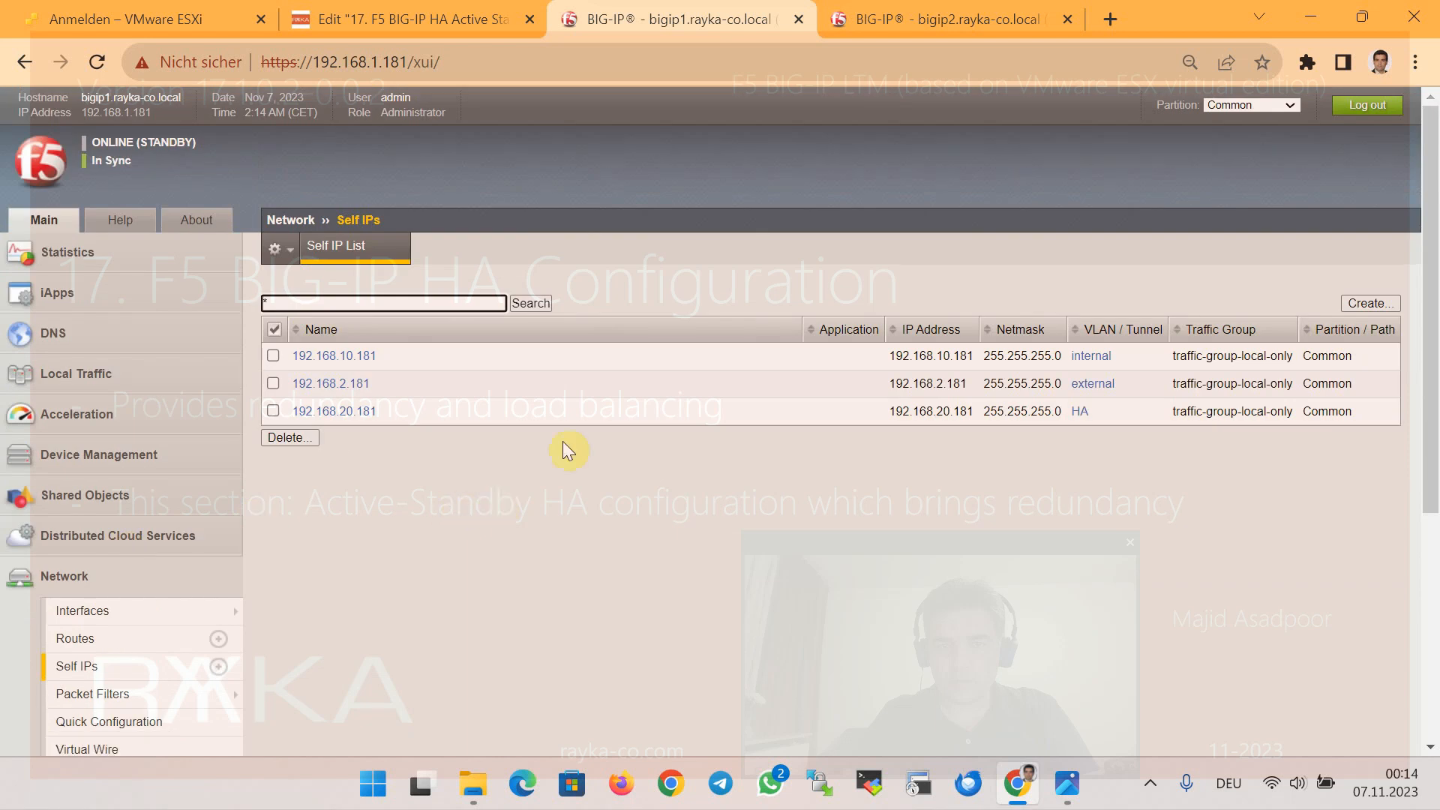
View the HA topology diagram for the floating addresses, then minimize it to return to the browser
click(1073, 788)
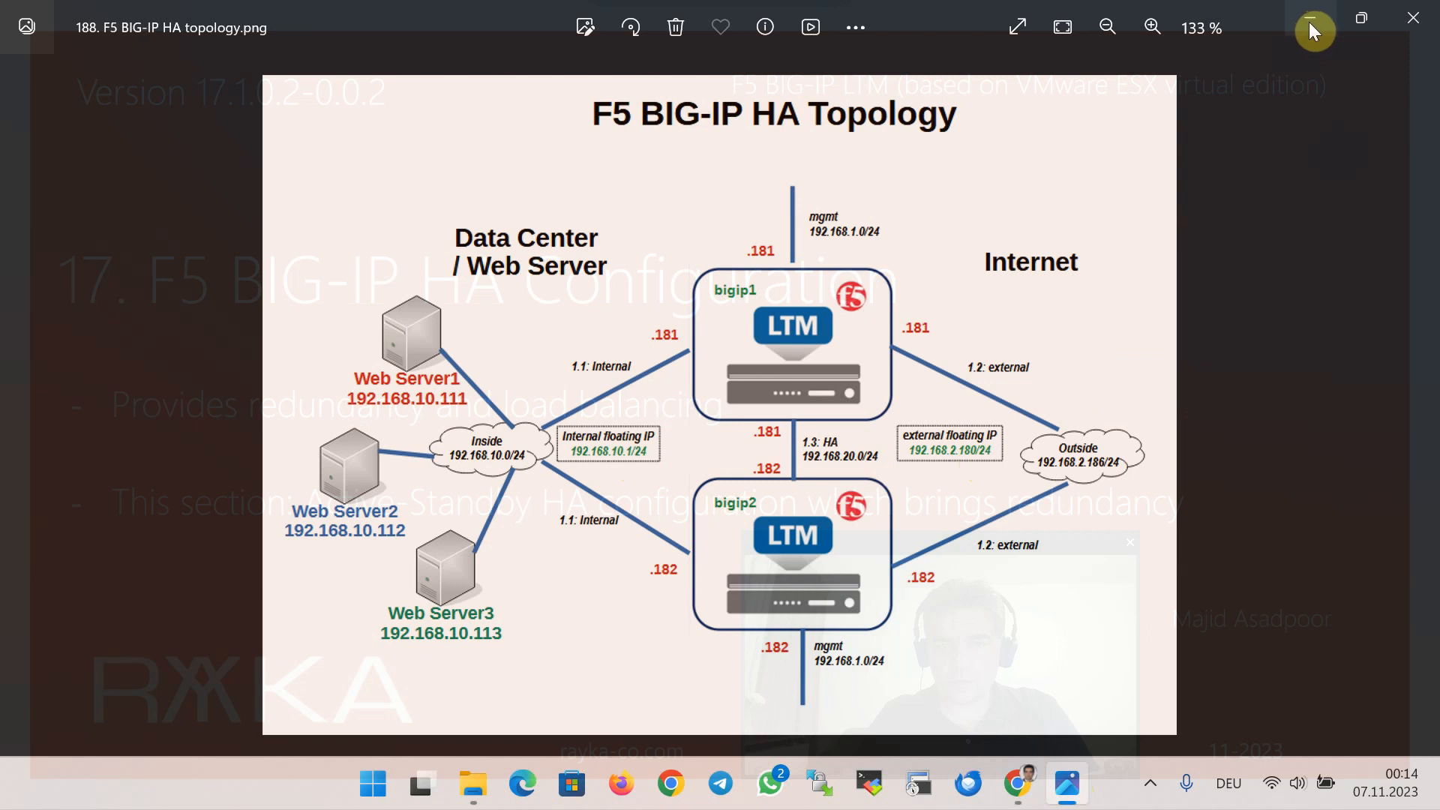
click(1310, 23)
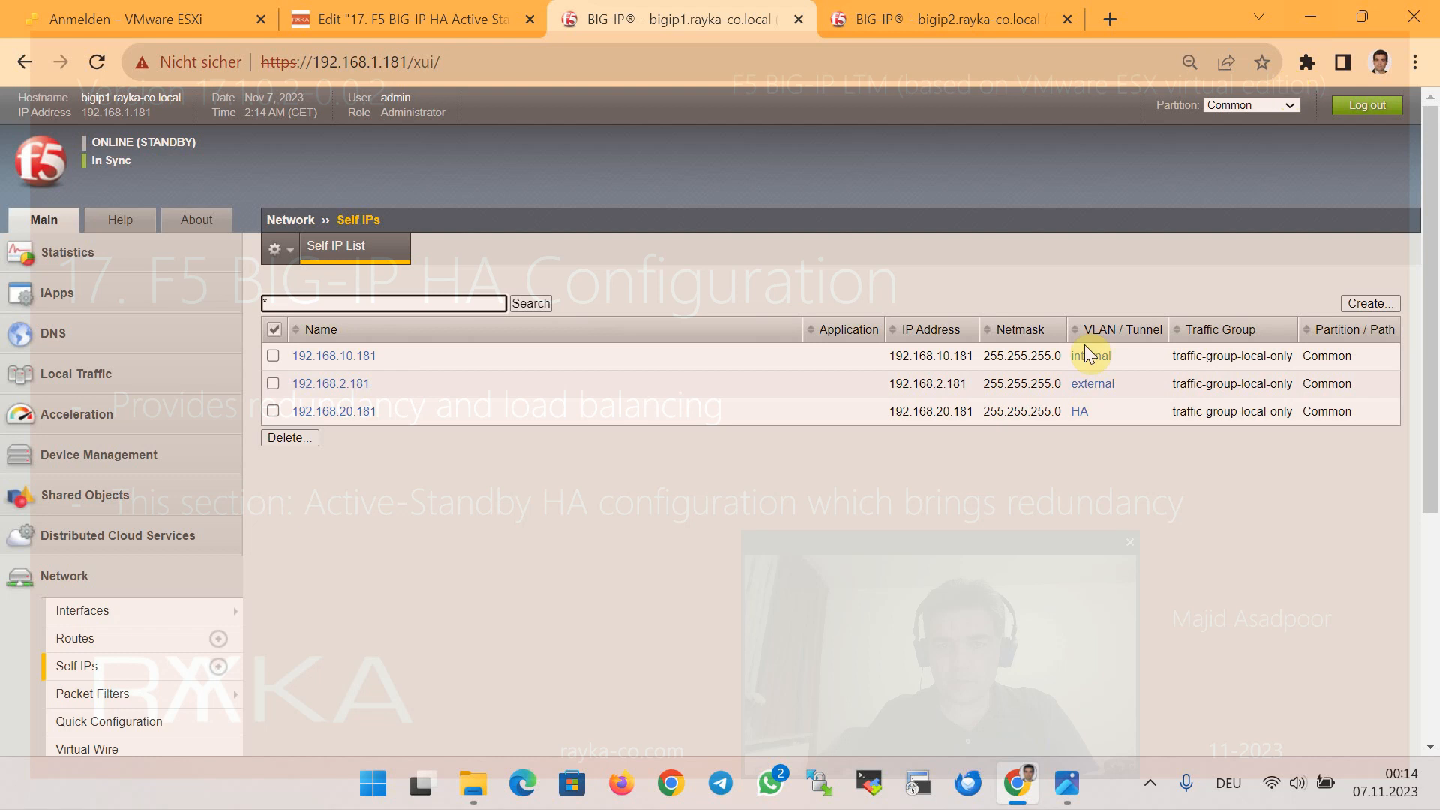
Create self IP 192.168.10.1/255.255.255.0 on VLAN internal, floating in traffic-group-1
click(1373, 302)
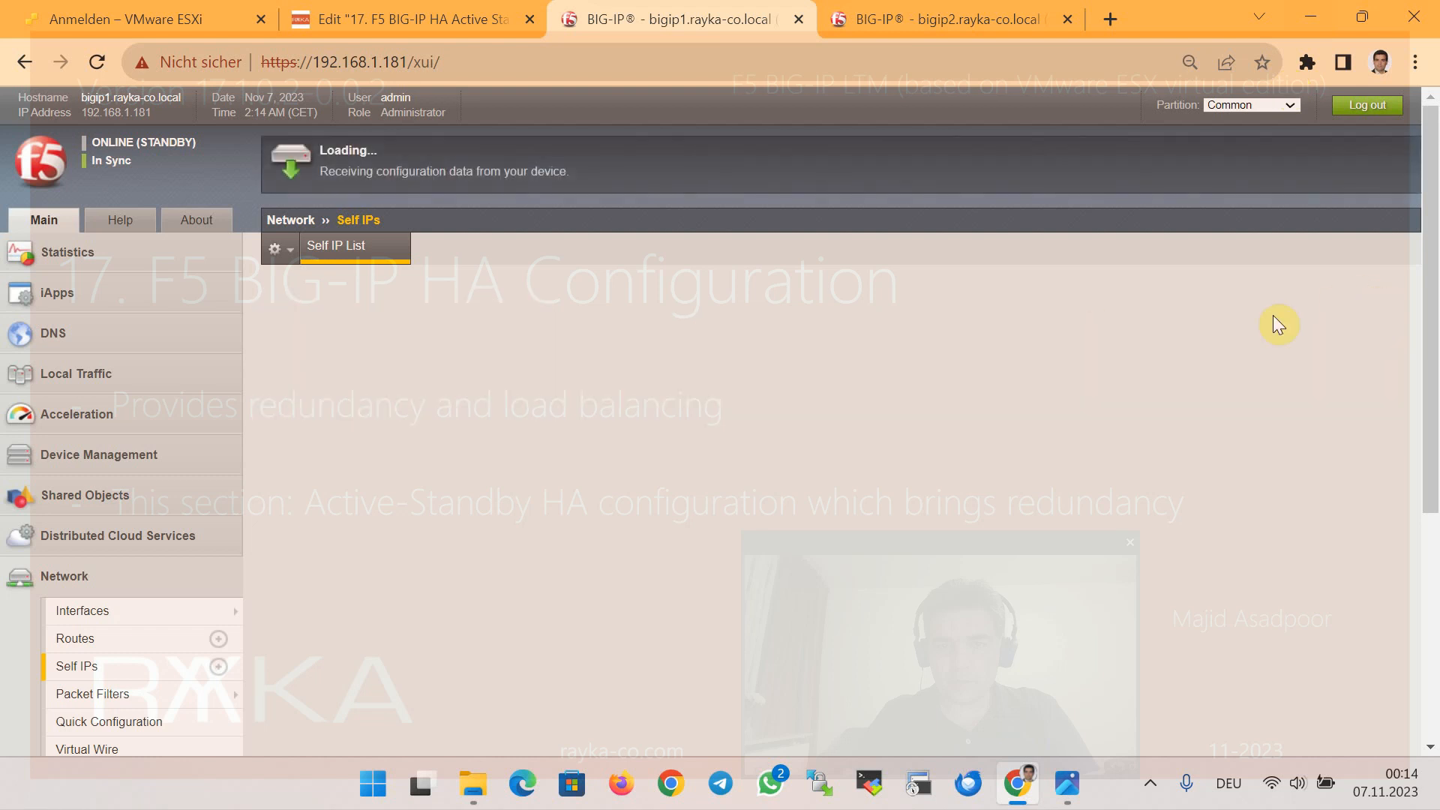
click(549, 393)
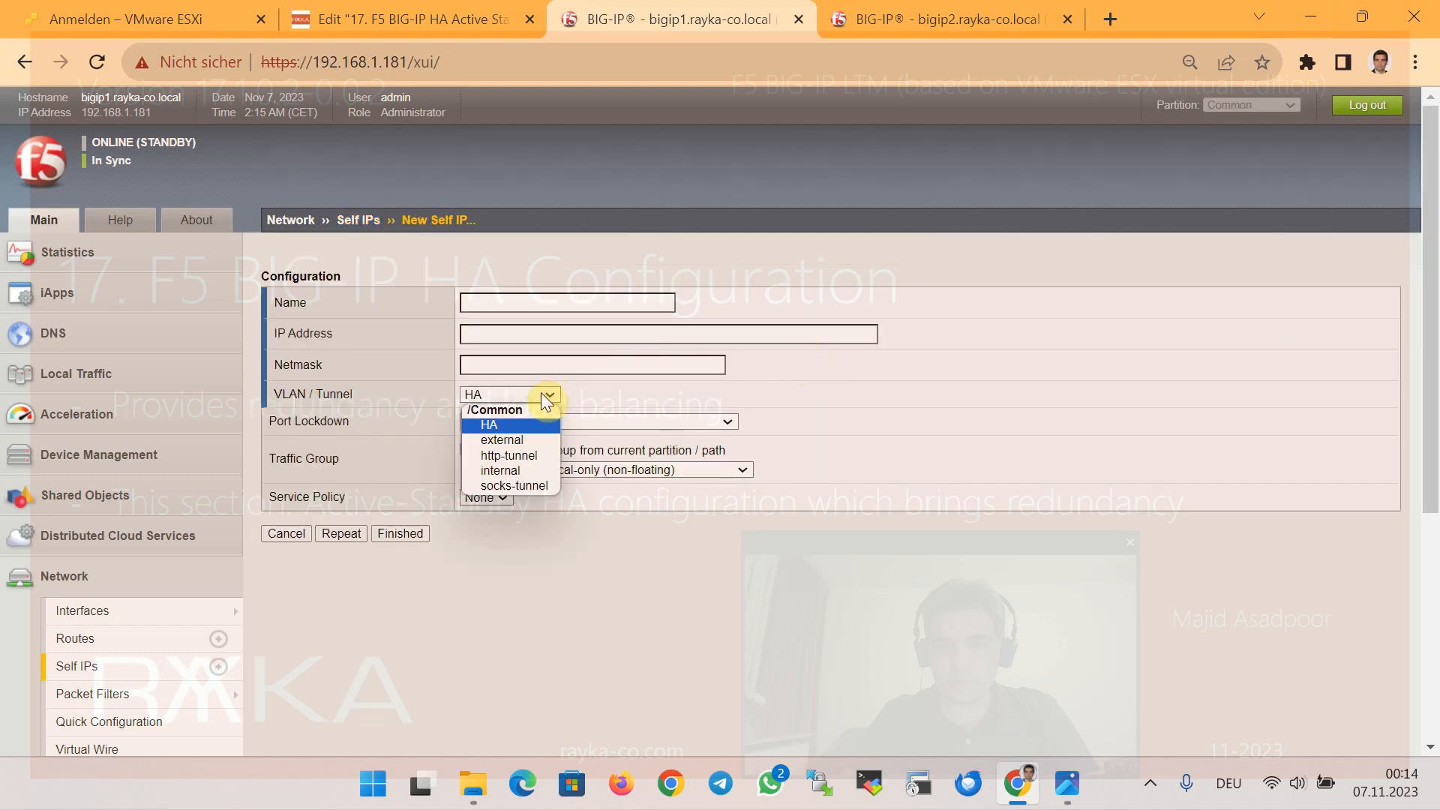
click(536, 470)
click(504, 301)
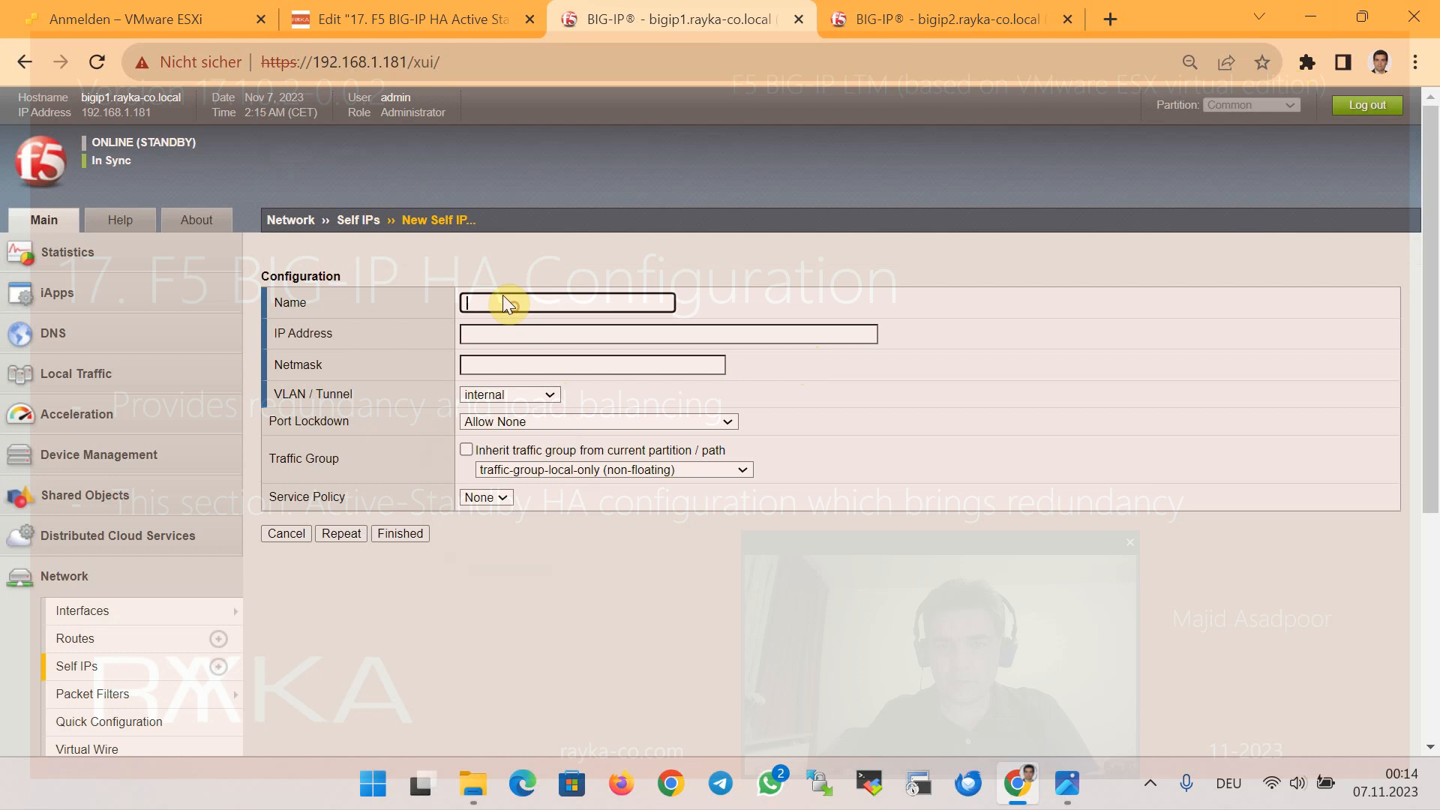
text(192.168.10.1)
click(543, 332)
text(192.168.10.1)
click(534, 363)
text(255)
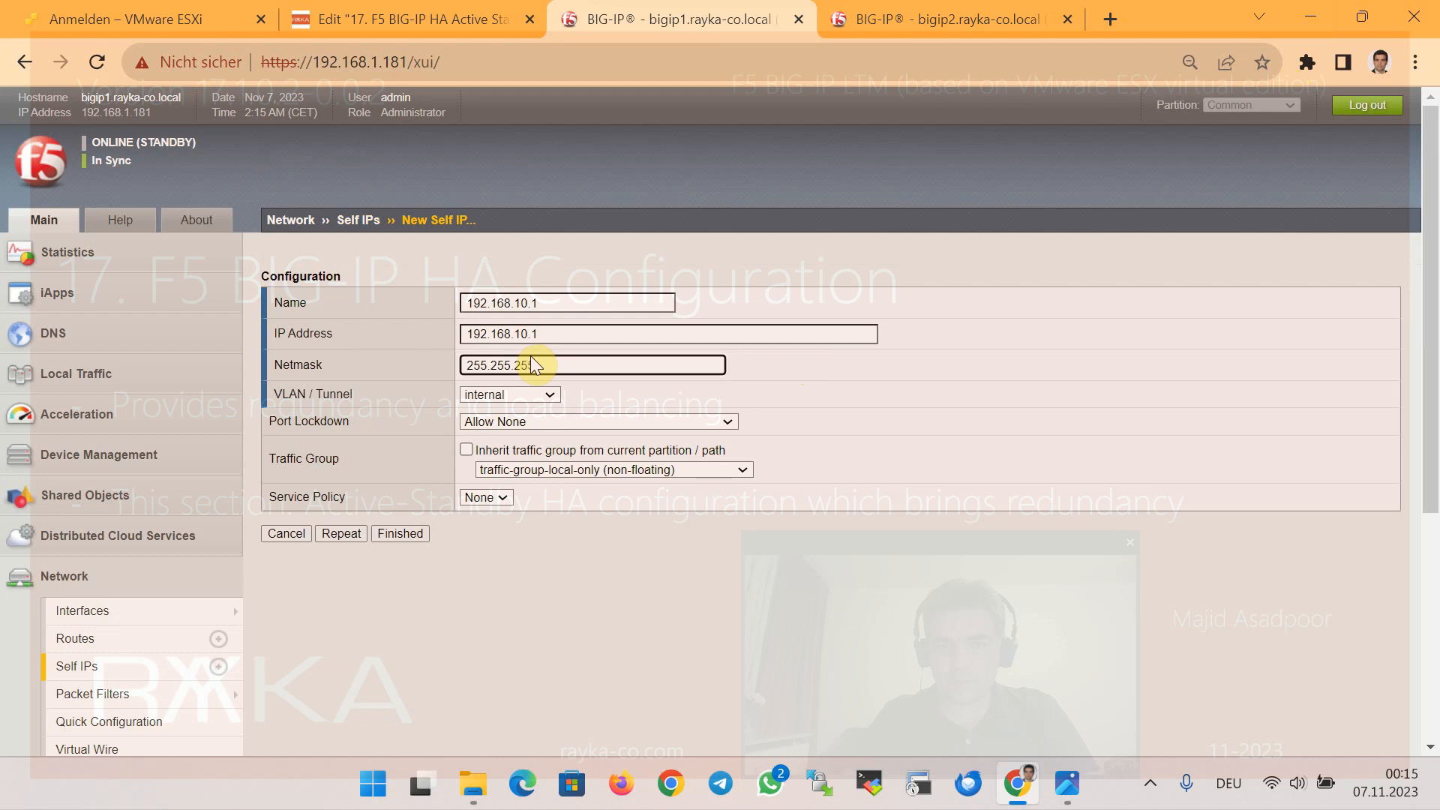
text(.255.255.0)
click(601, 470)
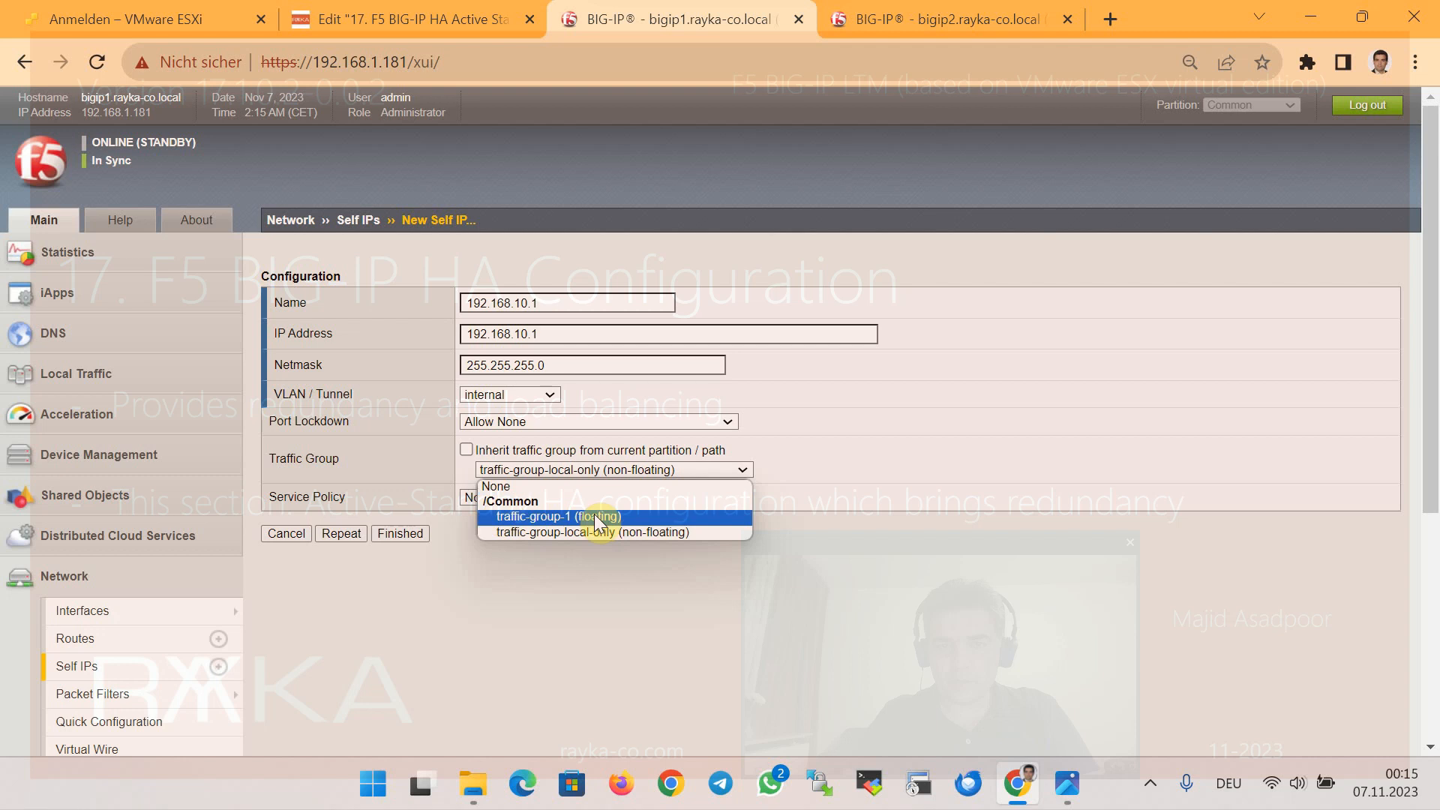
click(594, 516)
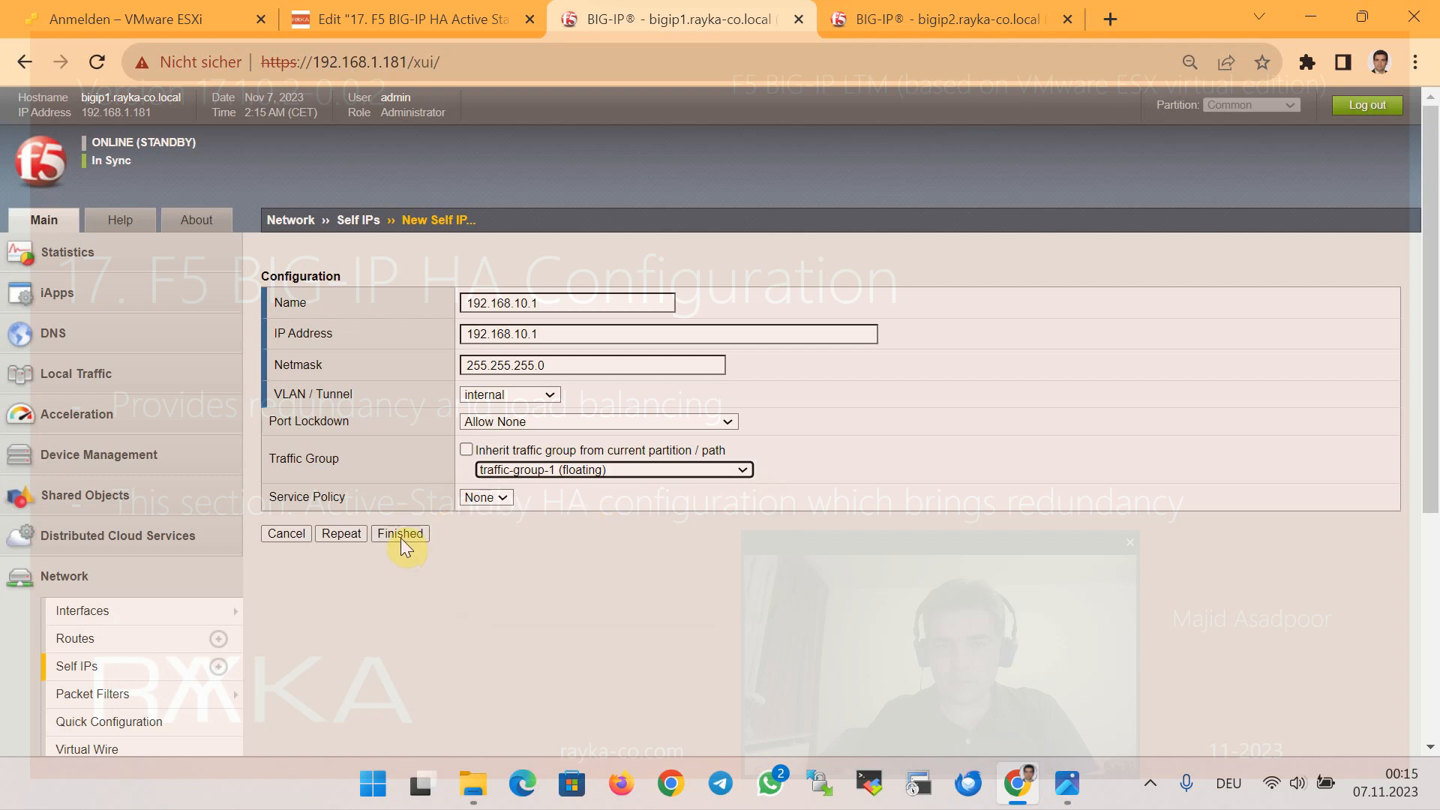
click(420, 534)
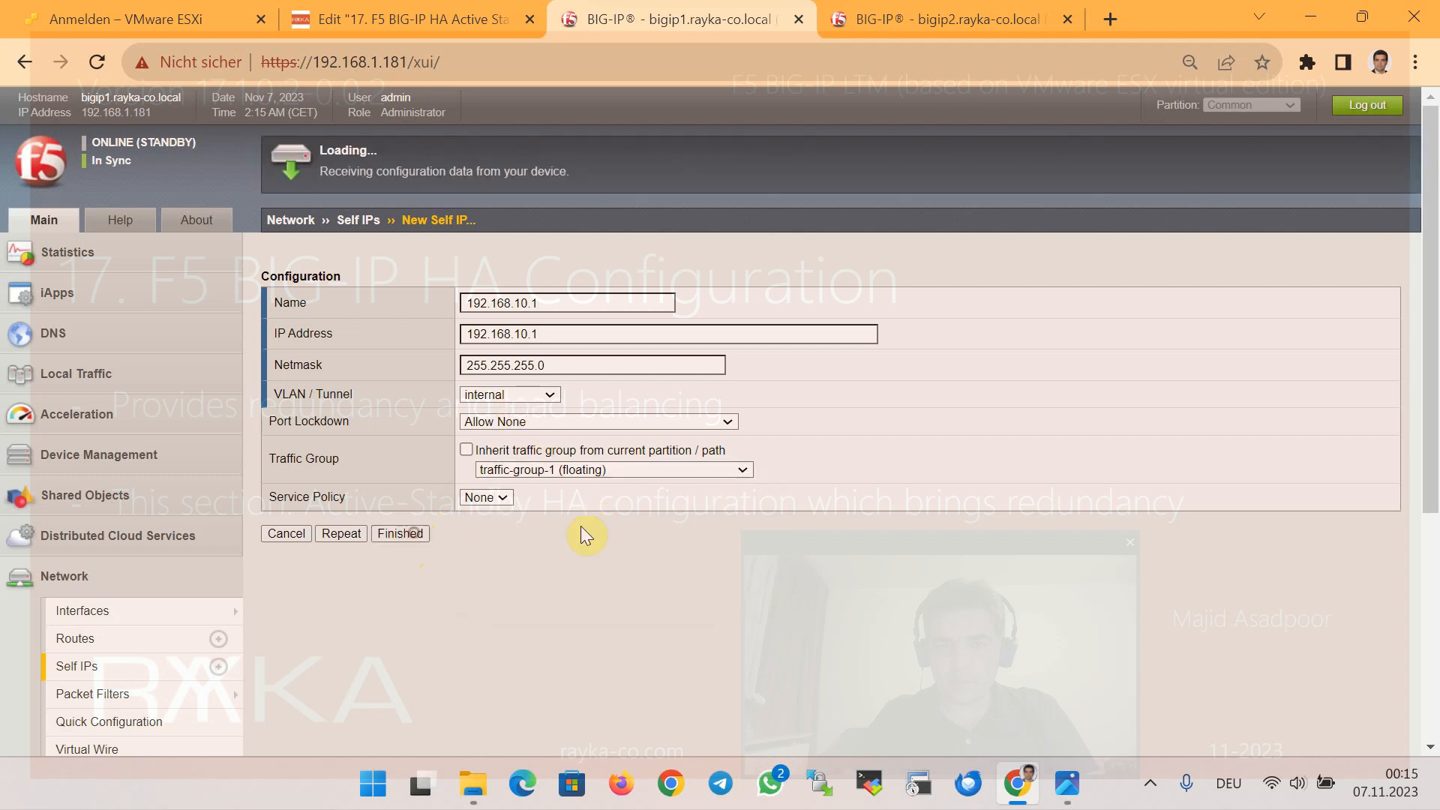
Fill in a new self IP 192.168.2.180/255.255.255.0 on VLAN external in traffic-group-1 (floating)
click(1365, 306)
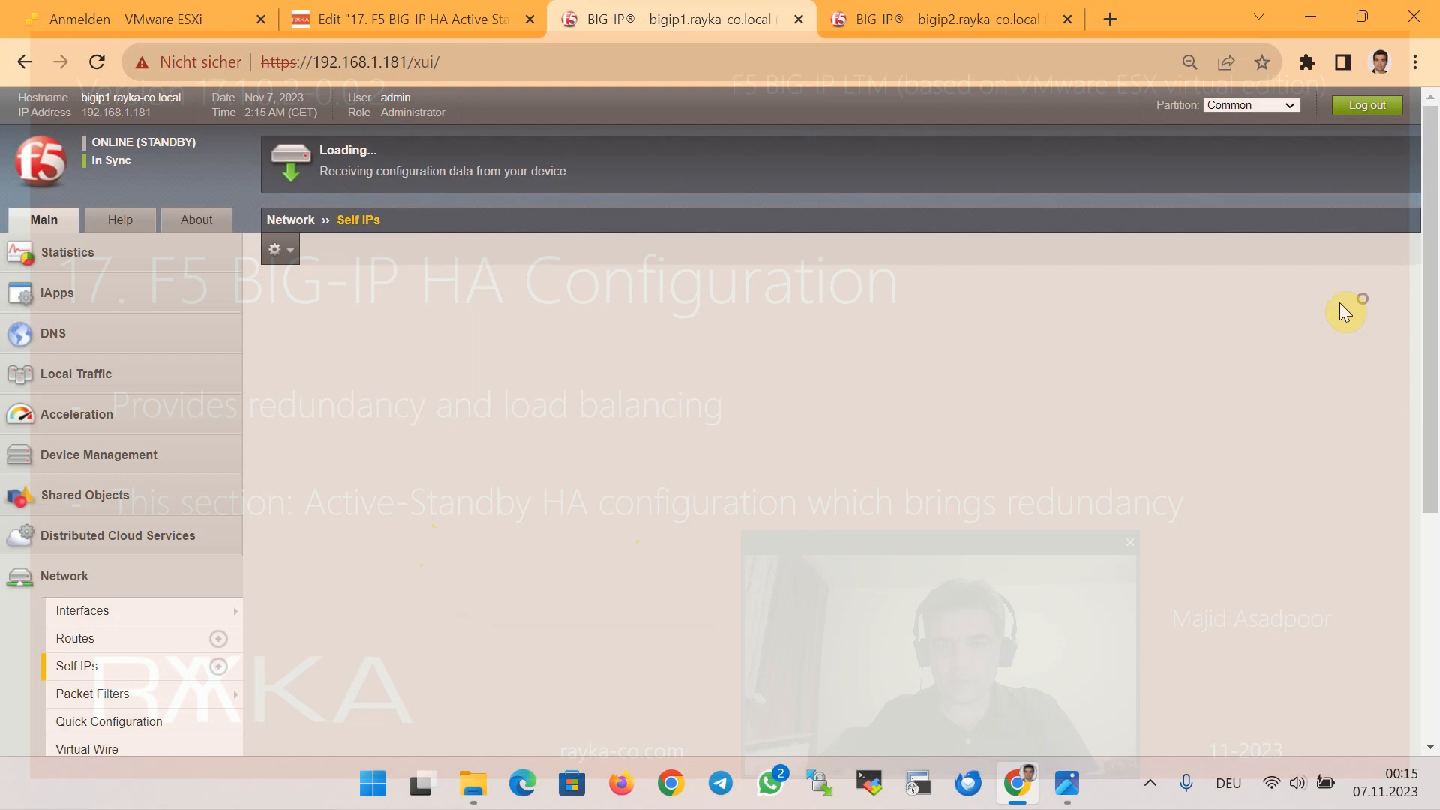
click(551, 395)
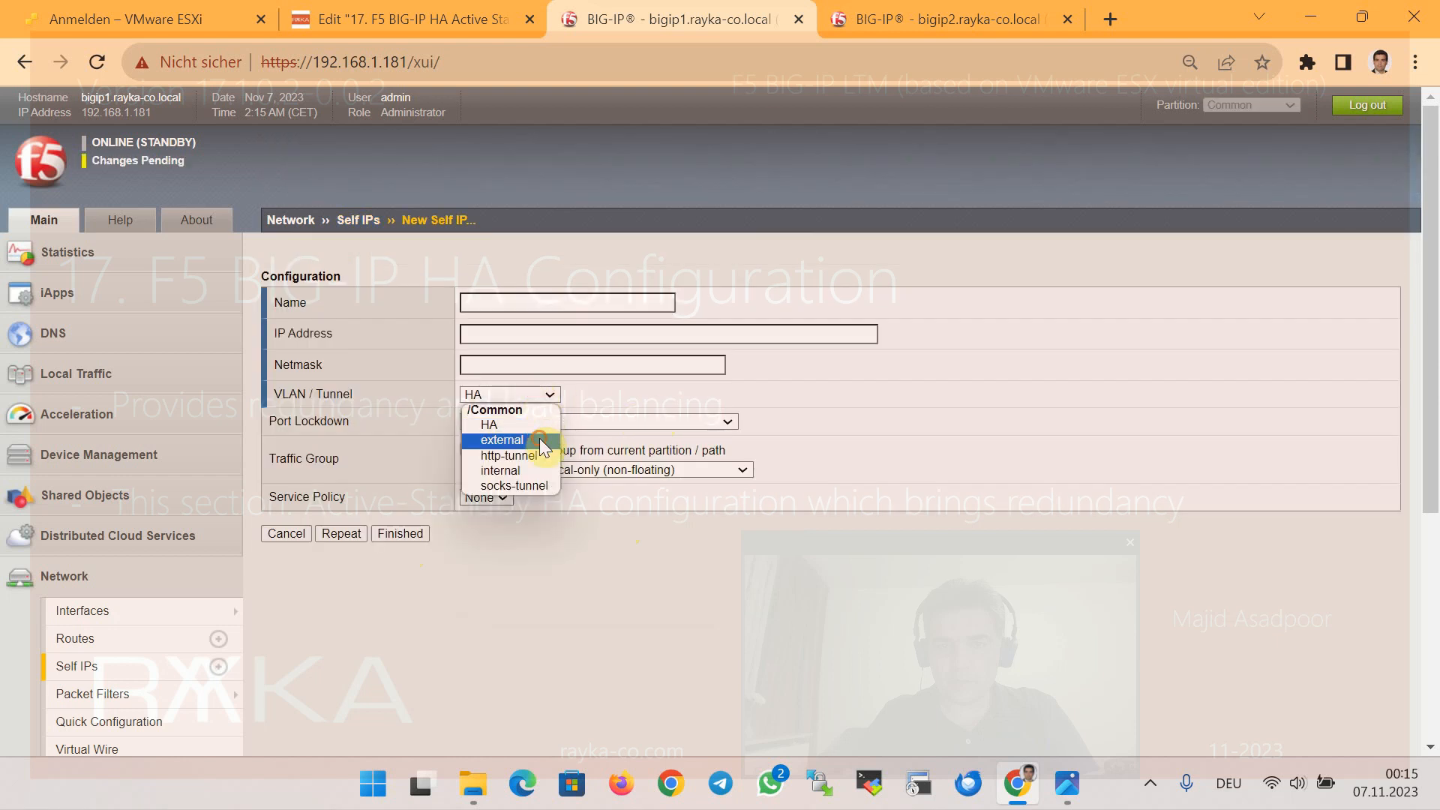
click(539, 438)
text(192.168.2.180)
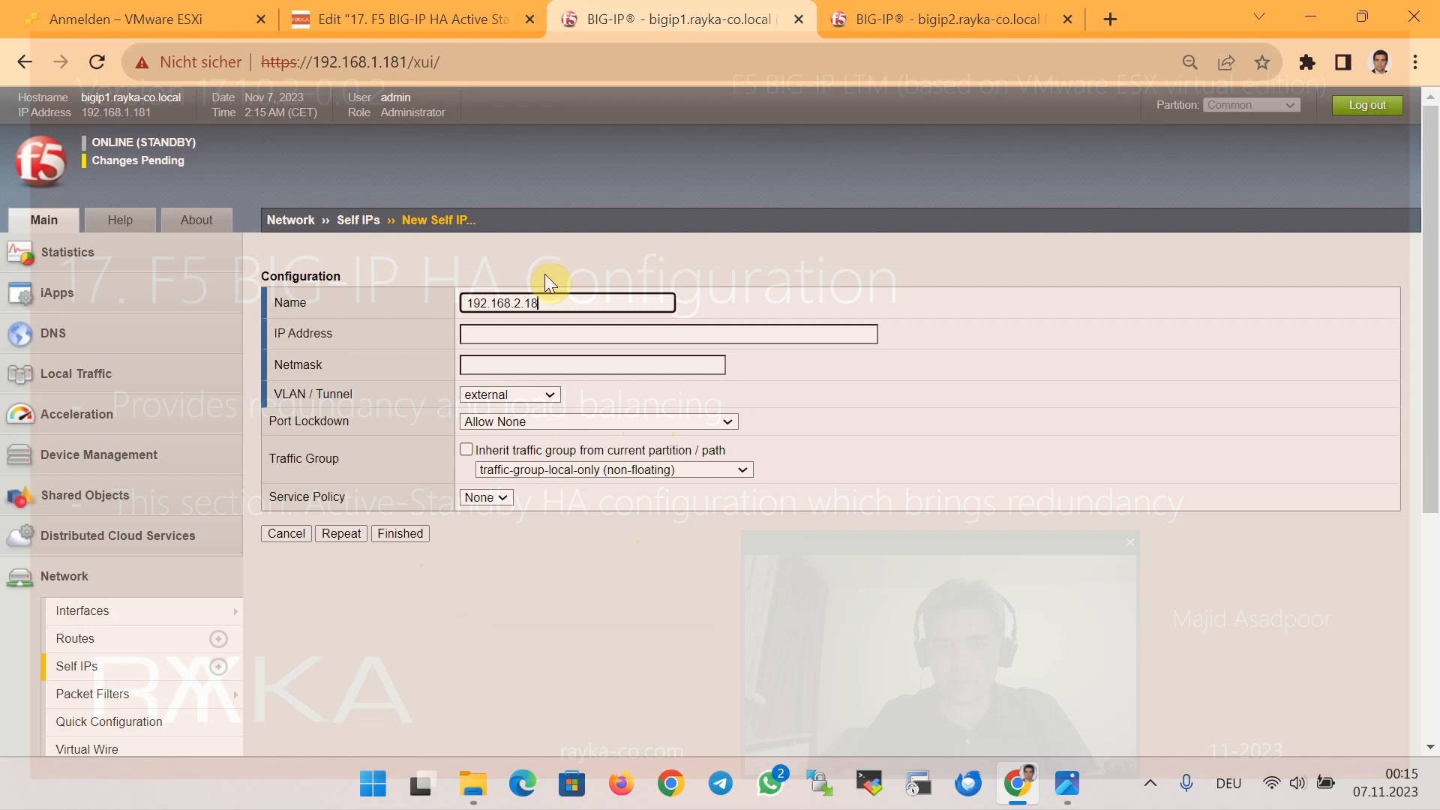
key(ctrl+a)
key(ctrl+c)
click(543, 331)
key(ctrl+v)
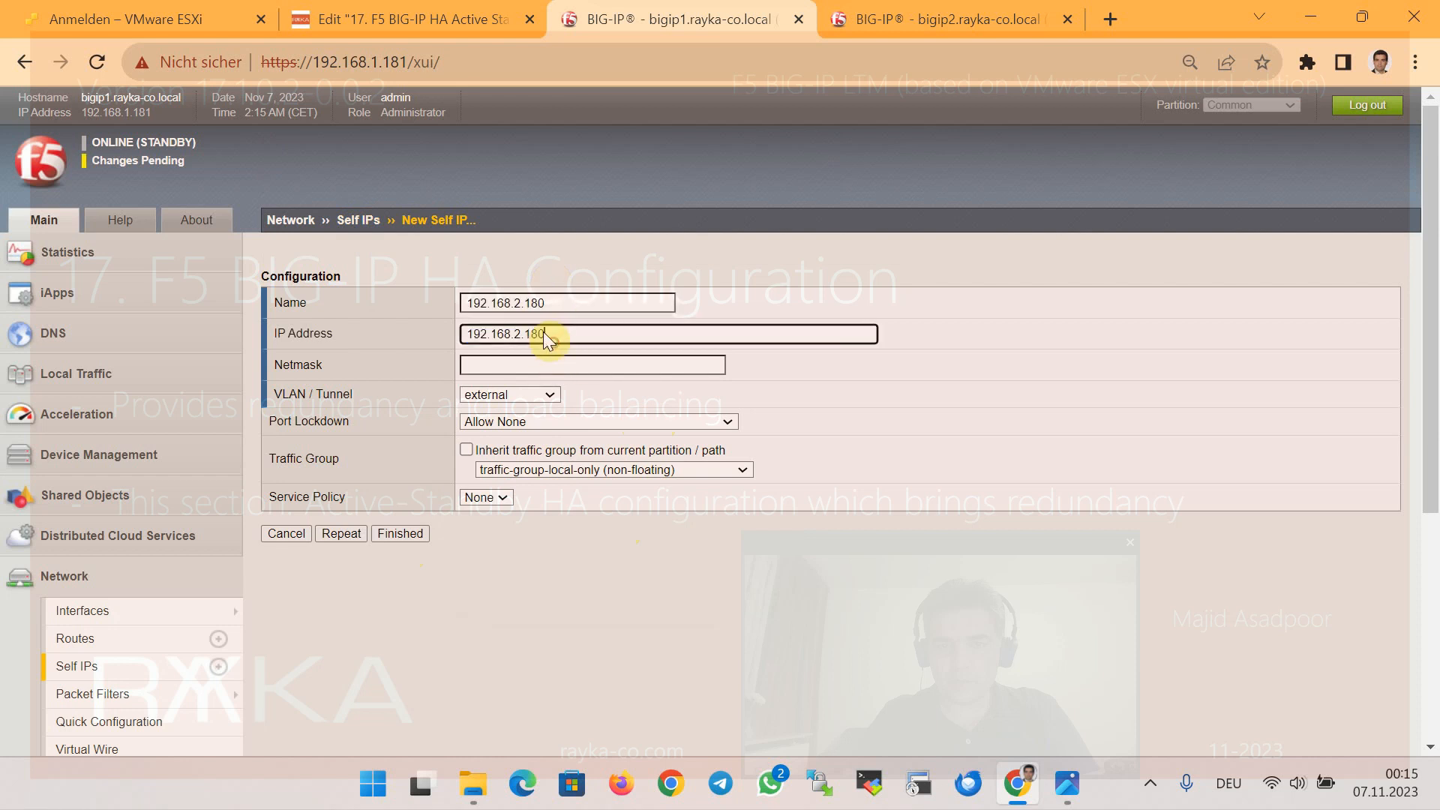
key(Tab)
text(255)
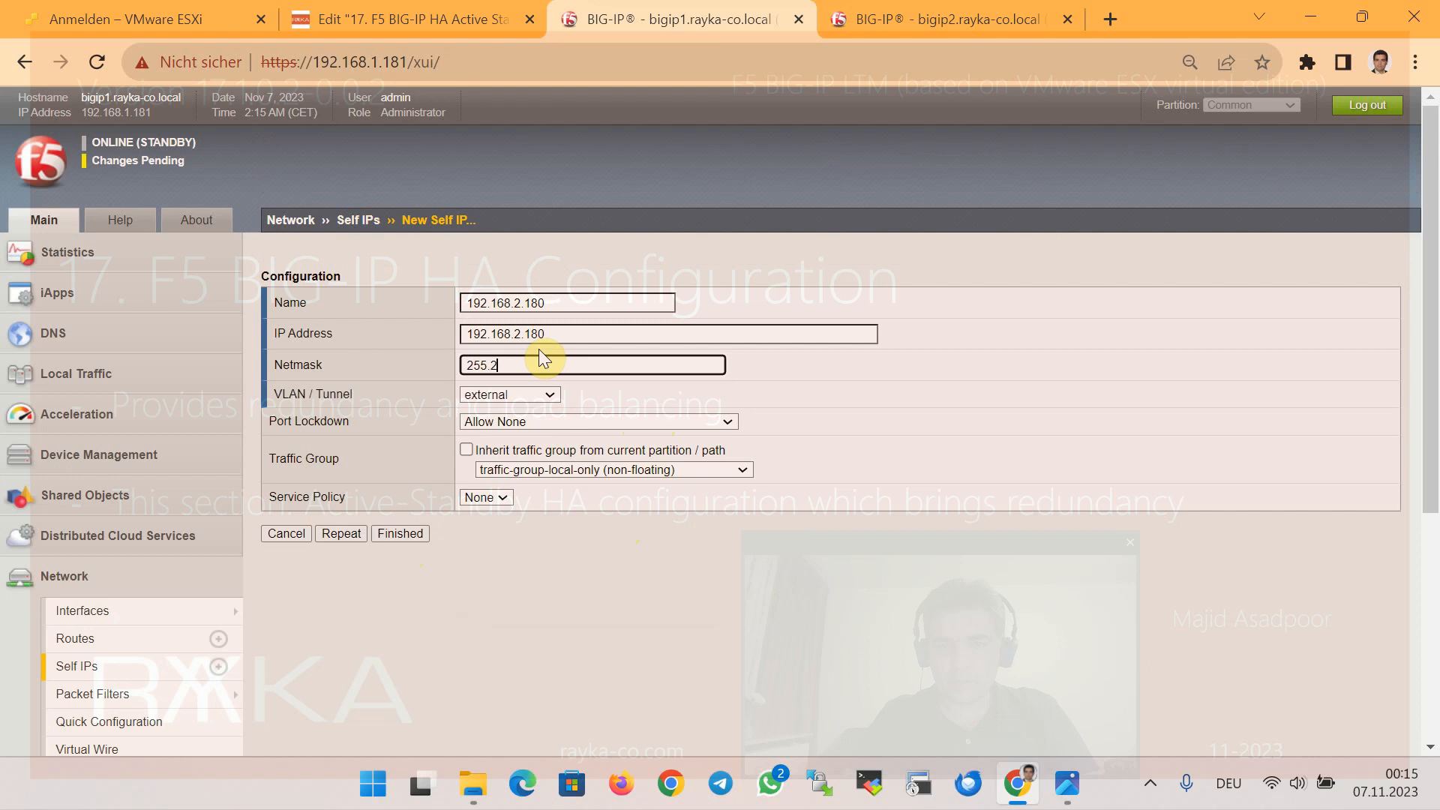
text(.255.255.0)
click(570, 471)
click(600, 517)
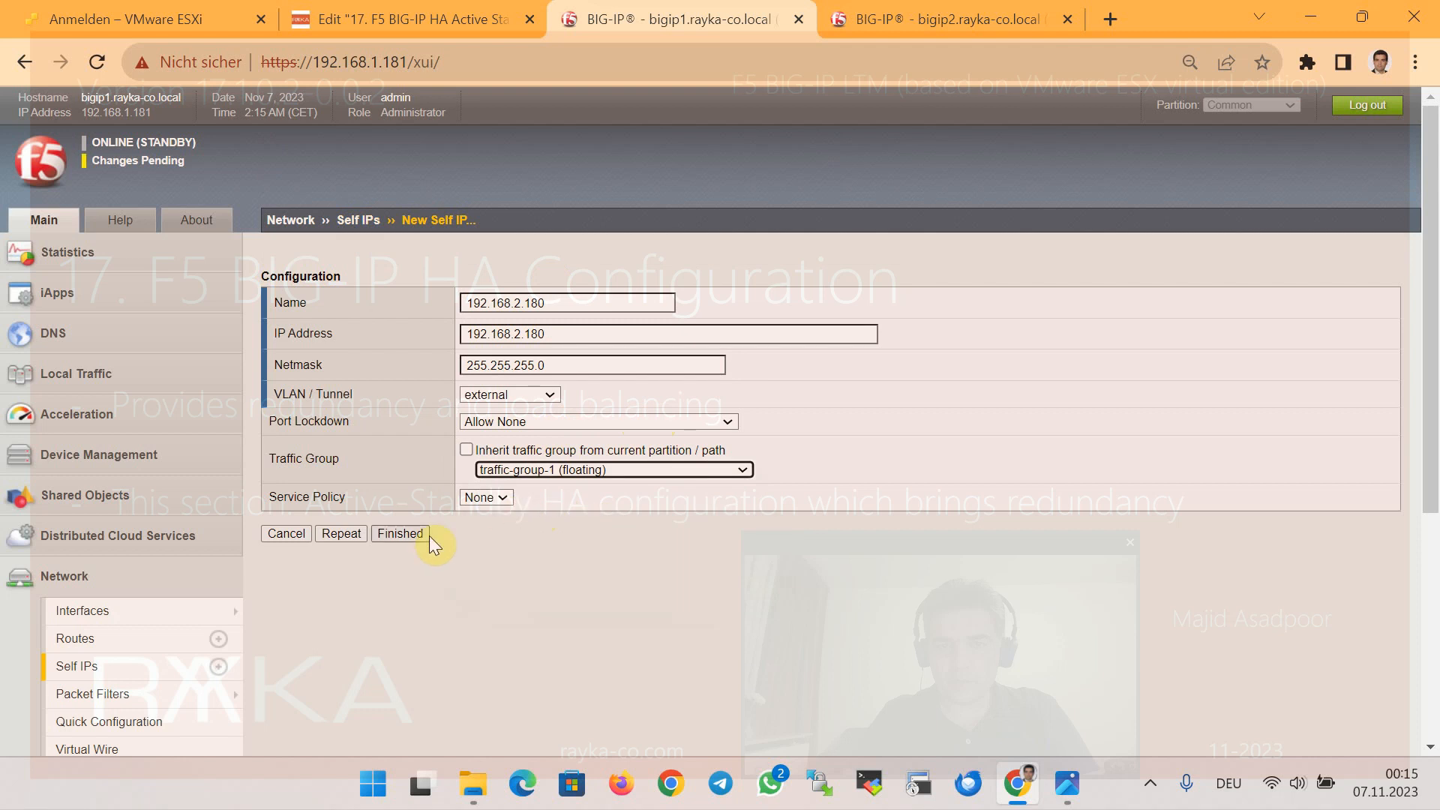
Save self IP 192.168.2.180, push bigip1's configuration to the device group, and view bigip2
click(403, 536)
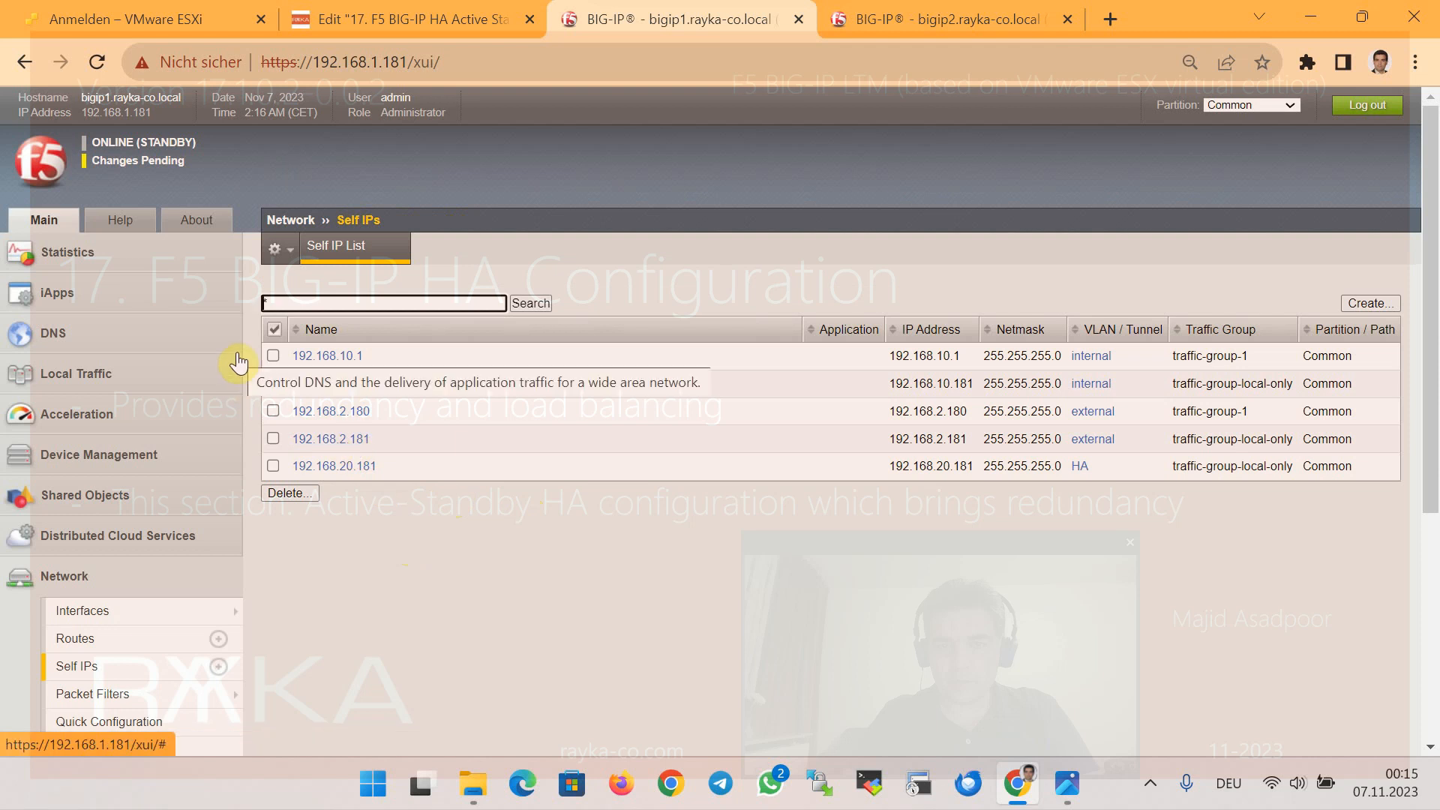
click(153, 175)
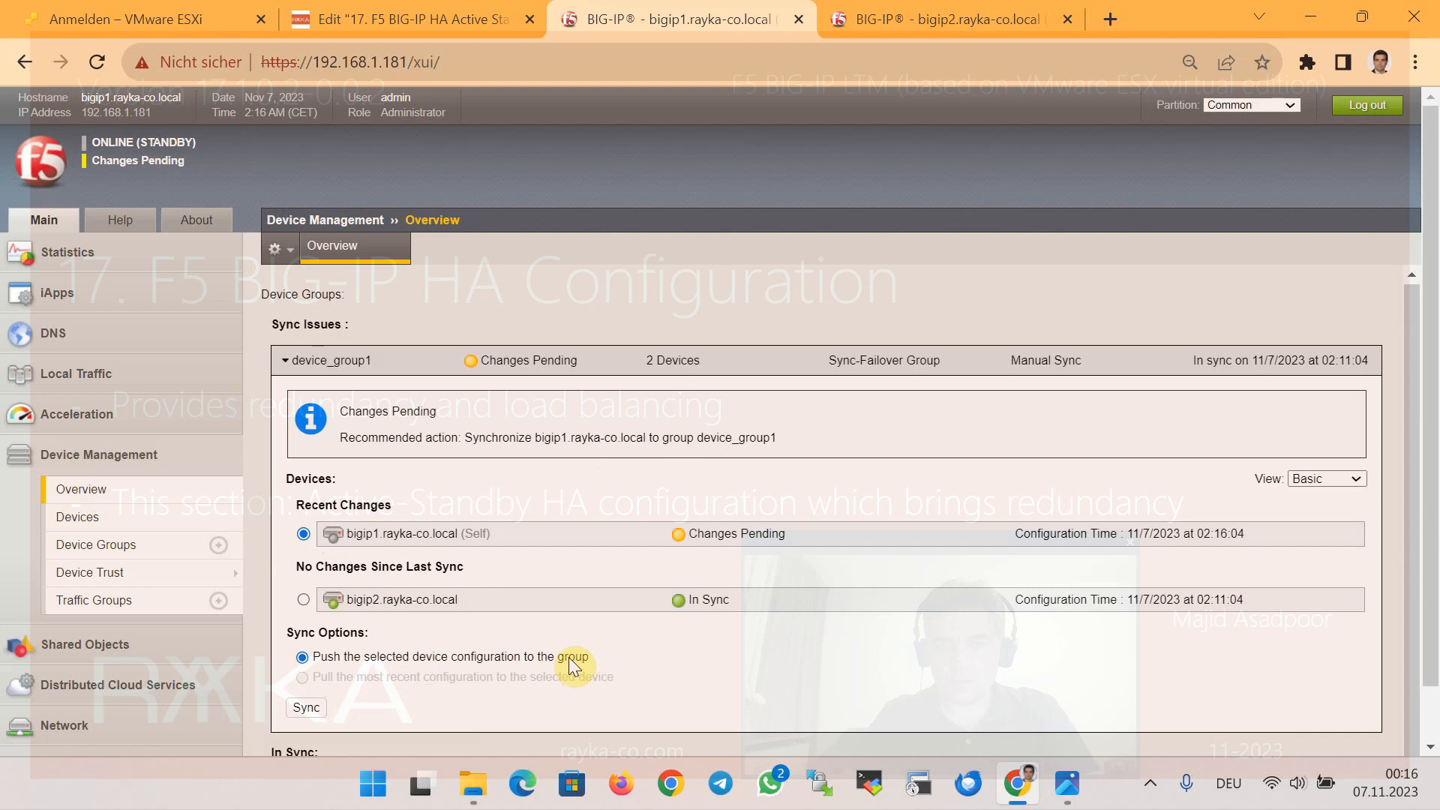
click(307, 707)
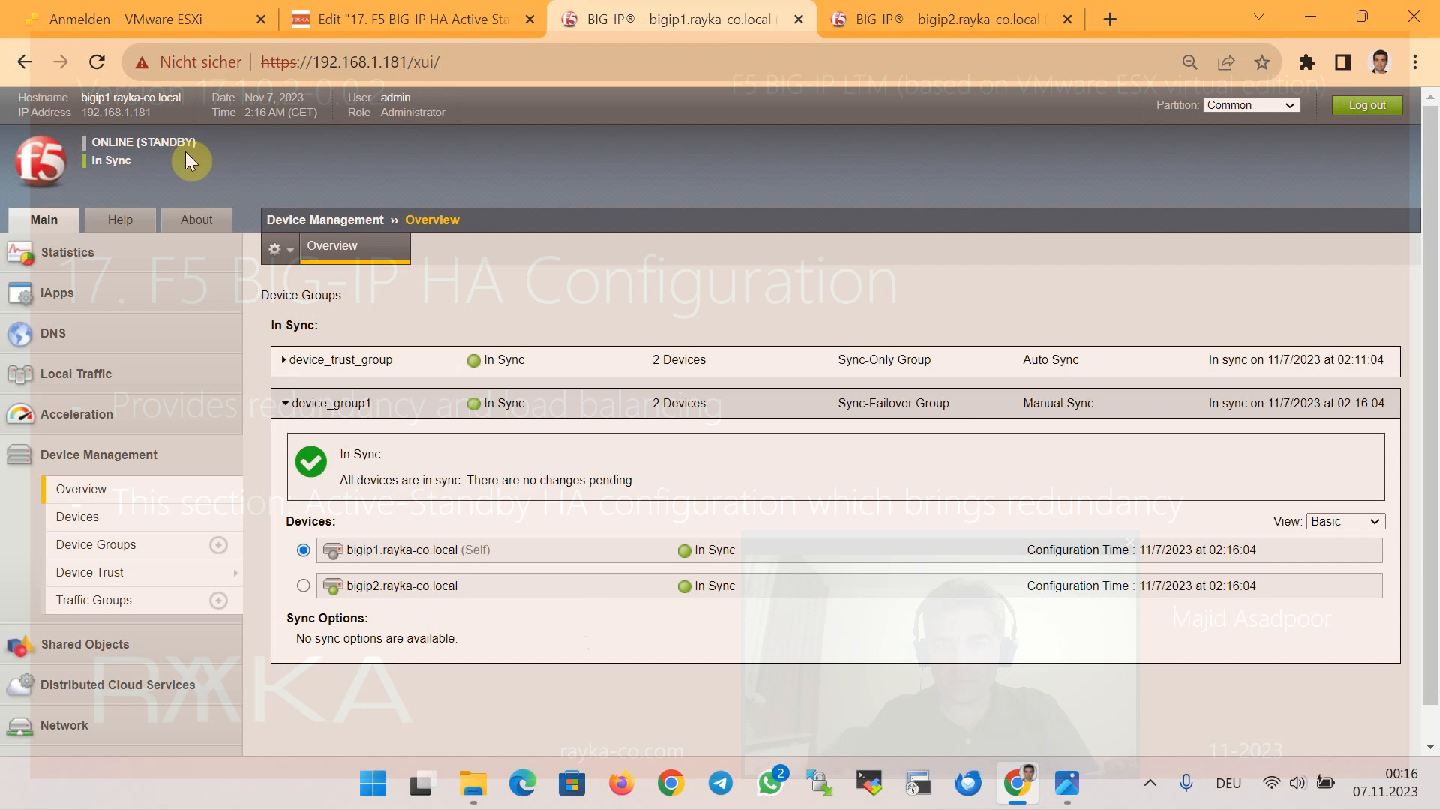
click(893, 21)
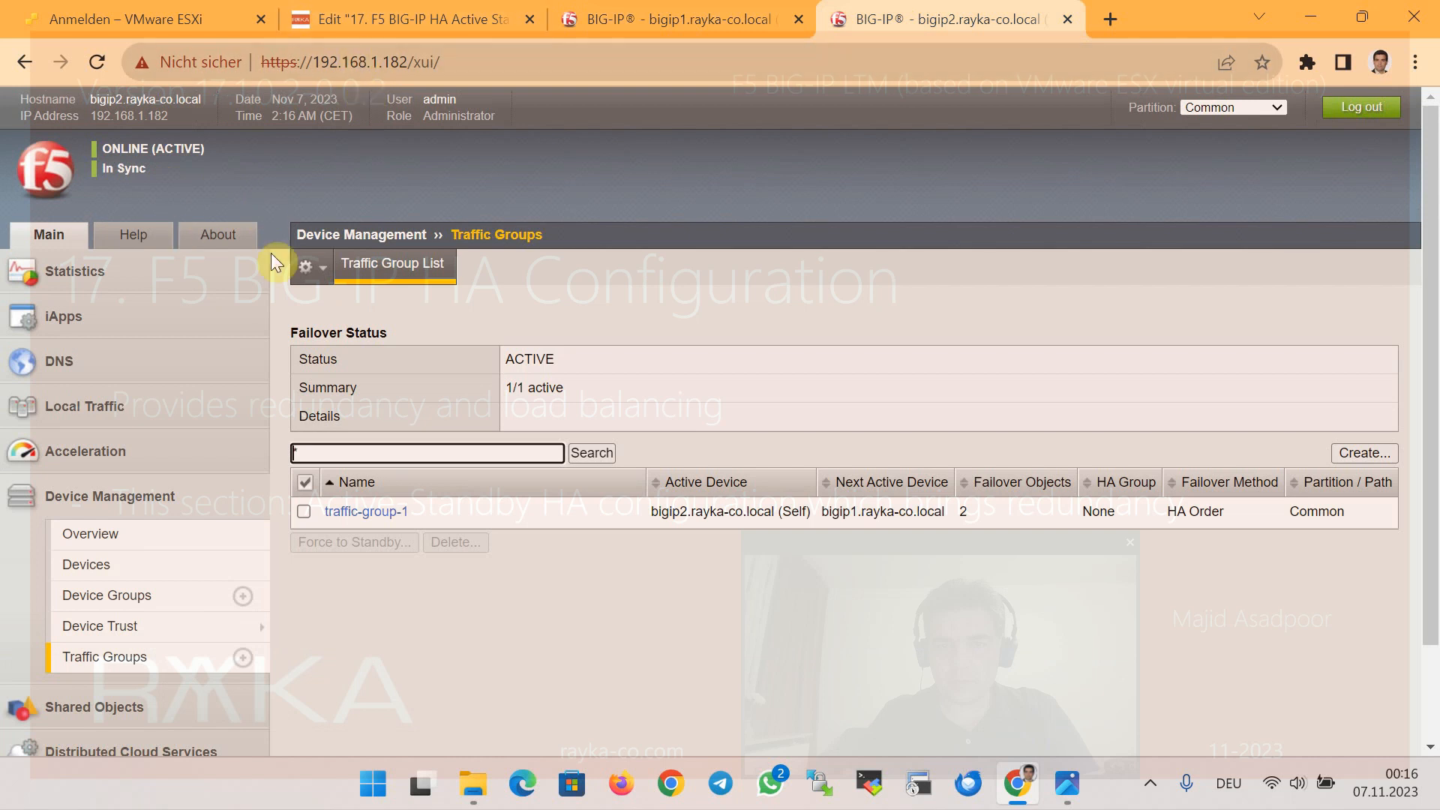
Force bigip2 to standby from its device properties, then check bigip1 is now ONLINE (ACTIVE)
click(152, 559)
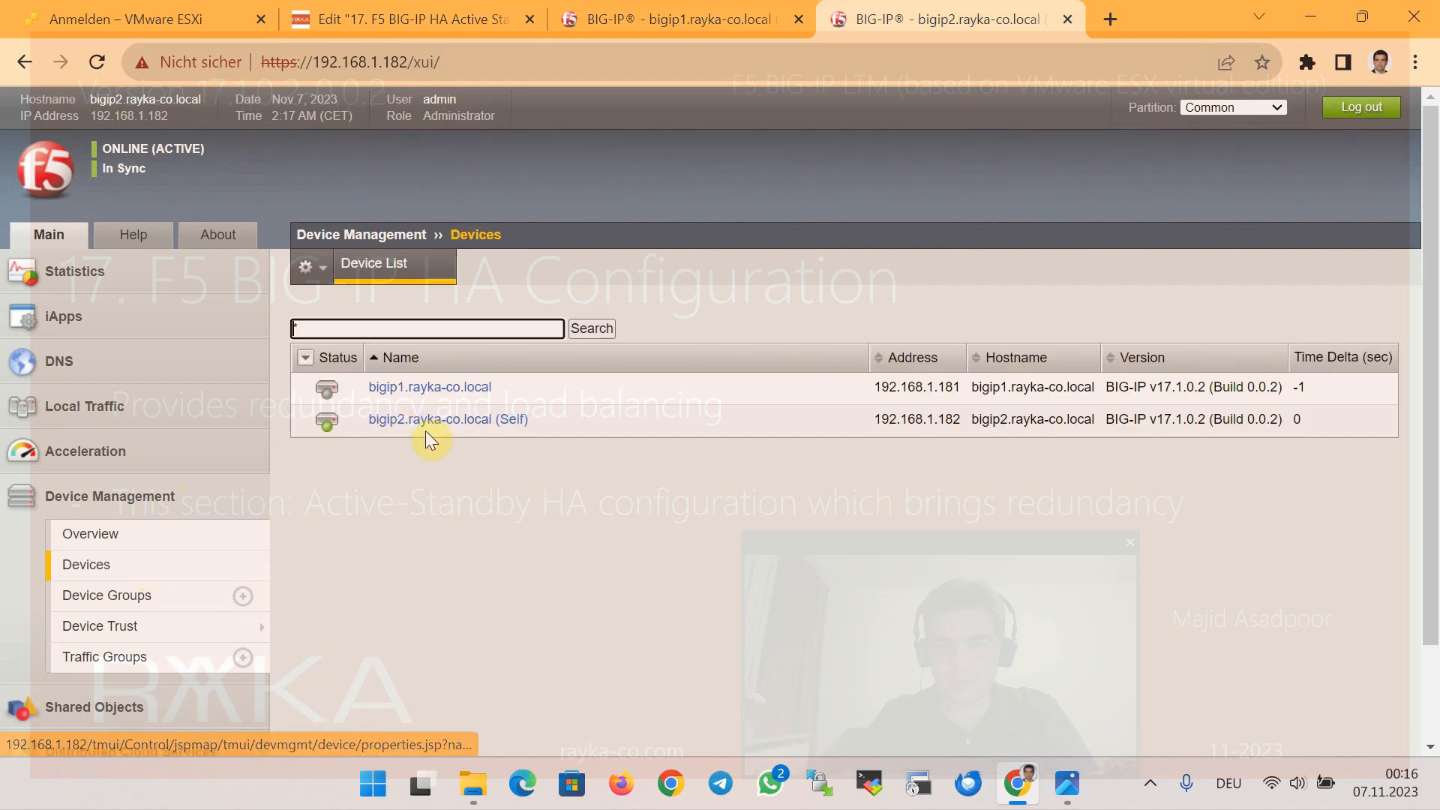
click(431, 420)
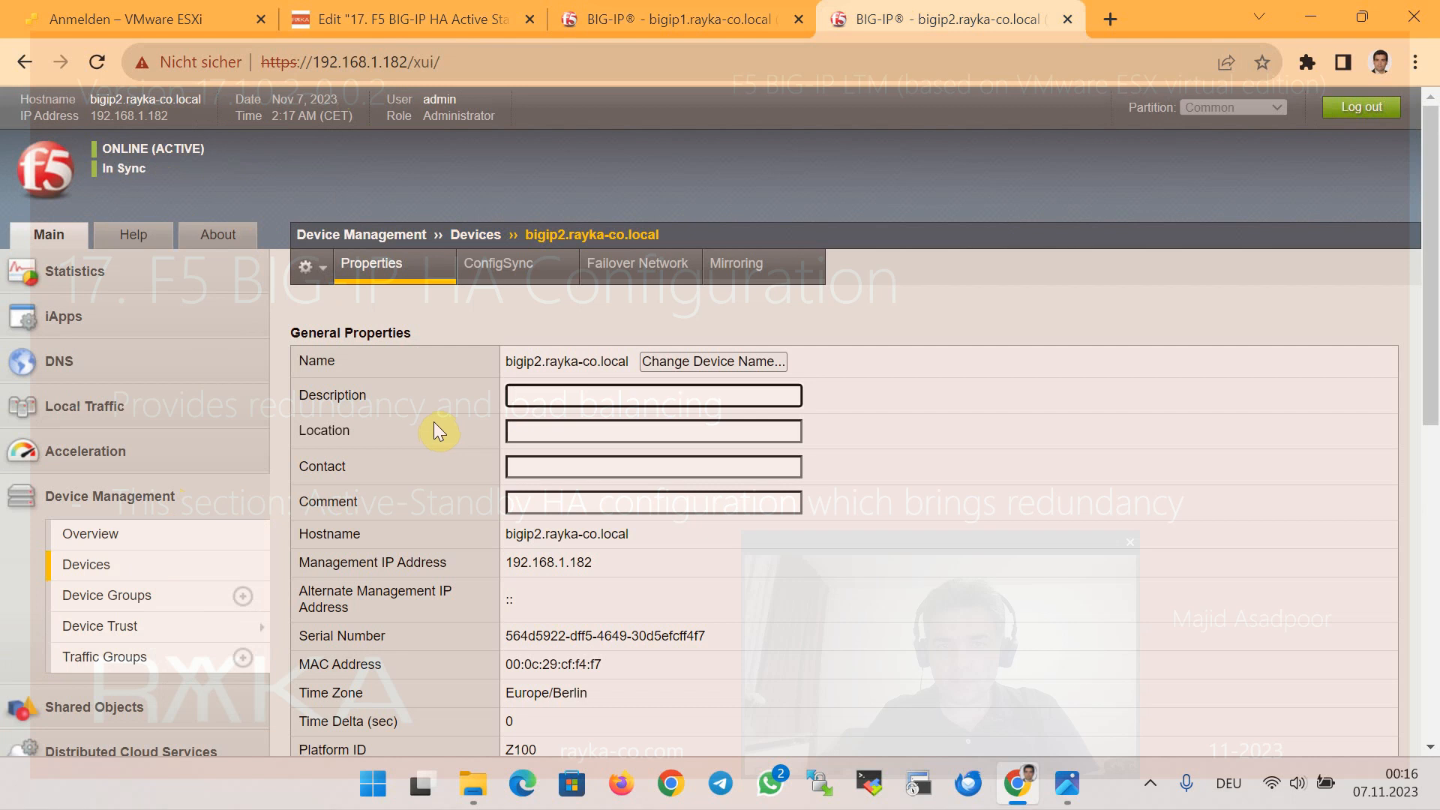
scroll(854, 393, down, 6)
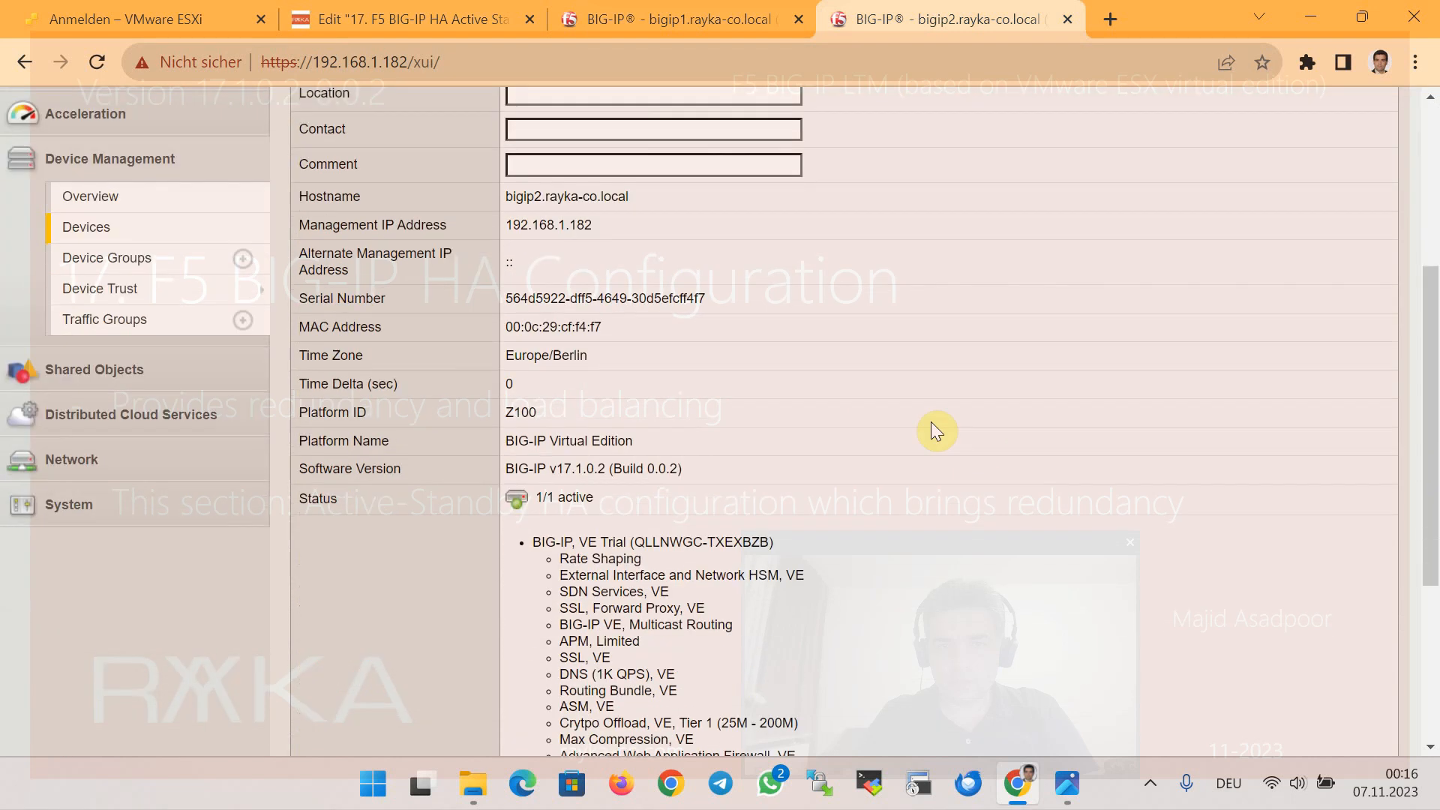
scroll(836, 436, down, 3)
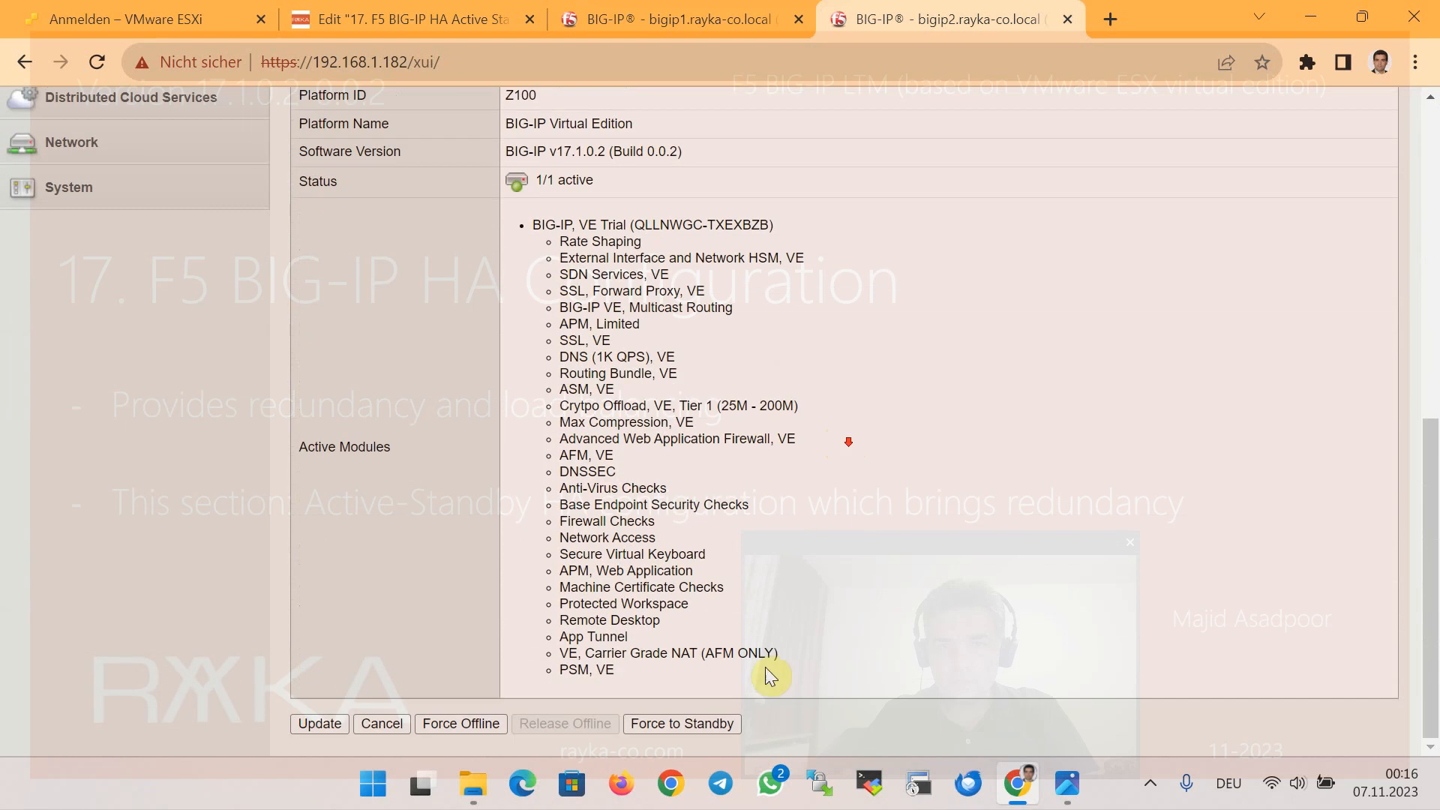
click(708, 722)
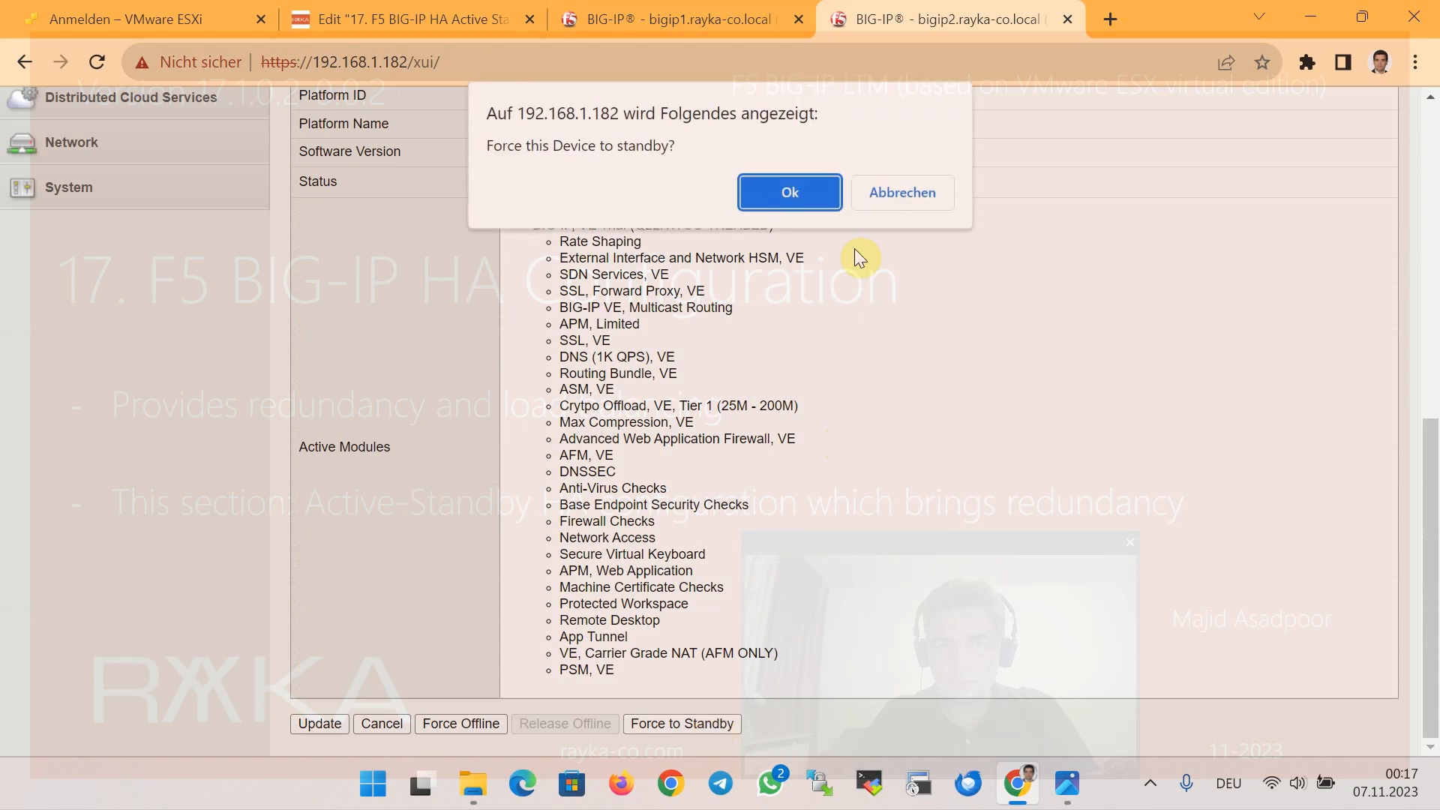
click(806, 199)
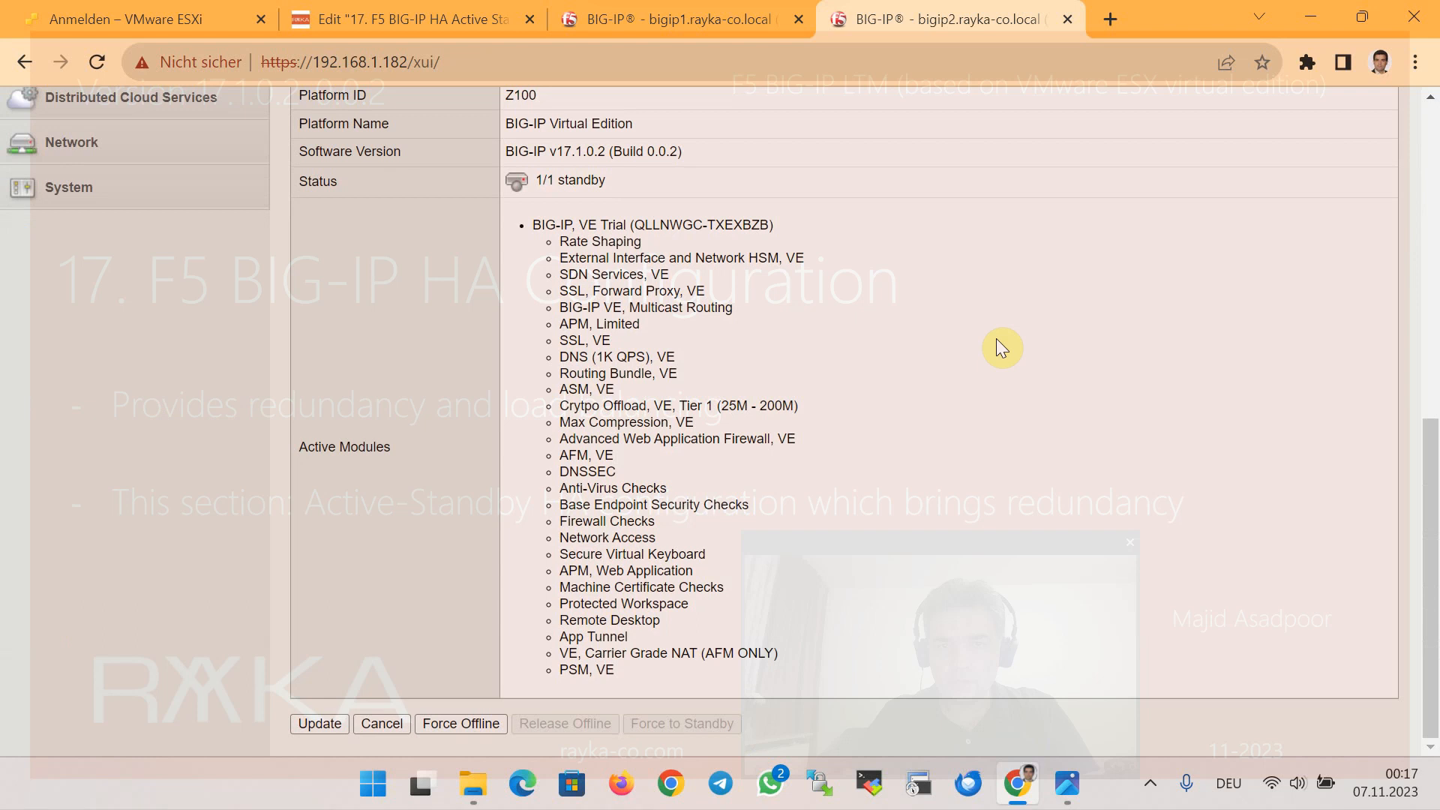
scroll(996, 341, up, 9)
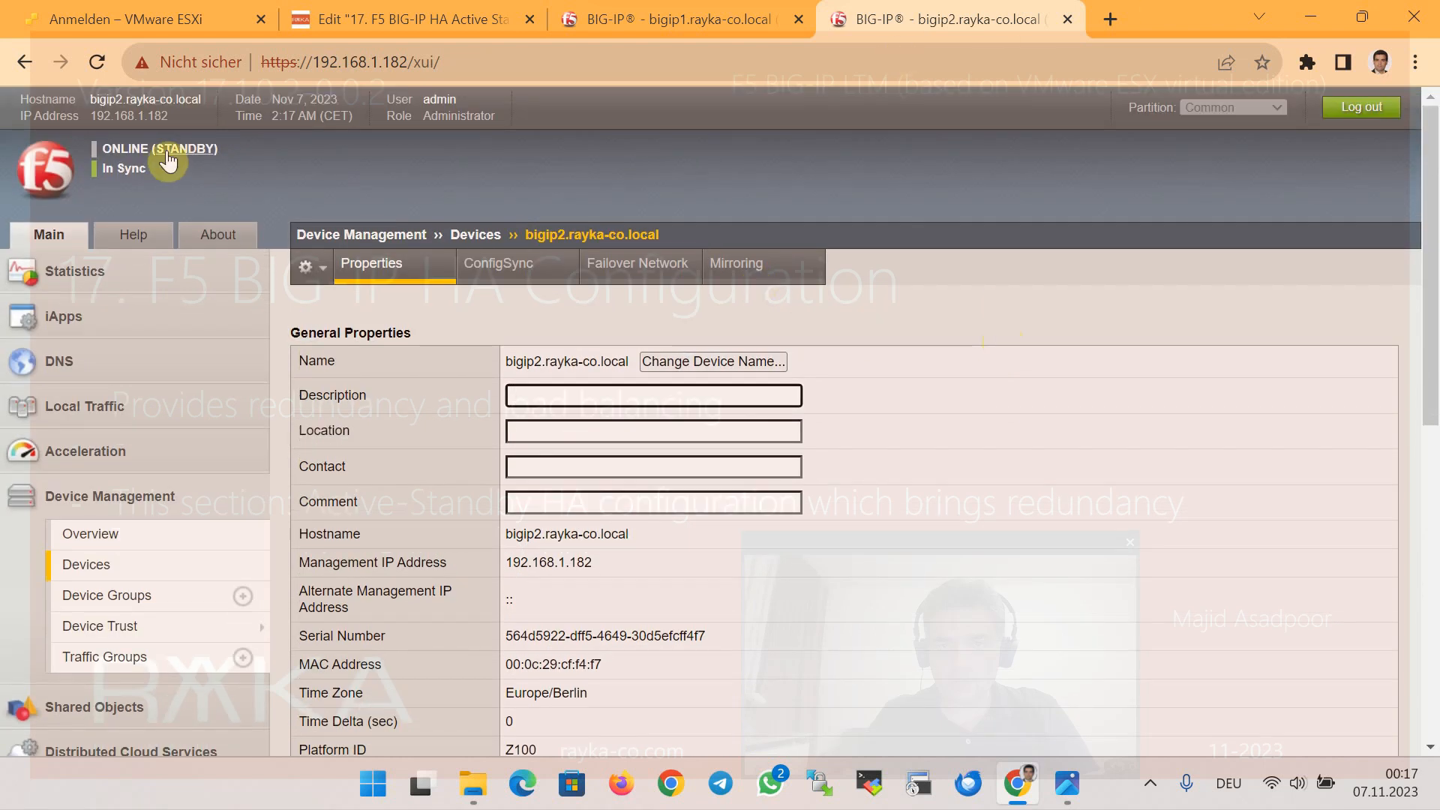
click(705, 21)
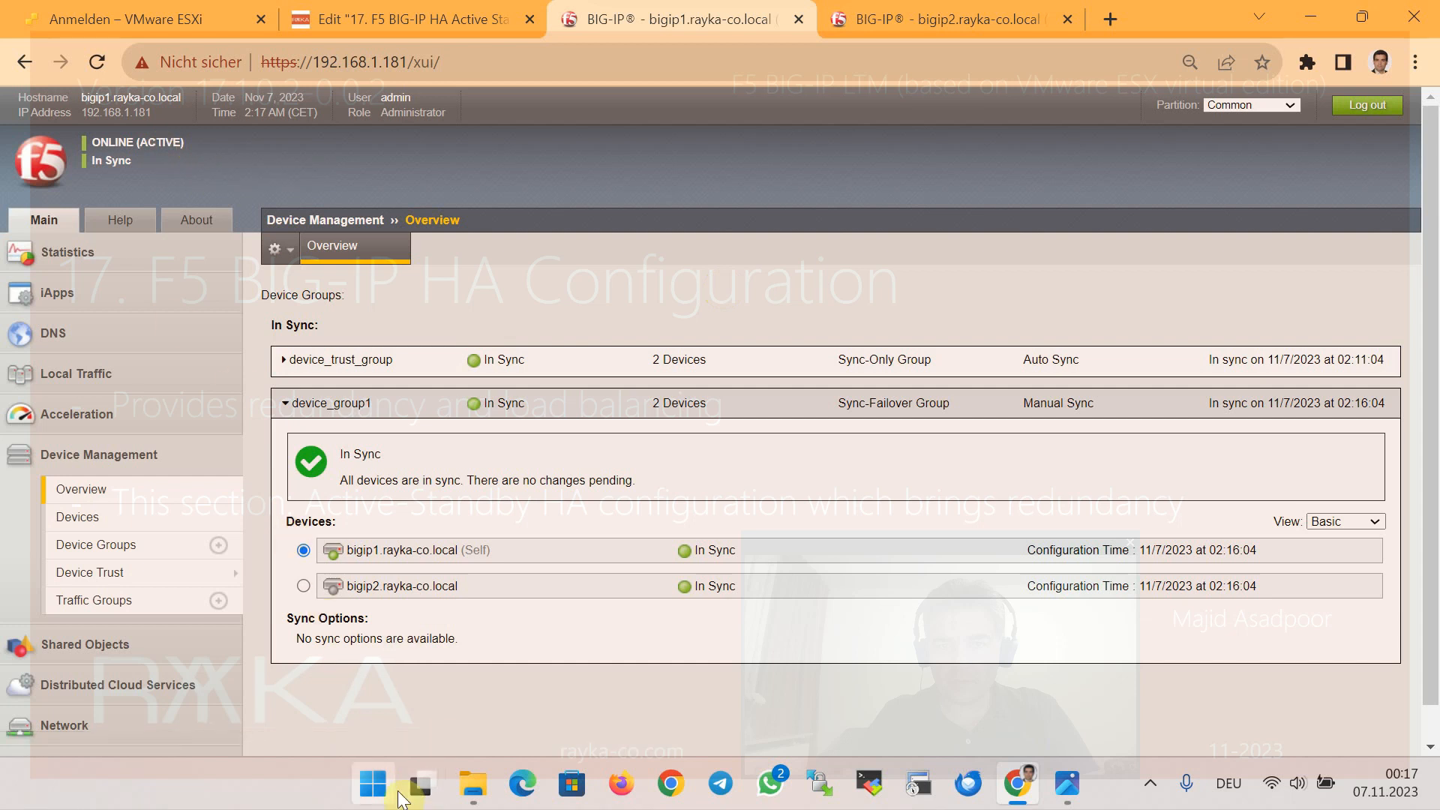
Open a PuTTY SSH session to 192.168.1.181 and log in as root
click(374, 787)
text(putty)
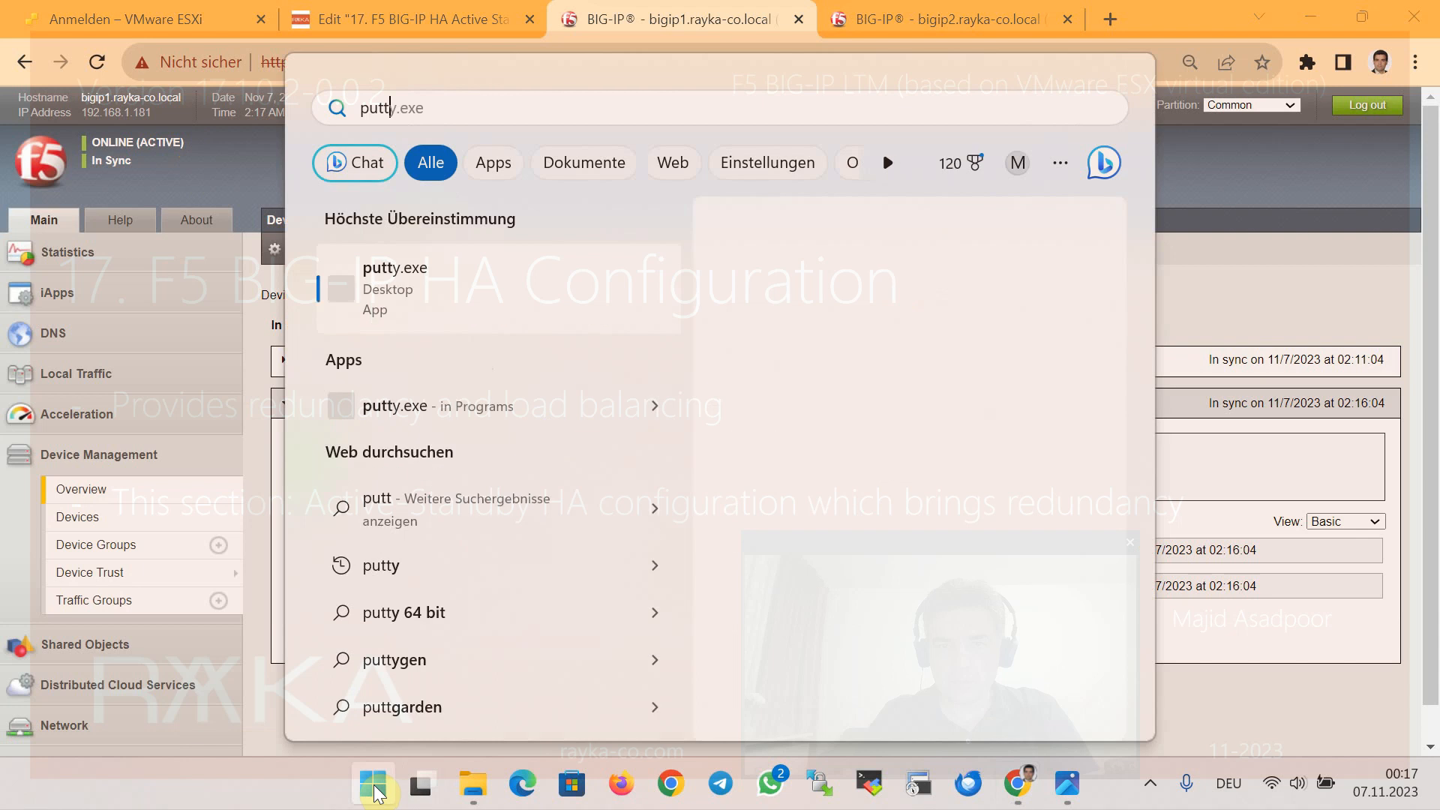
key(Return)
text(1)
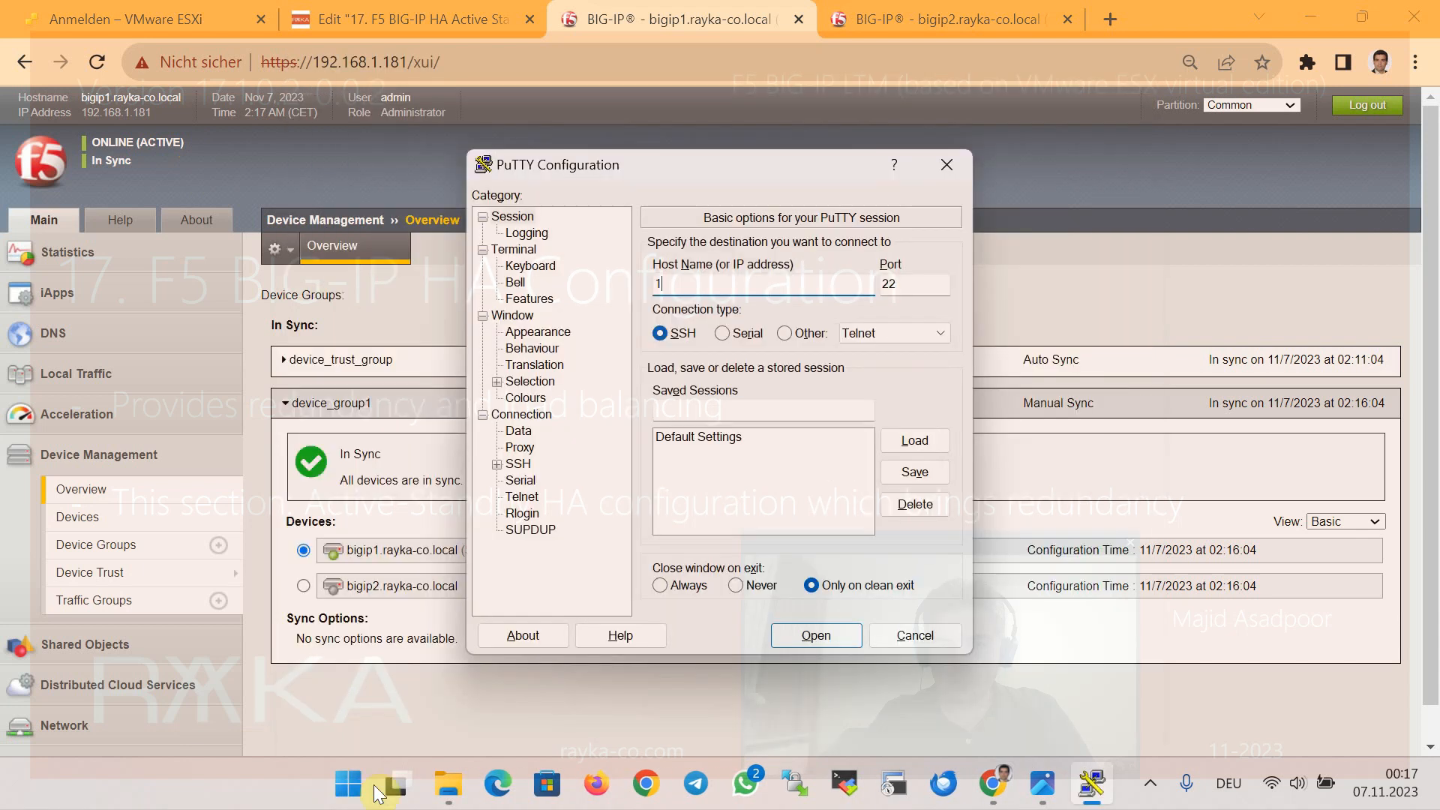
text(92.168.1.181)
click(774, 626)
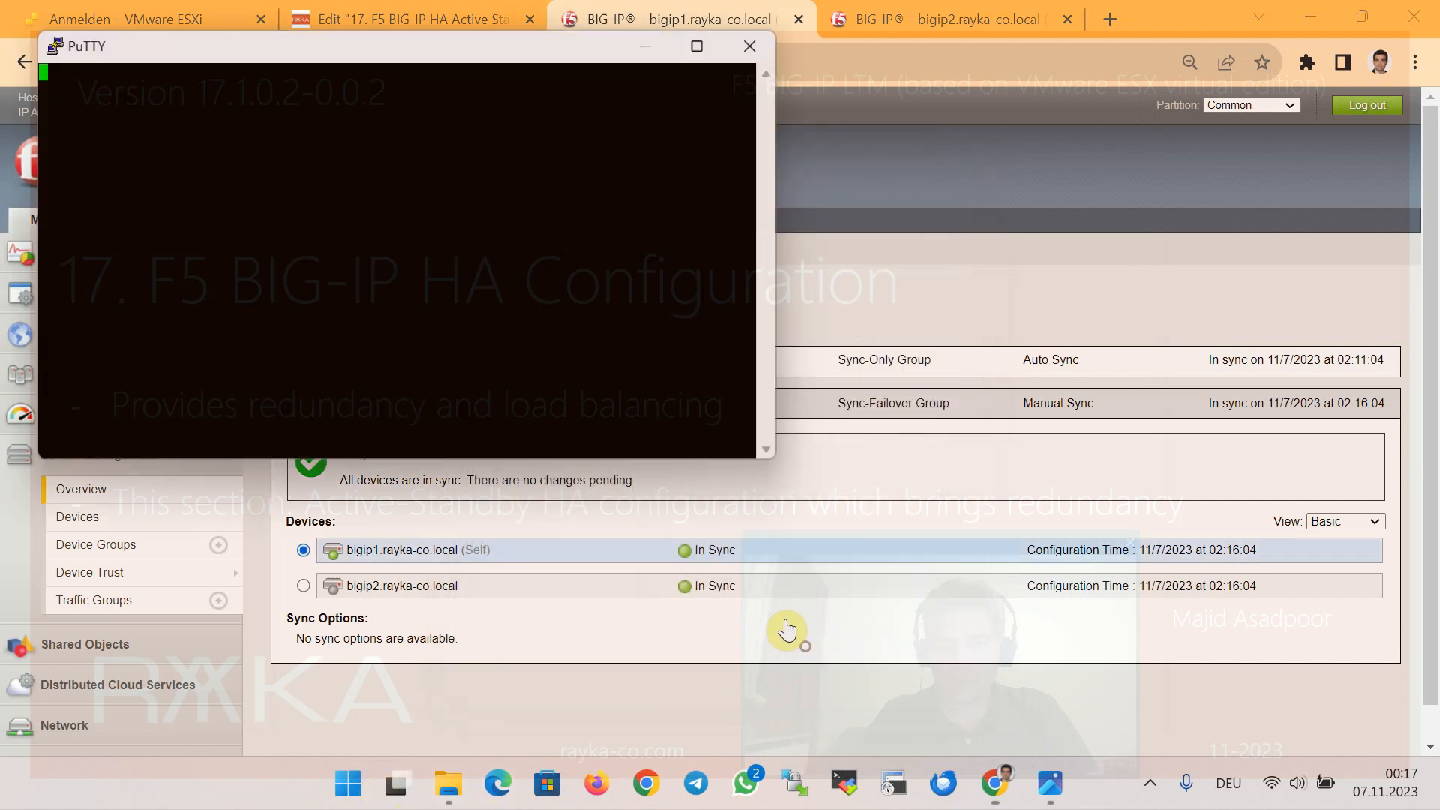
text(root)
key(Return)
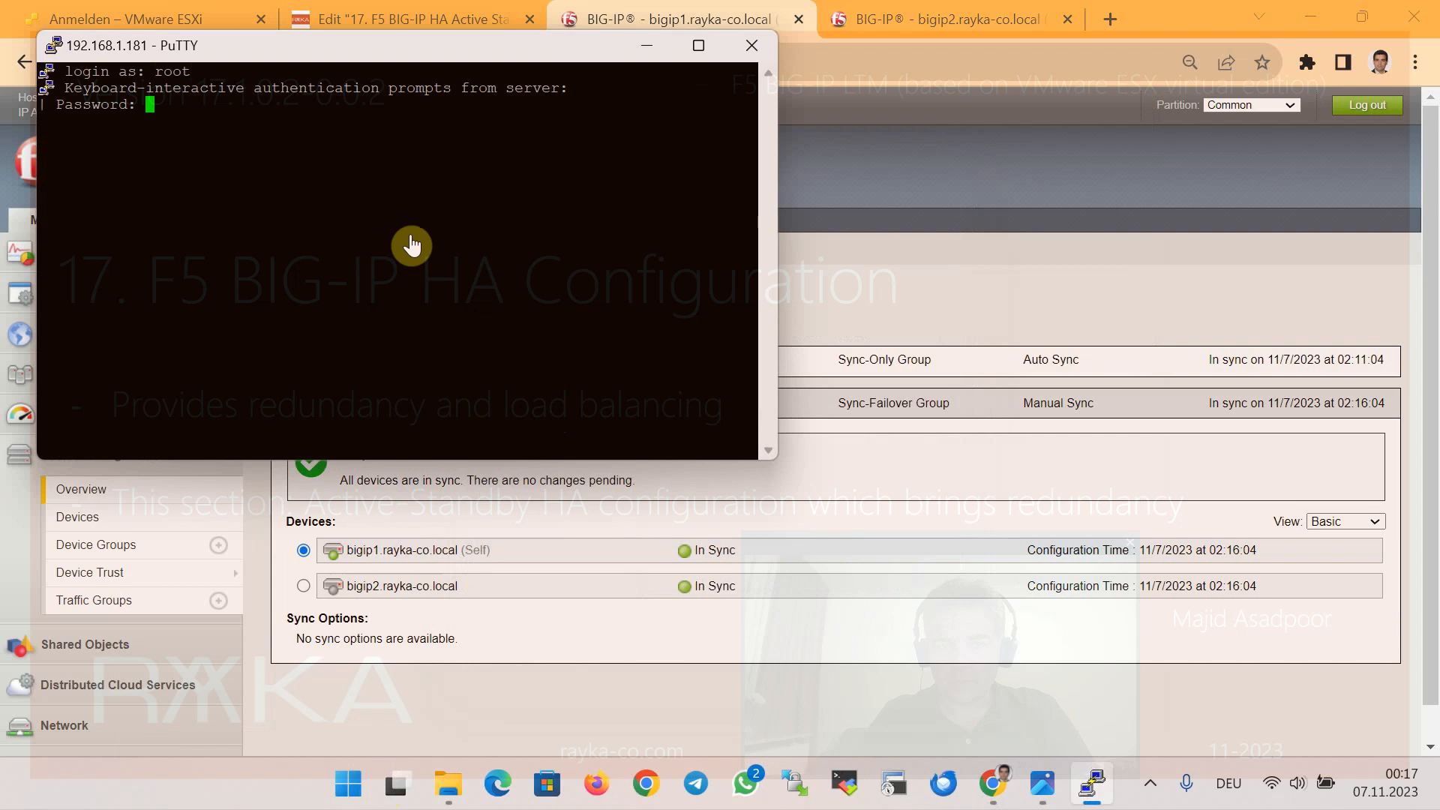
key(Return)
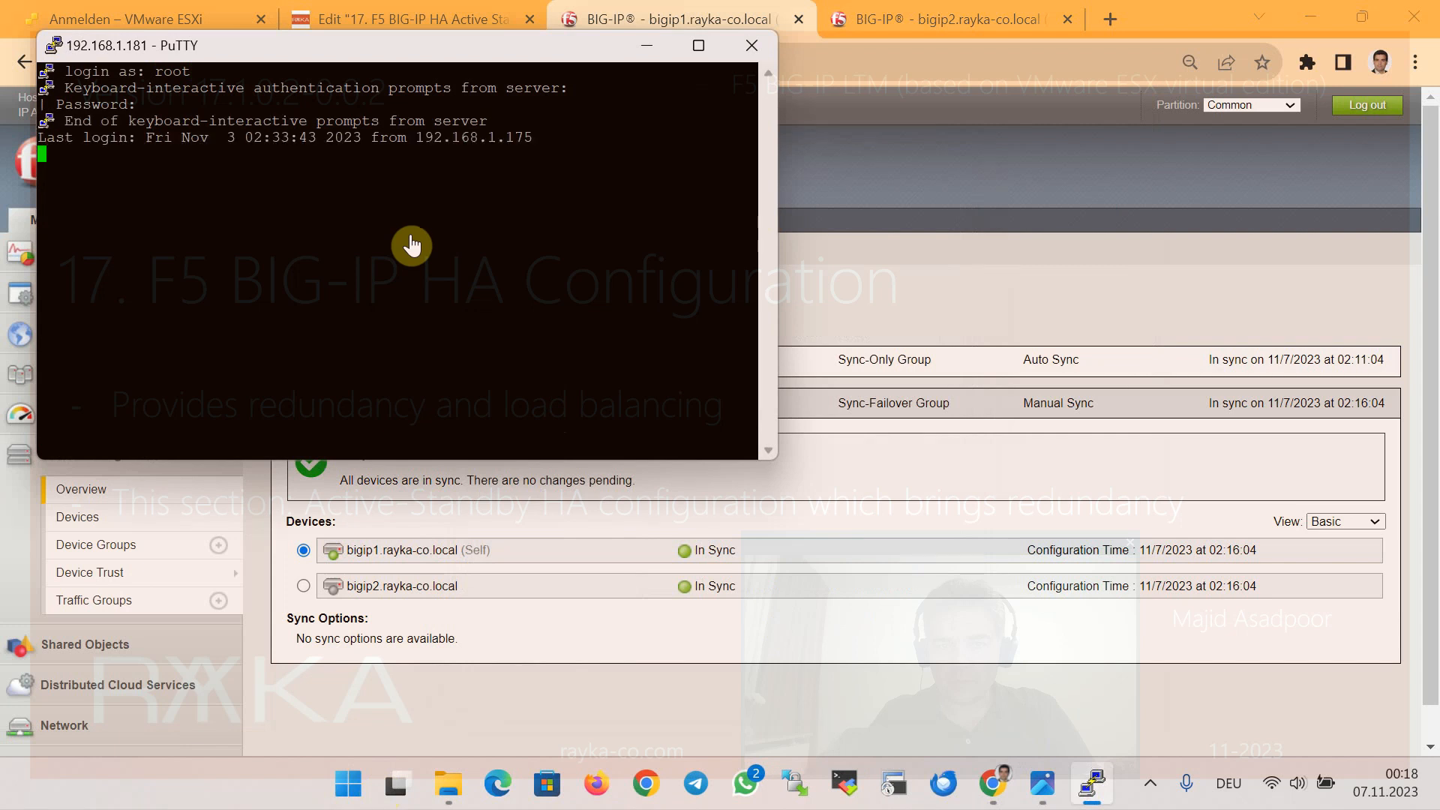
Shut bigip1 down with 'shutdown -h now' and close the dropped PuTTY session
key(Return)
text(shutdown )
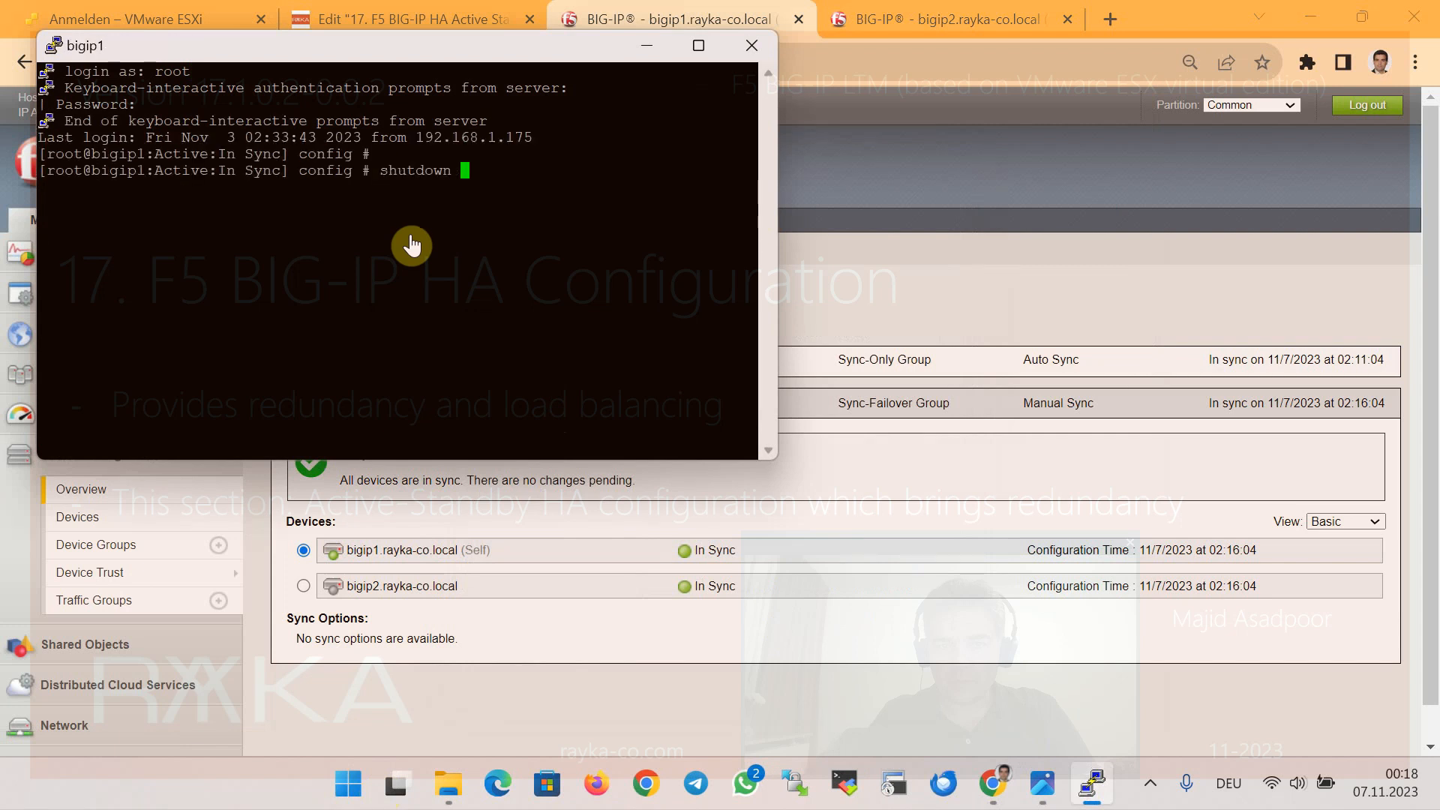
text(-h now)
key(Return)
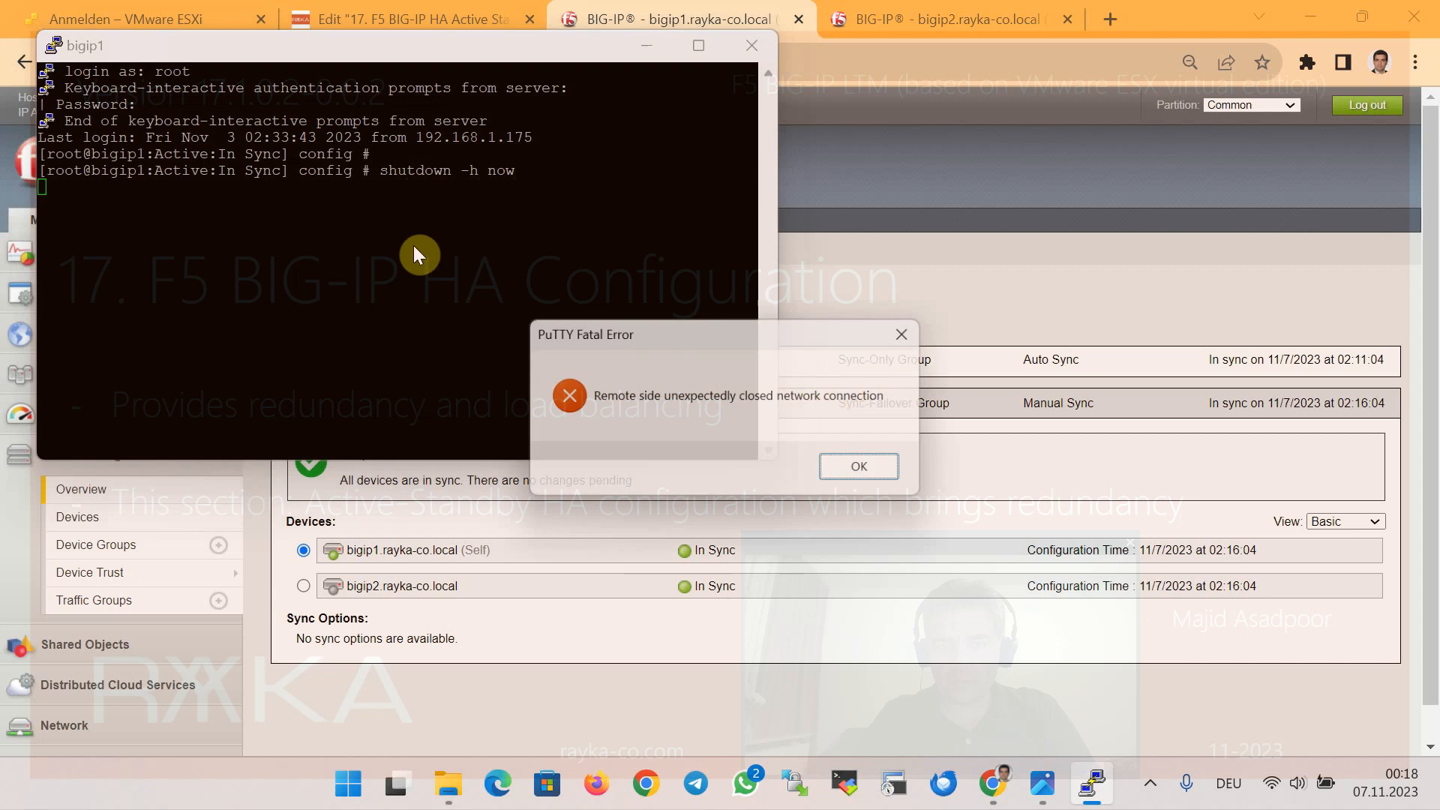
key(Return)
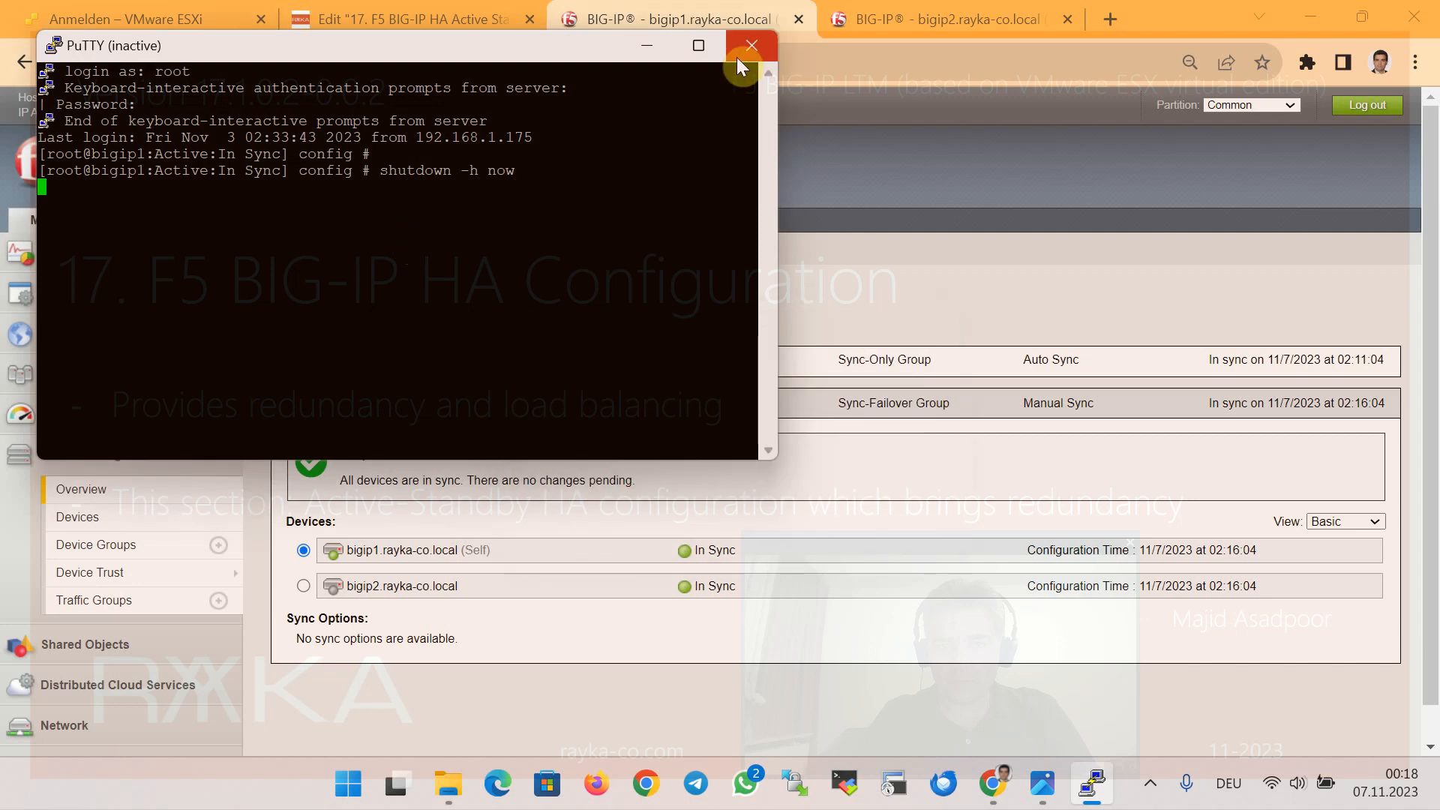
click(742, 51)
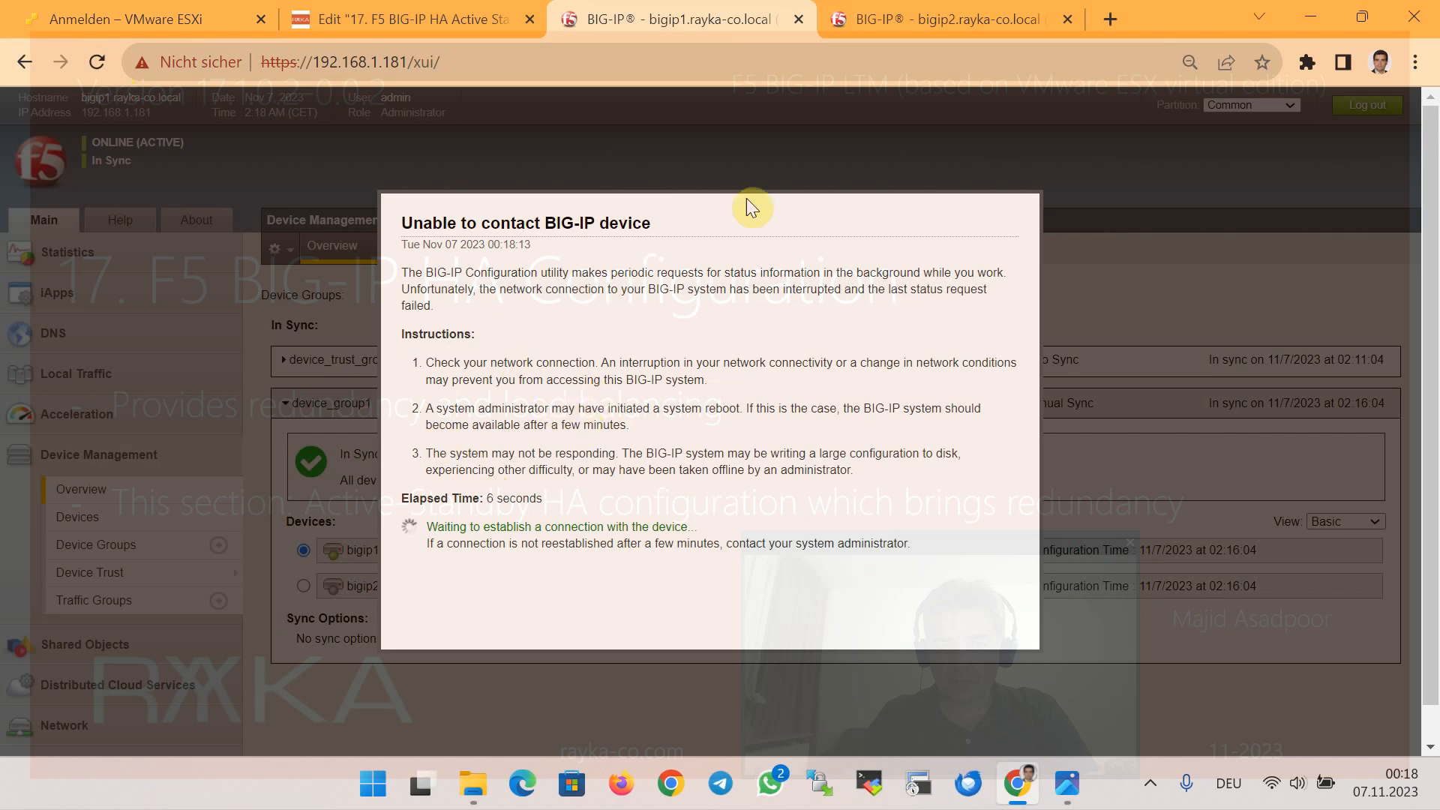
Reload bigip2's management page to confirm it reports ONLINE (ACTIVE) after failover
click(839, 22)
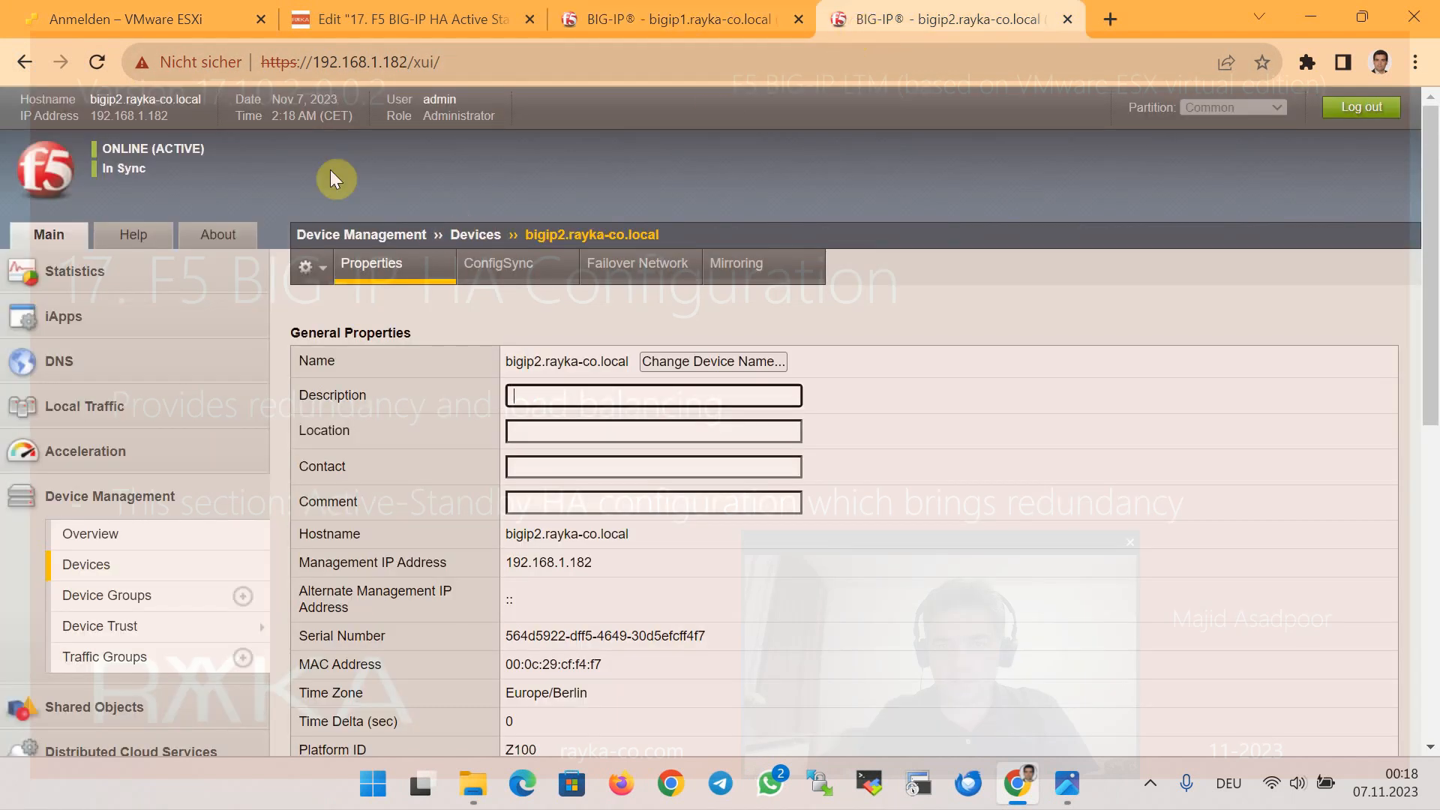
click(96, 64)
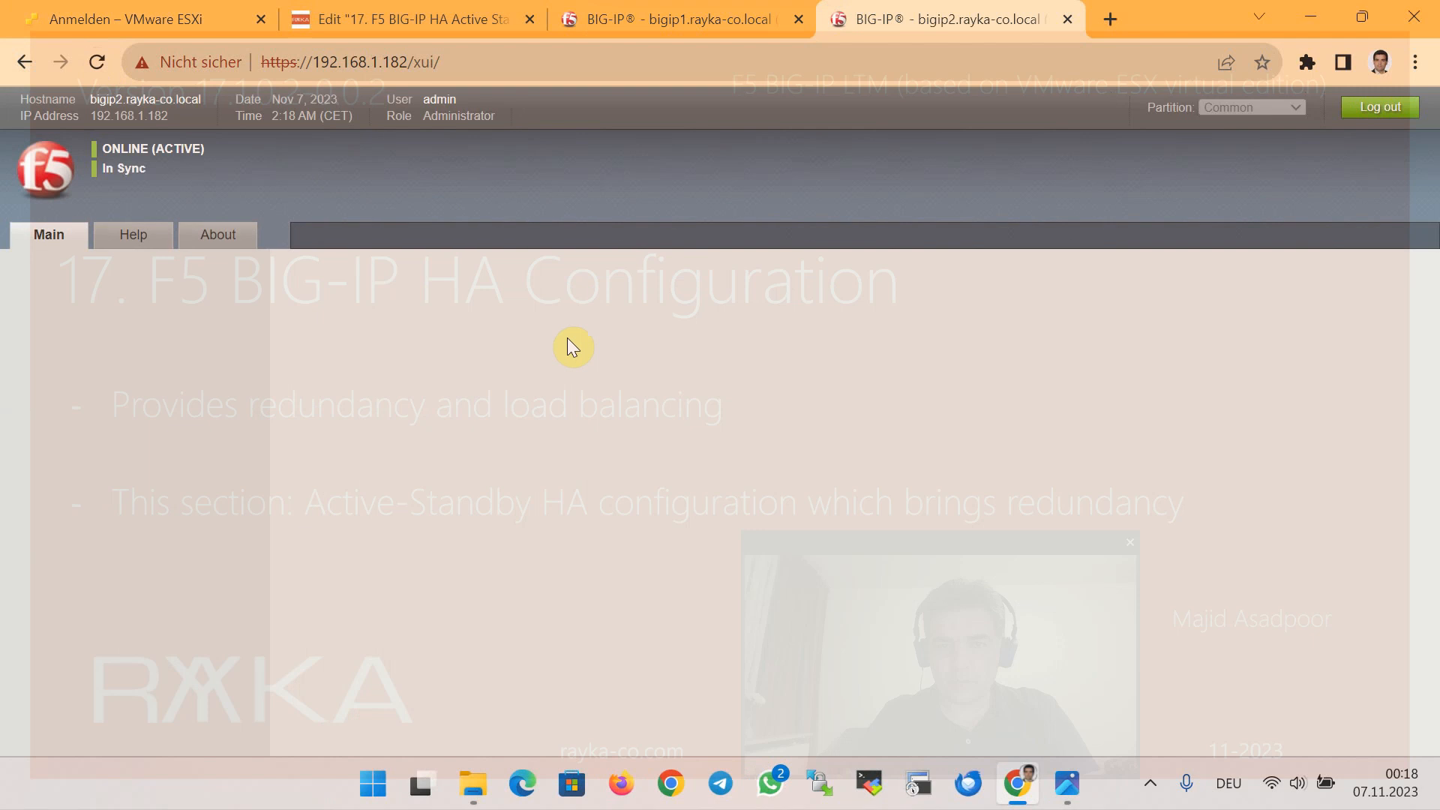